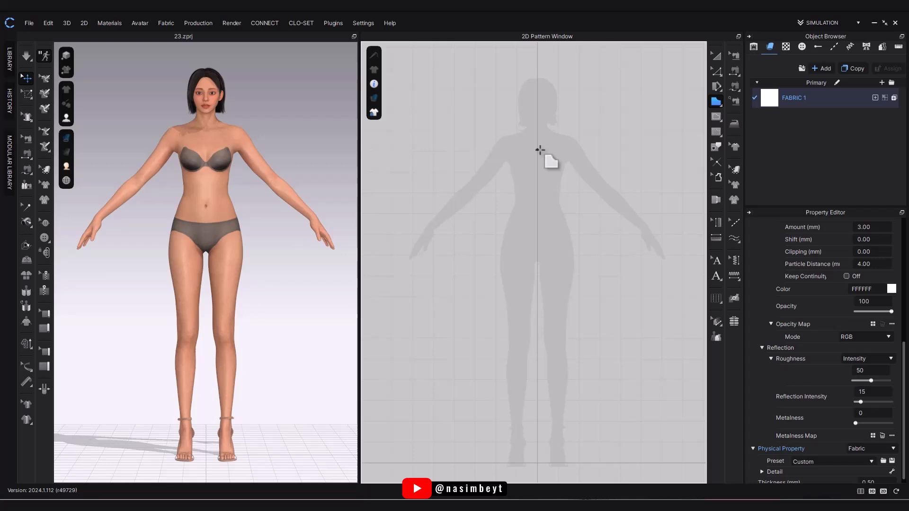
# Draw a polygonal half-bodysuit pattern along the avatar's centre line from neck to crotch and widen its side slightly.
pyautogui.scroll(2, 540, 150)
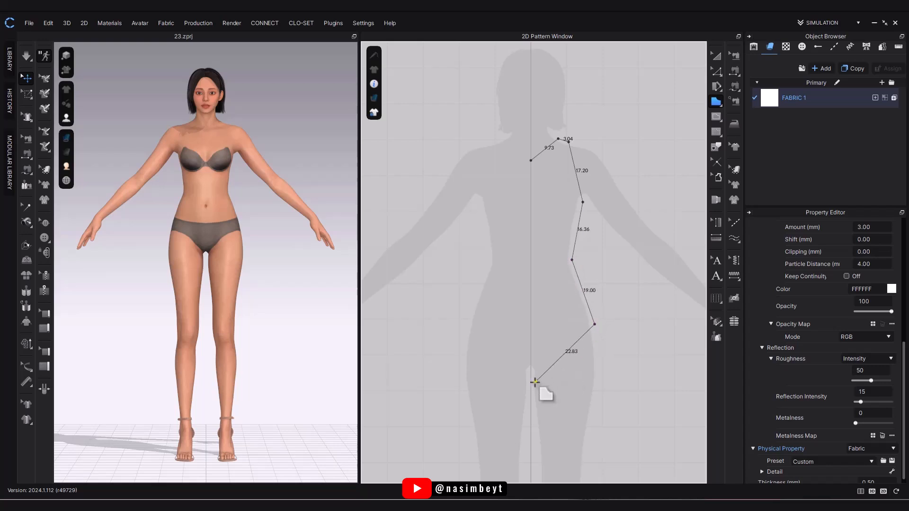
pyautogui.click(531, 161)
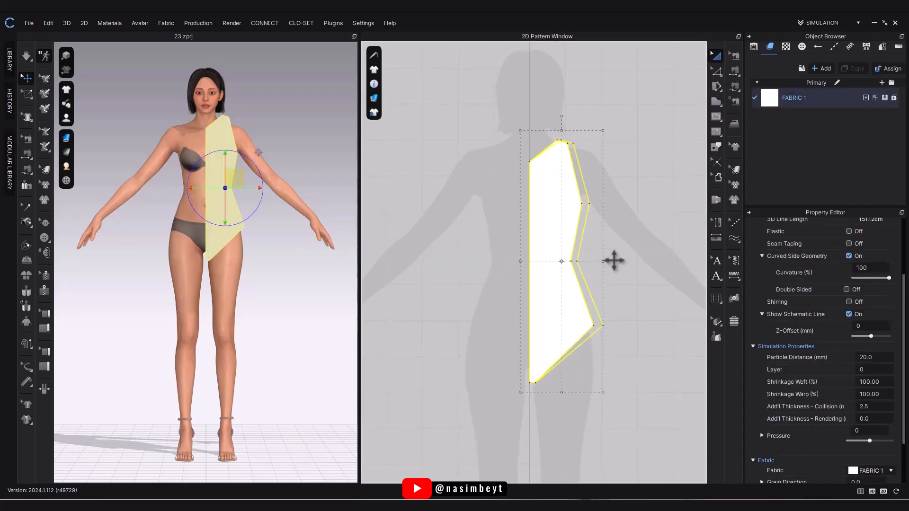
pyautogui.click(614, 260)
# Unfold the half pattern about its centre edge with symmetric editing and sewing.
pyautogui.rightClick(534, 225)
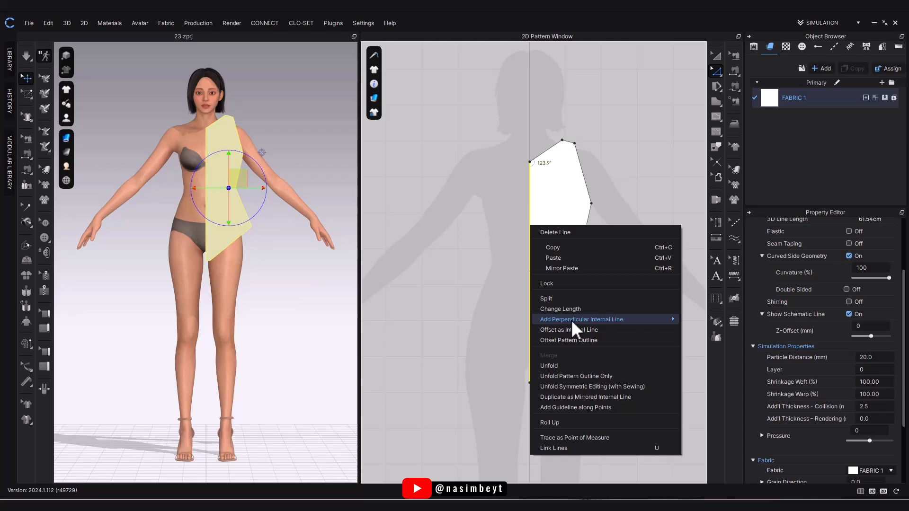
pyautogui.click(580, 383)
pyautogui.scroll(-3, 523, 254)
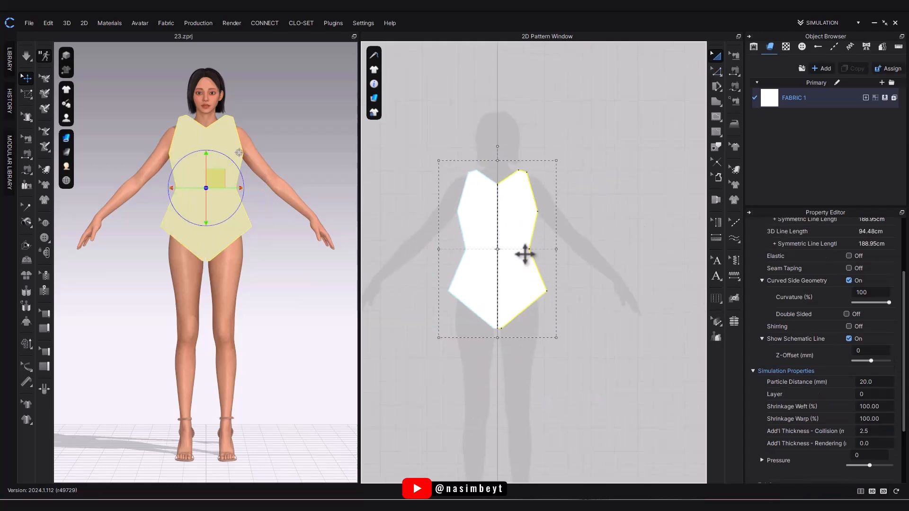
# Copy the full bodysuit pattern, place the copy beside the original in 2D and position it behind the avatar in 3D.
pyautogui.hotkey('ctrl', 'c')
pyautogui.hotkey('ctrl', 'v')
pyautogui.click(604, 250)
pyautogui.moveTo(265, 199); pyautogui.dragTo(306, 179, button='right')
pyautogui.moveTo(306, 179); pyautogui.dragTo(257, 178)
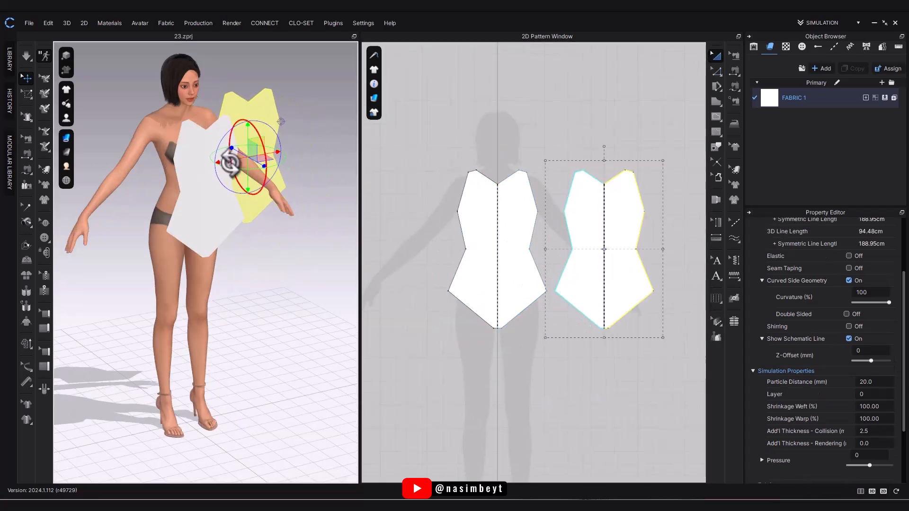
pyautogui.moveTo(257, 179); pyautogui.dragTo(219, 216, button='right')
pyautogui.moveTo(219, 216); pyautogui.dragTo(219, 210)
pyautogui.moveTo(218, 209); pyautogui.dragTo(165, 206, button='right')
# Position the front pattern piece in front of the avatar's torso, close to the body.
pyautogui.click(311, 187)
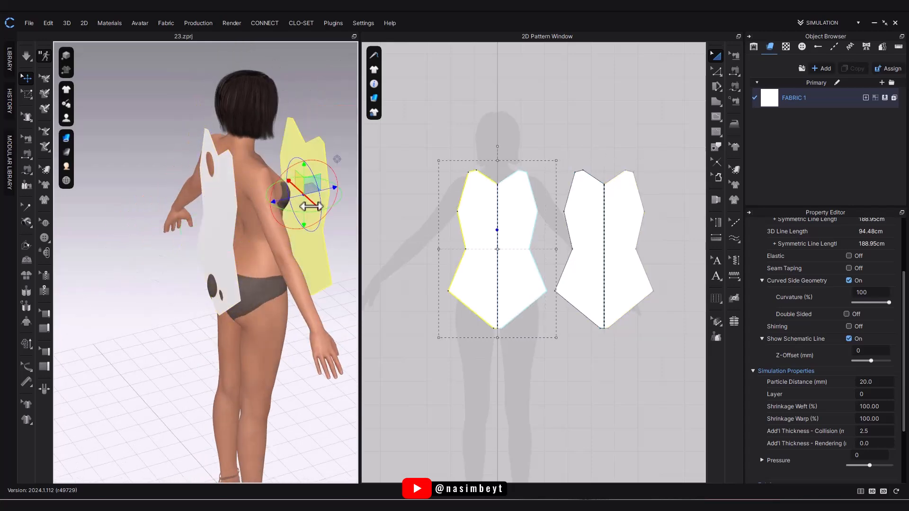
pyautogui.moveTo(311, 205); pyautogui.dragTo(305, 202)
pyautogui.moveTo(304, 201); pyautogui.dragTo(254, 208, button='right')
pyautogui.moveTo(278, 175); pyautogui.dragTo(278, 171)
pyautogui.click(246, 227)
pyautogui.click(338, 274)
pyautogui.moveTo(338, 273); pyautogui.dragTo(249, 345, button='right')
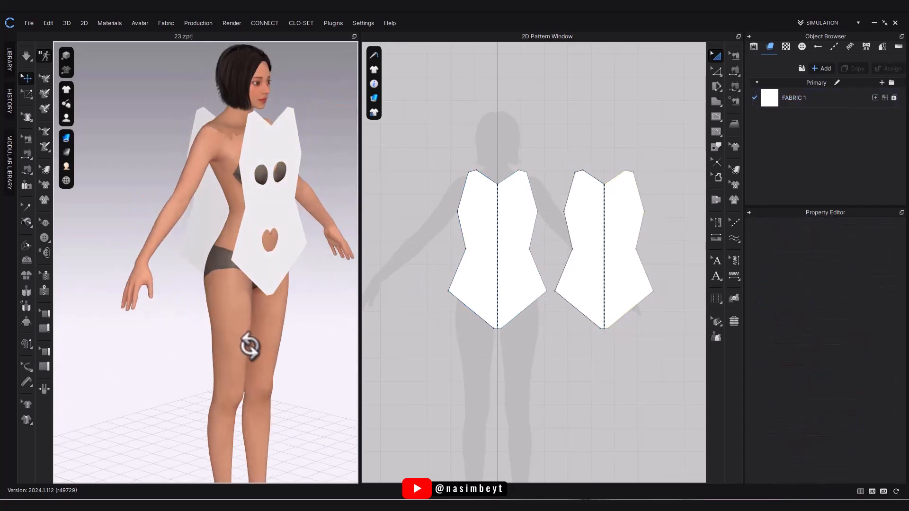
# Sew the shoulder edges of the front and back patterns together with segment sewing.
pyautogui.press('n')
pyautogui.click(524, 171)
pyautogui.click(581, 171)
pyautogui.hotkey('ctrl', 'z')
pyautogui.click(524, 171)
pyautogui.click(577, 171)
# Sew the side seams of the front and back patterns together, both above and below the waist.
pyautogui.click(532, 235)
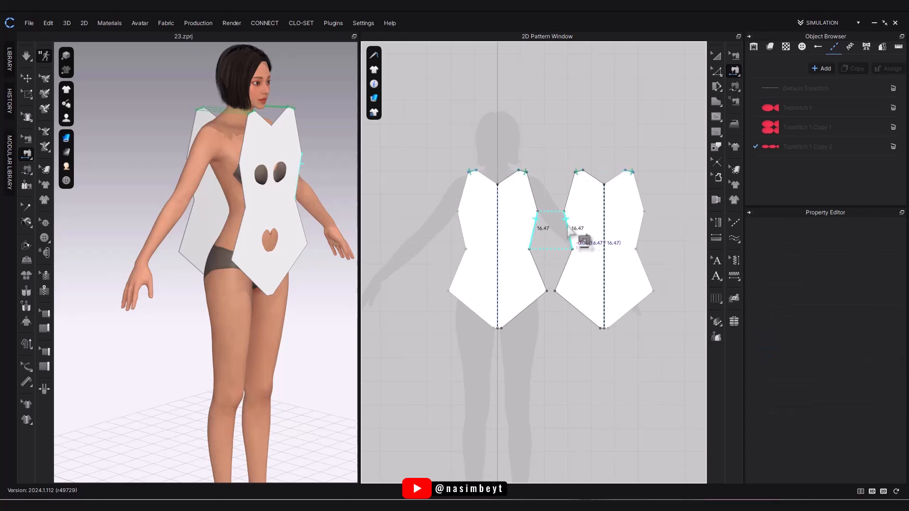
pyautogui.click(568, 229)
pyautogui.click(568, 258)
pyautogui.click(534, 260)
# Sew the short crotch edges of the front and back patterns together.
pyautogui.scroll(5, 299, 315)
pyautogui.moveTo(298, 315); pyautogui.dragTo(246, 312, button='right')
pyautogui.click(607, 329)
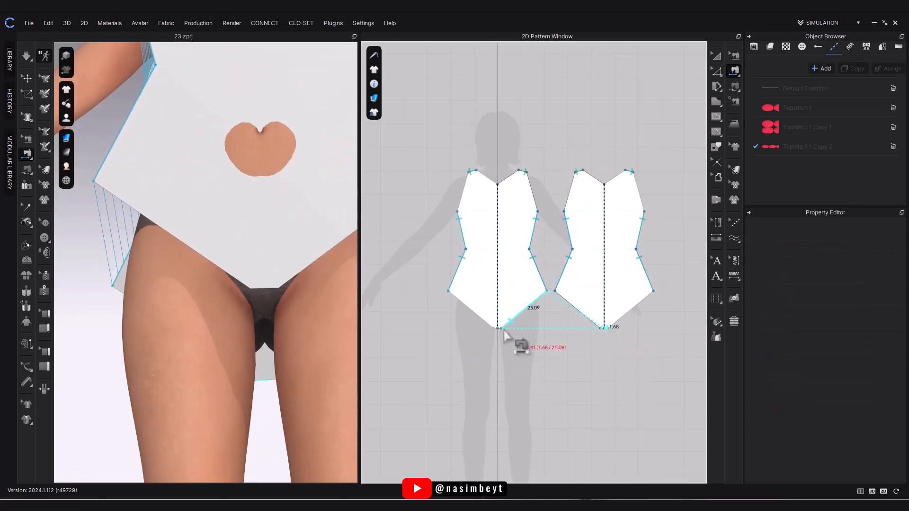
pyautogui.click(500, 329)
# Run the simulation to drape the sewn bodysuit on the avatar.
pyautogui.press('space')
pyautogui.scroll(-5, 265, 350)
pyautogui.moveTo(264, 351); pyautogui.dragTo(161, 318, button='right')
pyautogui.scroll(-3, 257, 318)
# Curve the leg openings of the front pattern upward with the Edit Curve Point tool.
pyautogui.click(769, 47)
pyautogui.press('z')
pyautogui.scroll(3, 504, 313)
pyautogui.click(716, 71)
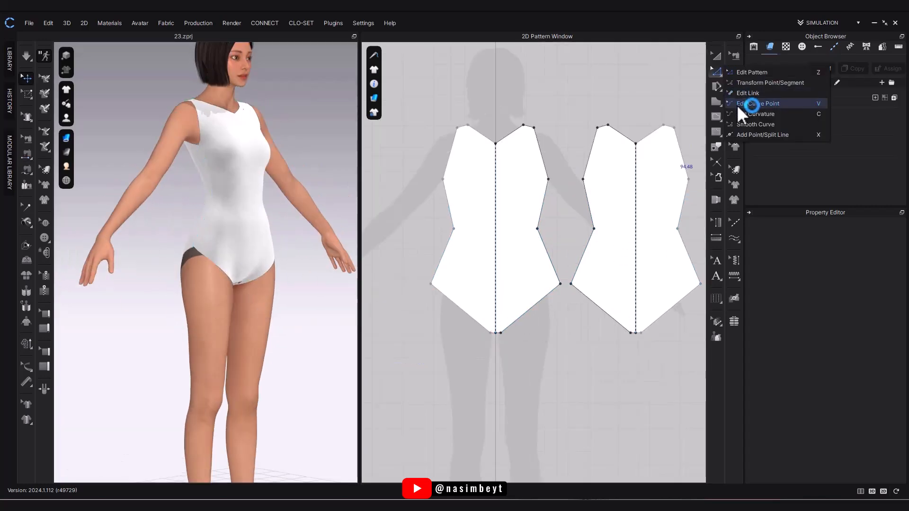
pyautogui.click(737, 104)
pyautogui.scroll(3, 524, 318)
pyautogui.moveTo(527, 308); pyautogui.dragTo(522, 282)
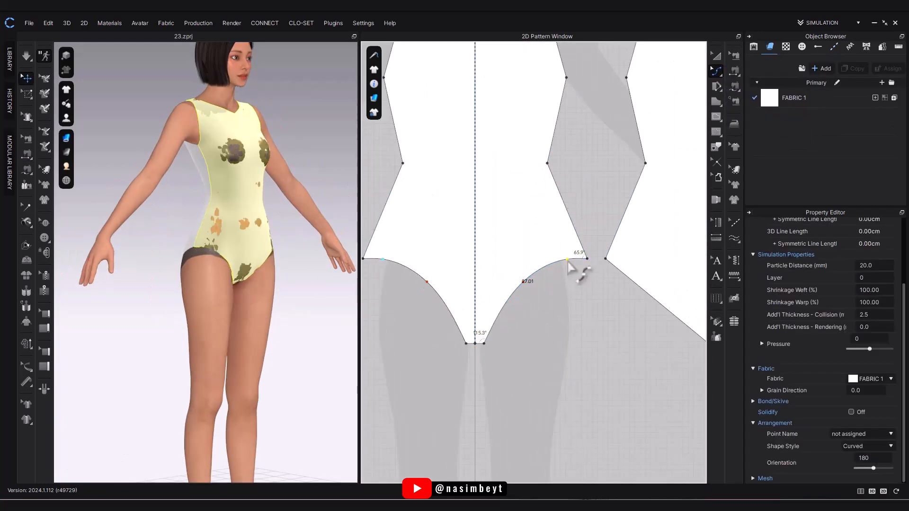
# Simulate the bodysuit again to refit it with the curved front leg openings, and stop the simulation.
pyautogui.press('space')
pyautogui.moveTo(275, 321); pyautogui.dragTo(256, 313, button='right')
pyautogui.press('space')
pyautogui.press('space')
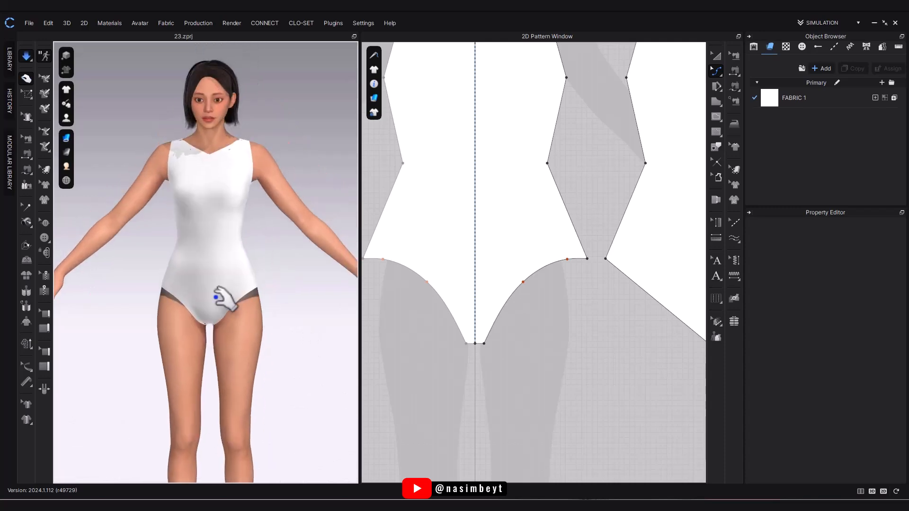
pyautogui.scroll(3, 216, 297)
pyautogui.press('space')
pyautogui.click(276, 313)
pyautogui.click(882, 292)
pyautogui.moveTo(456, 185); pyautogui.dragTo(446, 184)
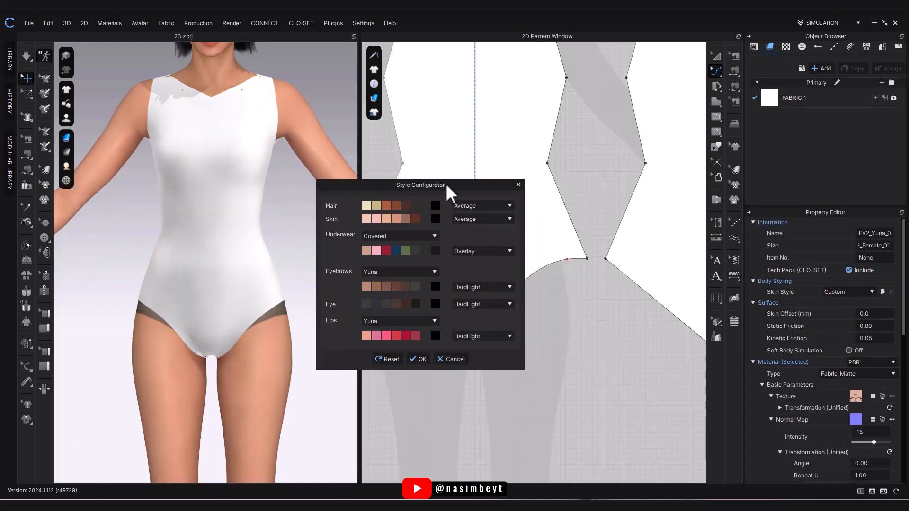
pyautogui.click(453, 358)
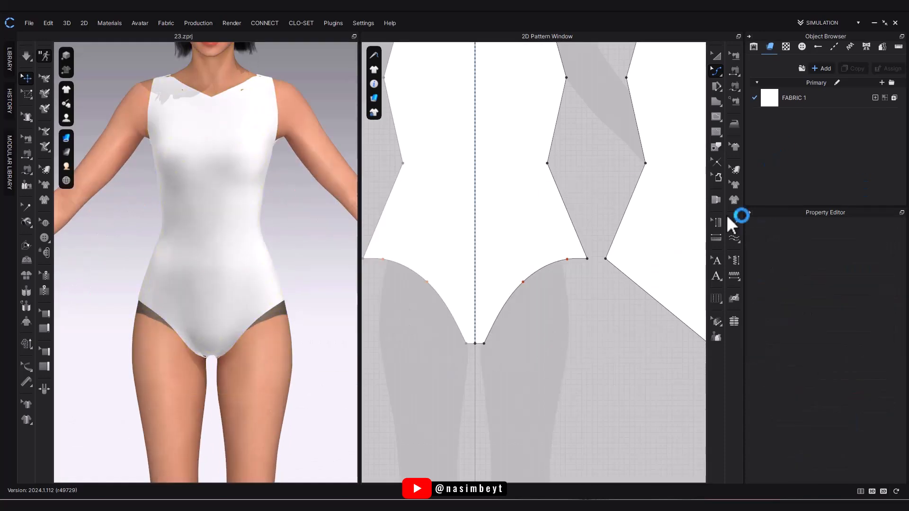
# Set the avatar's underwear to Nude in the Style Configurator and apply it.
pyautogui.click(272, 318)
pyautogui.click(882, 293)
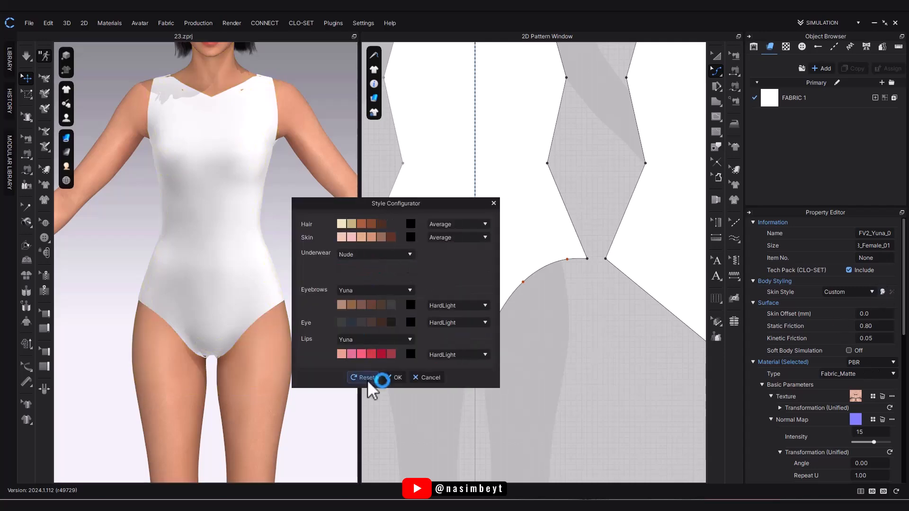
pyautogui.click(396, 377)
pyautogui.moveTo(303, 403); pyautogui.dragTo(419, 326, button='right')
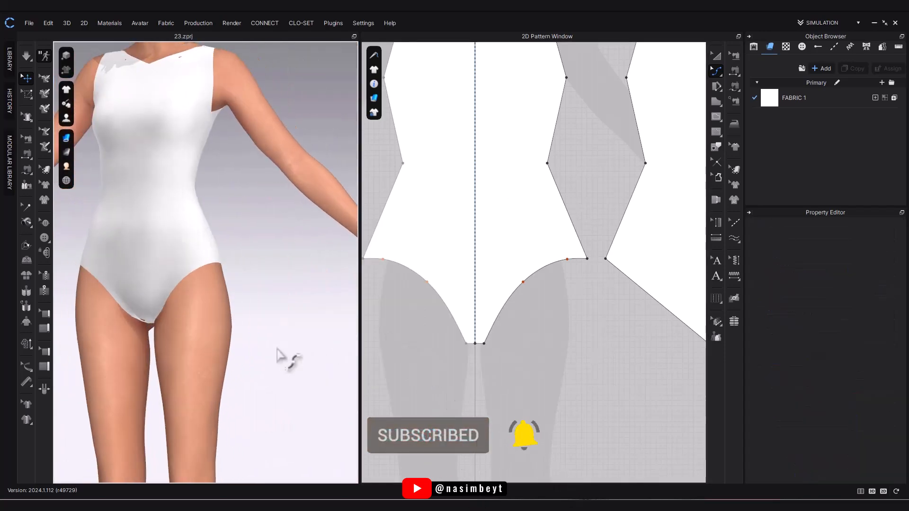
# Remove the linked editing from the front bodysuit pattern.
pyautogui.scroll(-2, 277, 356)
pyautogui.moveTo(204, 262); pyautogui.dragTo(217, 352, button='middle')
pyautogui.scroll(2, 171, 295)
pyautogui.moveTo(194, 276); pyautogui.dragTo(242, 343, button='middle')
pyautogui.scroll(5, 241, 343)
pyautogui.scroll(-5, 506, 394)
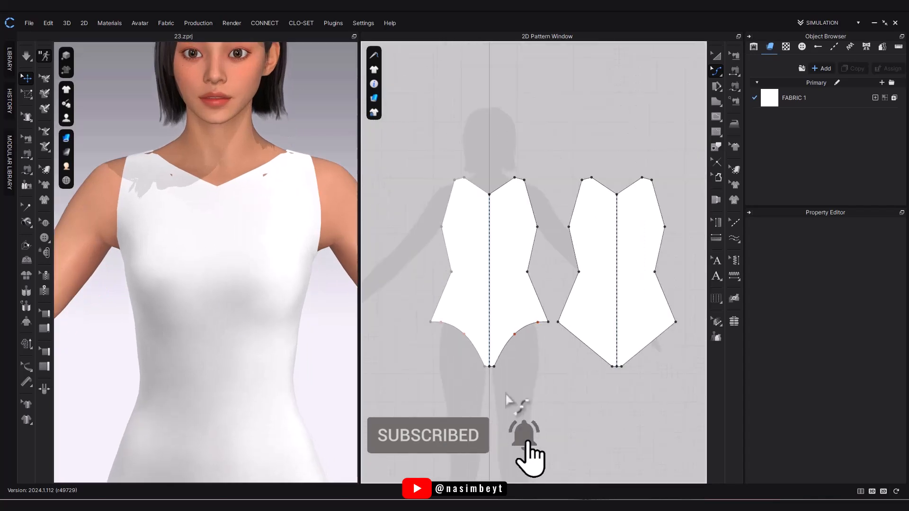
pyautogui.click(716, 56)
pyautogui.click(516, 276)
pyautogui.rightClick(516, 276)
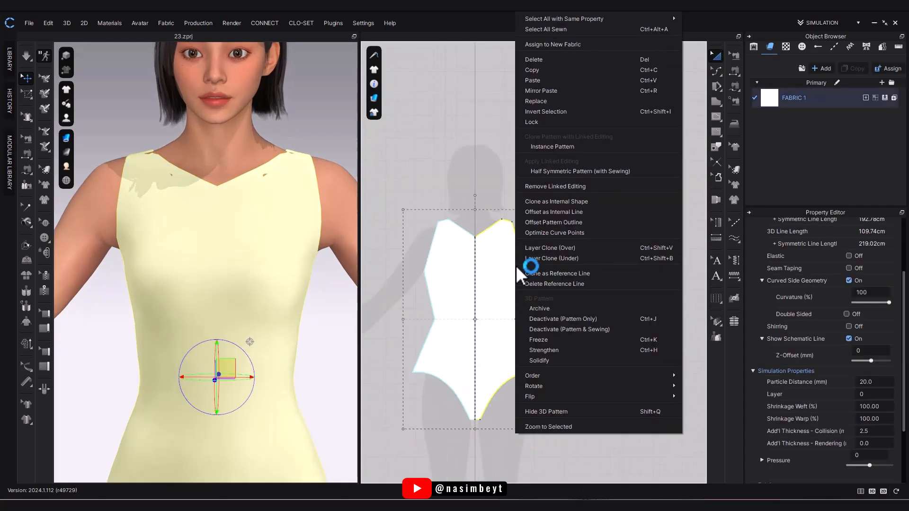
pyautogui.click(532, 265)
pyautogui.scroll(2, 498, 339)
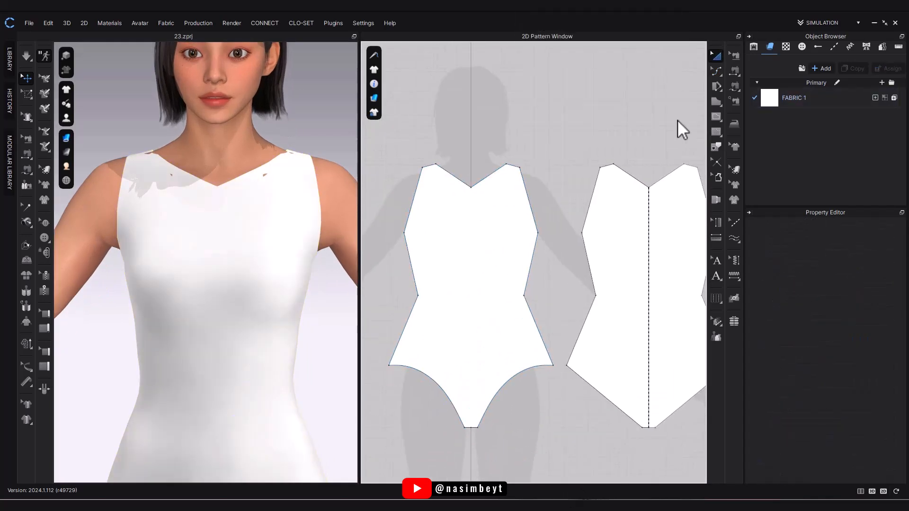
# Move the left shoulder edges of the front and back 2D patterns inward toward the neck.
pyautogui.click(716, 71)
pyautogui.click(738, 72)
pyautogui.click(428, 166)
pyautogui.keyDown('shift'); pyautogui.click(610, 165); pyautogui.keyUp('shift')
pyautogui.press('Right')
pyautogui.press('Right')
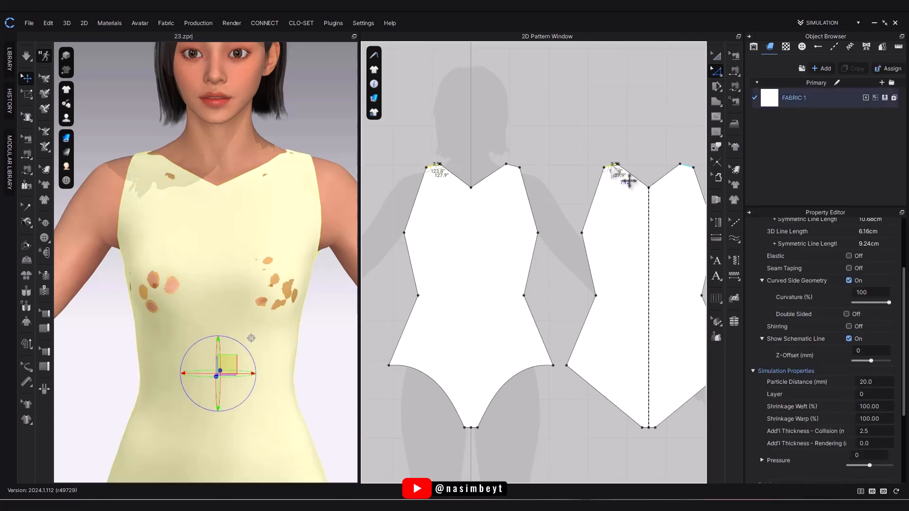
# Move the right shoulder edges of the front and back 2D patterns inward toward the neck.
pyautogui.click(511, 166)
pyautogui.keyDown('shift'); pyautogui.click(683, 166); pyautogui.keyUp('shift')
pyautogui.press('Left')
pyautogui.press('Left')
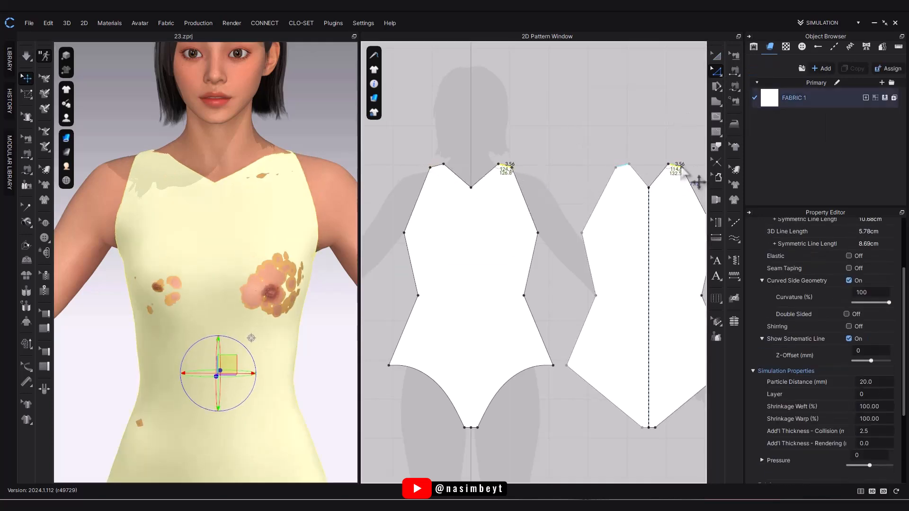
pyautogui.click(383, 248)
# Draw a straight horizontal internal line across the back pattern at underarm level.
pyautogui.moveTo(344, 253); pyautogui.dragTo(432, 263, button='right')
pyautogui.moveTo(475, 256); pyautogui.dragTo(427, 247, button='middle')
pyautogui.press('g')
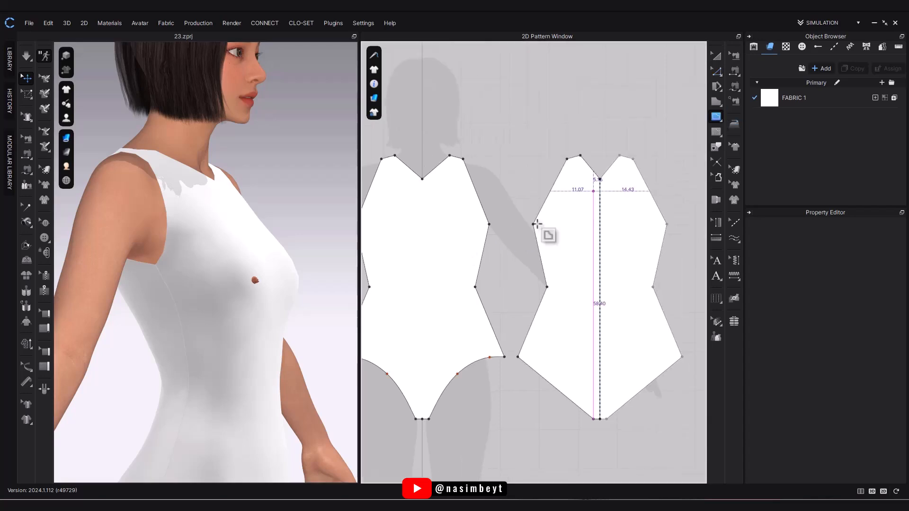
pyautogui.doubleClick(600, 224)
# Duplicate the FABRIC 1 fabric and name the copy Hide.
pyautogui.press('a')
pyautogui.click(806, 100)
pyautogui.click(852, 68)
pyautogui.doubleClick(822, 119)
pyautogui.write('Hide')
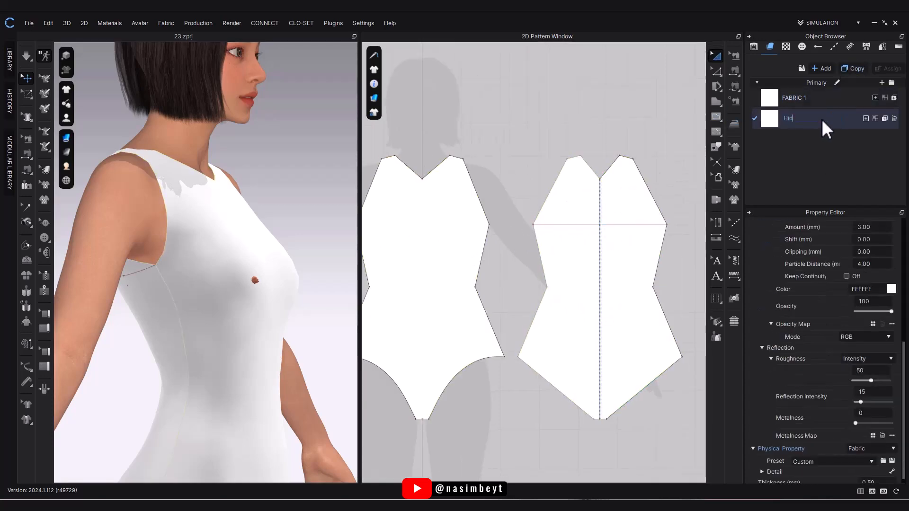
pyautogui.press('Return')
# Cut the back pattern along the underarm line and assign the transparent Hide fabric to its upper part.
pyautogui.rightClick(664, 225)
pyautogui.click(692, 386)
pyautogui.click(634, 201)
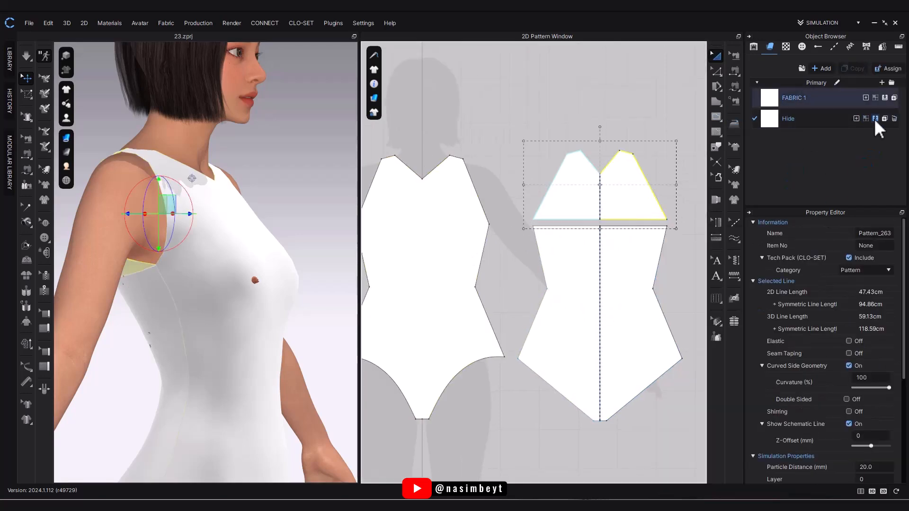
pyautogui.click(868, 119)
pyautogui.click(627, 92)
# Pull the front fabric during simulation to resettle the bodysuit on the avatar.
pyautogui.moveTo(310, 290); pyautogui.dragTo(237, 295, button='right')
pyautogui.click(213, 308)
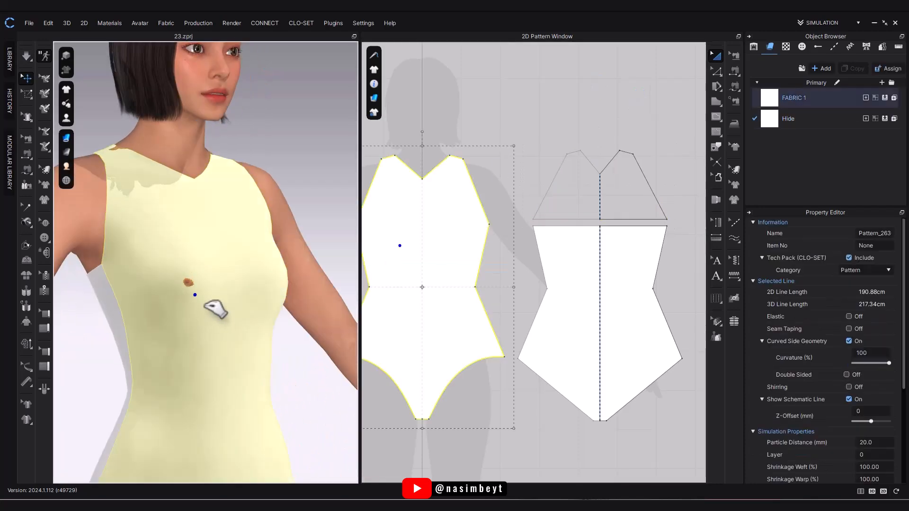
pyautogui.moveTo(221, 303); pyautogui.dragTo(256, 311)
pyautogui.press('space')
pyautogui.click(507, 284)
pyautogui.moveTo(166, 262); pyautogui.dragTo(155, 253, button='right')
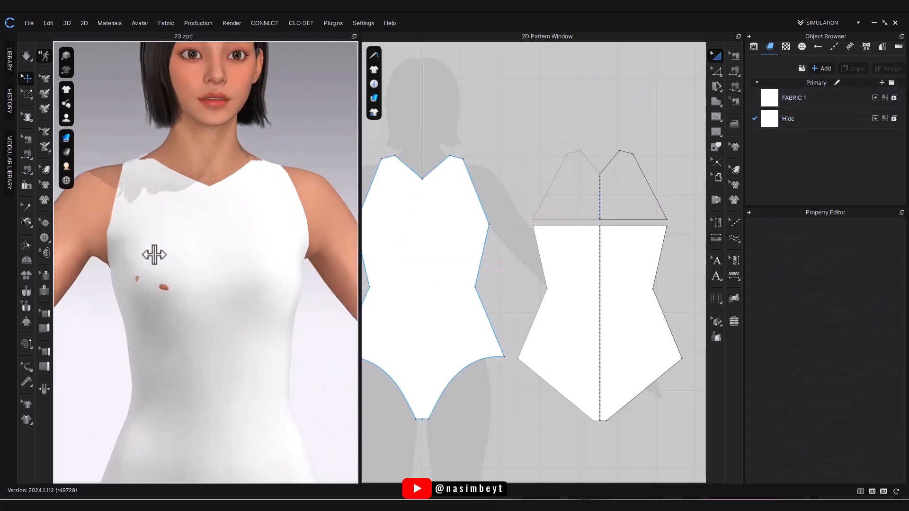
# Draw an angled internal line across the front chest between the armholes, plus a vertical centre line down from the neckline.
pyautogui.scroll(4, 426, 204)
pyautogui.moveTo(426, 204); pyautogui.dragTo(541, 203, button='middle')
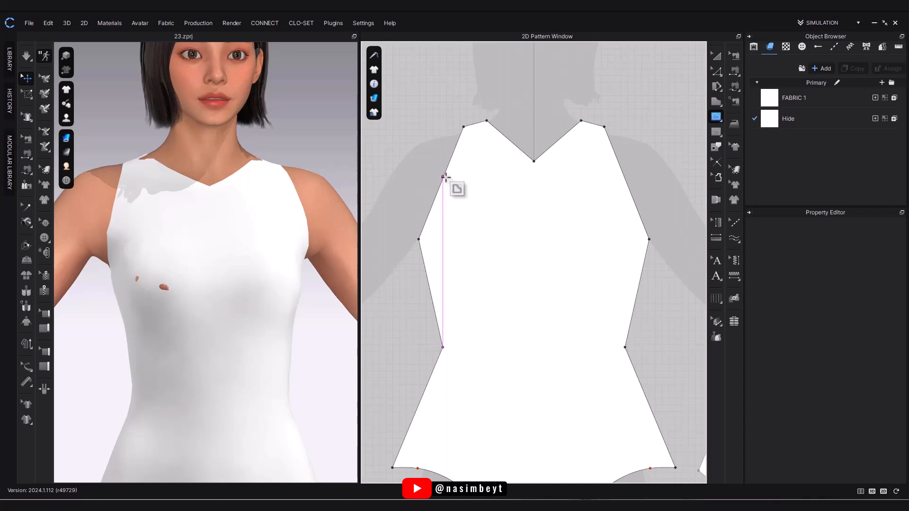
pyautogui.doubleClick(623, 178)
pyautogui.doubleClick(484, 235)
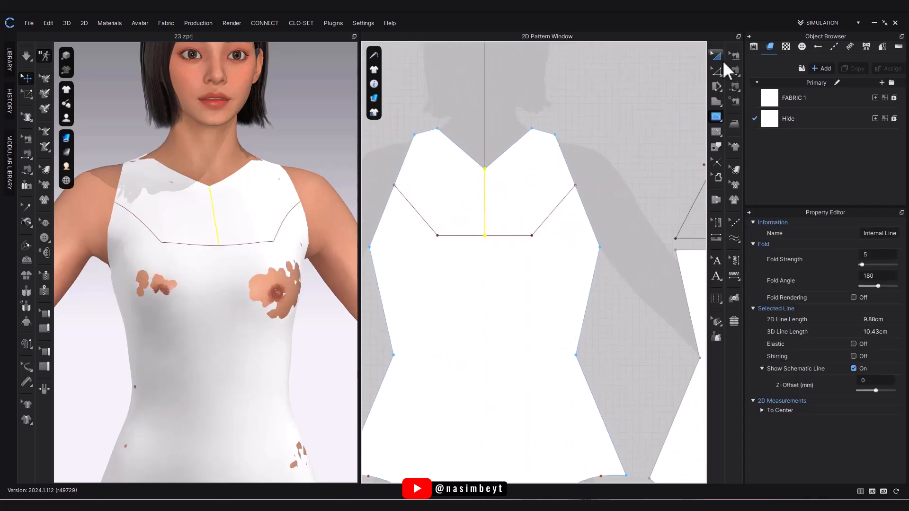
# Delete the right half of the front chest line, keeping the part up to the centre line, and simulate the garment.
pyautogui.press('Delete')
pyautogui.click(532, 235)
pyautogui.press('Delete')
pyautogui.press('space')
pyautogui.press('2')
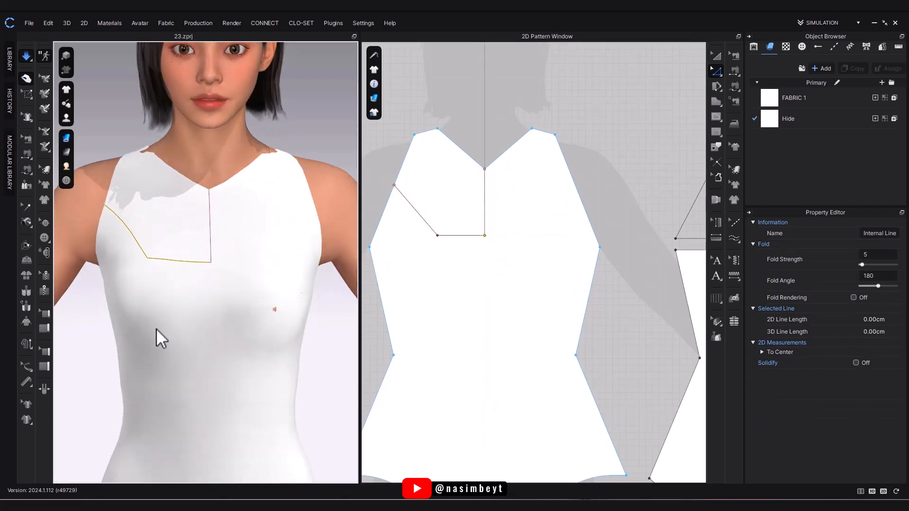
# Move the chest line's left corner outward and paste a mirrored copy of the half line on the right side.
pyautogui.moveTo(437, 236); pyautogui.dragTo(416, 236)
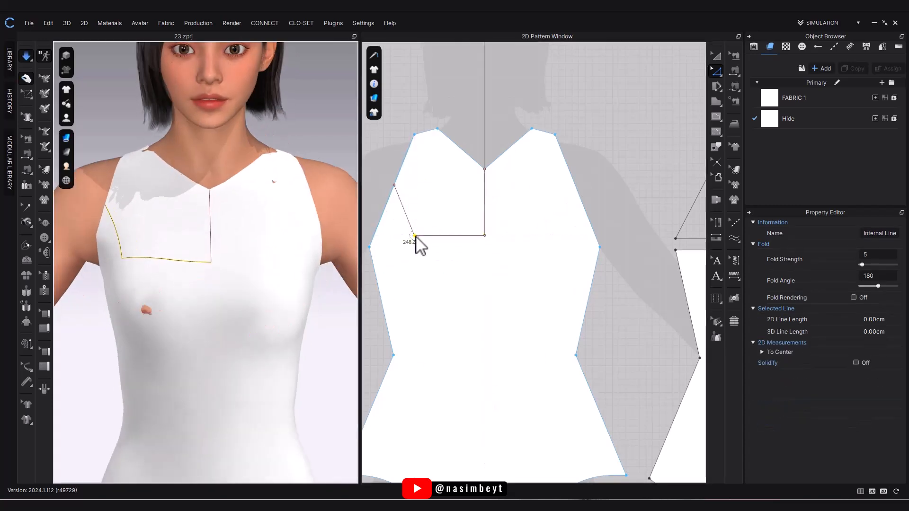
pyautogui.click(412, 232)
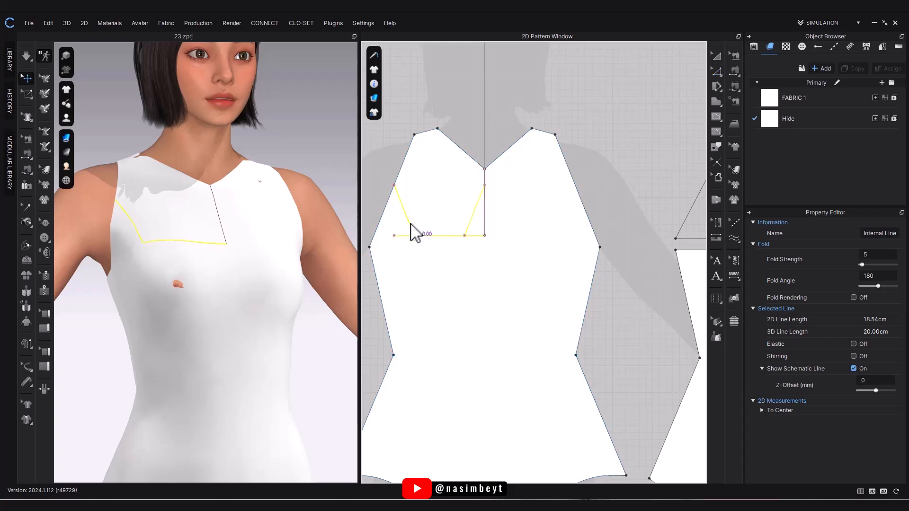
pyautogui.click(513, 235)
# Delete the vertical centre line, join the overlapping points where the chest line halves meet, and simulate the garment.
pyautogui.click(484, 226)
pyautogui.press('Delete')
pyautogui.rightClick(484, 235)
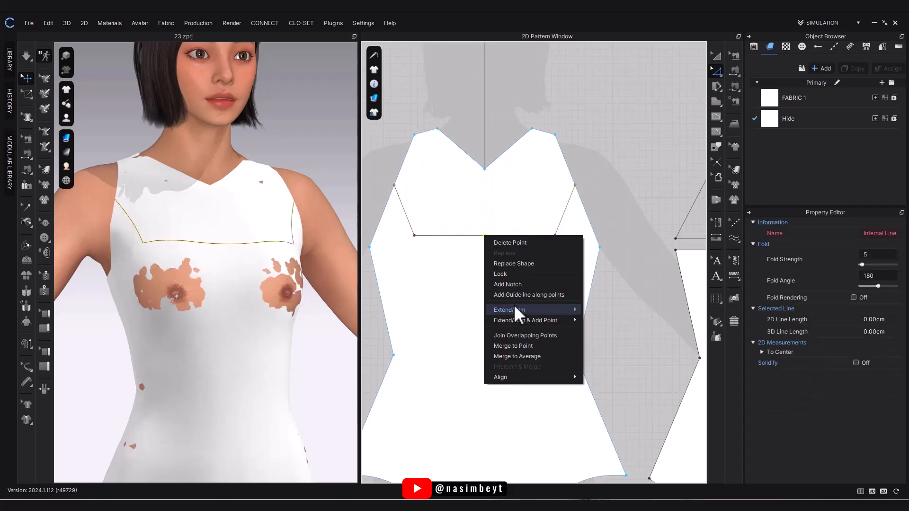
pyautogui.click(513, 335)
pyautogui.press('space')
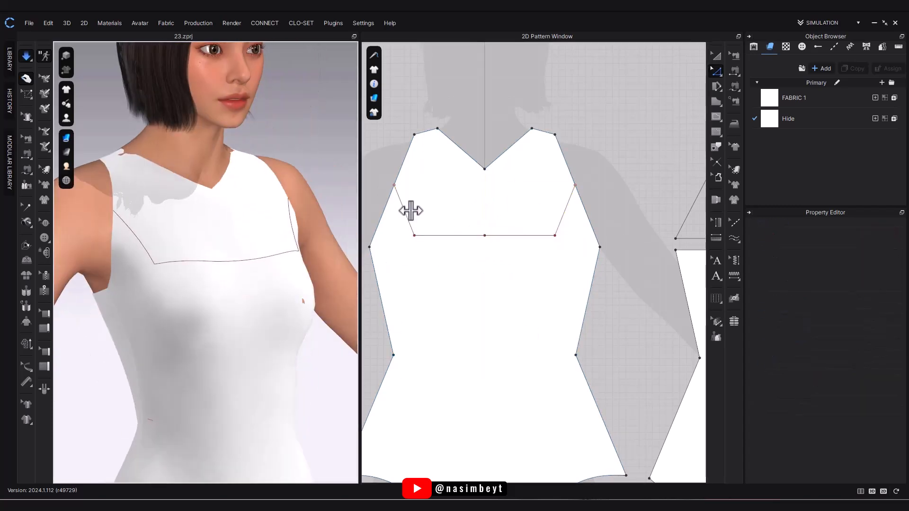
pyautogui.press('space')
# Round both lower corners of the front chest line by length, with 50% curvature.
pyautogui.click(716, 72)
pyautogui.click(755, 124)
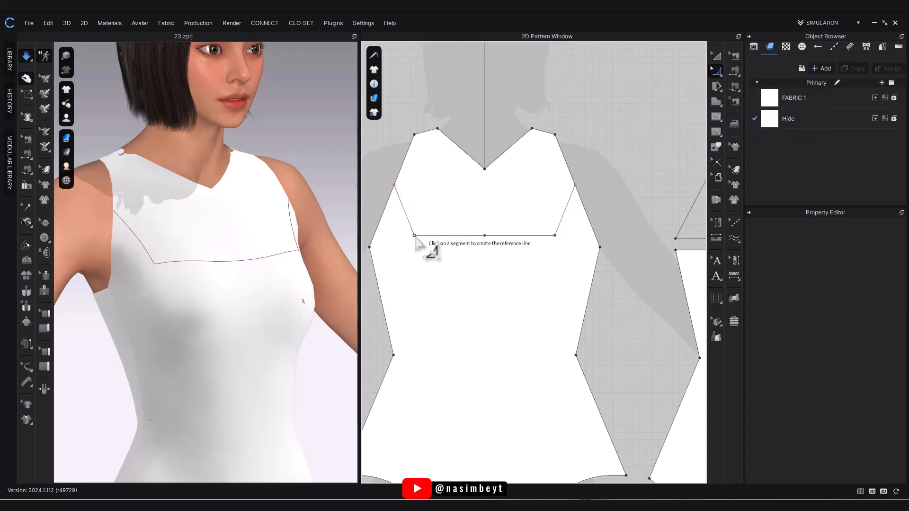
pyautogui.press('2')
pyautogui.moveTo(414, 235); pyautogui.dragTo(447, 223)
pyautogui.hotkey('ctrl', 'z')
pyautogui.rightClick(448, 223)
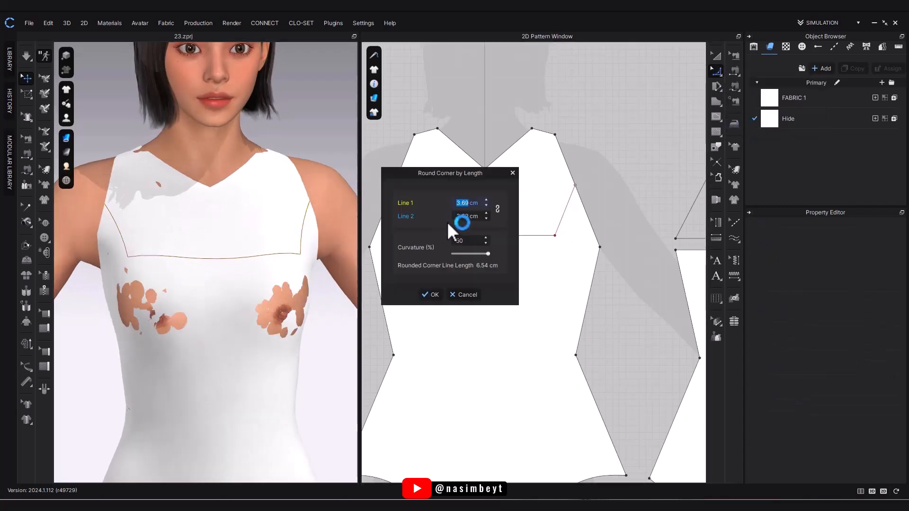
pyautogui.click(429, 295)
pyautogui.rightClick(553, 228)
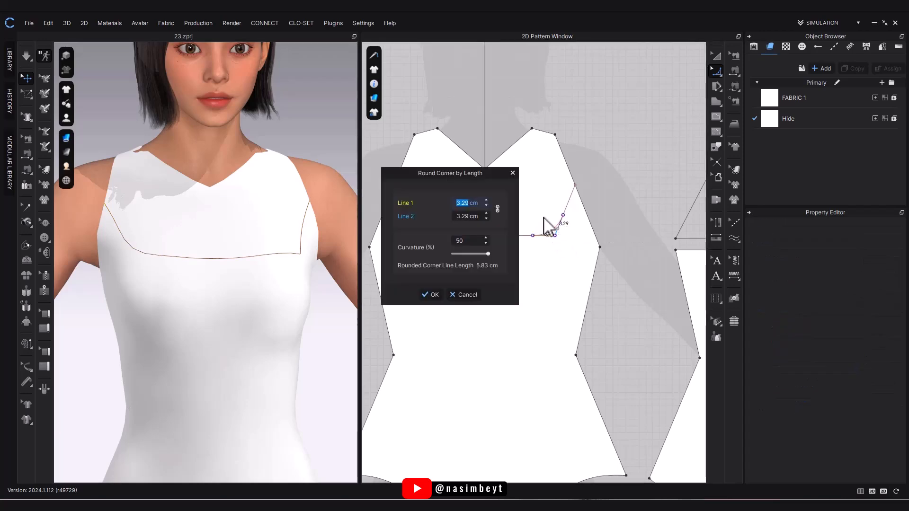
pyautogui.click(430, 294)
# Simulate the garment with the rounded chest line and inspect the front at an angle.
pyautogui.click(304, 301)
pyautogui.press('space')
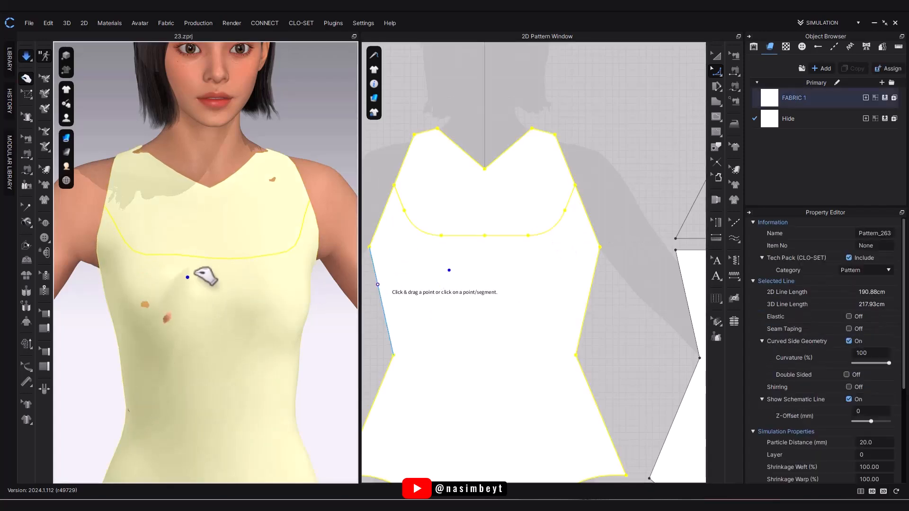
pyautogui.click(327, 365)
pyautogui.moveTo(327, 365); pyautogui.dragTo(355, 303, button='right')
pyautogui.press('space')
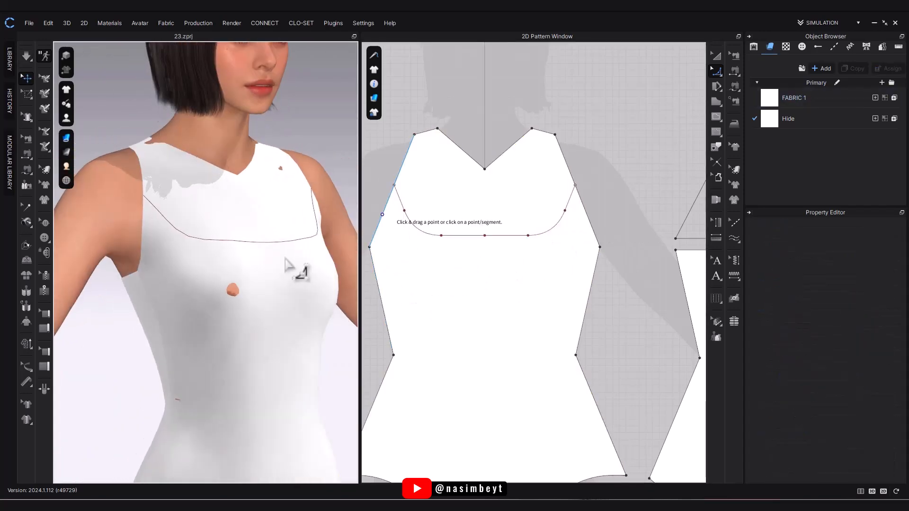
# Round the waist corners on both sides of the front pattern by 4 cm.
pyautogui.moveTo(285, 262); pyautogui.dragTo(247, 260, button='right')
pyautogui.moveTo(360, 242); pyautogui.dragTo(327, 239)
pyautogui.scroll(3, 548, 263)
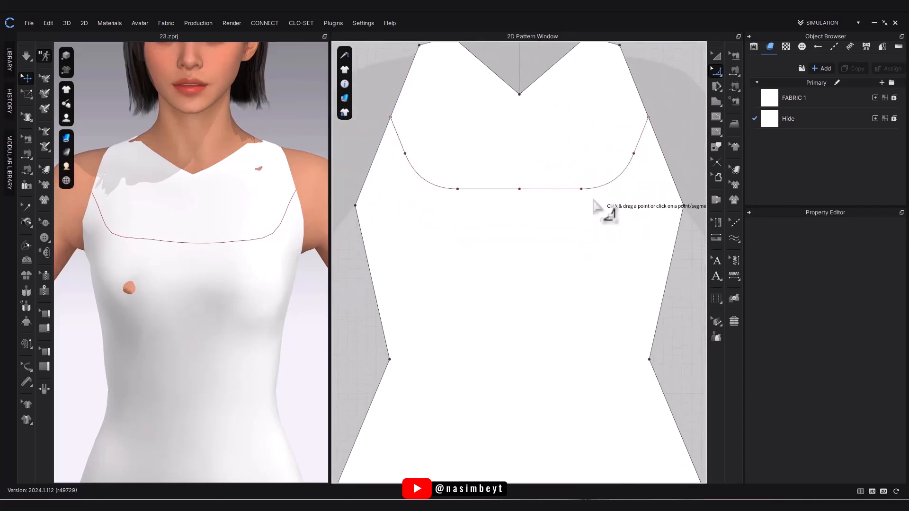
pyautogui.moveTo(649, 360); pyautogui.dragTo(688, 349)
pyautogui.rightClick(688, 348)
pyautogui.write('4')
pyautogui.press('Return')
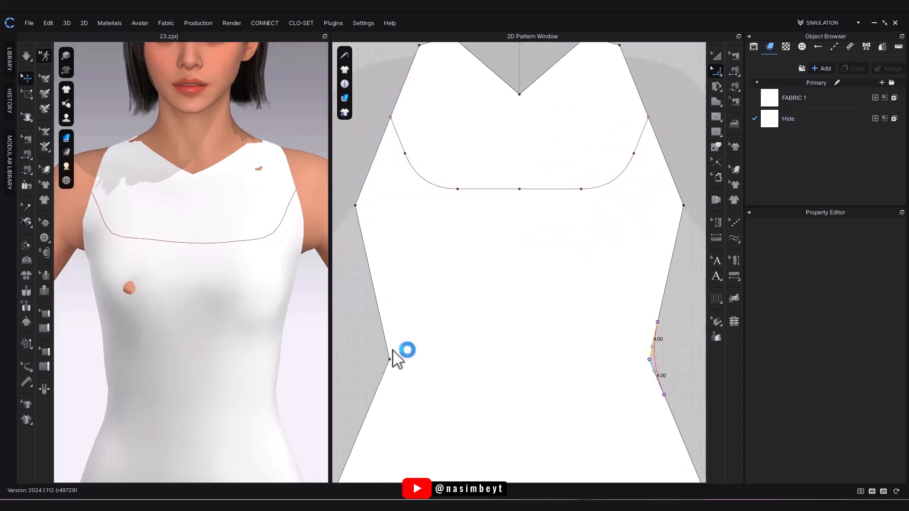
pyautogui.moveTo(390, 359); pyautogui.dragTo(452, 281)
pyautogui.write('4')
pyautogui.press('Return')
# Round the side waist corners of the back pattern and simulate the garment.
pyautogui.scroll(-4, 408, 326)
pyautogui.click(531, 339)
pyautogui.click(435, 295)
pyautogui.press('space')
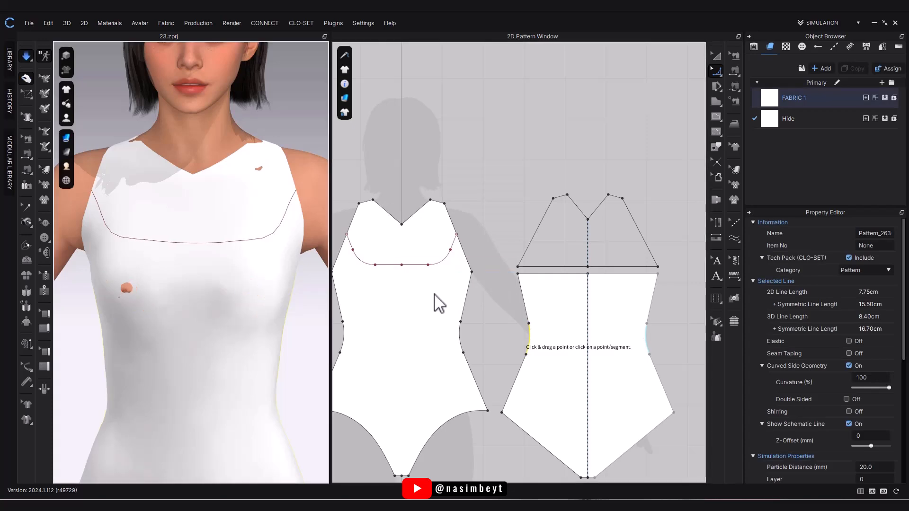
pyautogui.press('space')
pyautogui.scroll(-3, 198, 402)
pyautogui.click(144, 351)
pyautogui.scroll(3, 454, 374)
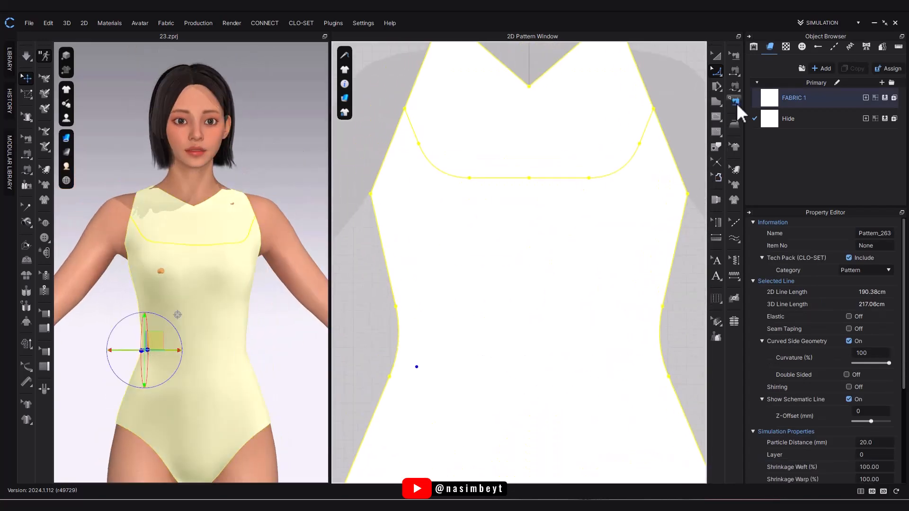
pyautogui.click(716, 117)
pyautogui.click(695, 123)
pyautogui.press('Return')
pyautogui.click(674, 105)
pyautogui.press('Return')
pyautogui.press('a')
pyautogui.click(675, 105)
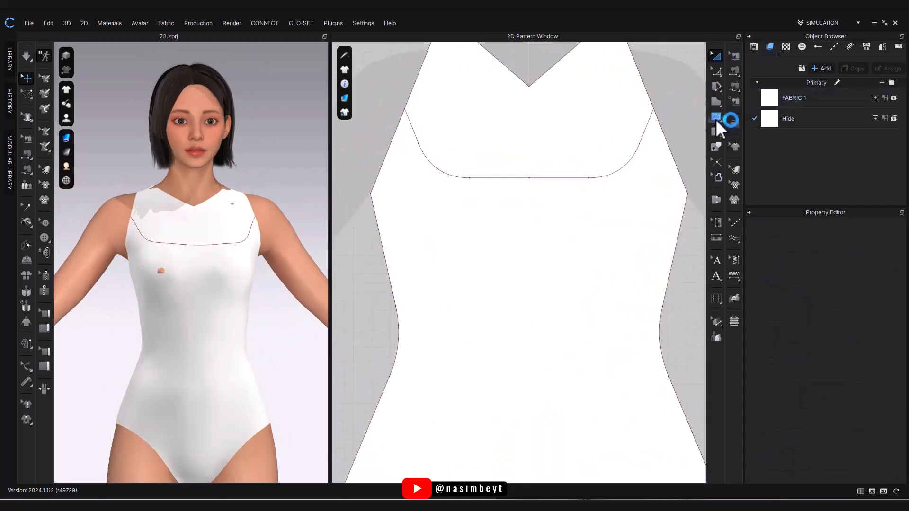
pyautogui.click(411, 376)
pyautogui.moveTo(432, 314)
pyautogui.mouseDown()
pyautogui.moveTo(475, 286)
pyautogui.moveTo(482, 296)
pyautogui.mouseUp()
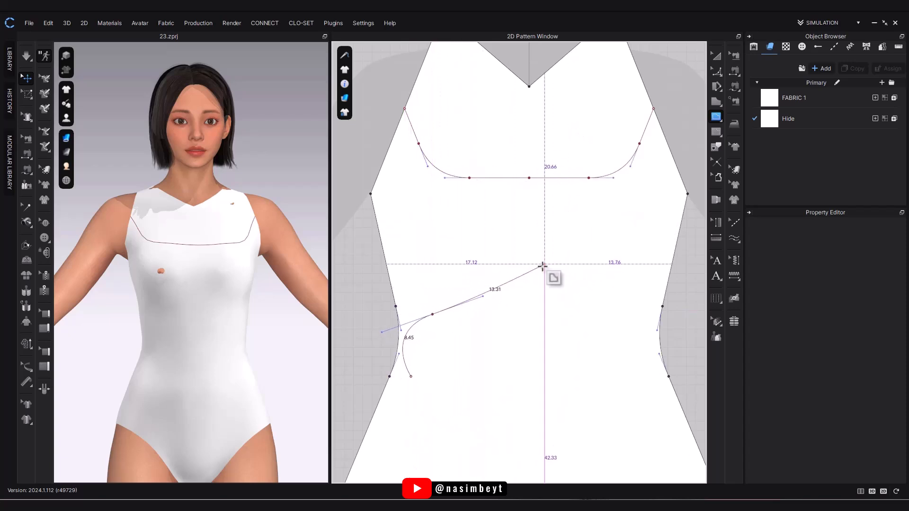
pyautogui.moveTo(542, 261); pyautogui.dragTo(594, 203)
pyautogui.moveTo(600, 166); pyautogui.dragTo(679, 127)
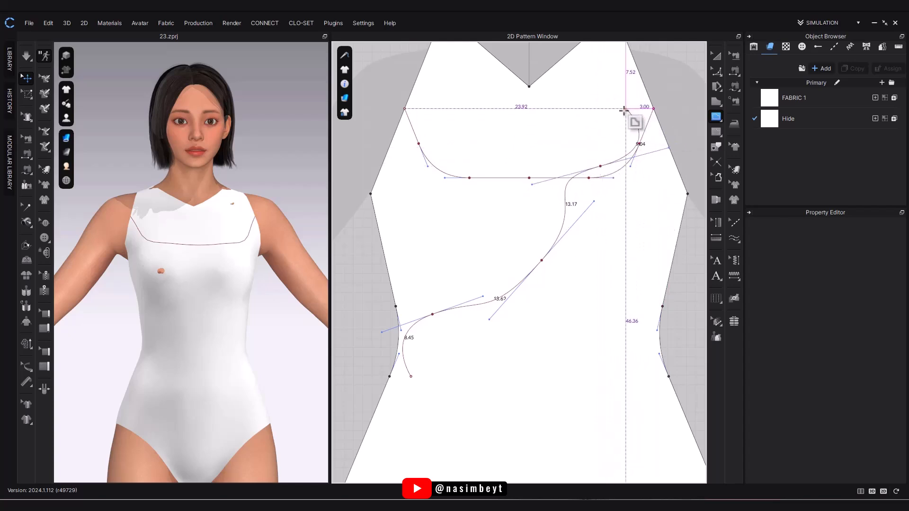
pyautogui.moveTo(626, 108)
pyautogui.mouseDown()
pyautogui.moveTo(590, 120)
pyautogui.moveTo(610, 108)
pyautogui.mouseUp()
pyautogui.moveTo(562, 150); pyautogui.dragTo(509, 178)
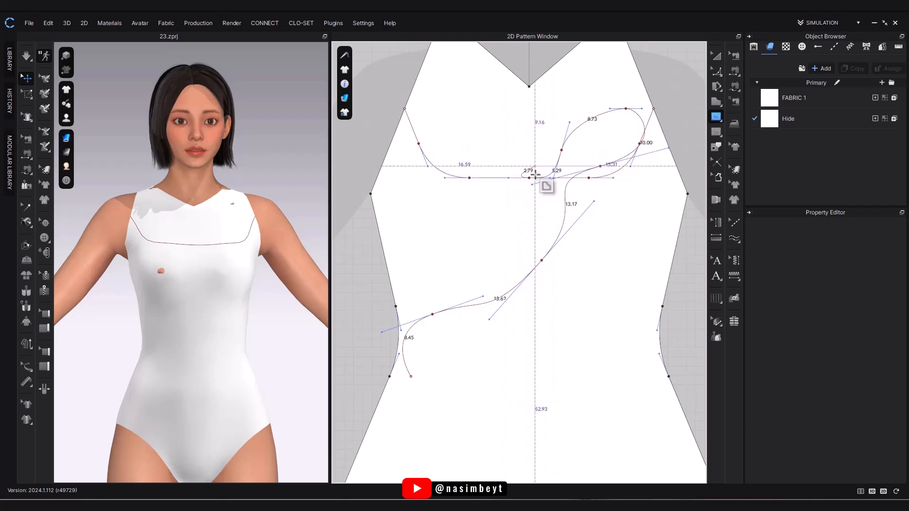
pyautogui.click(530, 178)
pyautogui.moveTo(554, 143); pyautogui.dragTo(604, 127)
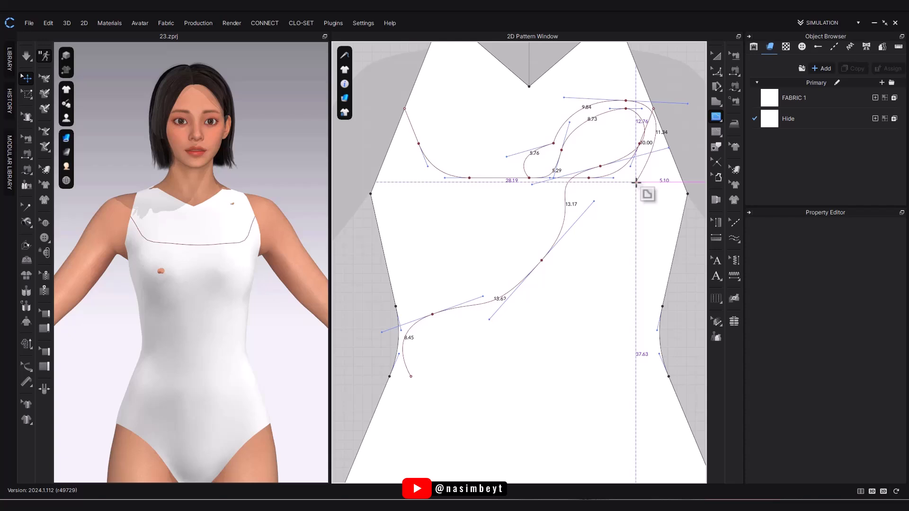
pyautogui.moveTo(594, 194); pyautogui.dragTo(582, 221)
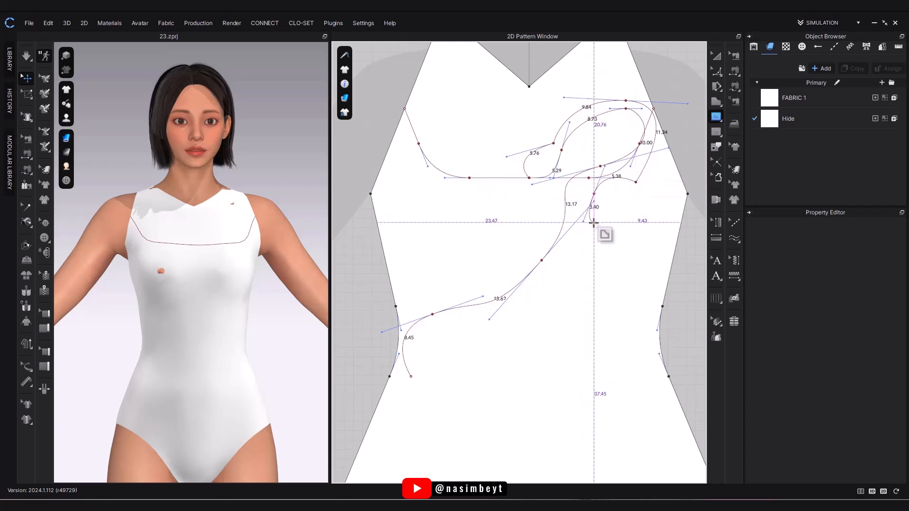
pyautogui.press('Escape')
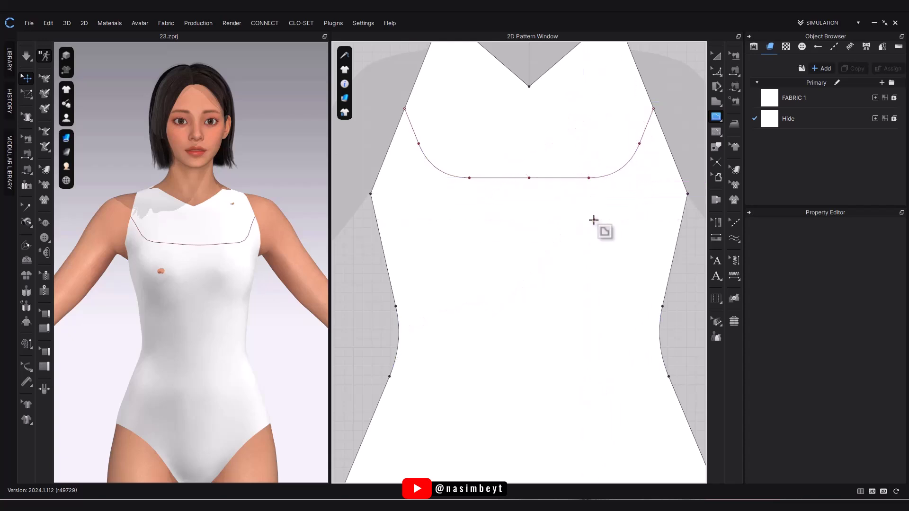
# Draw an internal curve about 56 cm long from the left waist up to the right chest, looping back to the chest line's centre.
pyautogui.click(419, 377)
pyautogui.moveTo(432, 294); pyautogui.dragTo(483, 251)
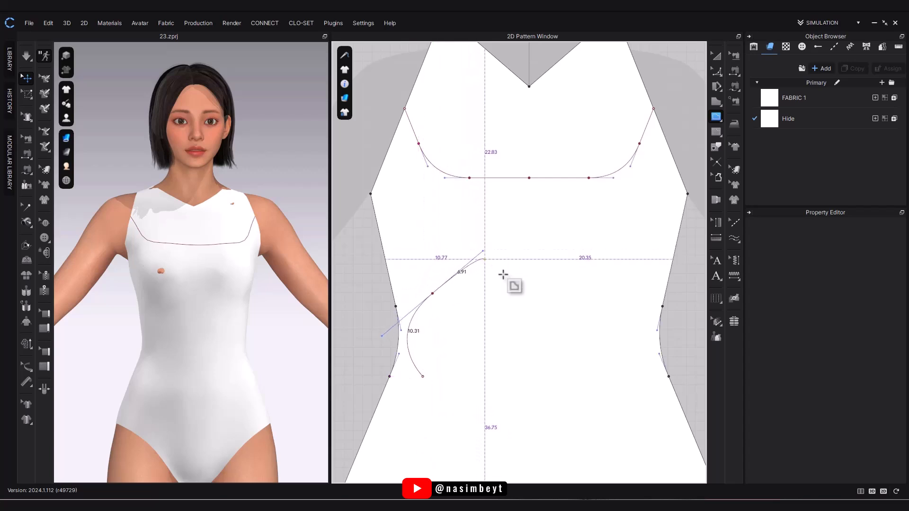
pyautogui.moveTo(544, 213); pyautogui.dragTo(608, 117)
pyautogui.click(545, 213)
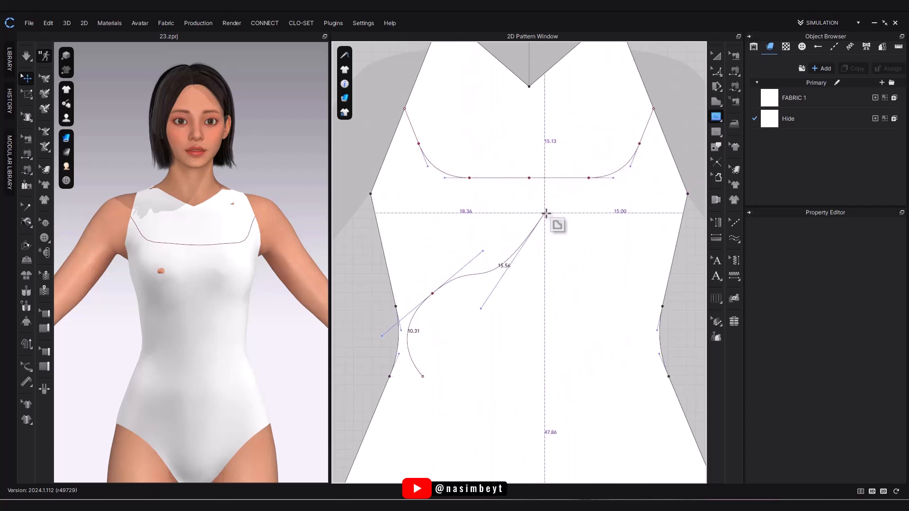
pyautogui.moveTo(617, 165); pyautogui.dragTo(681, 148)
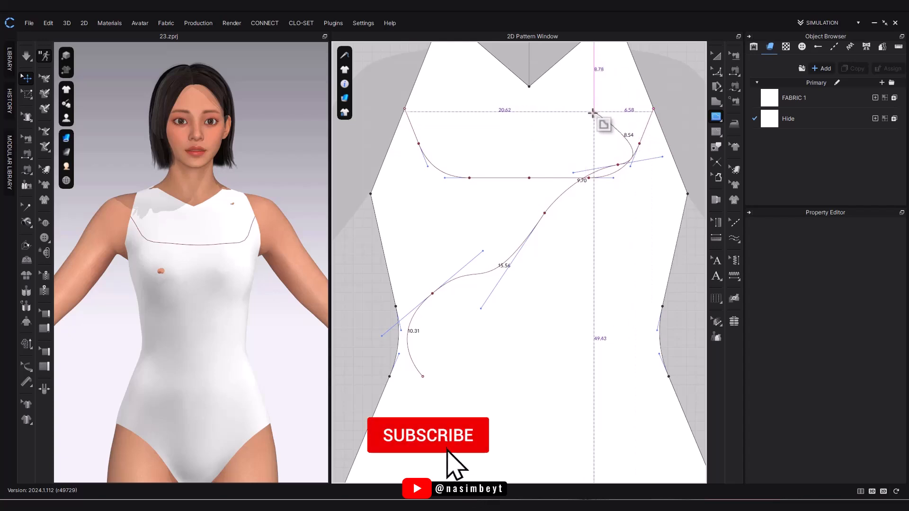
pyautogui.moveTo(594, 131); pyautogui.dragTo(499, 174)
pyautogui.click(560, 161)
pyautogui.click(524, 183)
pyautogui.press('Return')
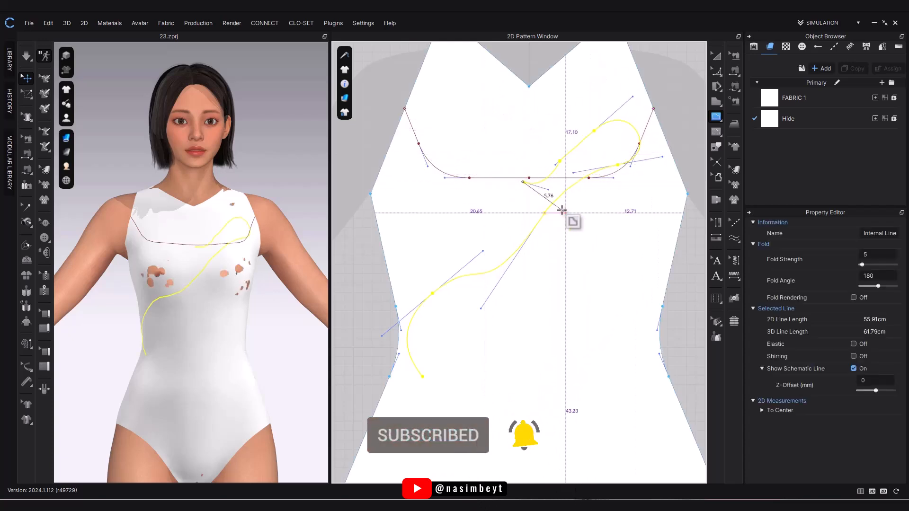
# Add a short curved internal line about 5.4 cm long, hooking upward from the looped curve's end near the chest centre.
pyautogui.moveTo(593, 293); pyautogui.dragTo(582, 196, button='middle')
pyautogui.moveTo(532, 243); pyautogui.dragTo(535, 349, button='middle')
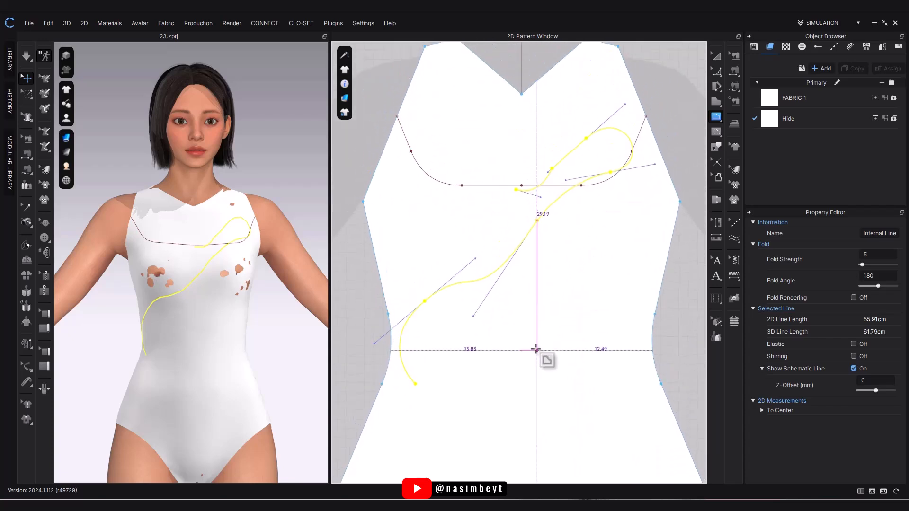
pyautogui.click(516, 190)
pyautogui.moveTo(537, 151); pyautogui.dragTo(570, 136)
pyautogui.press('Return')
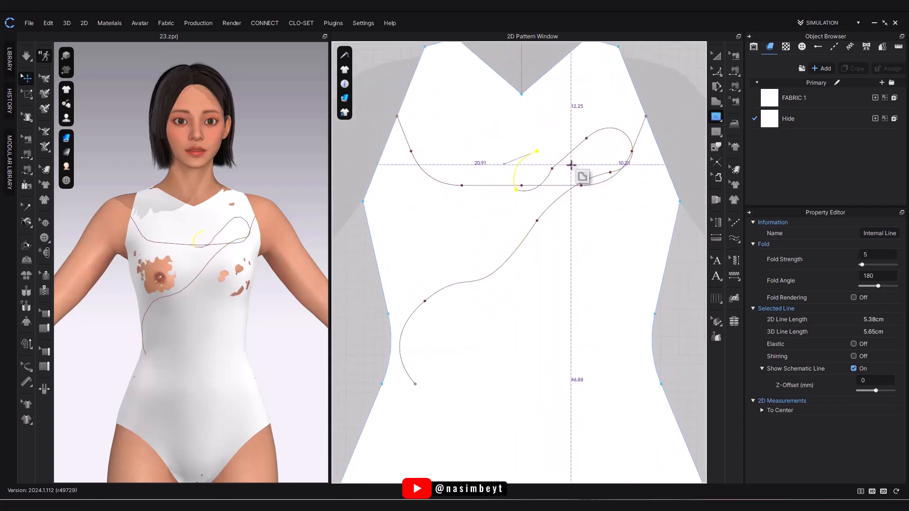
# Try to offset the long curve as one internal line at 1.5 cm, in reverse direction and without extending it.
pyautogui.click(718, 74)
pyautogui.click(742, 73)
pyautogui.click(570, 153)
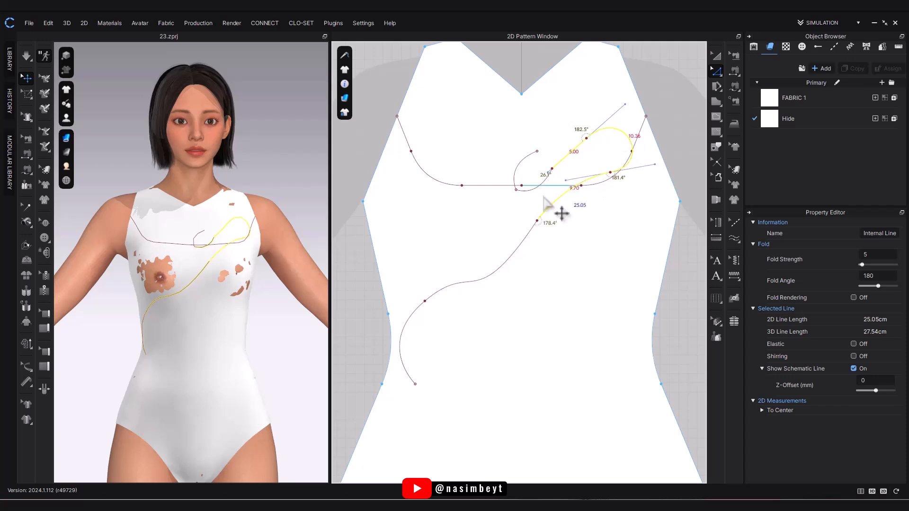
pyautogui.rightClick(424, 341)
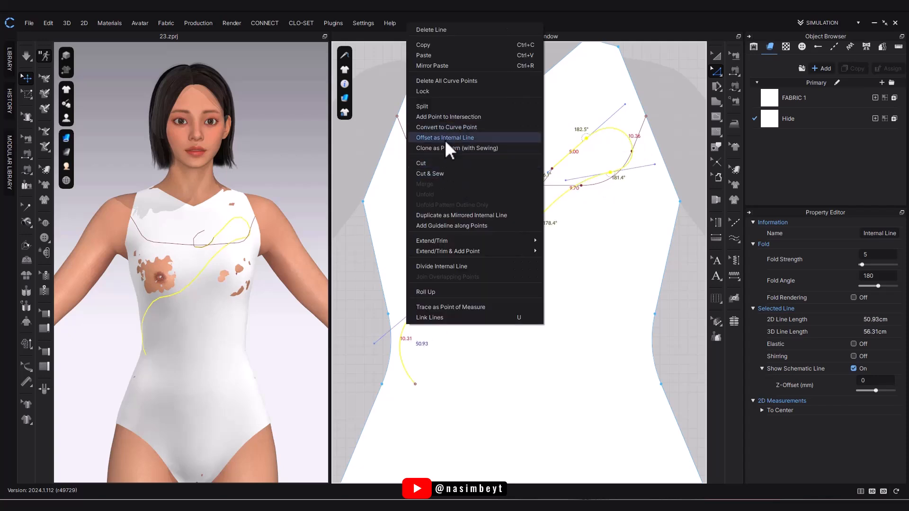
pyautogui.click(445, 141)
pyautogui.moveTo(474, 163); pyautogui.dragTo(346, 206)
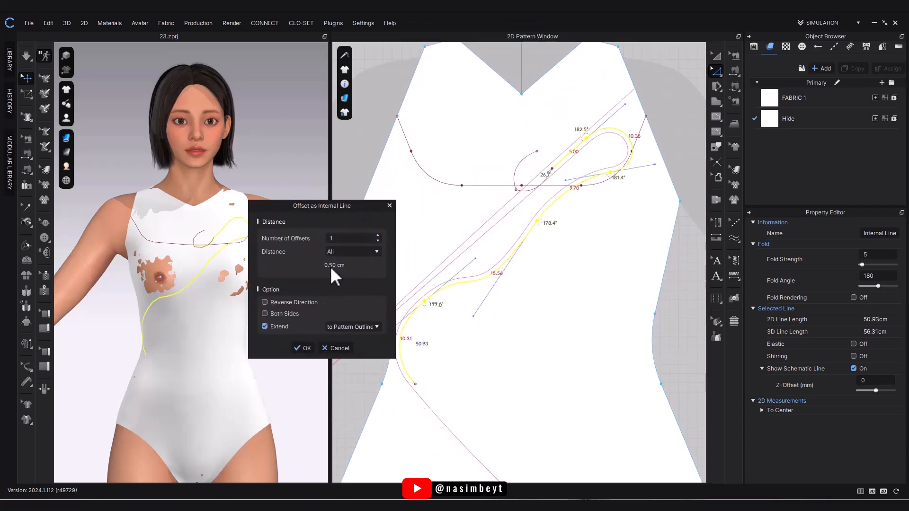
pyautogui.click(366, 263)
pyautogui.click(366, 263)
pyautogui.click(366, 268)
pyautogui.click(277, 303)
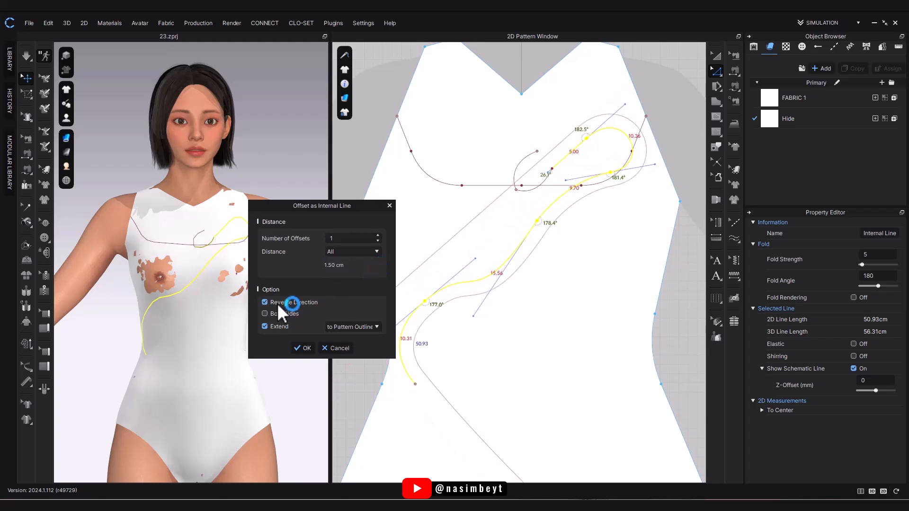
pyautogui.click(265, 326)
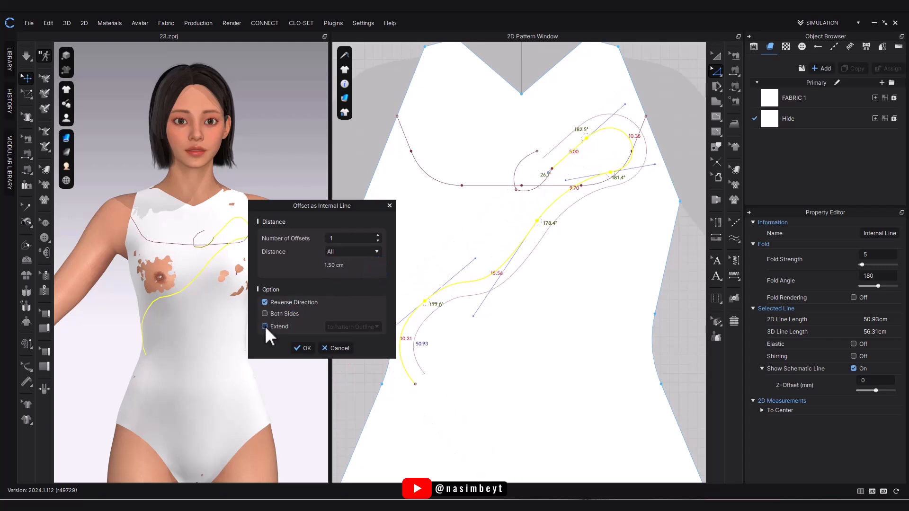
pyautogui.doubleClick(334, 266)
pyautogui.write('2')
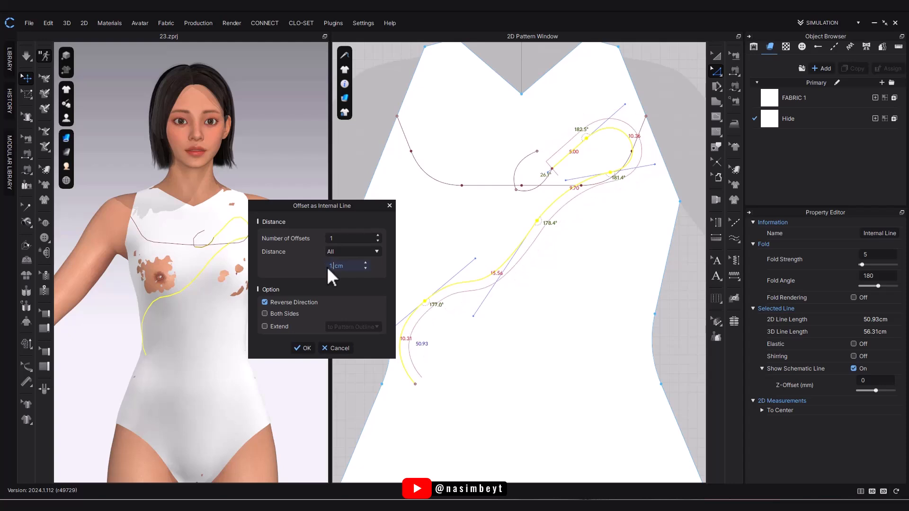
pyautogui.write('5')
pyautogui.click(303, 348)
# Repeat the 1.5 cm internal offset of the long curve, undo it, and simulate the garment briefly.
pyautogui.moveTo(298, 348)
pyautogui.mouseDown(button='right')
pyautogui.moveTo(210, 364)
pyautogui.moveTo(307, 353)
pyautogui.mouseUp(button='right')
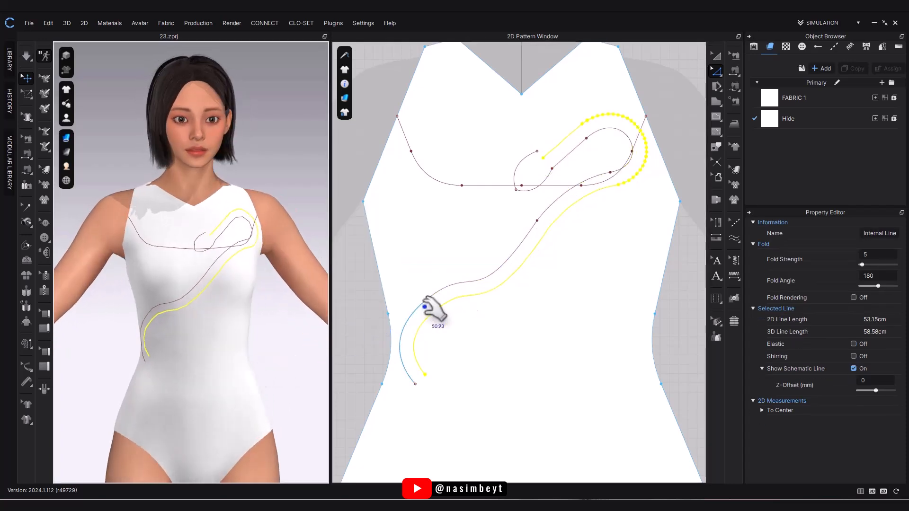
pyautogui.rightClick(480, 293)
pyautogui.click(544, 141)
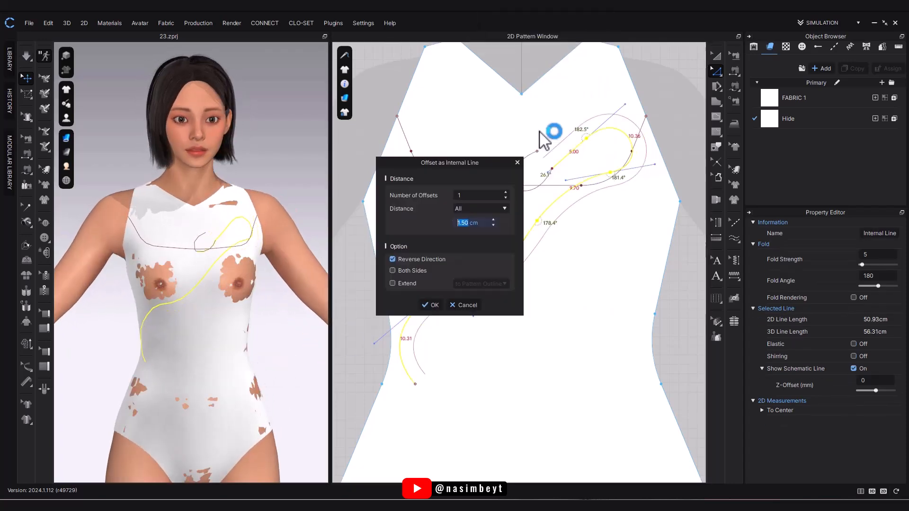
pyautogui.click(433, 305)
pyautogui.moveTo(481, 345); pyautogui.dragTo(474, 252, button='right')
pyautogui.moveTo(421, 281); pyautogui.dragTo(434, 236, button='middle')
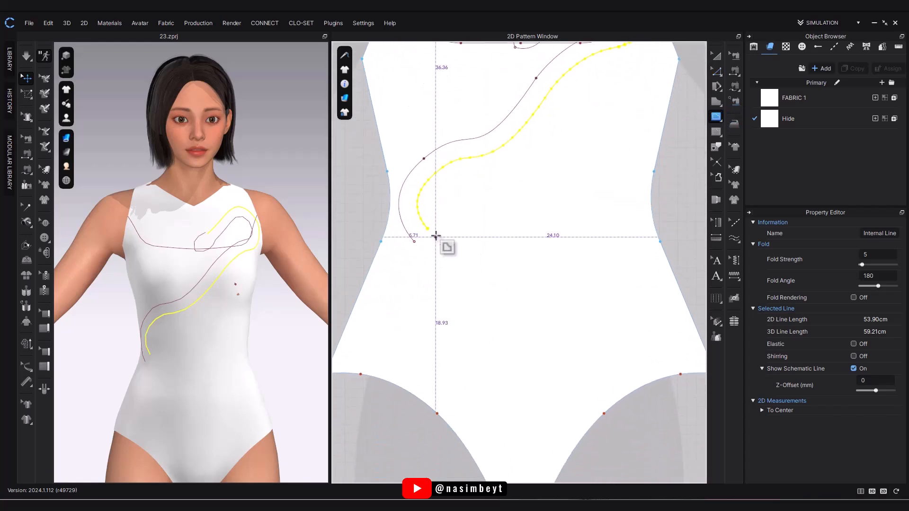
pyautogui.moveTo(518, 272); pyautogui.dragTo(487, 381, button='middle')
pyautogui.hotkey('ctrl', 'z')
pyautogui.press('space')
pyautogui.press('space')
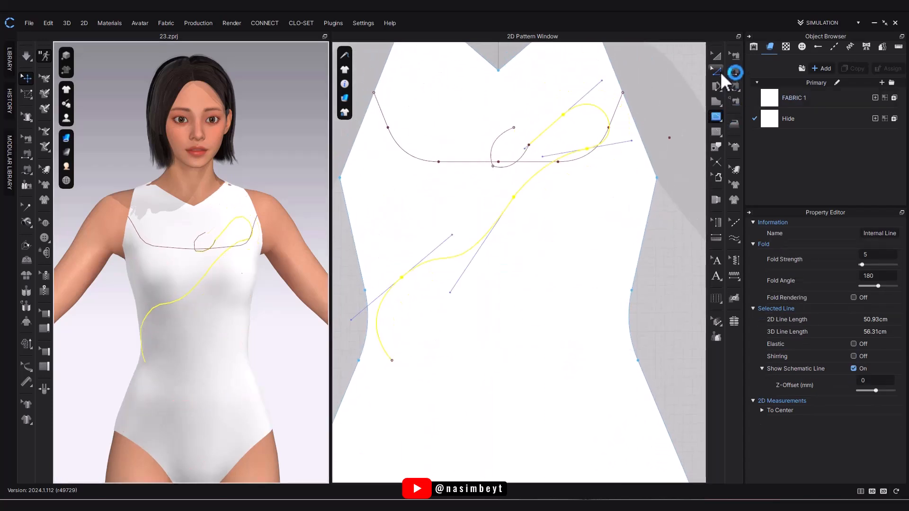
# Reshape the long curve by shifting its selected segments slightly and steepening the lower curve handle at its middle point.
pyautogui.click(719, 73)
pyautogui.moveTo(241, 353); pyautogui.dragTo(297, 361, button='right')
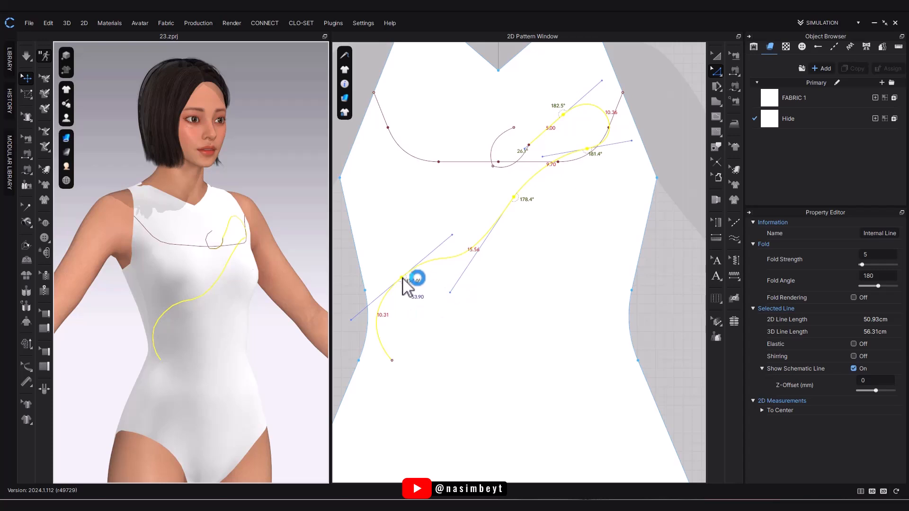
pyautogui.moveTo(404, 286); pyautogui.dragTo(405, 308)
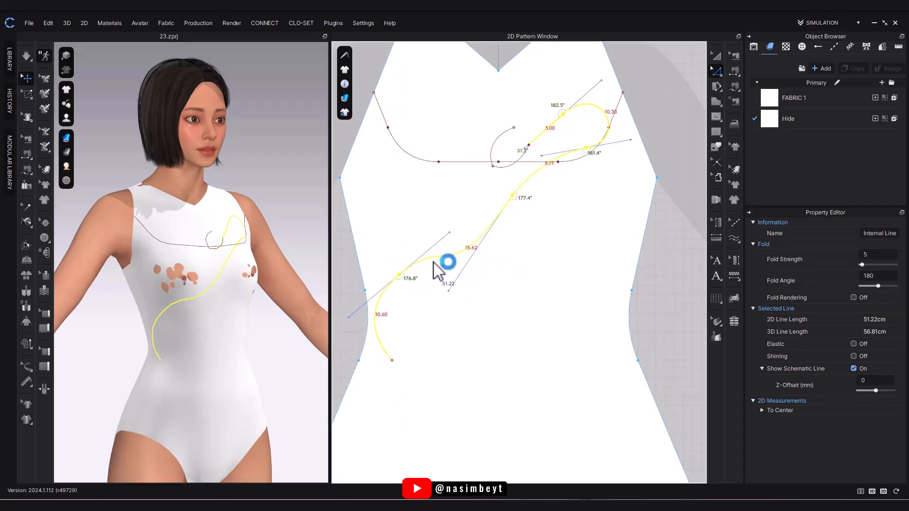
pyautogui.moveTo(511, 198); pyautogui.dragTo(510, 235, button='middle')
pyautogui.moveTo(448, 328); pyautogui.dragTo(468, 326)
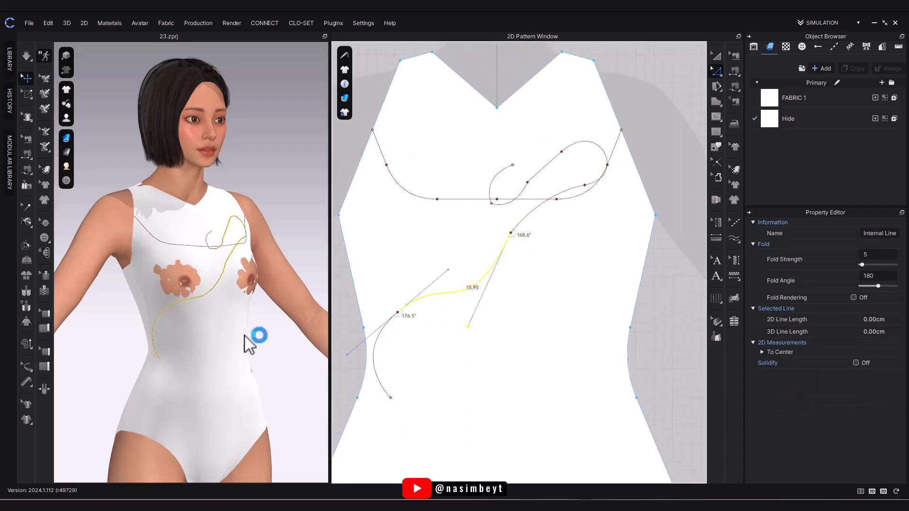
# Simulate the garment briefly, then nudge the long curve's middle point upward and steepen the bend below it.
pyautogui.moveTo(246, 336); pyautogui.dragTo(226, 326, button='right')
pyautogui.press('space')
pyautogui.moveTo(468, 326); pyautogui.dragTo(483, 324)
pyautogui.press('space')
pyautogui.moveTo(274, 345)
pyautogui.mouseDown(button='right')
pyautogui.moveTo(154, 361)
pyautogui.moveTo(270, 351)
pyautogui.mouseUp(button='right')
pyautogui.moveTo(511, 233); pyautogui.dragTo(505, 229)
pyautogui.moveTo(476, 320); pyautogui.dragTo(489, 325)
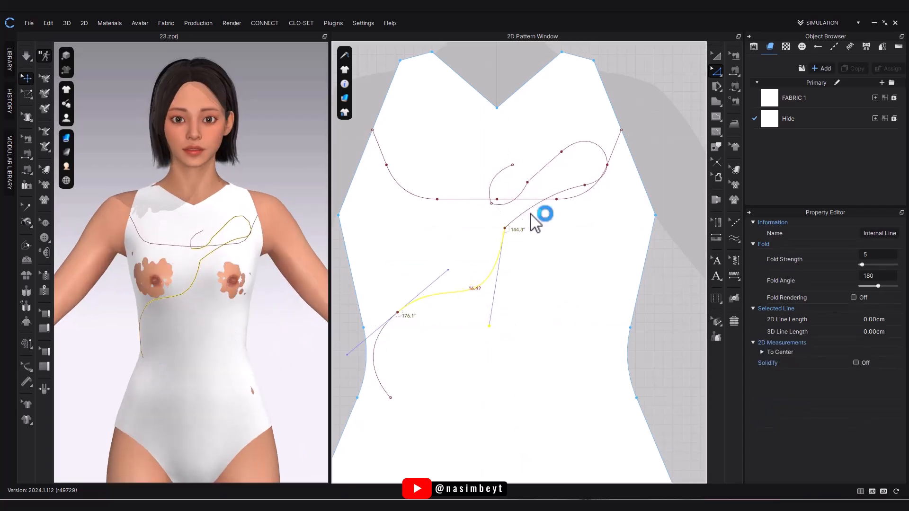
# Bow the long curve's segment above its middle point and move the point beneath the loop down onto the chest line.
pyautogui.click(721, 74)
pyautogui.click(800, 105)
pyautogui.moveTo(533, 206); pyautogui.dragTo(512, 209)
pyautogui.click(719, 73)
pyautogui.click(742, 73)
pyautogui.moveTo(585, 185); pyautogui.dragTo(588, 203)
pyautogui.moveTo(505, 228); pyautogui.dragTo(503, 231)
pyautogui.click(611, 170)
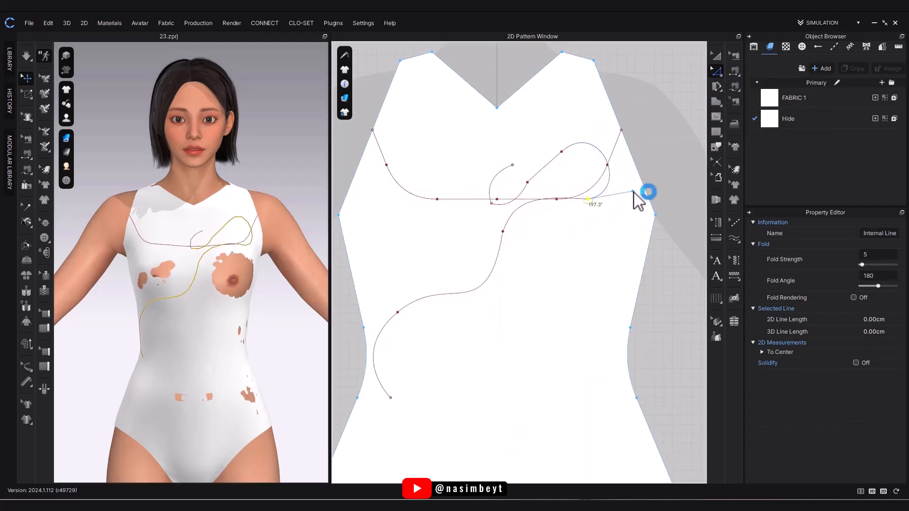
pyautogui.moveTo(274, 310); pyautogui.dragTo(272, 316, button='right')
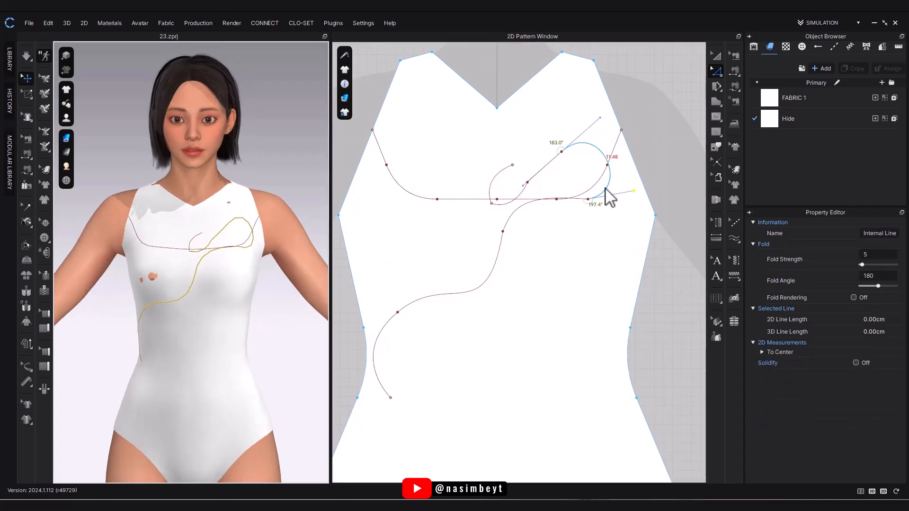
pyautogui.moveTo(587, 199); pyautogui.dragTo(570, 198)
pyautogui.moveTo(541, 206); pyautogui.dragTo(553, 246, button='middle')
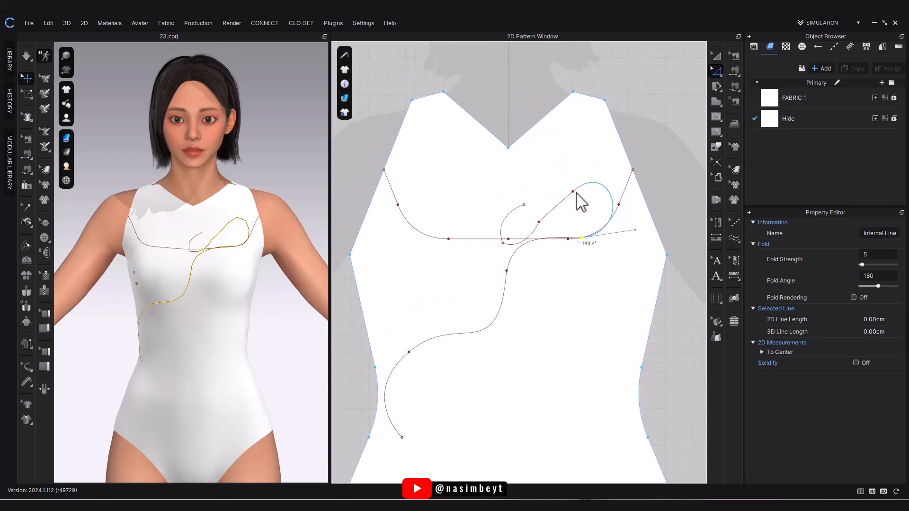
# Reshape the loop's inner segments with curve points and bring the loop's lower end corner onto the chest line.
pyautogui.click(718, 73)
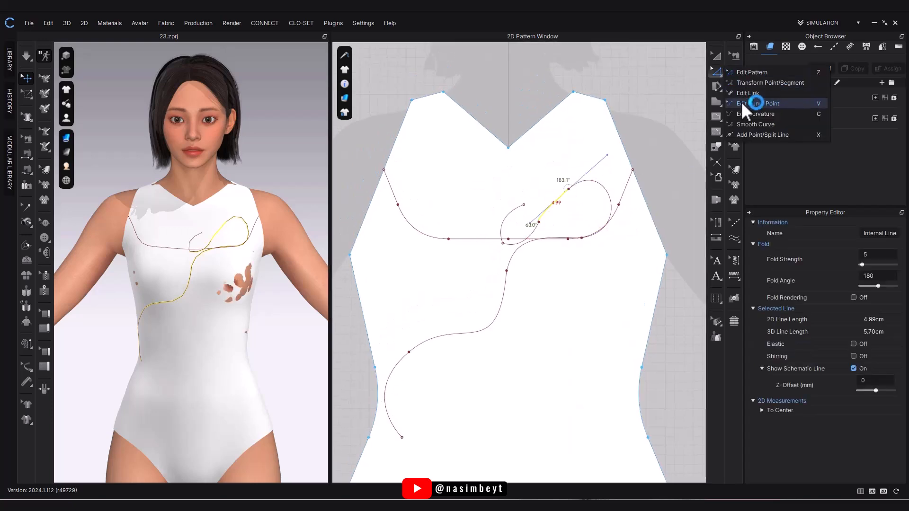
pyautogui.click(742, 103)
pyautogui.moveTo(551, 205); pyautogui.dragTo(549, 211)
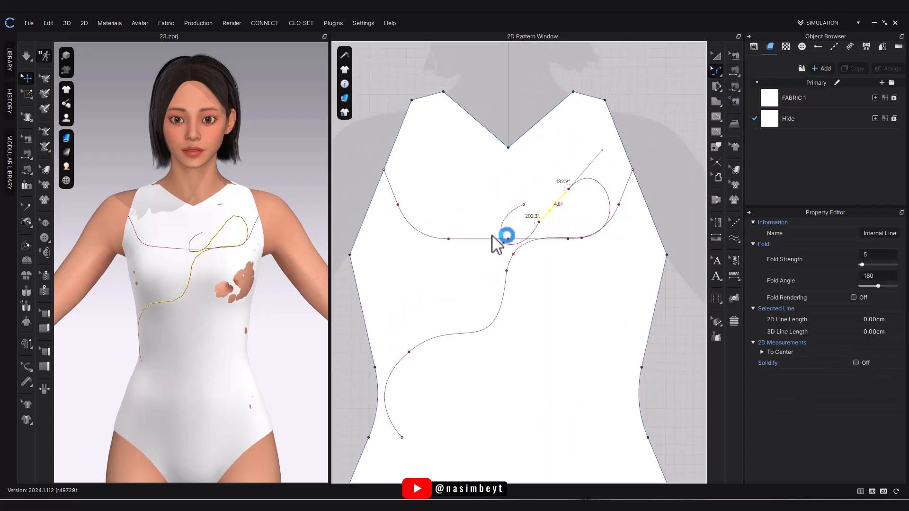
pyautogui.scroll(3, 496, 239)
pyautogui.click(512, 253)
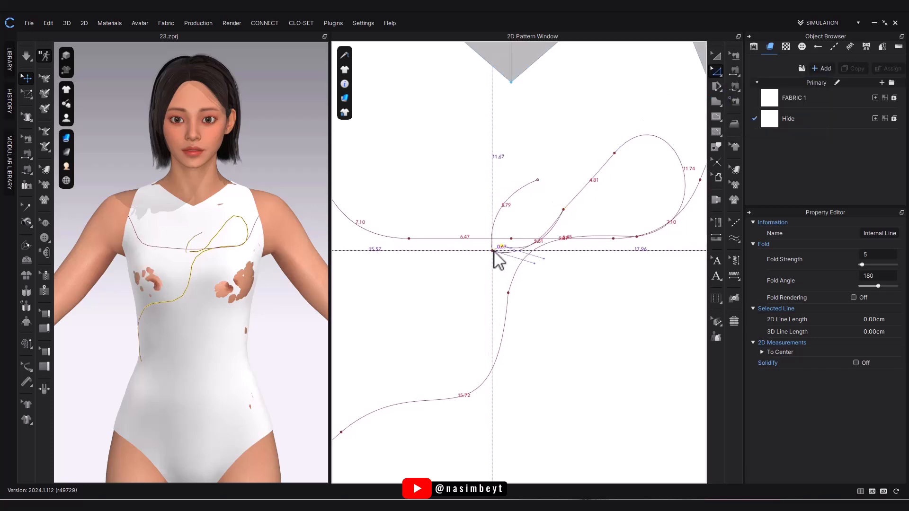
pyautogui.rightClick(493, 251)
pyautogui.click(499, 269)
pyautogui.moveTo(563, 210); pyautogui.dragTo(564, 197)
pyautogui.click(564, 225)
pyautogui.click(494, 251)
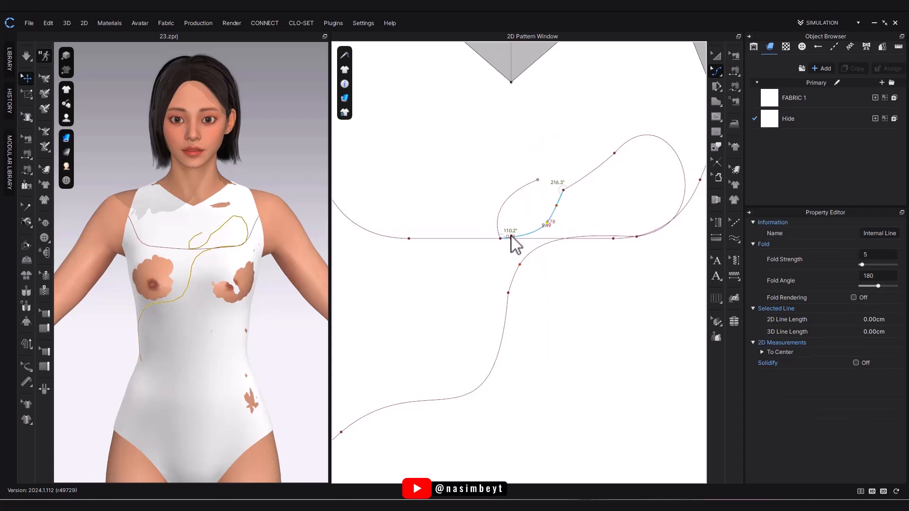
# Move the short hook's free end slightly up and outward, and round the corner where the hook meets the loop.
pyautogui.click(716, 71)
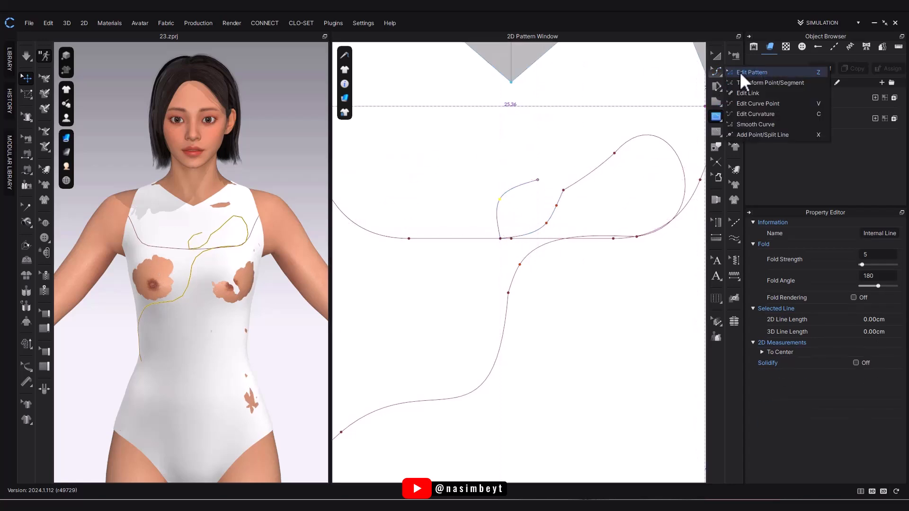
pyautogui.click(740, 77)
pyautogui.moveTo(538, 175); pyautogui.dragTo(544, 174)
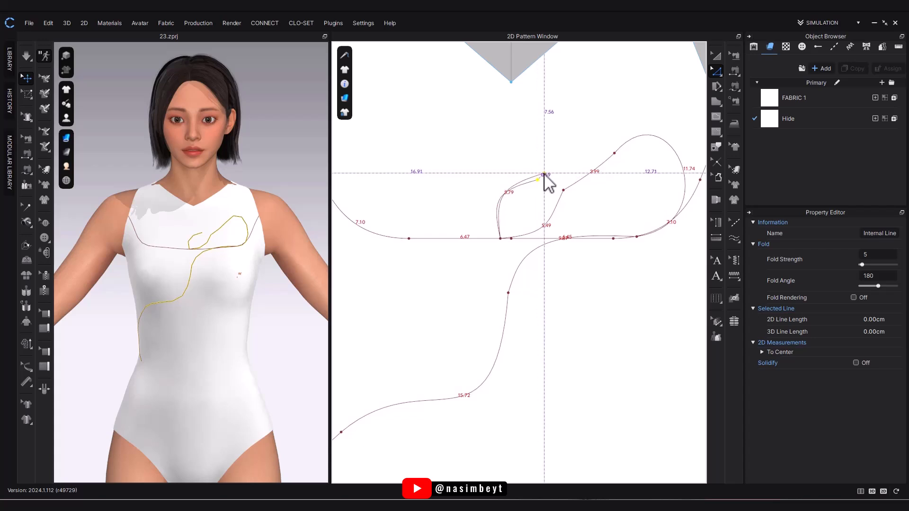
pyautogui.moveTo(501, 238); pyautogui.dragTo(496, 247)
pyautogui.click(509, 257)
pyautogui.click(721, 76)
pyautogui.click(757, 135)
pyautogui.click(485, 272)
pyautogui.press('space')
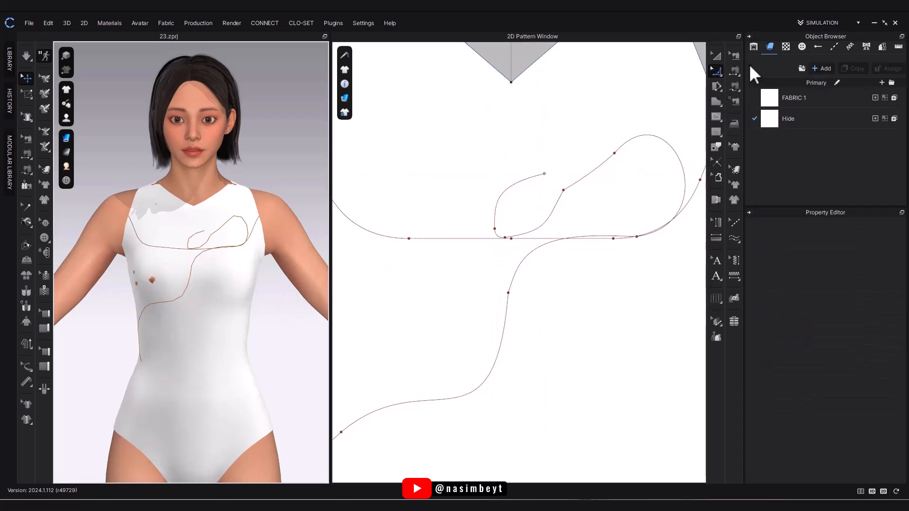
# Add curve points along the short hook and push its upper bend slightly outward.
pyautogui.click(716, 71)
pyautogui.click(758, 86)
pyautogui.click(544, 223)
pyautogui.scroll(5, 544, 224)
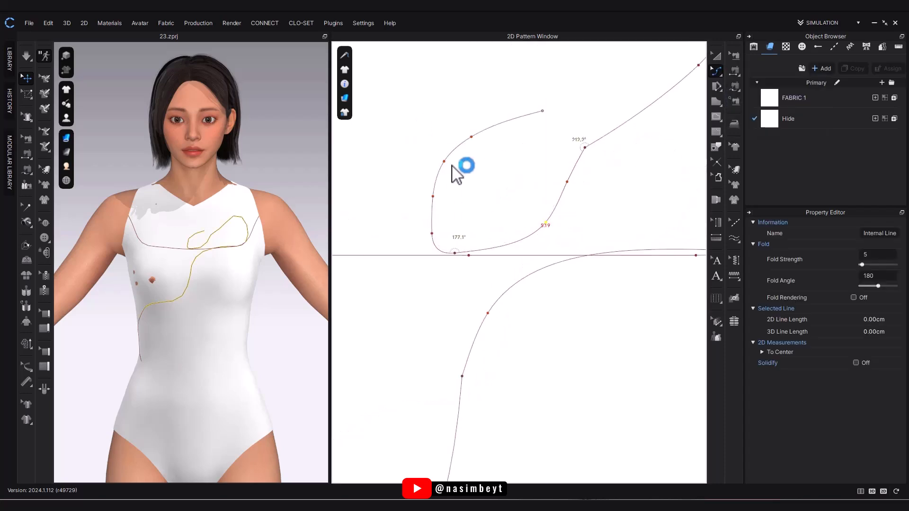
pyautogui.moveTo(452, 165); pyautogui.dragTo(445, 154)
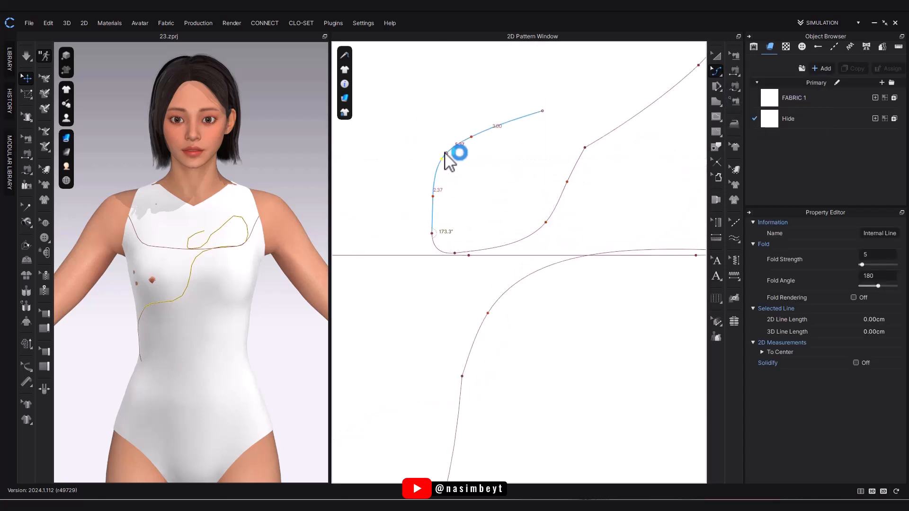
pyautogui.click(716, 56)
pyautogui.click(874, 443)
pyautogui.click(443, 318)
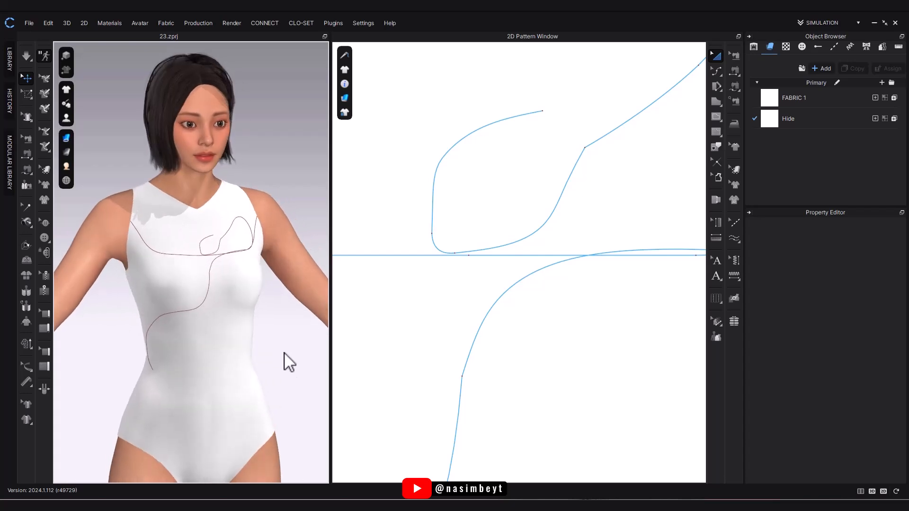
# Draw a slender forked internal outline hanging from the hook's rounded corner, with curved sides and two pointed branches beside the long curve.
pyautogui.scroll(-3, 554, 209)
pyautogui.press('g')
pyautogui.click(511, 170)
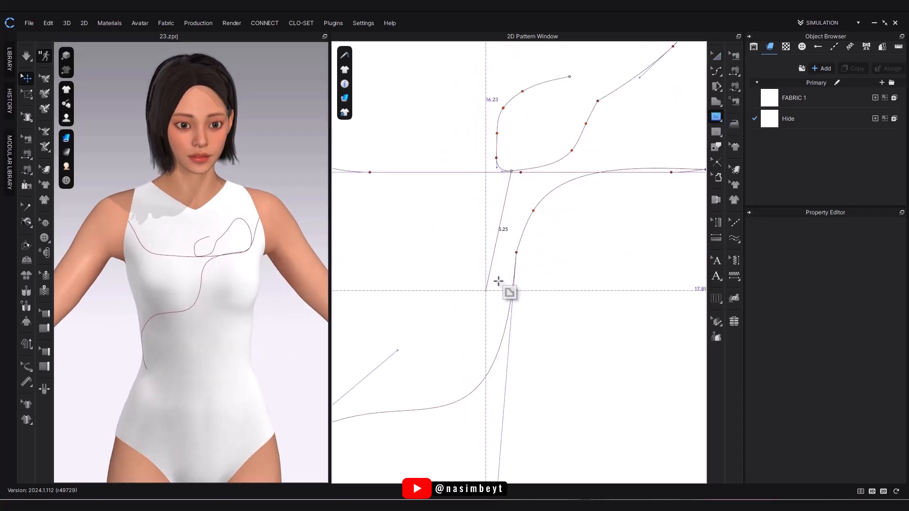
pyautogui.click(487, 268)
pyautogui.click(479, 361)
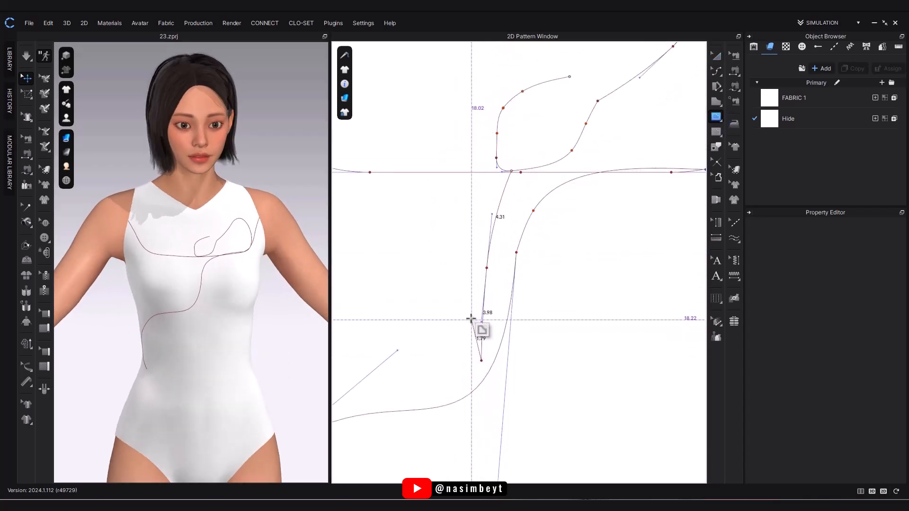
pyautogui.click(473, 297)
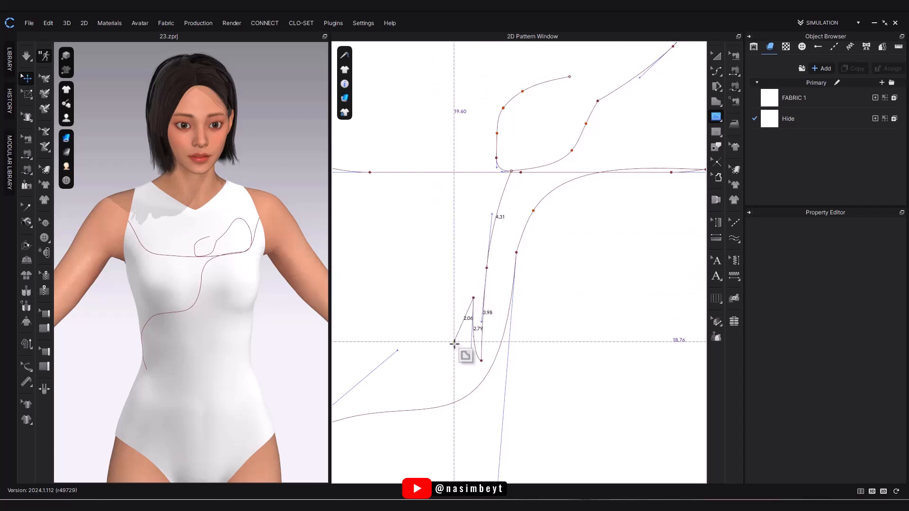
pyautogui.click(443, 325)
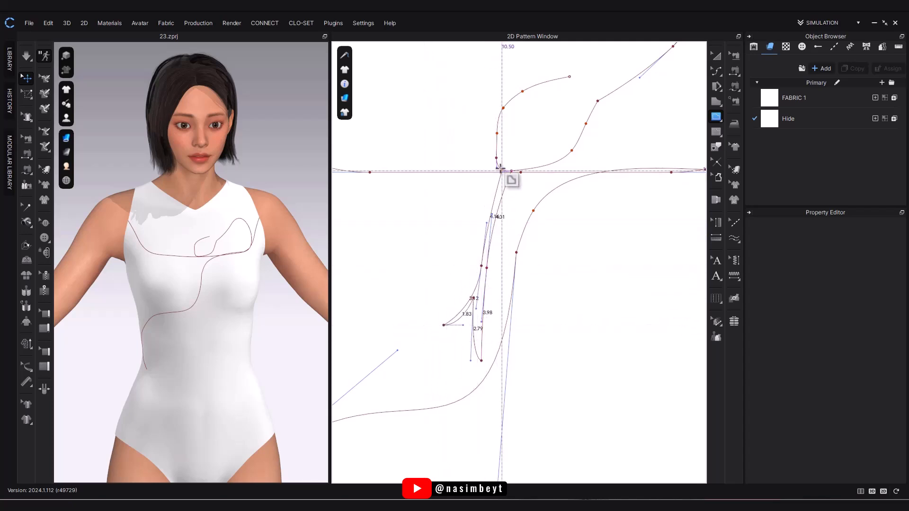
pyautogui.scroll(3, 500, 169)
# Align the forked outline's upper end with the hook's rounded corner and reshape the branching point and both branch tips.
pyautogui.click(716, 71)
pyautogui.click(524, 180)
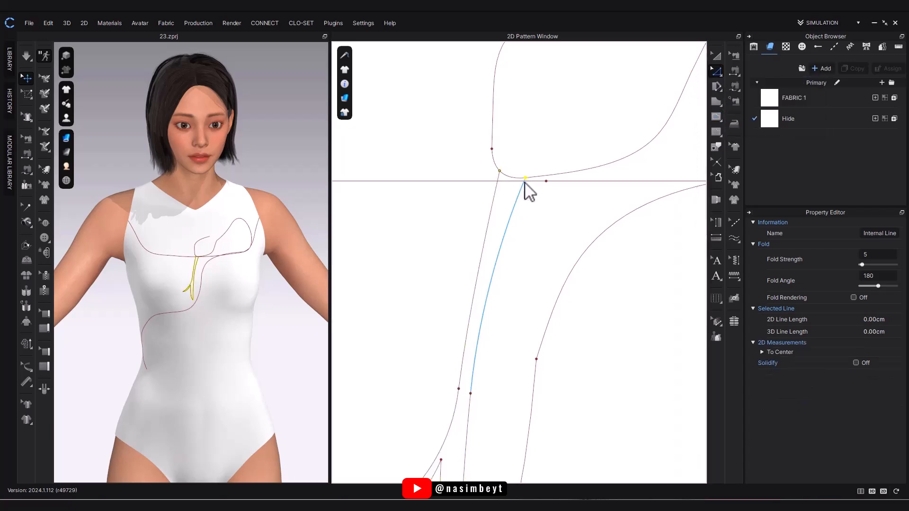
pyautogui.scroll(-2, 523, 236)
pyautogui.click(716, 71)
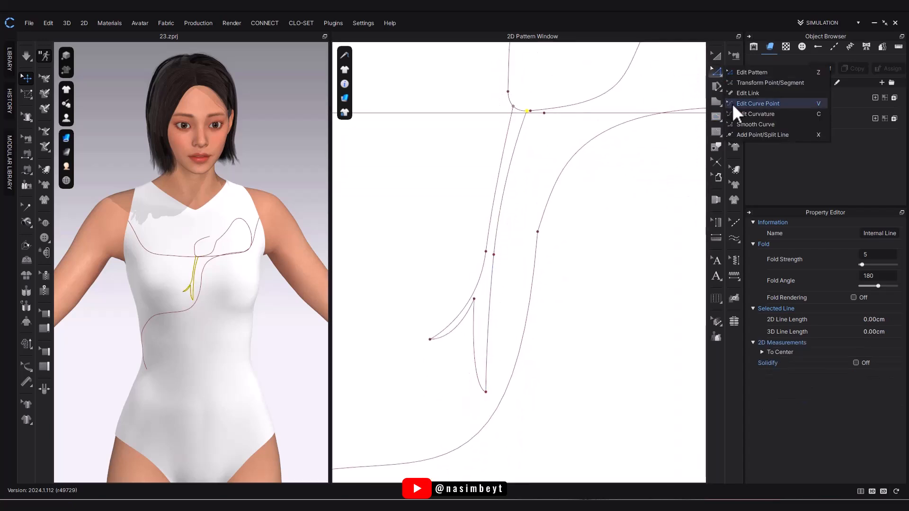
pyautogui.click(733, 105)
pyautogui.scroll(-3, 492, 299)
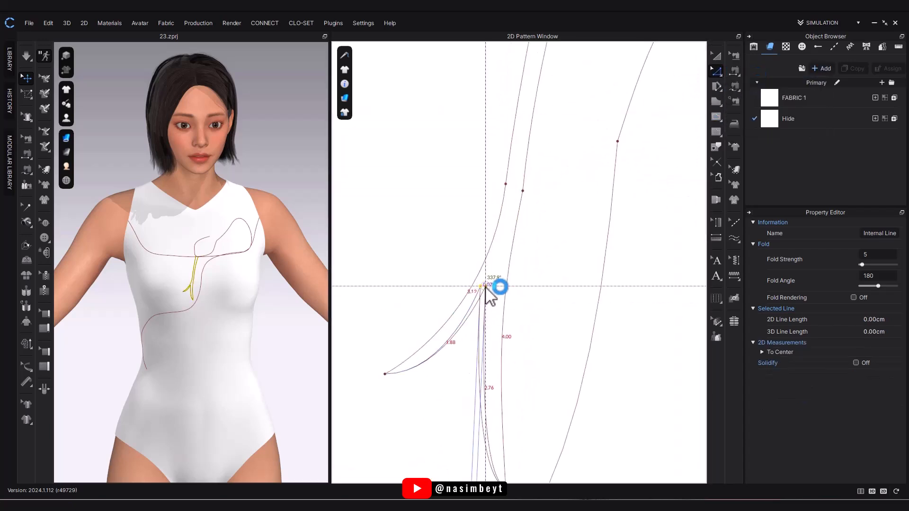
pyautogui.scroll(-4, 530, 332)
pyautogui.scroll(5, 549, 363)
pyautogui.moveTo(400, 237); pyautogui.dragTo(533, 423)
pyautogui.moveTo(503, 288); pyautogui.dragTo(502, 286)
pyautogui.click(408, 384)
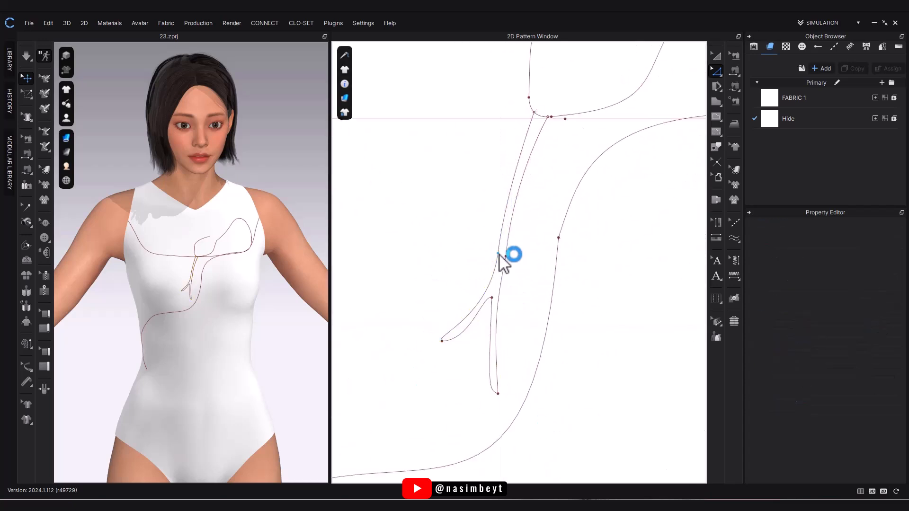
# Lengthen the forked outline's stem sides to about 5 cm and refine the curves of both branches.
pyautogui.moveTo(498, 253); pyautogui.dragTo(497, 253)
pyautogui.moveTo(506, 257); pyautogui.dragTo(487, 270)
pyautogui.scroll(4, 496, 328)
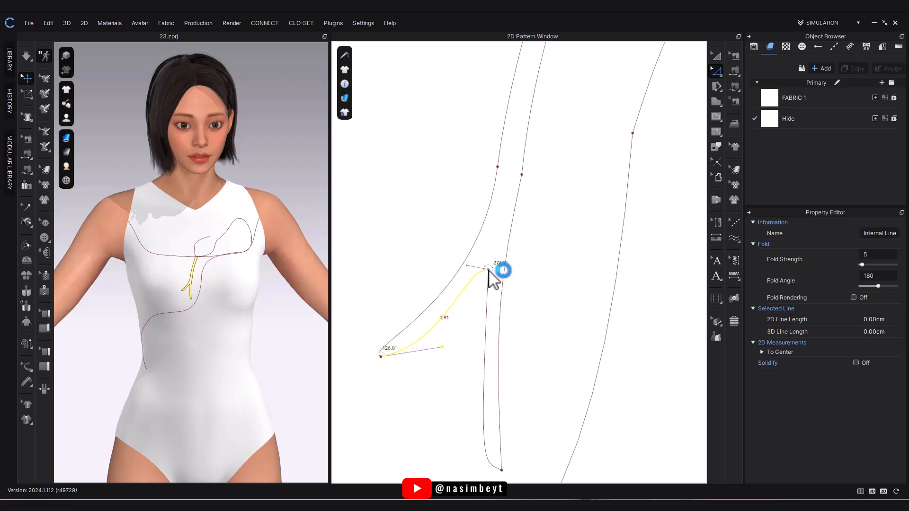
pyautogui.scroll(-3, 521, 307)
pyautogui.click(542, 348)
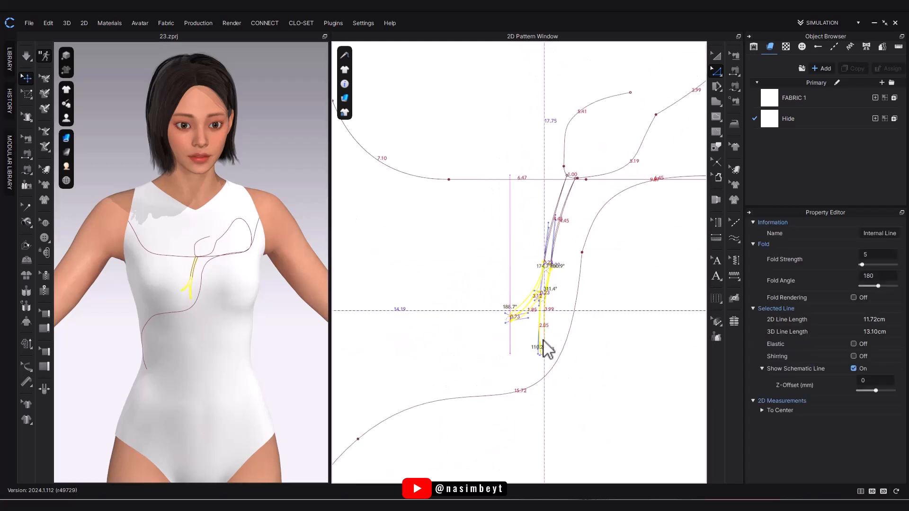
pyautogui.scroll(3, 562, 364)
pyautogui.moveTo(499, 340); pyautogui.dragTo(515, 328)
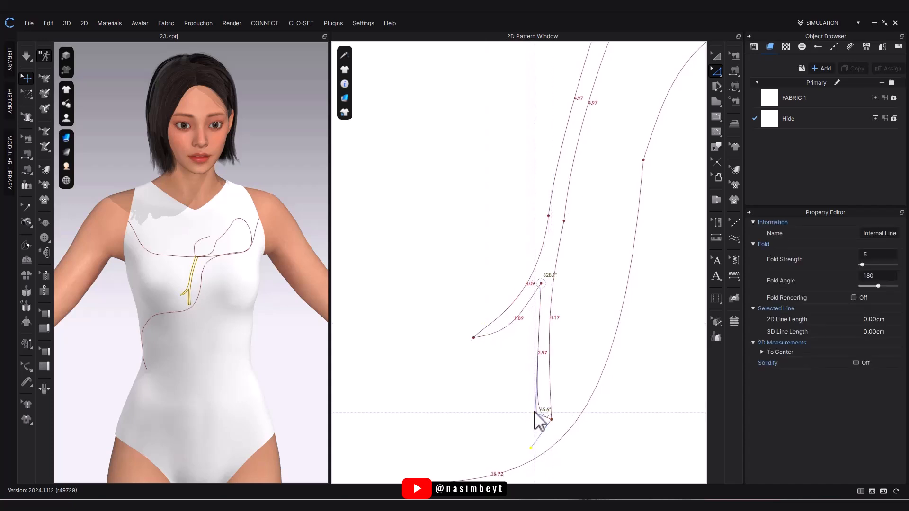
pyautogui.moveTo(535, 413); pyautogui.dragTo(535, 410)
pyautogui.click(513, 392)
pyautogui.scroll(-3, 512, 389)
pyautogui.moveTo(512, 388); pyautogui.dragTo(522, 358, button='middle')
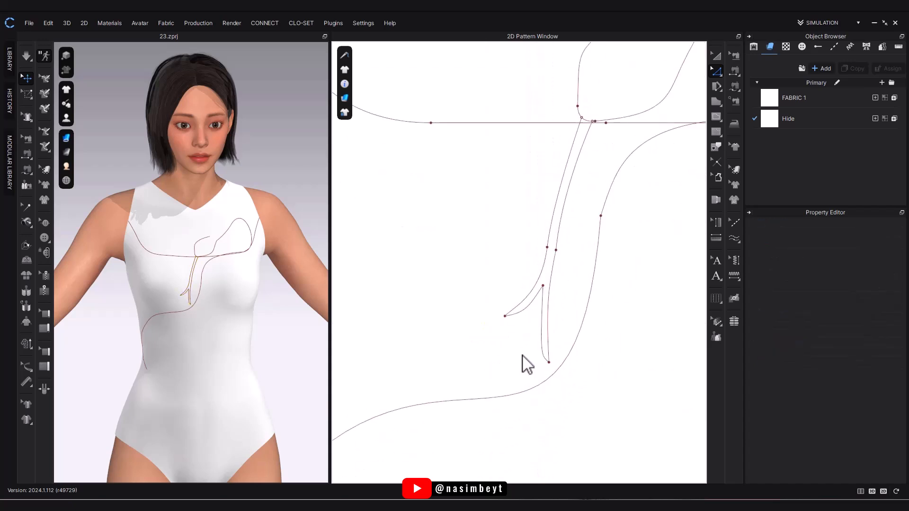
# Nudge the stem side nearest the long curve and adjust the point where the forked outline's branches split.
pyautogui.scroll(-3, 544, 353)
pyautogui.scroll(3, 558, 327)
pyautogui.click(536, 326)
pyautogui.moveTo(535, 325); pyautogui.dragTo(542, 325)
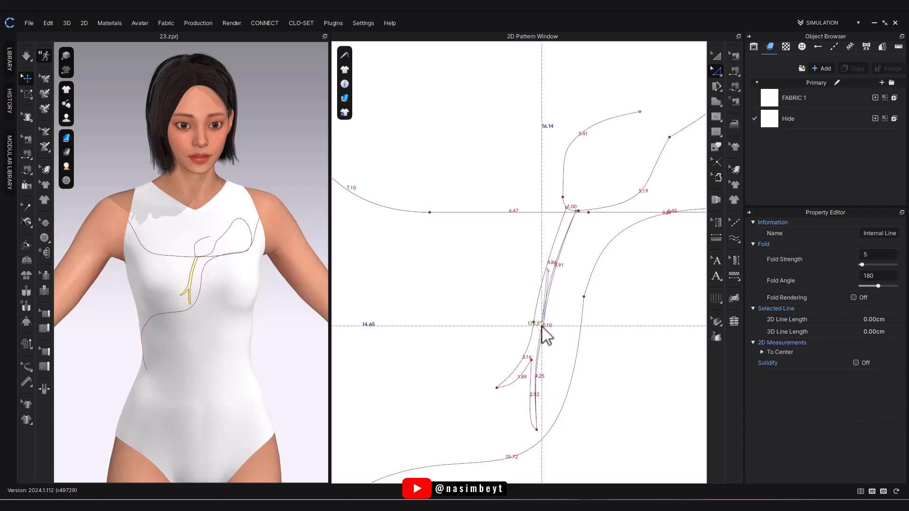
pyautogui.moveTo(530, 360); pyautogui.dragTo(530, 360)
pyautogui.click(515, 421)
# Lower the forked outline's branching point slightly and extend both branch tips, then fine-tune the adjacent stem point.
pyautogui.moveTo(191, 346)
pyautogui.mouseDown(button='right')
pyautogui.moveTo(208, 348)
pyautogui.moveTo(193, 345)
pyautogui.mouseUp(button='right')
pyautogui.click(533, 324)
pyautogui.scroll(2, 514, 376)
pyautogui.moveTo(540, 351); pyautogui.dragTo(540, 355)
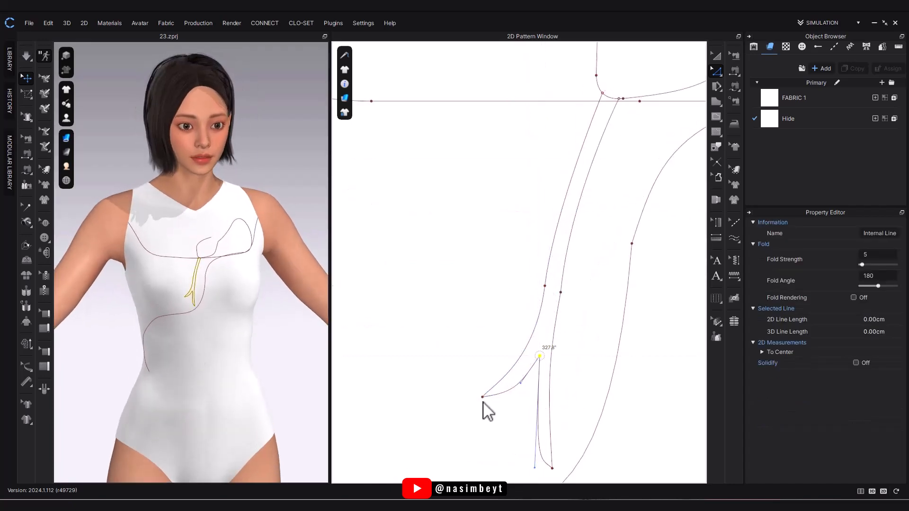
pyautogui.moveTo(477, 401); pyautogui.dragTo(478, 402)
pyautogui.moveTo(535, 462); pyautogui.dragTo(535, 382, button='middle')
pyautogui.moveTo(552, 390); pyautogui.dragTo(552, 398)
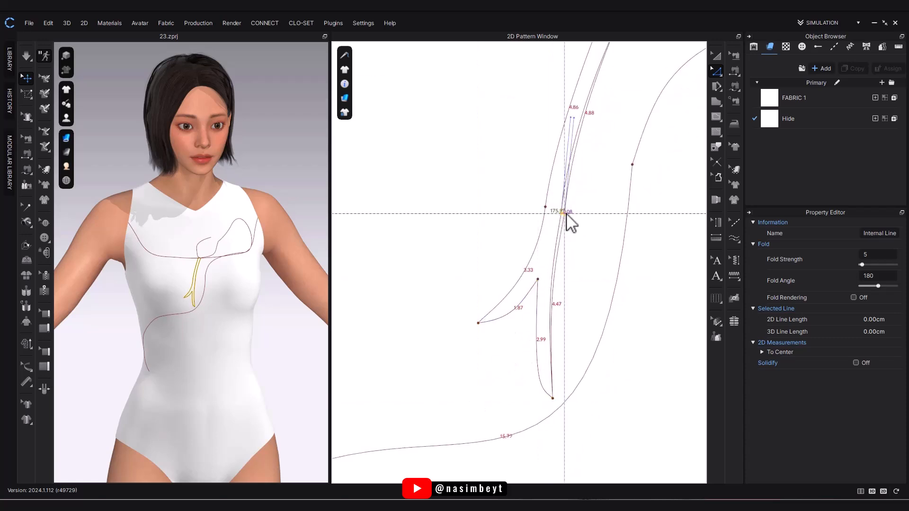
pyautogui.moveTo(566, 214); pyautogui.dragTo(566, 214)
pyautogui.scroll(-3, 571, 328)
pyautogui.click(442, 281)
# Draw a wavy internal line about 75 cm long from the long curve's waist end, curling at the hip and crossing to the opposite leg opening.
pyautogui.scroll(-4, 504, 232)
pyautogui.moveTo(190, 428)
pyautogui.mouseDown(button='right')
pyautogui.moveTo(148, 435)
pyautogui.moveTo(205, 419)
pyautogui.mouseUp(button='right')
pyautogui.moveTo(407, 426); pyautogui.dragTo(400, 338, button='middle')
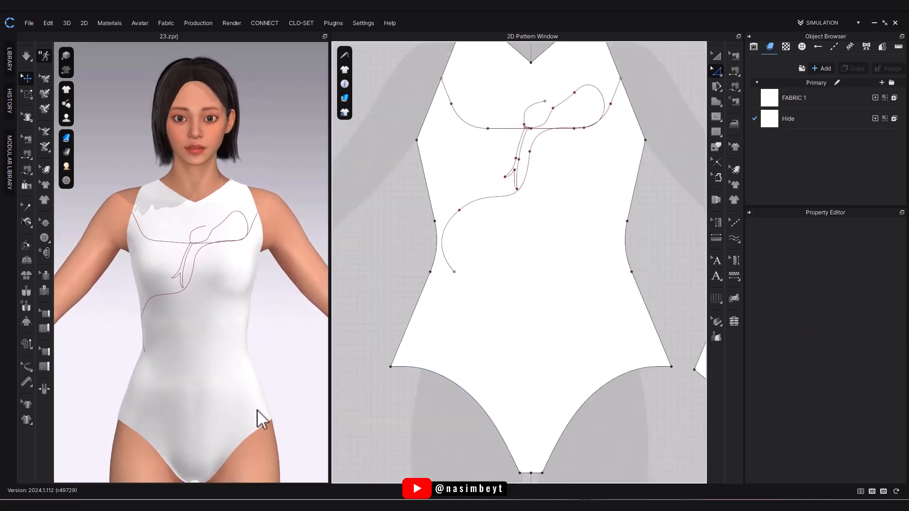
pyautogui.moveTo(257, 411); pyautogui.dragTo(253, 408, button='right')
pyautogui.click(717, 117)
pyautogui.click(454, 272)
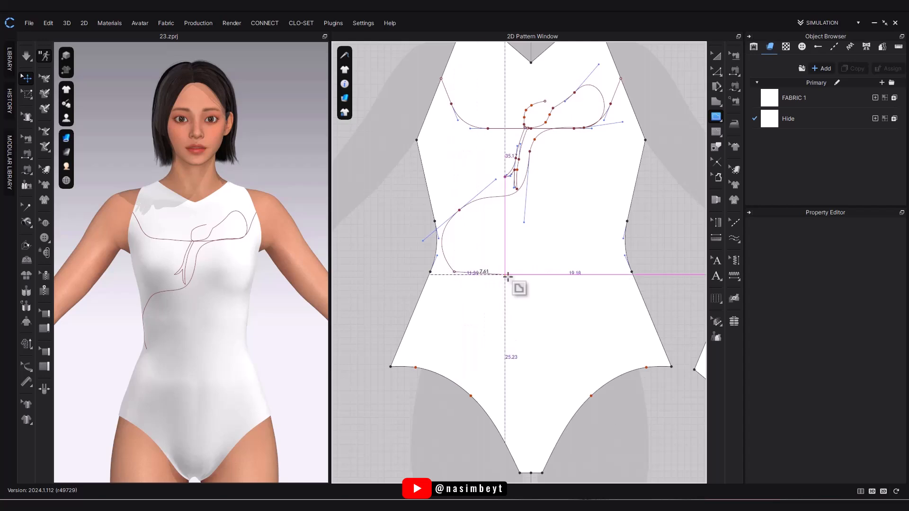
pyautogui.moveTo(522, 271); pyautogui.dragTo(530, 272)
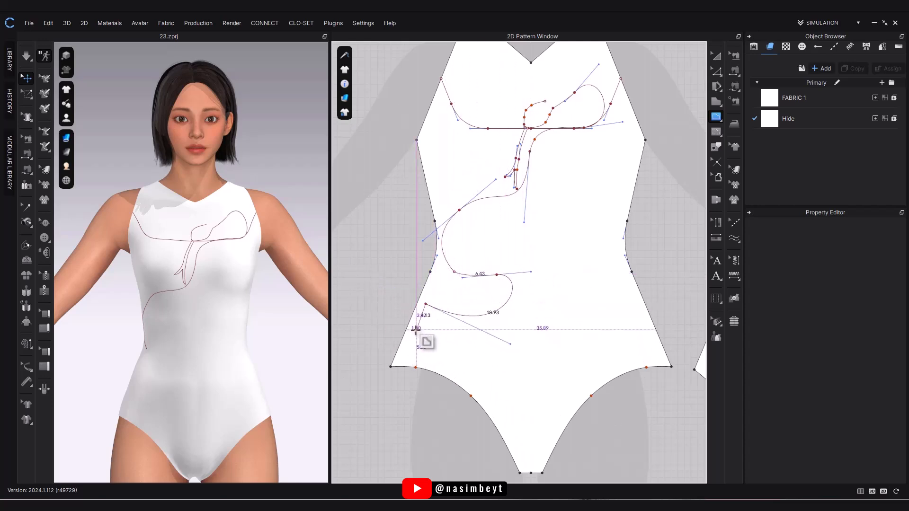
pyautogui.moveTo(451, 367); pyautogui.dragTo(465, 371)
pyautogui.moveTo(504, 396); pyautogui.dragTo(592, 394)
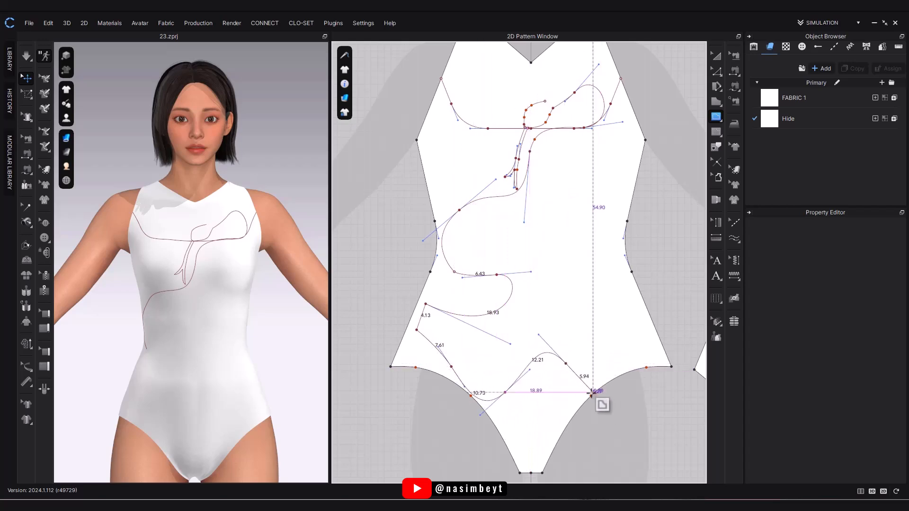
pyautogui.click(653, 366)
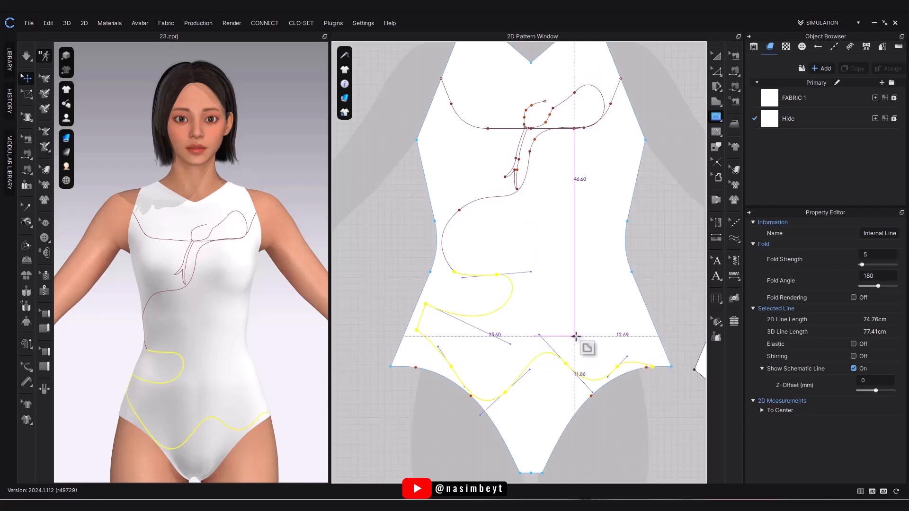
# Reposition the junction between the long curve and the wavy line, and arch the wavy line's first segment.
pyautogui.scroll(-3, 455, 307)
pyautogui.scroll(6, 450, 260)
pyautogui.press('z')
pyautogui.moveTo(416, 337); pyautogui.dragTo(424, 293)
pyautogui.rightClick(425, 293)
pyautogui.click(321, 366)
pyautogui.click(462, 339)
pyautogui.moveTo(428, 347); pyautogui.dragTo(481, 283)
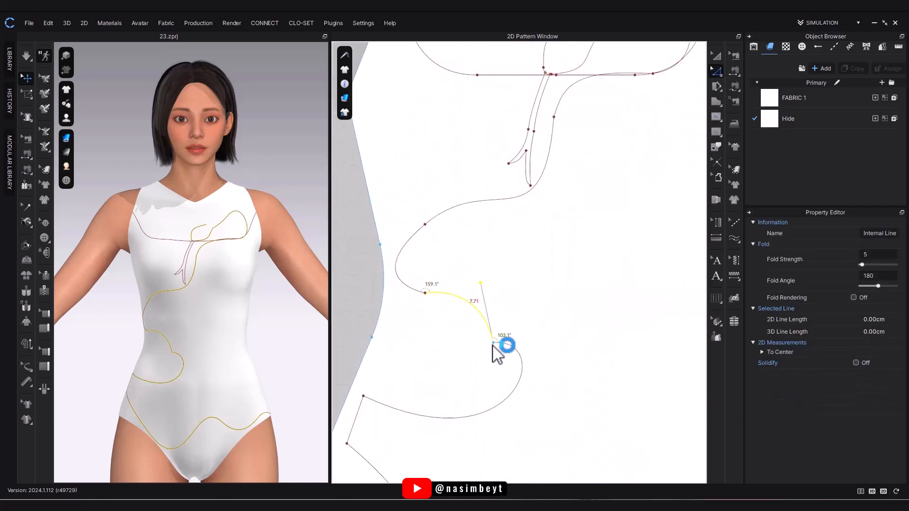
# Move the wavy line's point below the waist curl inward, and bend the segment beneath it up and outward toward the hip.
pyautogui.moveTo(557, 338); pyautogui.dragTo(450, 344)
pyautogui.click(716, 71)
pyautogui.click(743, 102)
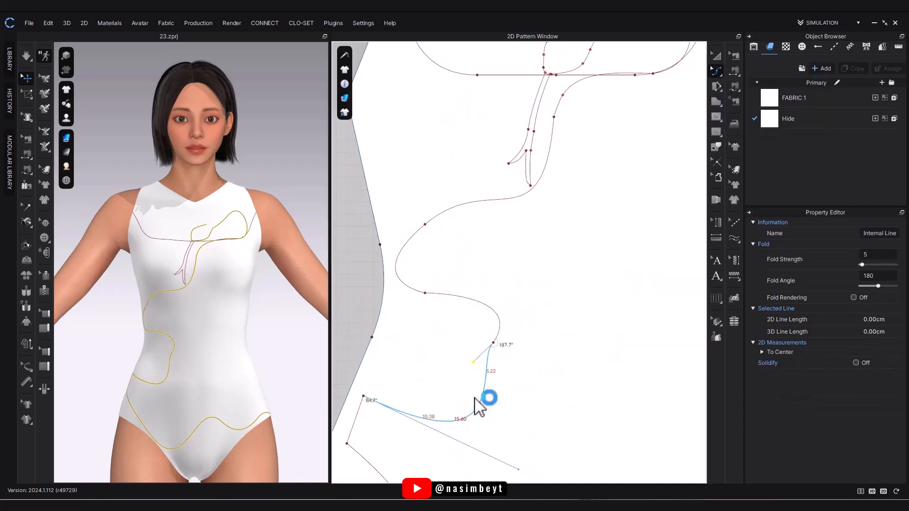
pyautogui.moveTo(479, 404); pyautogui.dragTo(400, 342)
pyautogui.moveTo(284, 386); pyautogui.dragTo(247, 387, button='right')
pyautogui.scroll(-5, 420, 345)
pyautogui.scroll(5, 365, 349)
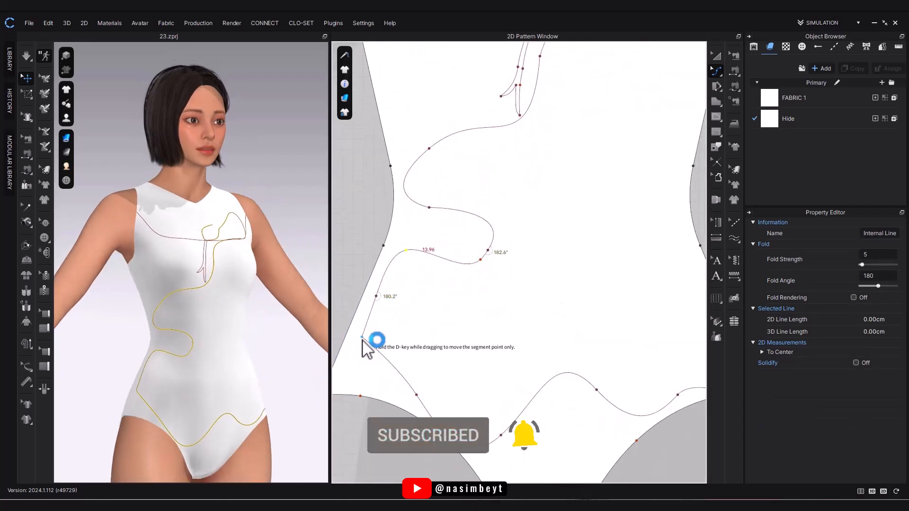
# Form a rounded turn near the hip side and move the following wavy line point up and inward across the lower abdomen.
pyautogui.moveTo(362, 339); pyautogui.dragTo(379, 310)
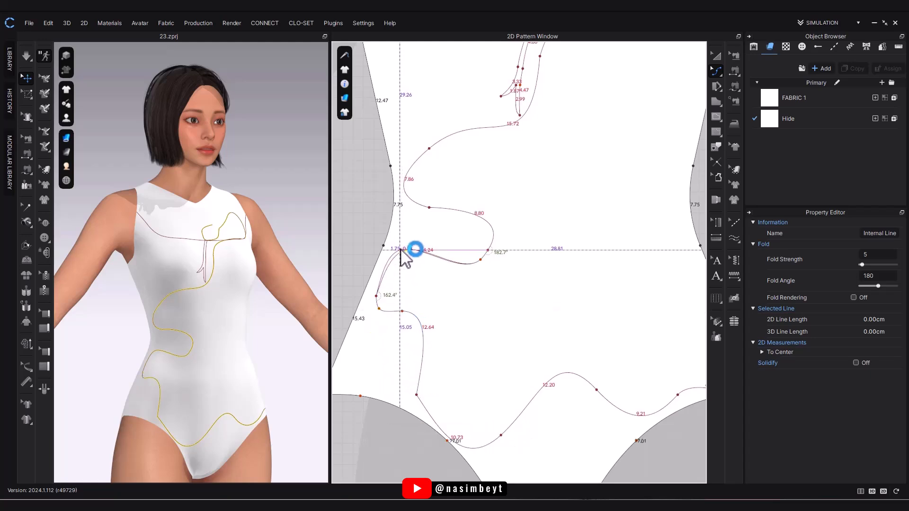
pyautogui.moveTo(400, 250); pyautogui.dragTo(377, 291)
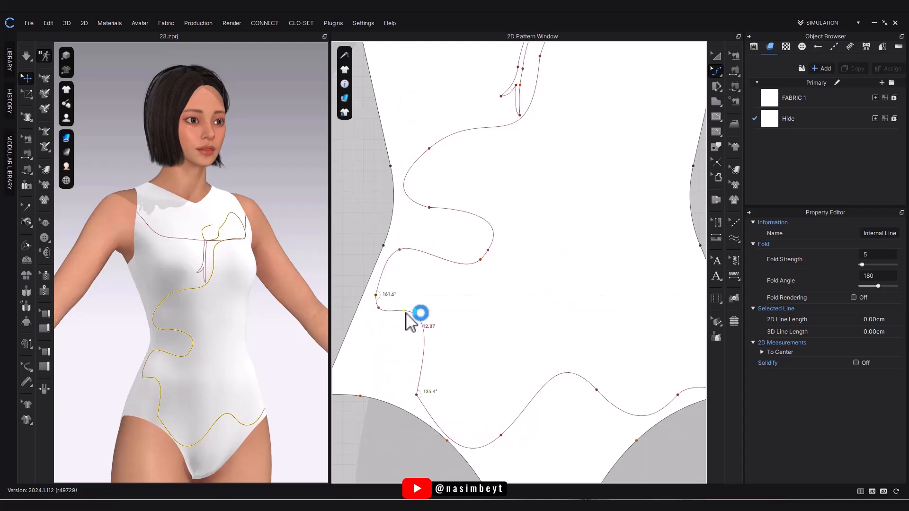
pyautogui.moveTo(405, 341); pyautogui.dragTo(448, 317)
pyautogui.moveTo(480, 325); pyautogui.dragTo(478, 325)
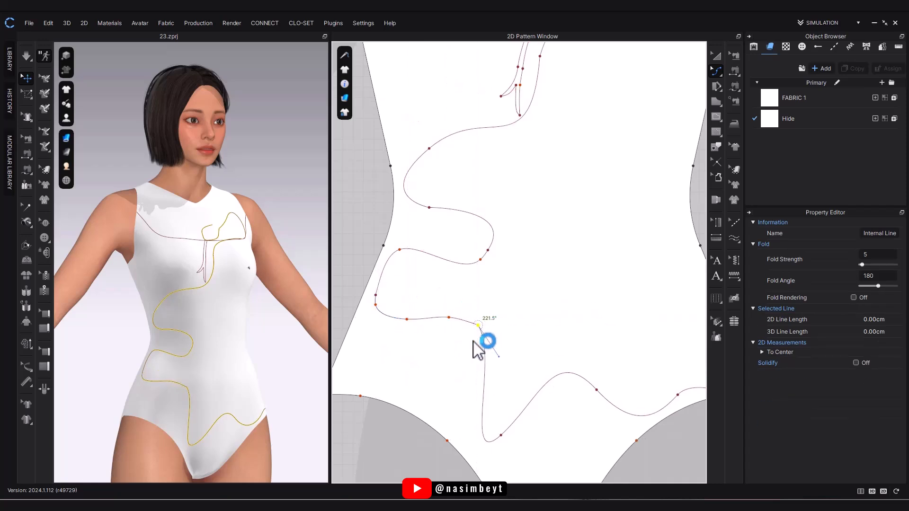
# Raise the next two wavy line points to form a narrow peak at the centre of the lower abdomen, adjusting its curve points.
pyautogui.moveTo(501, 436); pyautogui.dragTo(528, 295)
pyautogui.moveTo(496, 330); pyautogui.dragTo(475, 323)
pyautogui.moveTo(528, 295)
pyautogui.mouseDown()
pyautogui.moveTo(544, 296)
pyautogui.moveTo(533, 291)
pyautogui.mouseUp()
pyautogui.moveTo(494, 333)
pyautogui.mouseDown()
pyautogui.moveTo(487, 344)
pyautogui.moveTo(499, 329)
pyautogui.mouseUp()
pyautogui.moveTo(533, 291); pyautogui.dragTo(529, 290)
pyautogui.moveTo(569, 254); pyautogui.dragTo(562, 252)
pyautogui.moveTo(578, 358); pyautogui.dragTo(536, 294, button='middle')
pyautogui.moveTo(554, 328); pyautogui.dragTo(527, 291)
pyautogui.moveTo(583, 333); pyautogui.dragTo(553, 305, button='middle')
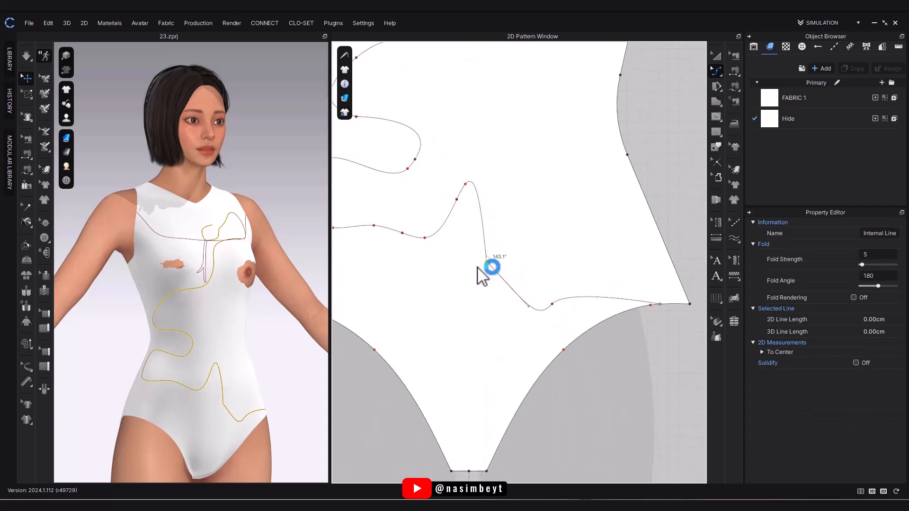
# Refine the peak's sides, then raise the following wave point and round the dip between them.
pyautogui.moveTo(478, 269); pyautogui.dragTo(570, 294, button='middle')
pyautogui.moveTo(495, 258); pyautogui.dragTo(484, 258)
pyautogui.moveTo(550, 225); pyautogui.dragTo(543, 235)
pyautogui.moveTo(595, 308); pyautogui.dragTo(532, 269, button='middle')
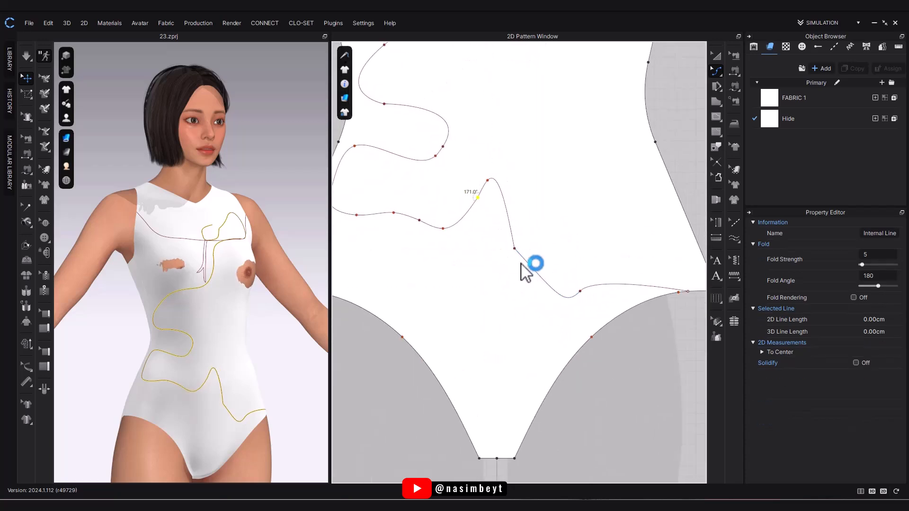
pyautogui.moveTo(578, 285); pyautogui.dragTo(521, 261)
pyautogui.moveTo(637, 286); pyautogui.dragTo(634, 256, button='middle')
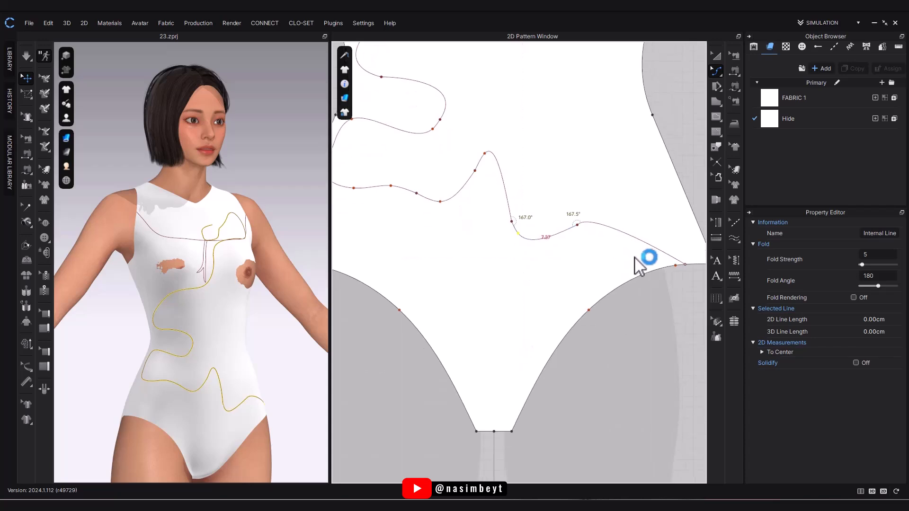
# Pull the wavy line's lower end inward off the leg opening corner and reshape the last waves leading to it.
pyautogui.moveTo(683, 262); pyautogui.dragTo(557, 283)
pyautogui.moveTo(473, 169); pyautogui.dragTo(423, 196)
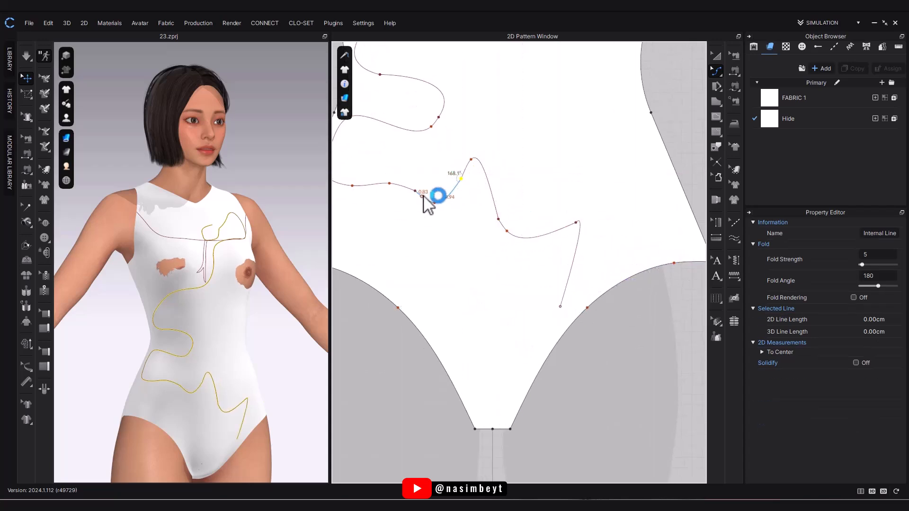
pyautogui.moveTo(497, 218); pyautogui.dragTo(548, 224)
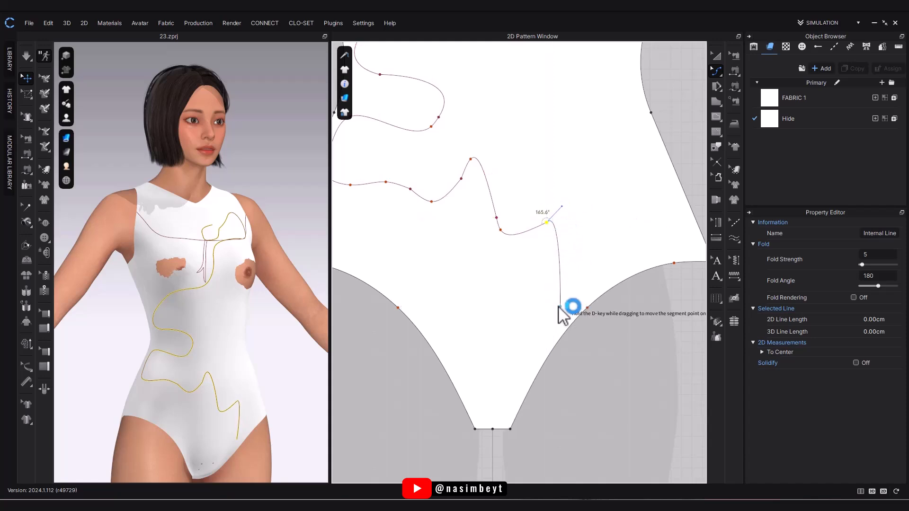
pyautogui.moveTo(609, 271); pyautogui.dragTo(563, 235)
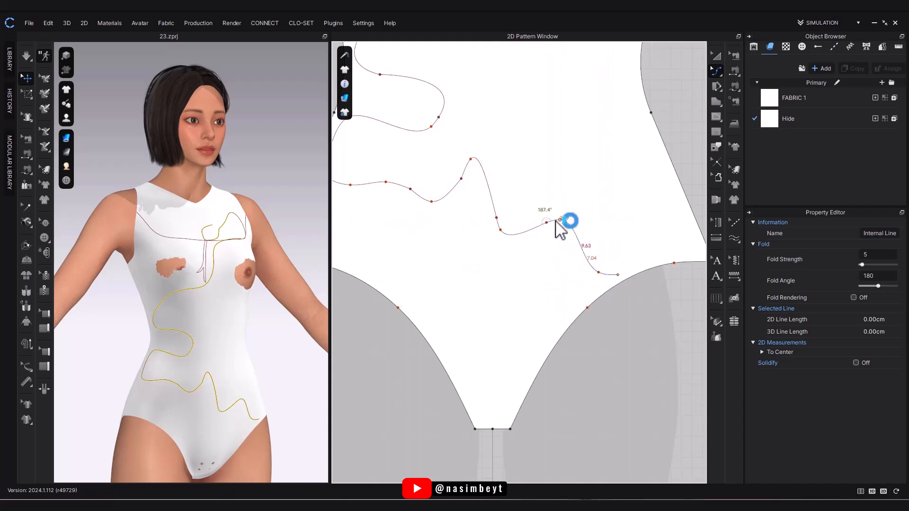
# Nudge the wavy line's turn at the hip, then lower its last two waves and shift their end inward beside the leg opening.
pyautogui.press('2')
pyautogui.scroll(-2, 491, 312)
pyautogui.click(716, 72)
pyautogui.click(736, 72)
pyautogui.moveTo(413, 186); pyautogui.dragTo(600, 291)
pyautogui.click(360, 190)
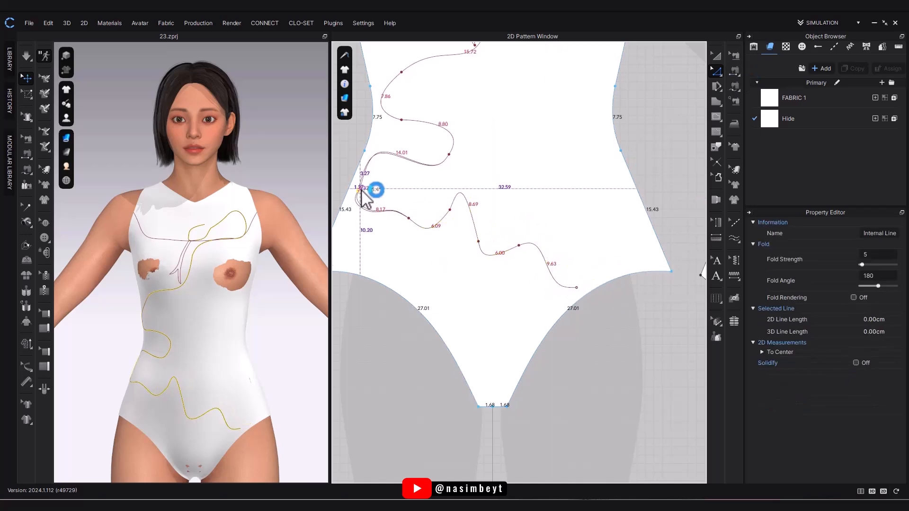
pyautogui.moveTo(467, 229); pyautogui.dragTo(583, 292)
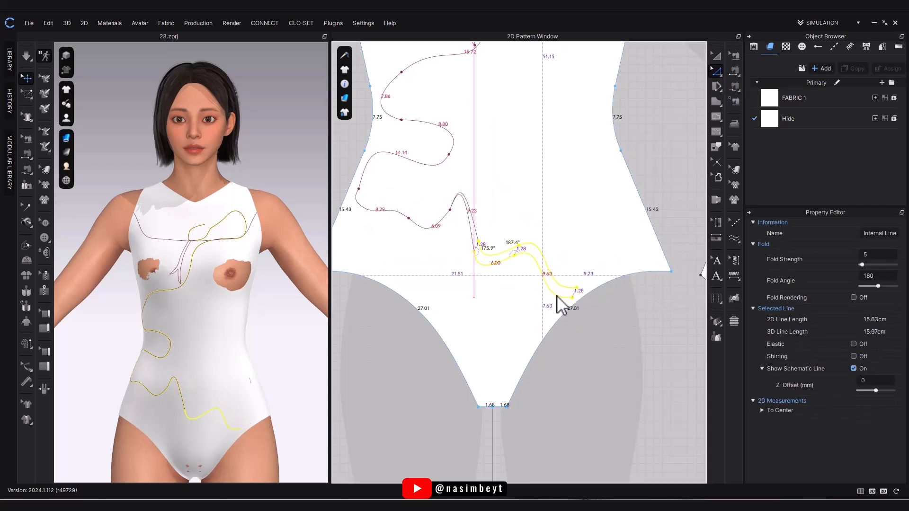
pyautogui.moveTo(596, 232); pyautogui.dragTo(507, 327)
pyautogui.moveTo(555, 293); pyautogui.dragTo(543, 303)
pyautogui.moveTo(474, 251); pyautogui.dragTo(476, 250)
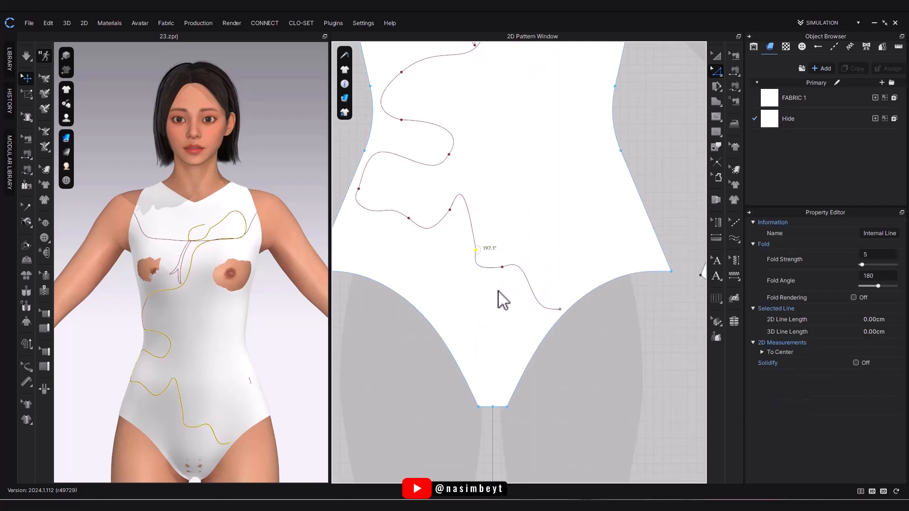
# Fine-tune the curve points at the central peak, the last wave and the hip turn of the wavy line.
pyautogui.moveTo(230, 355); pyautogui.dragTo(266, 373, button='right')
pyautogui.click(717, 73)
pyautogui.click(752, 103)
pyautogui.moveTo(459, 195); pyautogui.dragTo(462, 195)
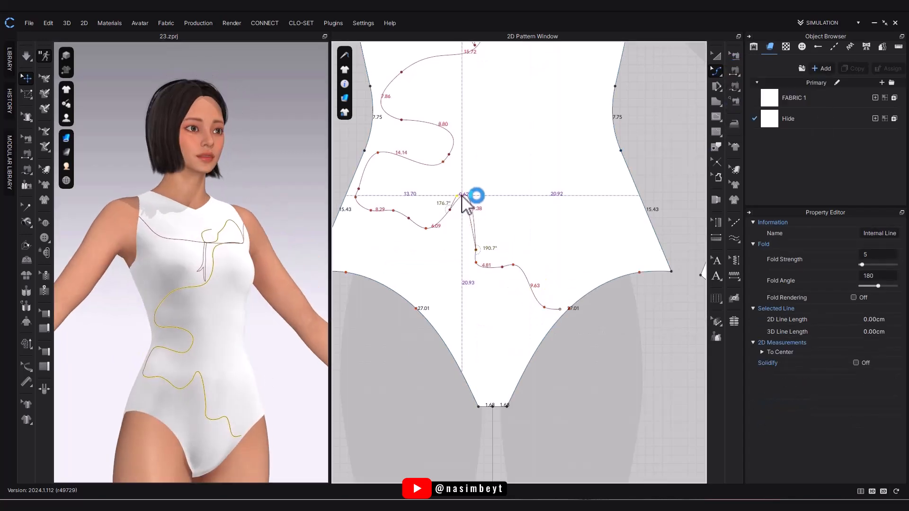
pyautogui.moveTo(505, 264); pyautogui.dragTo(500, 274)
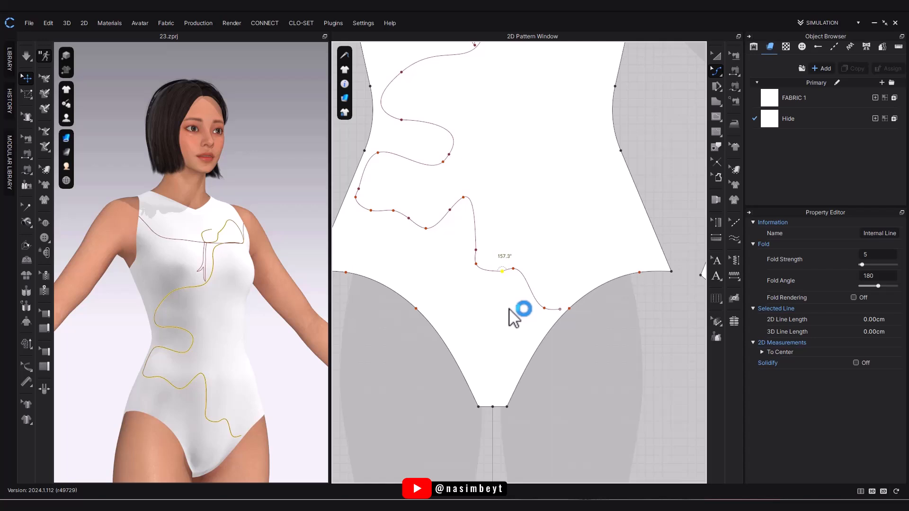
pyautogui.moveTo(398, 235); pyautogui.dragTo(420, 285, button='middle')
pyautogui.moveTo(379, 246); pyautogui.dragTo(383, 247)
pyautogui.moveTo(277, 343); pyautogui.dragTo(237, 348, button='right')
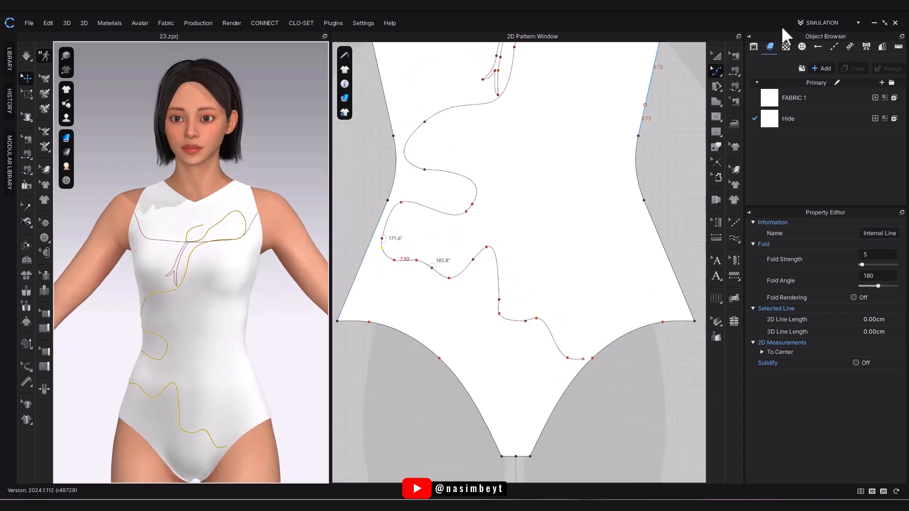
# Try to offset the whole curved line once as an internal line in the reverse direction.
pyautogui.scroll(-3, 553, 205)
pyautogui.moveTo(552, 206); pyautogui.dragTo(517, 250, button='middle')
pyautogui.press('a')
pyautogui.rightClick(488, 172)
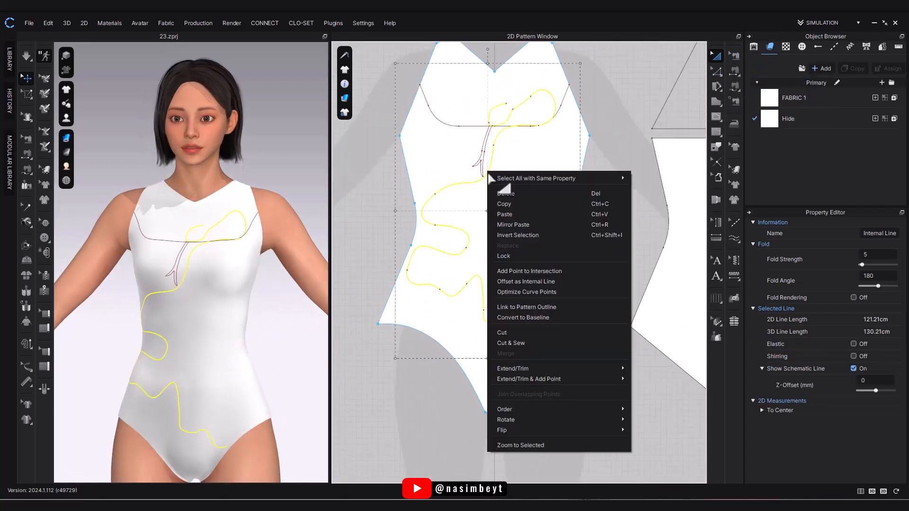
pyautogui.click(535, 282)
pyautogui.moveTo(460, 157); pyautogui.dragTo(315, 263)
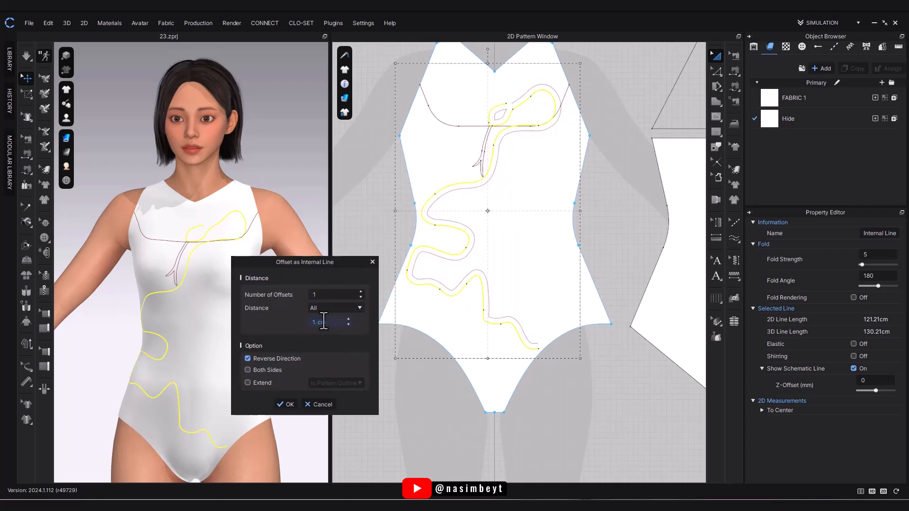
pyautogui.click(286, 405)
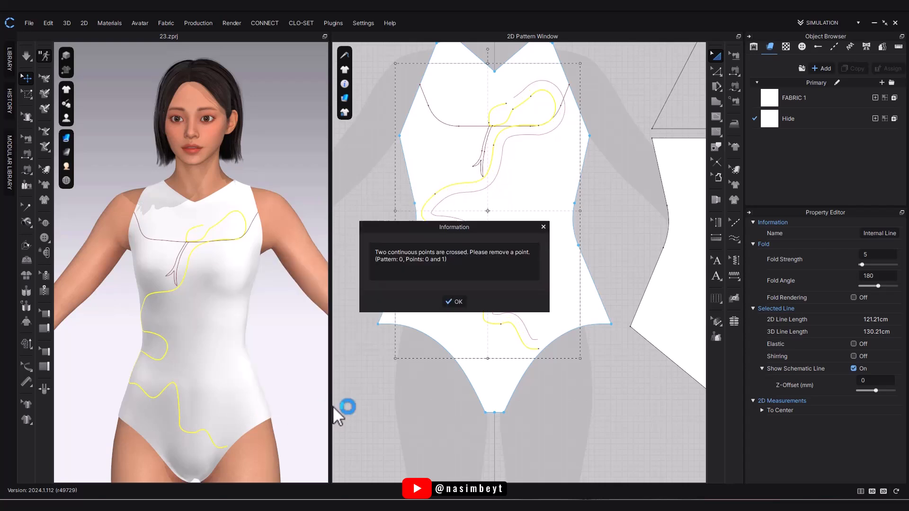
pyautogui.click(457, 301)
# Try to offset the curved line as an internal line with its two short starting segments at the chest left out.
pyautogui.click(718, 72)
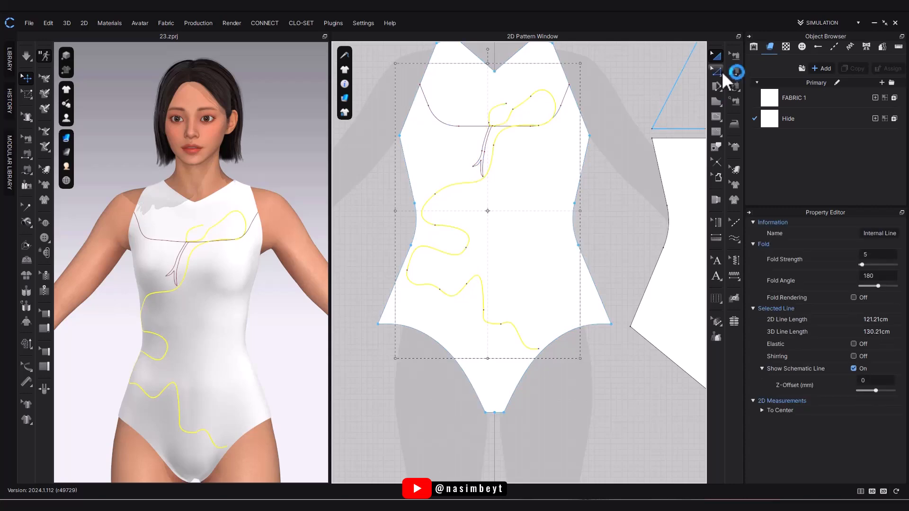
pyautogui.click(577, 298)
pyautogui.click(716, 57)
pyautogui.click(545, 123)
pyautogui.scroll(2, 509, 114)
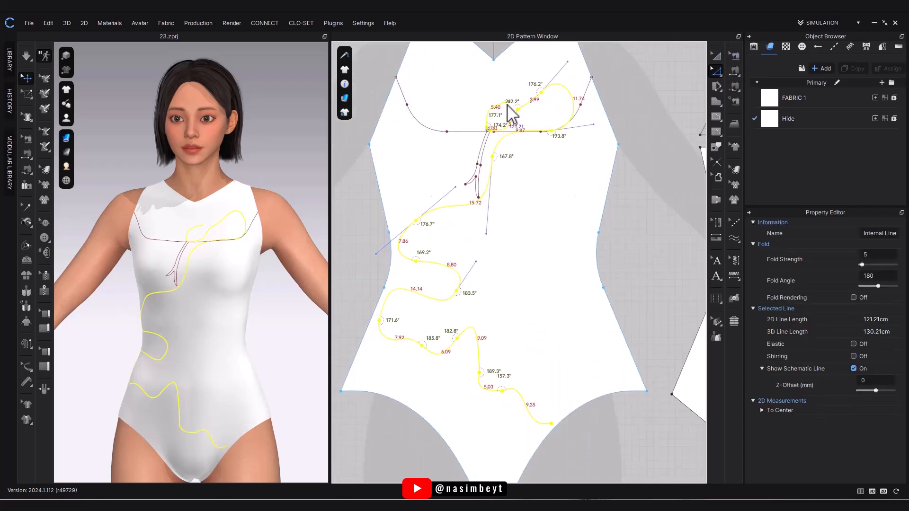
pyautogui.keyDown('shift'); pyautogui.click(502, 128); pyautogui.keyUp('shift')
pyautogui.scroll(5, 500, 126)
pyautogui.keyDown('shift'); pyautogui.click(453, 155); pyautogui.keyUp('shift')
pyautogui.scroll(-5, 498, 177)
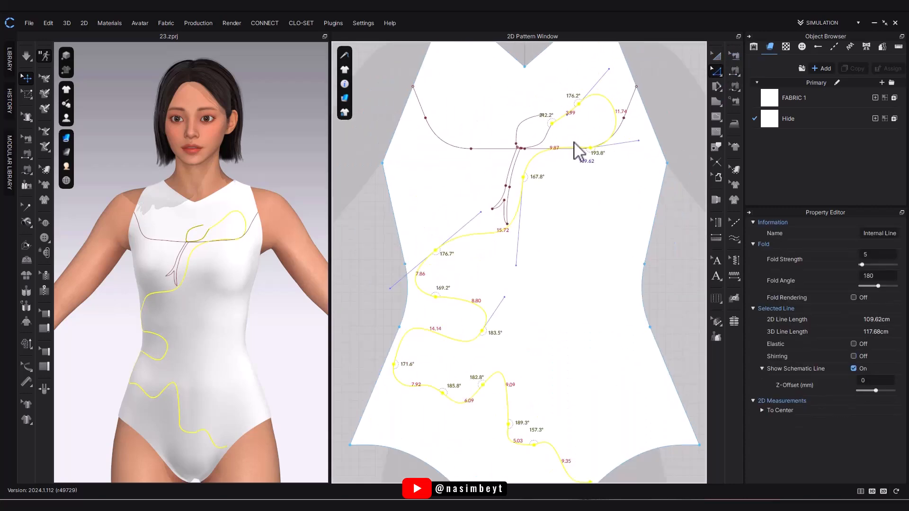
pyautogui.rightClick(616, 124)
pyautogui.click(655, 239)
pyautogui.click(429, 305)
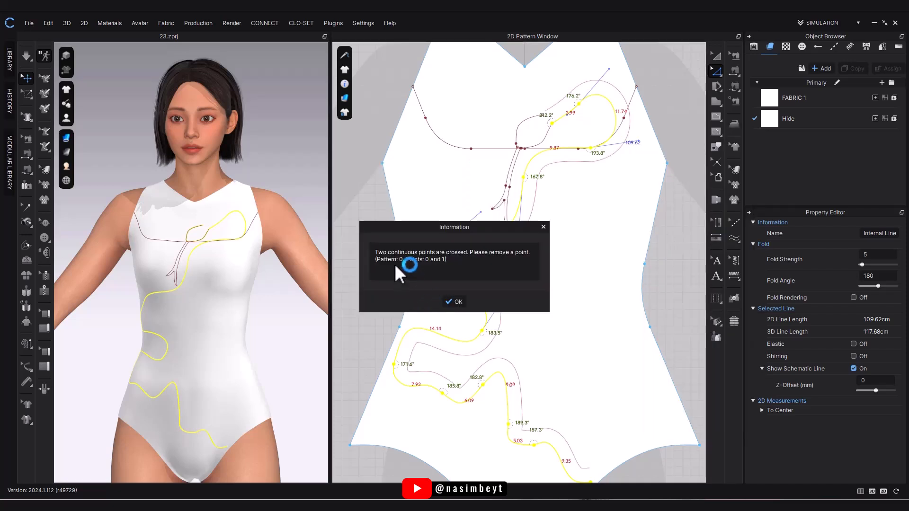
pyautogui.click(453, 302)
# Select the entire curved line from chest to leg opening and create one offset internal line from it.
pyautogui.scroll(-2, 520, 331)
pyautogui.click(715, 55)
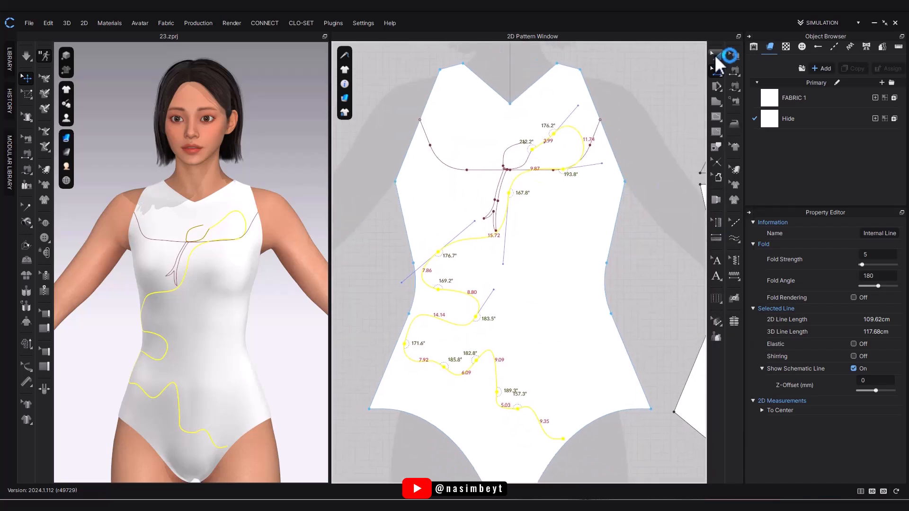
pyautogui.click(583, 231)
pyautogui.click(454, 341)
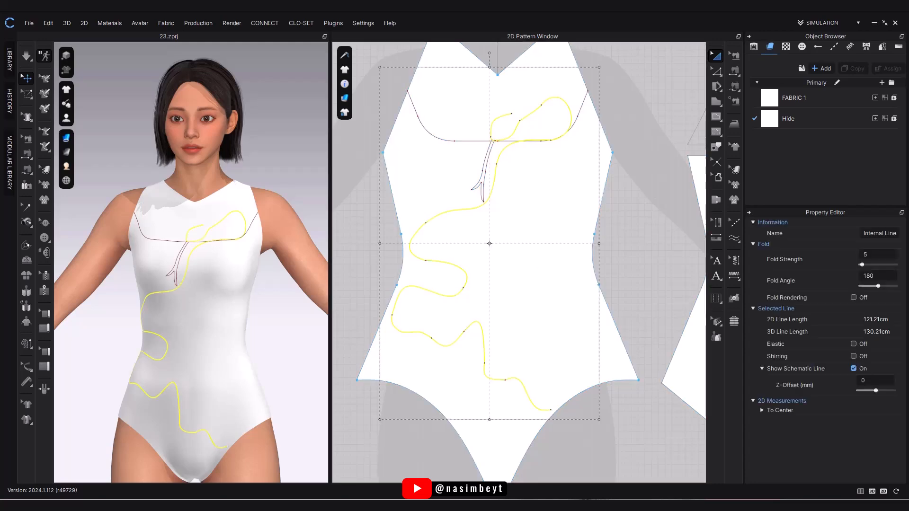
pyautogui.rightClick(454, 342)
pyautogui.click(517, 169)
pyautogui.click(439, 304)
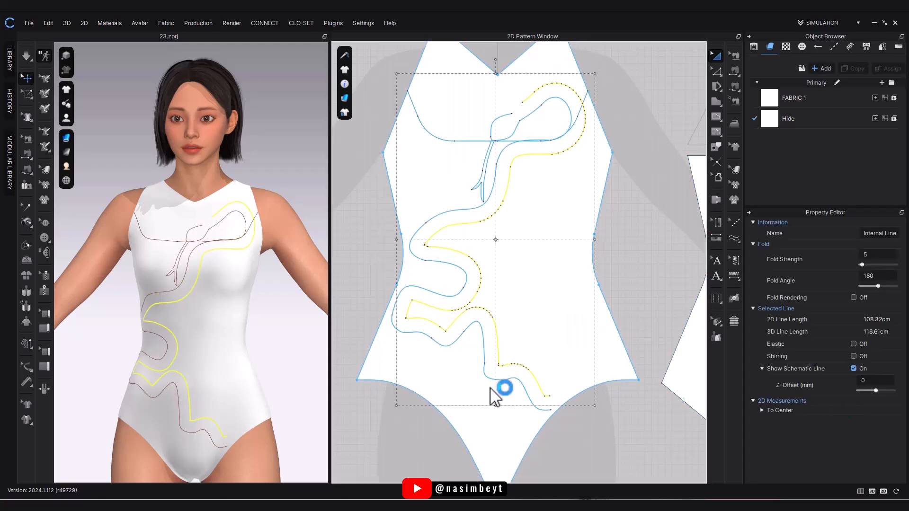
pyautogui.click(402, 419)
# Move the offset line's upper end onto the original line's starting point at the chest and join the overlapping points.
pyautogui.moveTo(222, 424); pyautogui.dragTo(262, 421, button='right')
pyautogui.click(716, 71)
pyautogui.moveTo(522, 102); pyautogui.dragTo(512, 114)
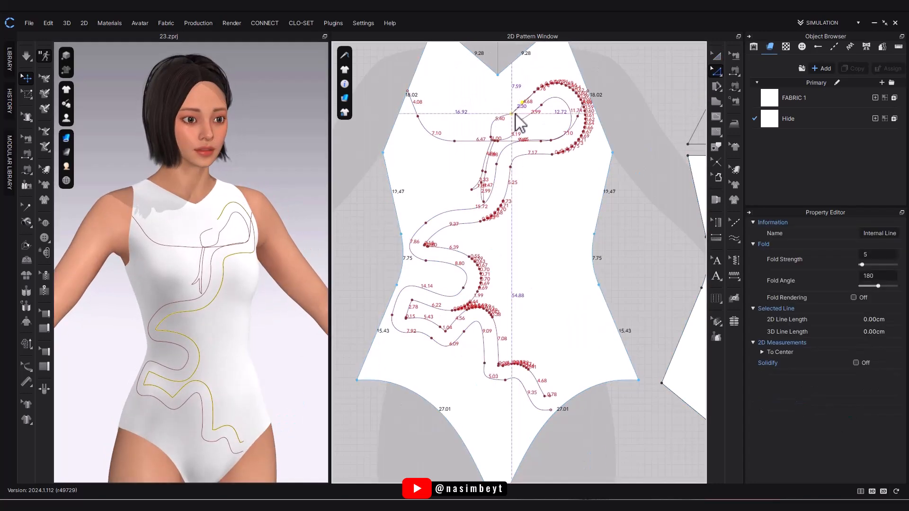
pyautogui.moveTo(279, 190); pyautogui.dragTo(242, 189, button='right')
pyautogui.scroll(4, 500, 102)
pyautogui.moveTo(516, 124); pyautogui.dragTo(541, 149)
pyautogui.rightClick(529, 137)
pyautogui.click(558, 227)
# Smooth the offset line's sharp corner at the waist with Smooth Curve.
pyautogui.scroll(-4, 527, 229)
pyautogui.scroll(4, 459, 243)
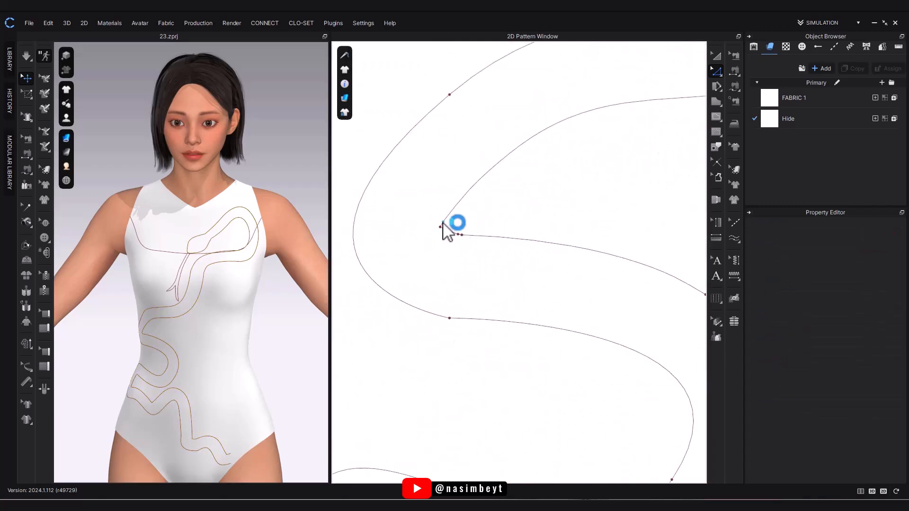
pyautogui.rightClick(442, 224)
pyautogui.click(475, 298)
pyautogui.click(716, 73)
pyautogui.click(753, 102)
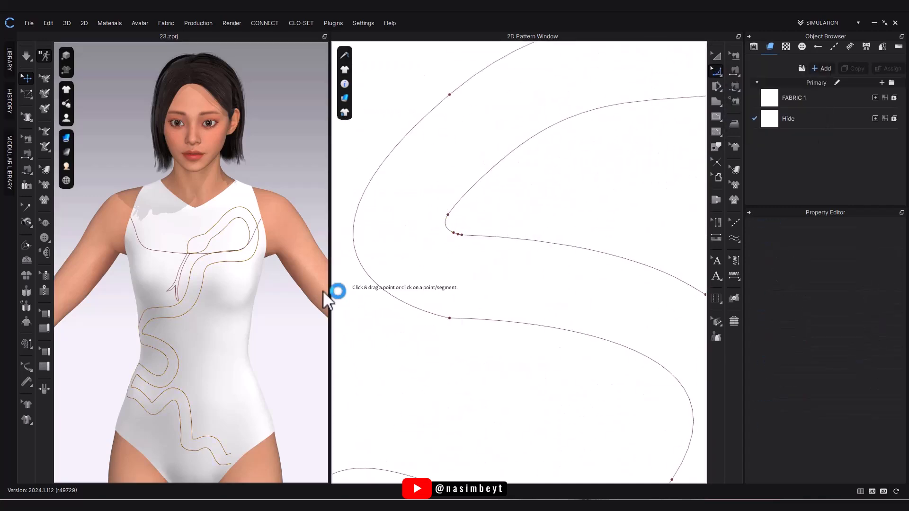
pyautogui.moveTo(213, 365); pyautogui.dragTo(232, 367, button='right')
# Round the offset line's sharp corners in the dip below the hip and at the foot of the central peak.
pyautogui.scroll(-3, 474, 303)
pyautogui.moveTo(554, 359); pyautogui.dragTo(528, 52, button='middle')
pyautogui.click(494, 211)
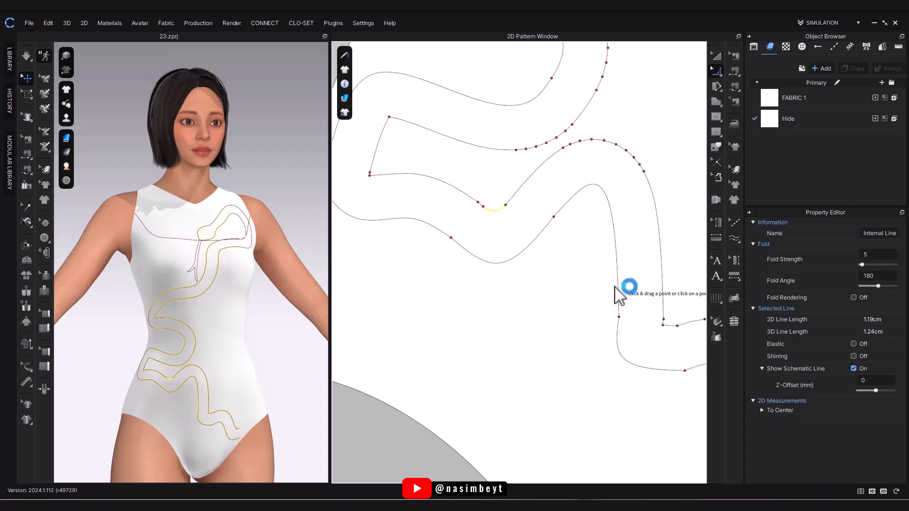
pyautogui.moveTo(615, 286); pyautogui.dragTo(521, 225, button='middle')
pyautogui.moveTo(569, 264); pyautogui.dragTo(575, 264)
# Adjust the original line's curve point on the last wave and smooth the joint just before it.
pyautogui.scroll(-4, 516, 407)
pyautogui.scroll(3, 604, 382)
pyautogui.moveTo(606, 379); pyautogui.dragTo(541, 293, button='middle')
pyautogui.click(716, 72)
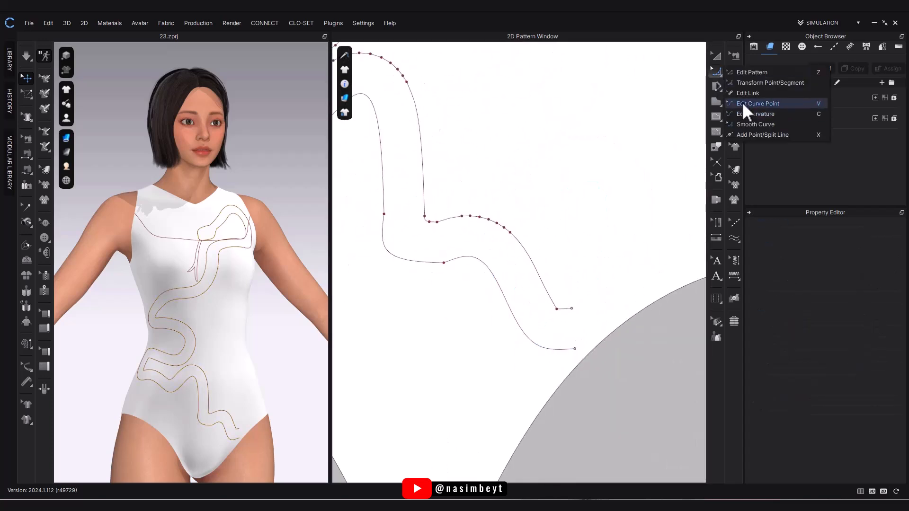
pyautogui.click(743, 104)
pyautogui.click(472, 261)
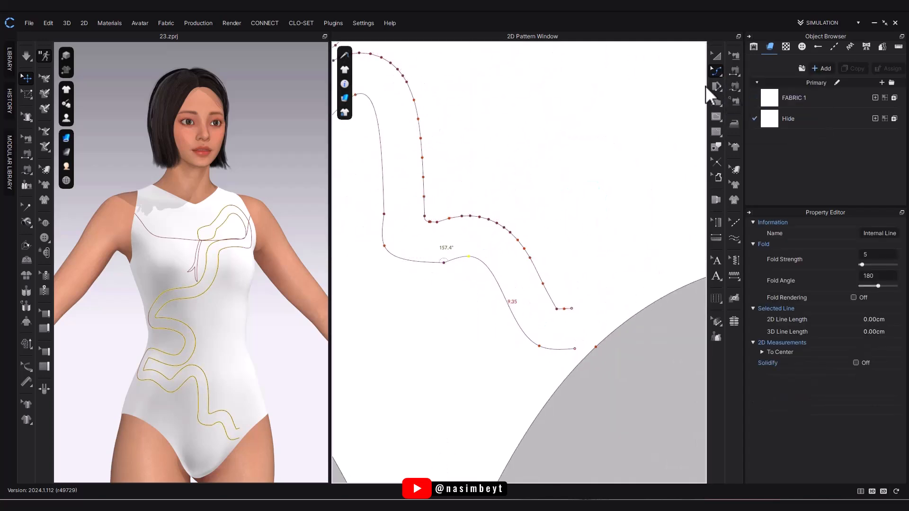
pyautogui.click(716, 72)
pyautogui.click(743, 124)
pyautogui.moveTo(444, 262); pyautogui.dragTo(433, 256)
# Move the offset line's lower end onto the original line's end near the leg opening and join the two points.
pyautogui.click(716, 72)
pyautogui.click(737, 72)
pyautogui.click(573, 309)
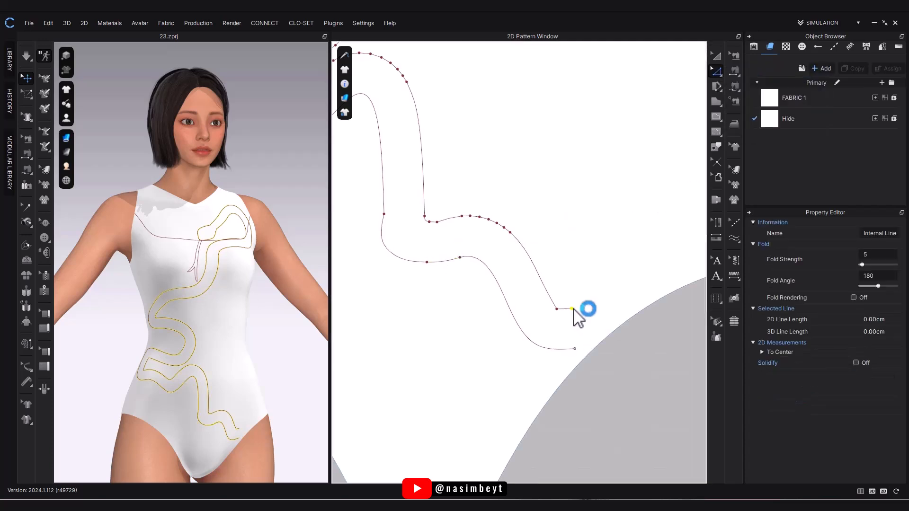
pyautogui.moveTo(573, 309); pyautogui.dragTo(573, 344)
pyautogui.rightClick(575, 349)
pyautogui.click(598, 439)
pyautogui.click(716, 72)
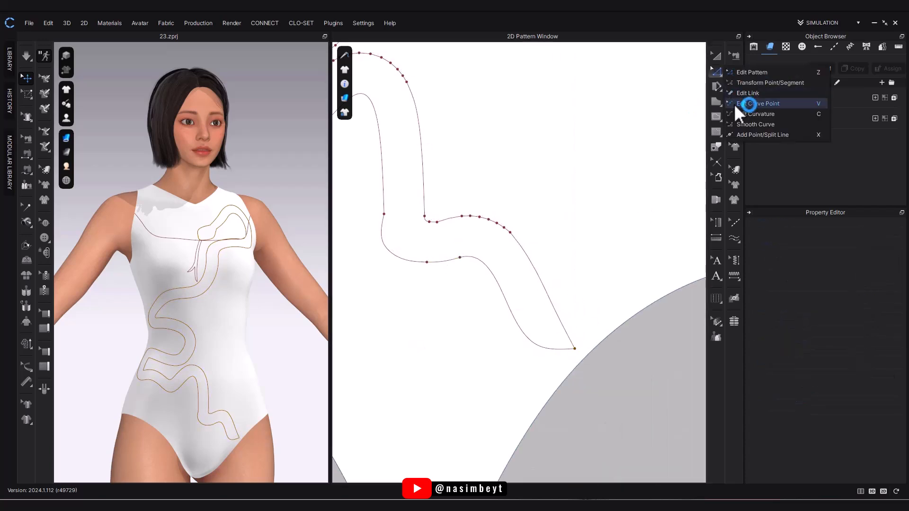
# Reshape the offset line's tail near the leg opening by moving its curve points into a smooth taper.
pyautogui.click(737, 104)
pyautogui.moveTo(555, 312); pyautogui.dragTo(548, 327)
pyautogui.scroll(4, 571, 353)
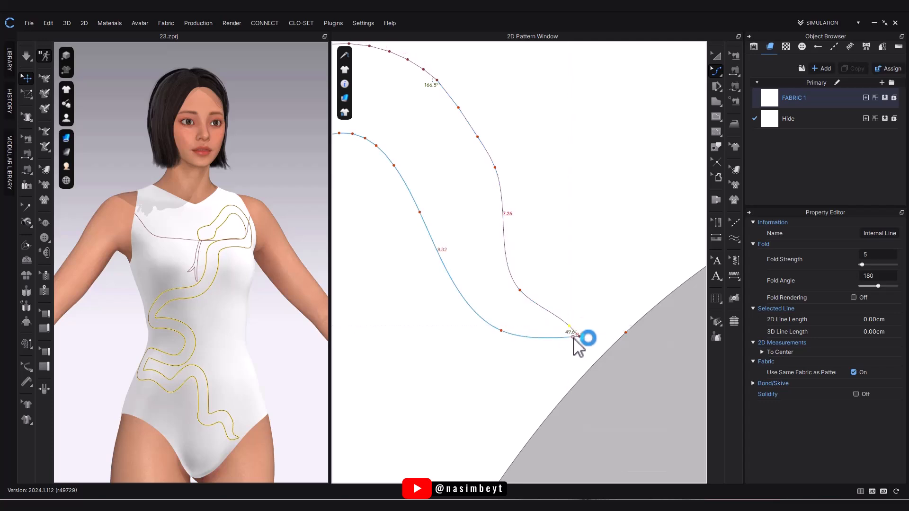
pyautogui.moveTo(496, 169); pyautogui.dragTo(485, 168)
pyautogui.moveTo(486, 168); pyautogui.dragTo(556, 221, button='middle')
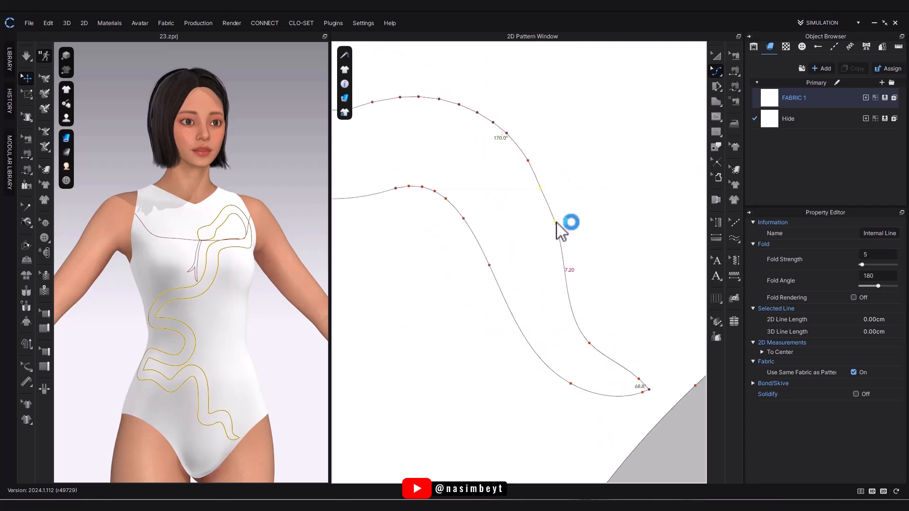
pyautogui.moveTo(555, 221); pyautogui.dragTo(549, 221)
pyautogui.moveTo(528, 161); pyautogui.dragTo(537, 188)
pyautogui.moveTo(549, 221); pyautogui.dragTo(545, 225)
pyautogui.moveTo(544, 225); pyautogui.dragTo(514, 166, button='middle')
pyautogui.moveTo(558, 285); pyautogui.dragTo(555, 290)
pyautogui.moveTo(608, 320); pyautogui.dragTo(606, 319)
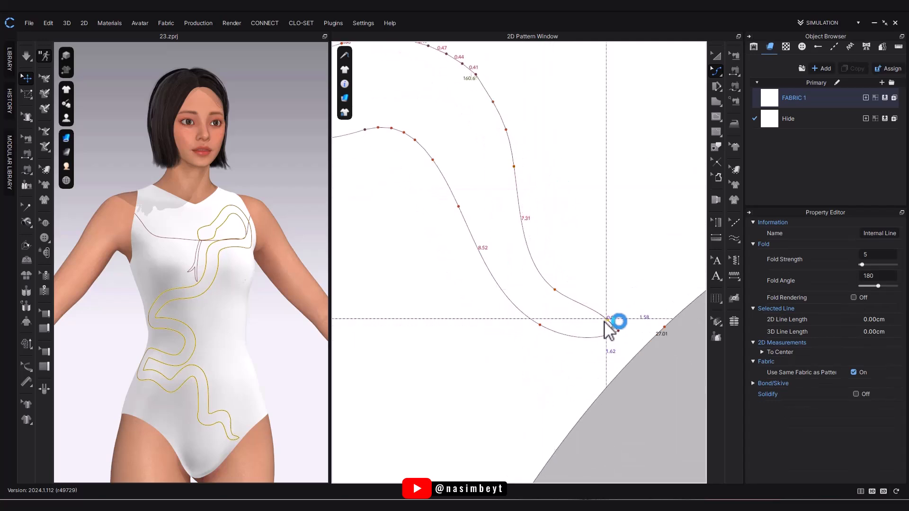
# Refine the offset line's curve points just after the last wave so the bend flows into the tail.
pyautogui.scroll(-1, 540, 325)
pyautogui.moveTo(499, 125); pyautogui.dragTo(549, 203, button='middle')
pyautogui.scroll(4, 544, 201)
pyautogui.moveTo(531, 201); pyautogui.dragTo(533, 203)
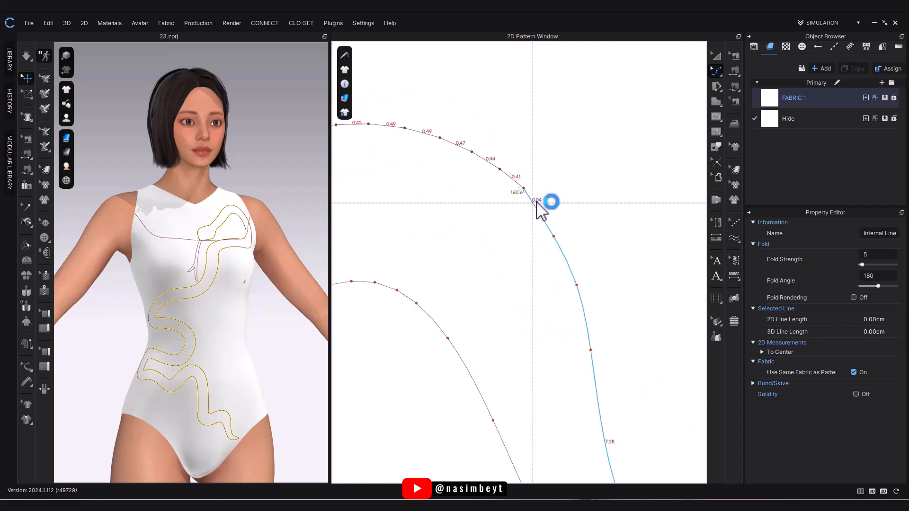
pyautogui.moveTo(261, 384); pyautogui.dragTo(235, 385, button='right')
pyautogui.scroll(1, 558, 231)
pyautogui.moveTo(552, 237); pyautogui.dragTo(556, 234)
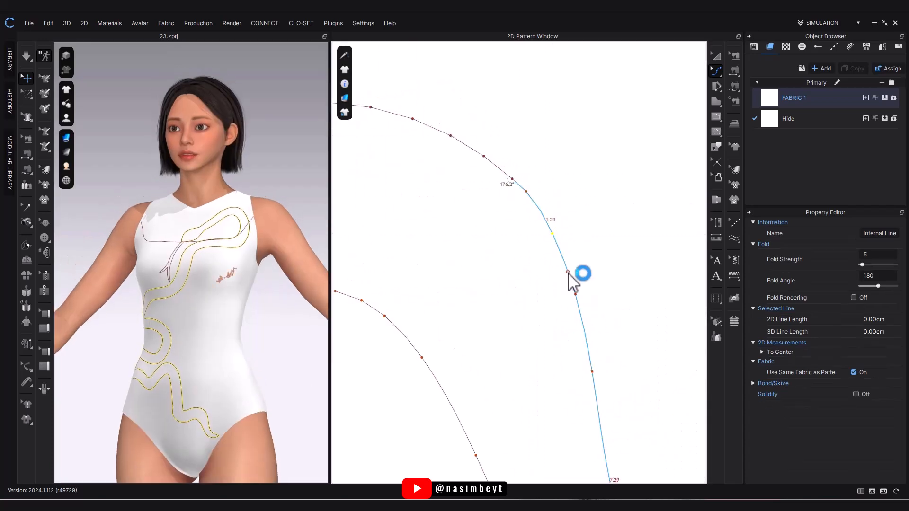
pyautogui.scroll(-5, 568, 272)
# Round the pointed tail tip near the leg opening with Smooth Curve.
pyautogui.click(719, 74)
pyautogui.click(744, 124)
pyautogui.moveTo(599, 364); pyautogui.dragTo(594, 365)
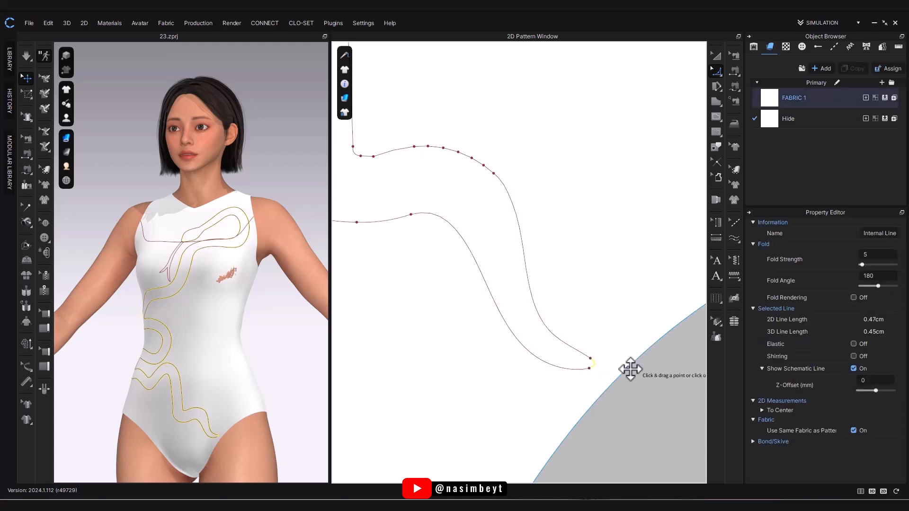
pyautogui.click(623, 370)
# Round the offset line's upper corner inside the turn at the hip with Smooth Curve.
pyautogui.scroll(-5, 506, 283)
pyautogui.scroll(6, 410, 282)
pyautogui.moveTo(410, 280); pyautogui.dragTo(426, 287)
pyautogui.scroll(-3, 427, 332)
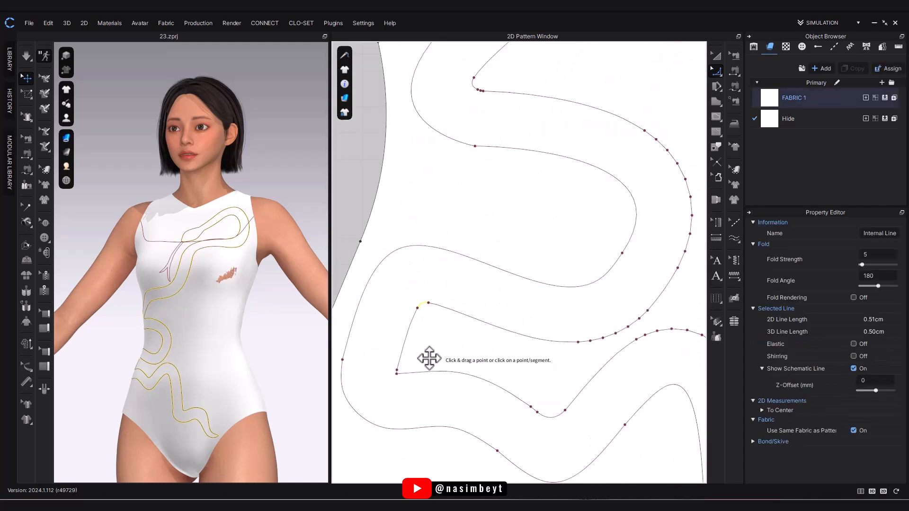
pyautogui.moveTo(428, 357); pyautogui.dragTo(429, 334, button='middle')
# Remove the extra point at the lower corner of the offset line's hip turn.
pyautogui.click(398, 348)
pyautogui.click(464, 294)
pyautogui.click(716, 75)
pyautogui.click(744, 72)
pyautogui.rightClick(399, 348)
pyautogui.click(421, 355)
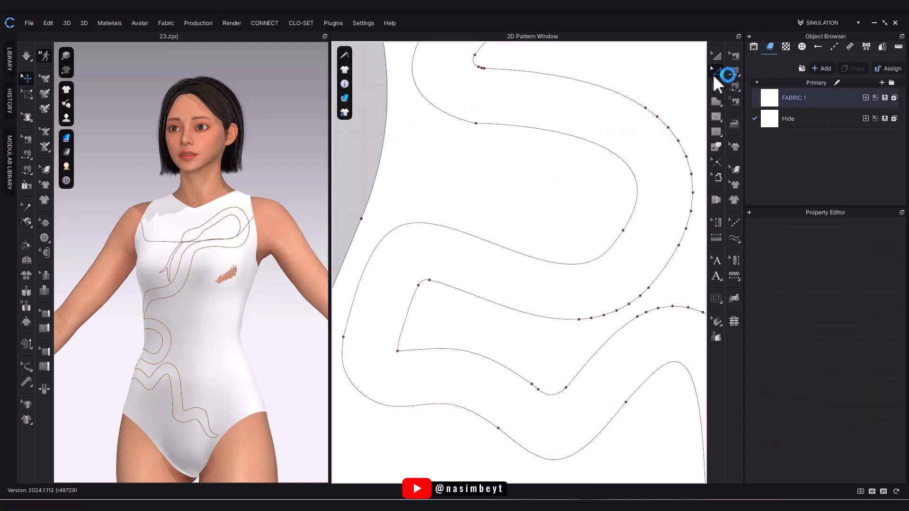
# Round the lower corner of the hip turn with Smooth Curve and select the segment that follows it.
pyautogui.click(715, 77)
pyautogui.click(744, 124)
pyautogui.moveTo(397, 351)
pyautogui.mouseDown()
pyautogui.moveTo(408, 358)
pyautogui.moveTo(400, 351)
pyautogui.mouseUp()
pyautogui.click(716, 75)
pyautogui.click(744, 72)
pyautogui.click(391, 351)
pyautogui.click(435, 371)
pyautogui.moveTo(199, 303); pyautogui.dragTo(255, 303, button='right')
pyautogui.click(468, 351)
# Adjust the curve points on the offset line's segments around the rounded lower corner of the hip turn.
pyautogui.click(717, 75)
pyautogui.click(744, 104)
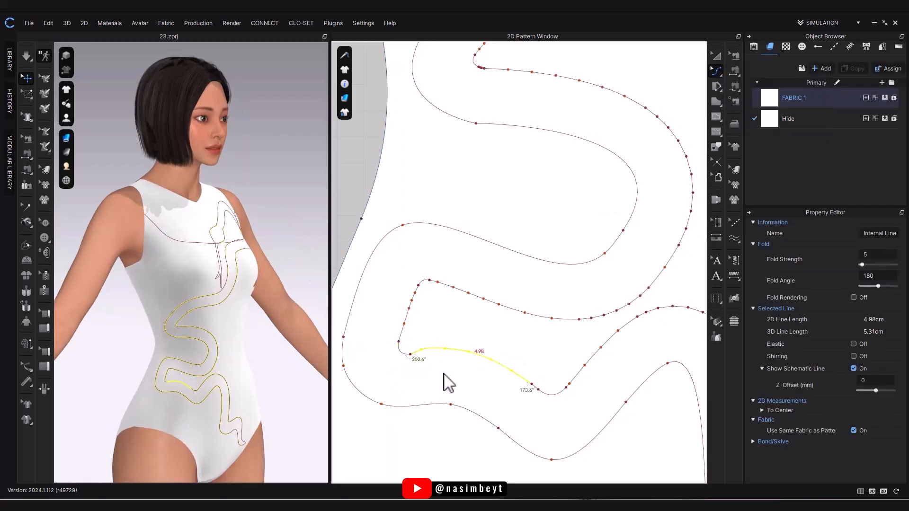
pyautogui.scroll(4, 442, 373)
pyautogui.moveTo(615, 386); pyautogui.dragTo(385, 303)
pyautogui.moveTo(395, 321); pyautogui.dragTo(397, 327)
pyautogui.click(600, 376)
pyautogui.moveTo(599, 374); pyautogui.dragTo(604, 373)
pyautogui.click(563, 396)
pyautogui.scroll(-1, 243, 432)
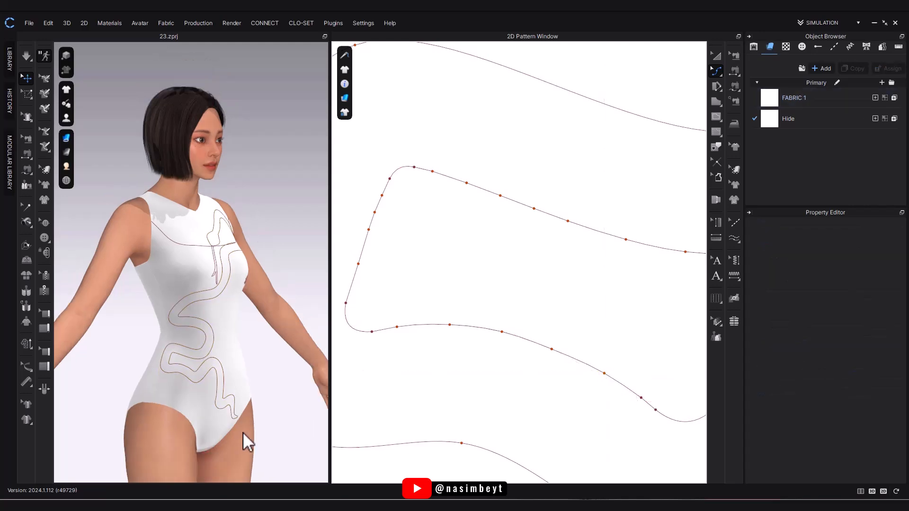
# Cut & Sew the snake outline out of the front pattern and move the snake piece beside the bodysuit.
pyautogui.moveTo(242, 432); pyautogui.dragTo(159, 421, button='right')
pyautogui.scroll(-4, 570, 358)
pyautogui.scroll(-5, 570, 357)
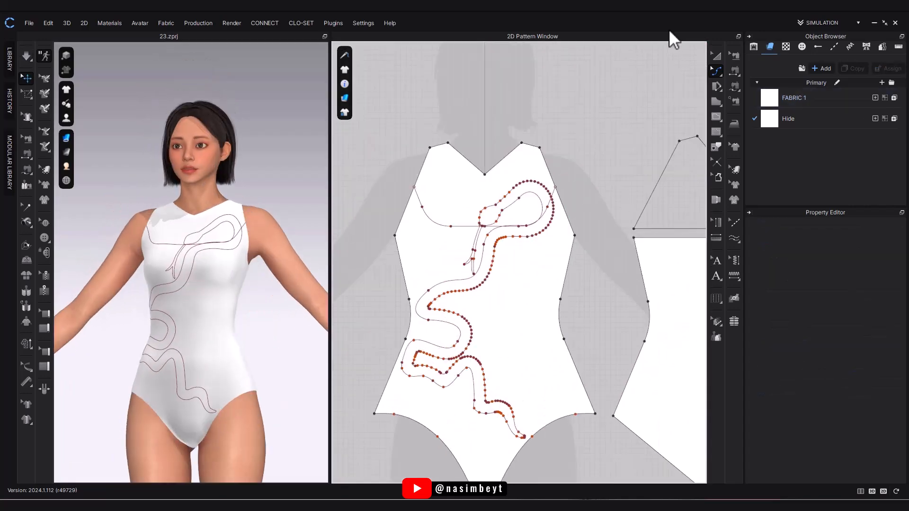
pyautogui.click(544, 232)
pyautogui.rightClick(544, 230)
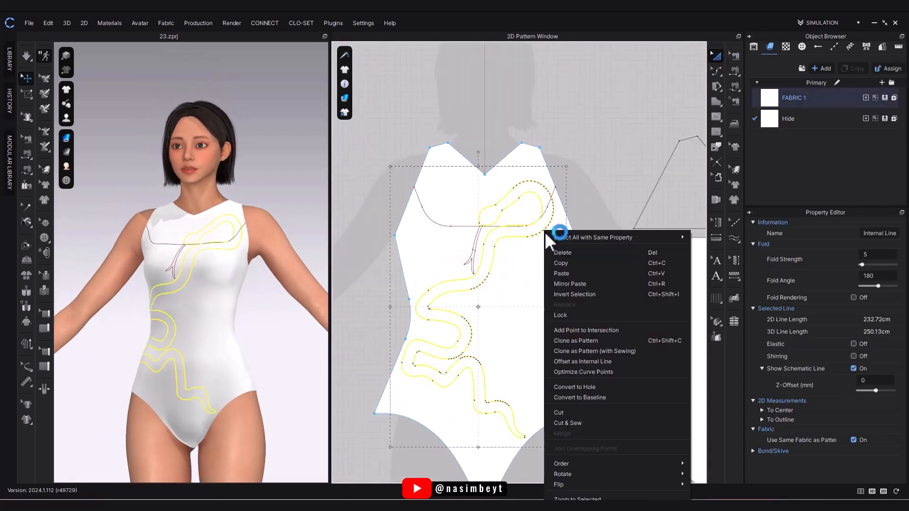
pyautogui.click(568, 422)
pyautogui.moveTo(516, 327); pyautogui.dragTo(520, 327)
pyautogui.scroll(-4, 483, 312)
pyautogui.moveTo(483, 312); pyautogui.dragTo(530, 260, button='middle')
pyautogui.moveTo(518, 271); pyautogui.dragTo(382, 266)
pyautogui.click(426, 246)
# Cut & Sew the forked tongue outline and place the tongue piece below the separated snake's head.
pyautogui.scroll(5, 559, 190)
pyautogui.click(506, 237)
pyautogui.rightClick(505, 237)
pyautogui.click(529, 429)
pyautogui.scroll(-4, 529, 337)
pyautogui.moveTo(521, 301); pyautogui.dragTo(597, 282, button='middle')
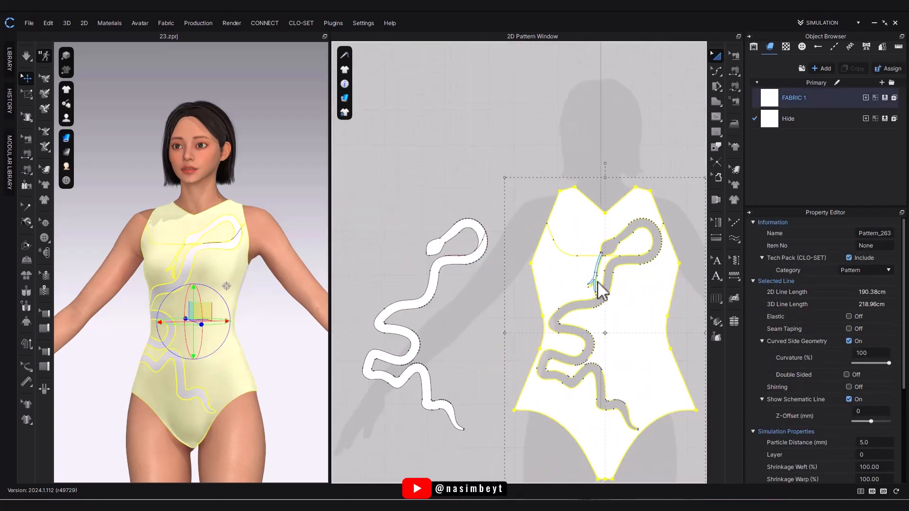
pyautogui.moveTo(598, 283); pyautogui.dragTo(435, 263)
# Cut and sew the front pattern along the chest line to separate the upper chest and the loop interior.
pyautogui.scroll(5, 416, 283)
pyautogui.scroll(-4, 435, 263)
pyautogui.moveTo(539, 303); pyautogui.dragTo(459, 305, button='middle')
pyautogui.click(459, 305)
pyautogui.scroll(4, 591, 268)
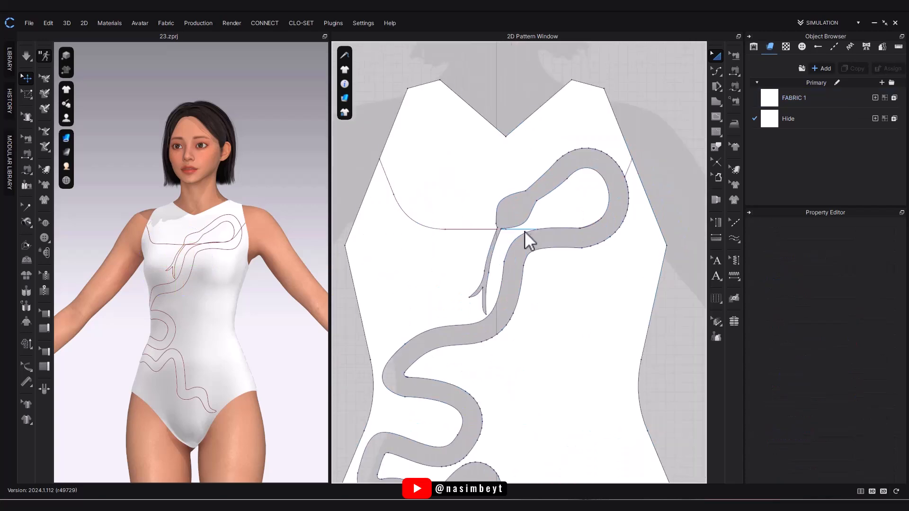
pyautogui.click(525, 230)
pyautogui.rightClick(629, 168)
pyautogui.click(686, 325)
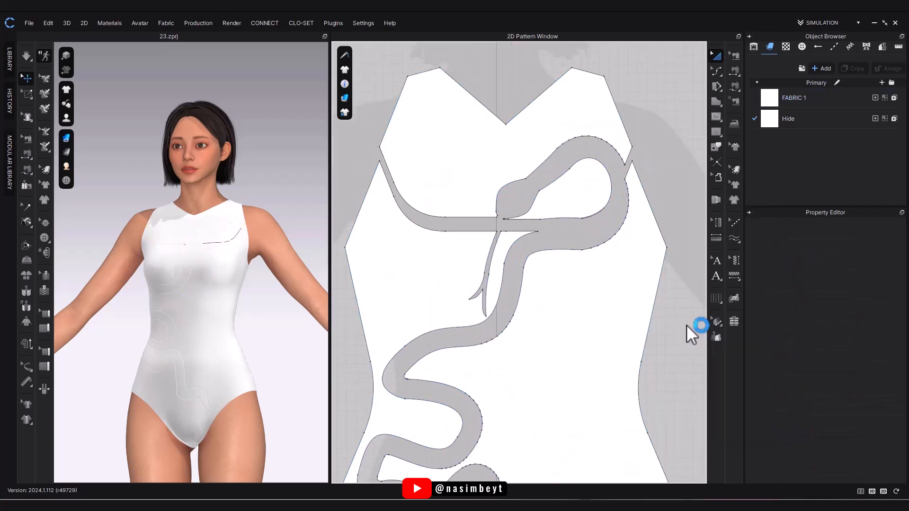
# Draw an internal line from the tongue tip to the snake cutout's edge and cut and sew along it.
pyautogui.scroll(4, 487, 328)
pyautogui.click(717, 72)
pyautogui.click(752, 73)
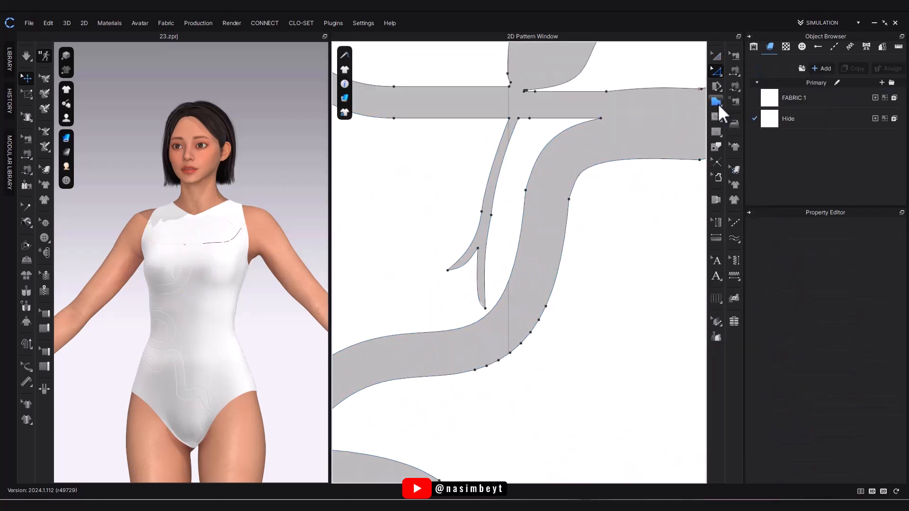
pyautogui.click(716, 115)
pyautogui.scroll(4, 480, 329)
pyautogui.click(479, 326)
pyautogui.doubleClick(483, 338)
pyautogui.click(717, 71)
pyautogui.scroll(4, 477, 346)
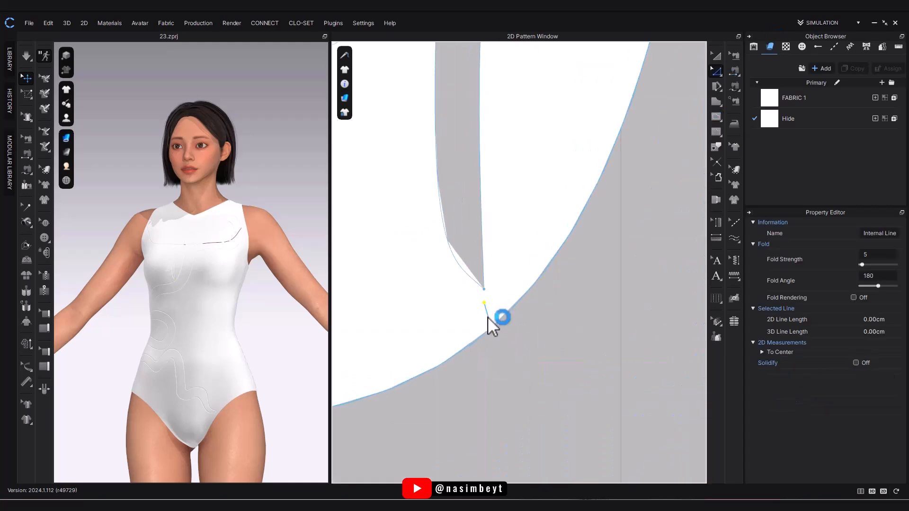
pyautogui.rightClick(494, 331)
pyautogui.click(544, 180)
# Assign the Hide fabric to the upper chest, the head loop interior and the piece between tongue and snake body.
pyautogui.scroll(-10, 562, 330)
pyautogui.press('a')
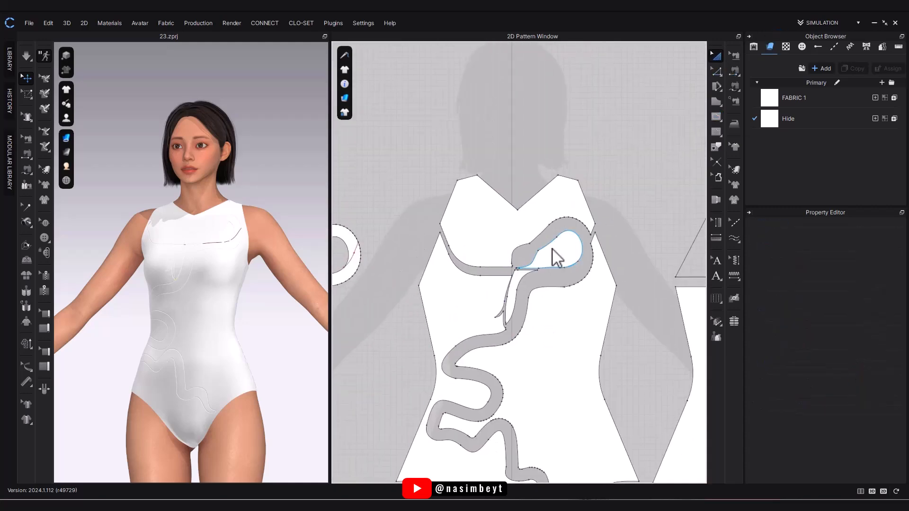
pyautogui.click(553, 251)
pyautogui.keyDown('shift'); pyautogui.click(512, 294); pyautogui.keyUp('shift')
pyautogui.keyDown('shift'); pyautogui.click(502, 236); pyautogui.keyUp('shift')
pyautogui.click(875, 118)
pyautogui.click(646, 165)
# Delete the leftover internal line inside the snake's head loop.
pyautogui.moveTo(296, 324); pyautogui.dragTo(273, 325, button='right')
pyautogui.moveTo(570, 278); pyautogui.dragTo(602, 264, button='middle')
pyautogui.moveTo(580, 219); pyautogui.dragTo(607, 256)
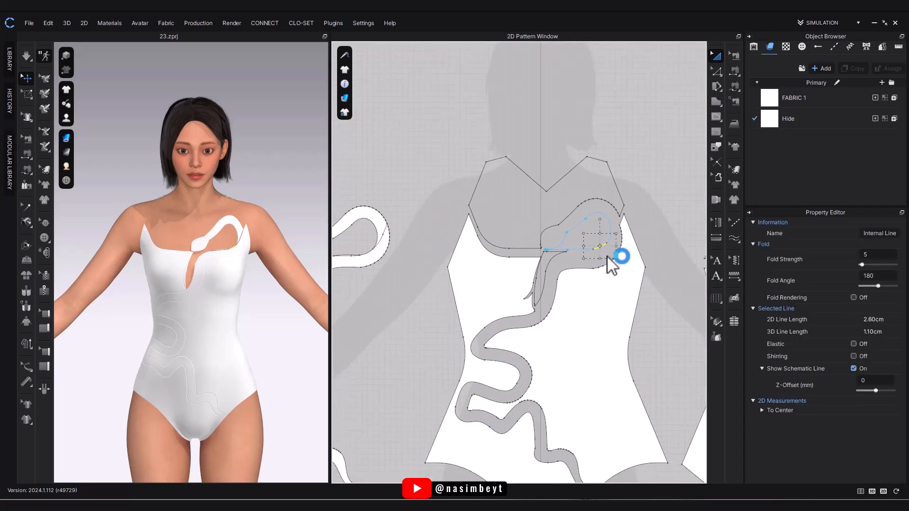
pyautogui.press('Delete')
pyautogui.moveTo(455, 279); pyautogui.dragTo(526, 262, button='middle')
pyautogui.click(241, 229)
pyautogui.moveTo(241, 229); pyautogui.dragTo(213, 229, button='right')
pyautogui.moveTo(487, 188); pyautogui.dragTo(422, 252)
pyautogui.moveTo(199, 313); pyautogui.dragTo(270, 321, button='right')
# Curve the armhole edges of the main front pattern on both sides with Edit Curve Point.
pyautogui.scroll(4, 623, 239)
pyautogui.click(716, 71)
pyautogui.click(463, 206)
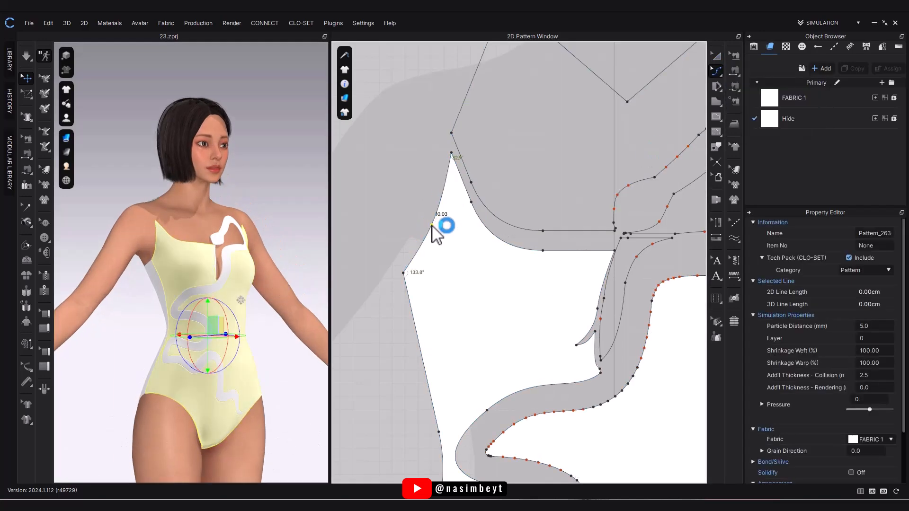
pyautogui.scroll(2, 450, 158)
pyautogui.click(446, 165)
pyautogui.scroll(-5, 642, 269)
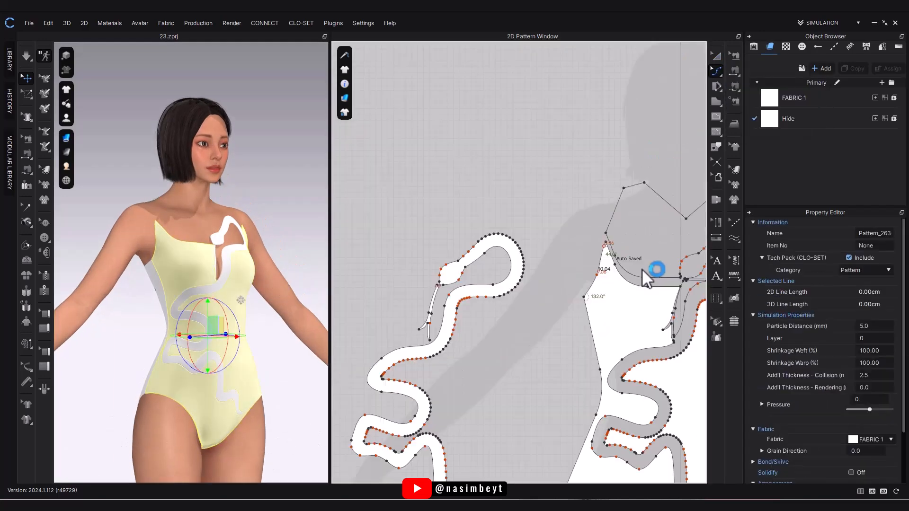
pyautogui.scroll(3, 534, 245)
pyautogui.scroll(2, 543, 239)
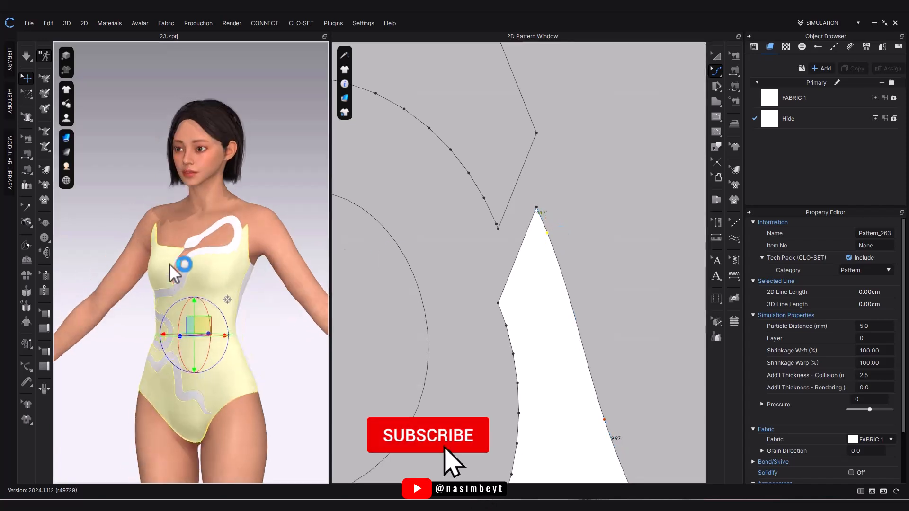
pyautogui.scroll(-3, 562, 234)
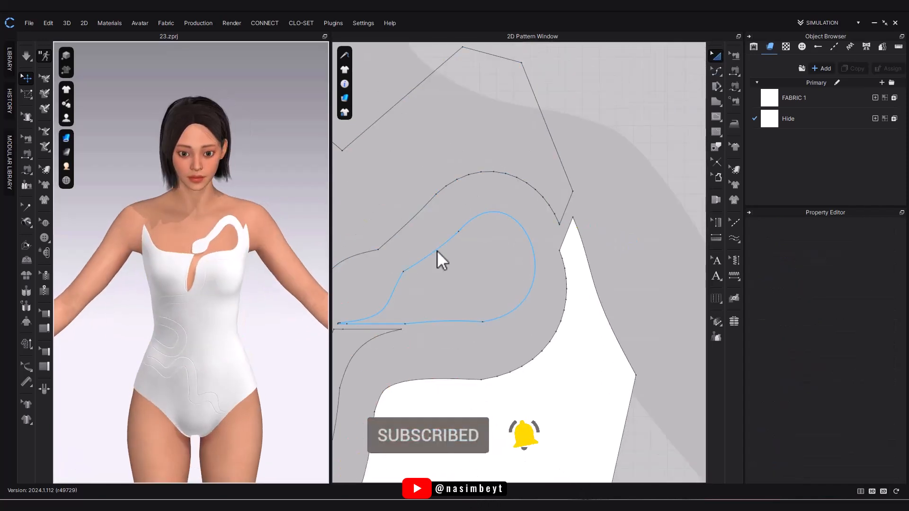
pyautogui.scroll(-4, 550, 271)
pyautogui.press('z')
pyautogui.click(637, 226)
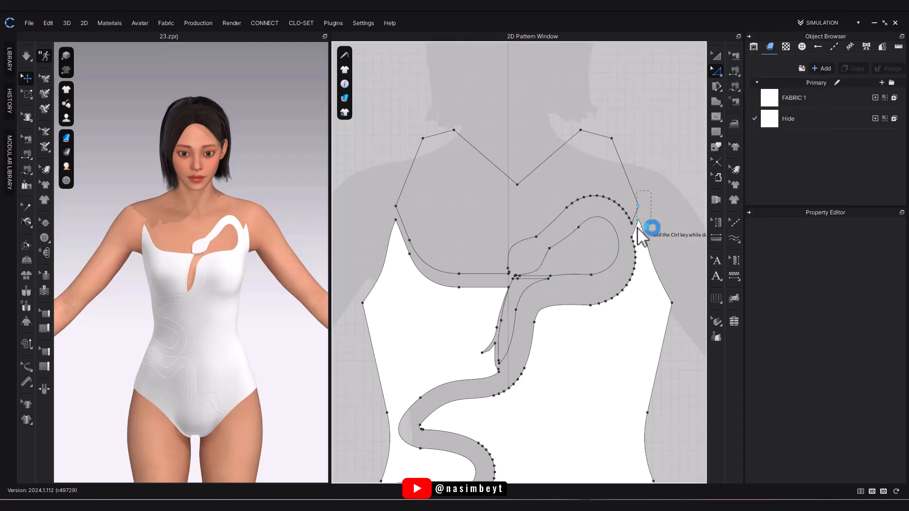
pyautogui.scroll(3, 638, 226)
pyautogui.press('Return')
pyautogui.click(438, 284)
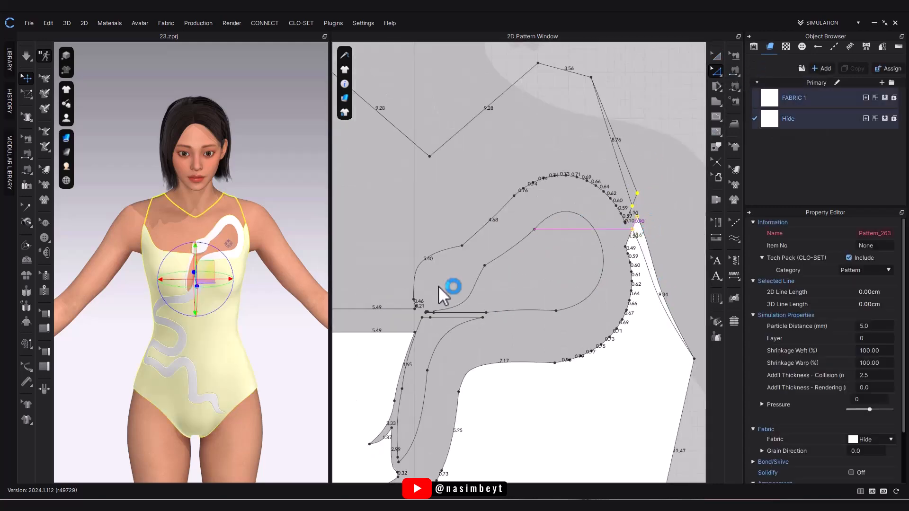
pyautogui.moveTo(391, 187); pyautogui.dragTo(413, 237)
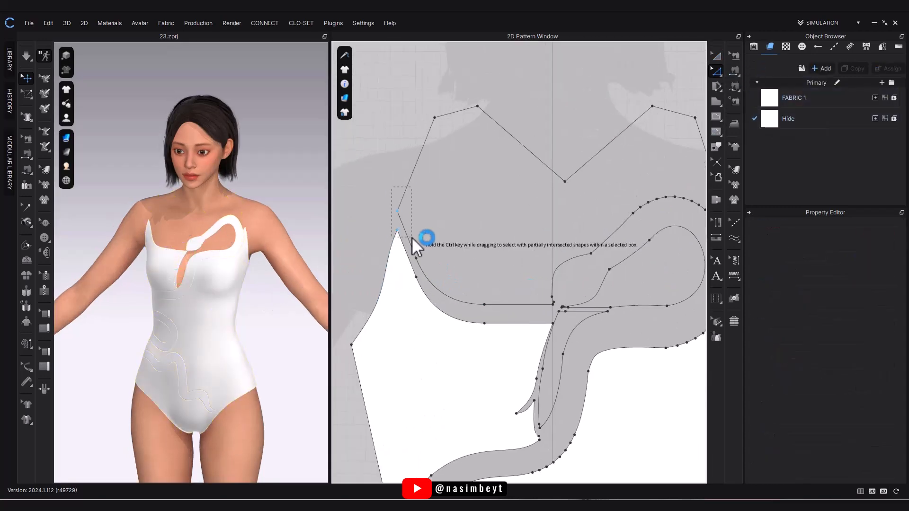
pyautogui.press('Return')
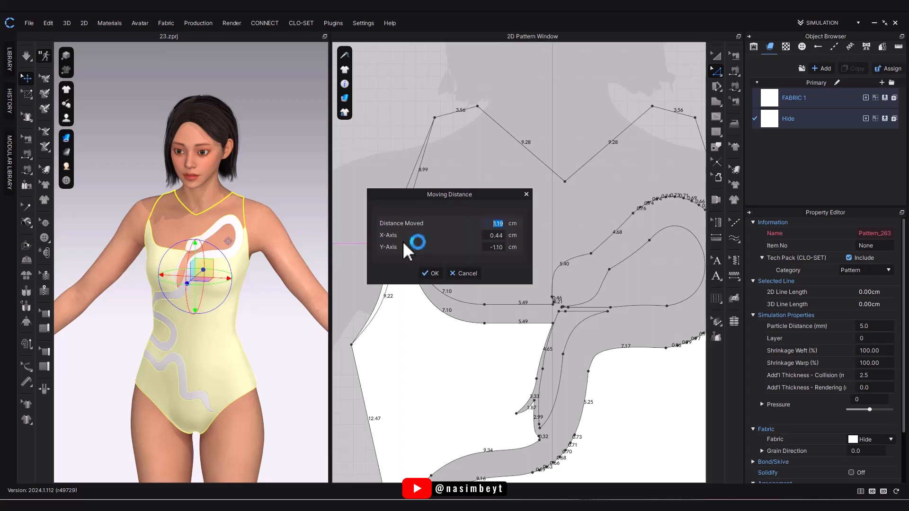
pyautogui.press('Escape')
pyautogui.moveTo(280, 271); pyautogui.dragTo(226, 273, button='right')
pyautogui.click(476, 283)
# Move the paired armhole corner points of the upper and main front patterns down and inward, the second pair by 1 cm.
pyautogui.moveTo(617, 340); pyautogui.dragTo(531, 311, button='middle')
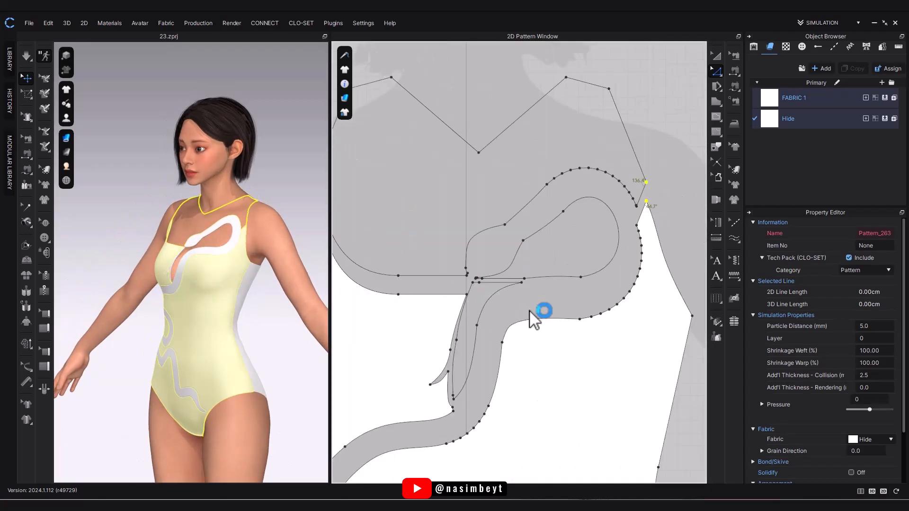
pyautogui.scroll(4, 663, 167)
pyautogui.moveTo(649, 166); pyautogui.dragTo(616, 258)
pyautogui.moveTo(623, 242); pyautogui.dragTo(613, 269)
pyautogui.press('Return')
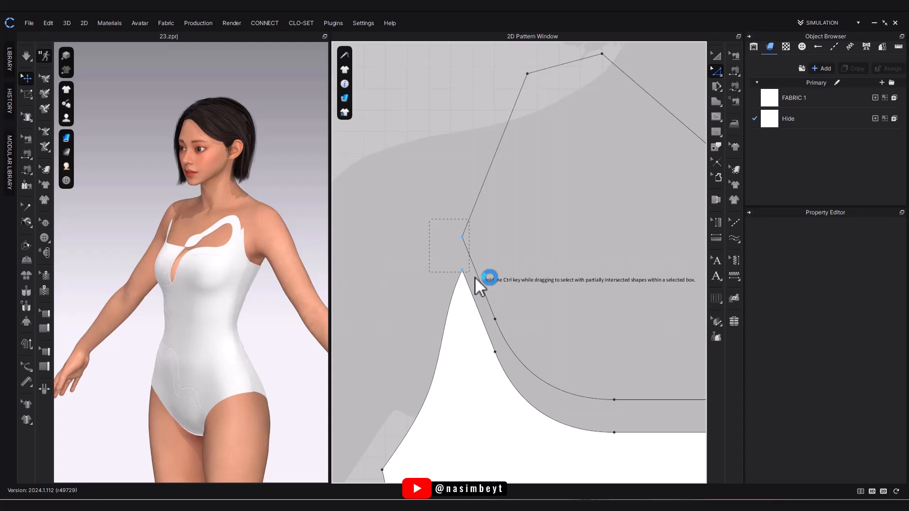
pyautogui.press('Return')
pyautogui.write('1')
pyautogui.press('Return')
pyautogui.moveTo(322, 327); pyautogui.dragTo(290, 324, button='right')
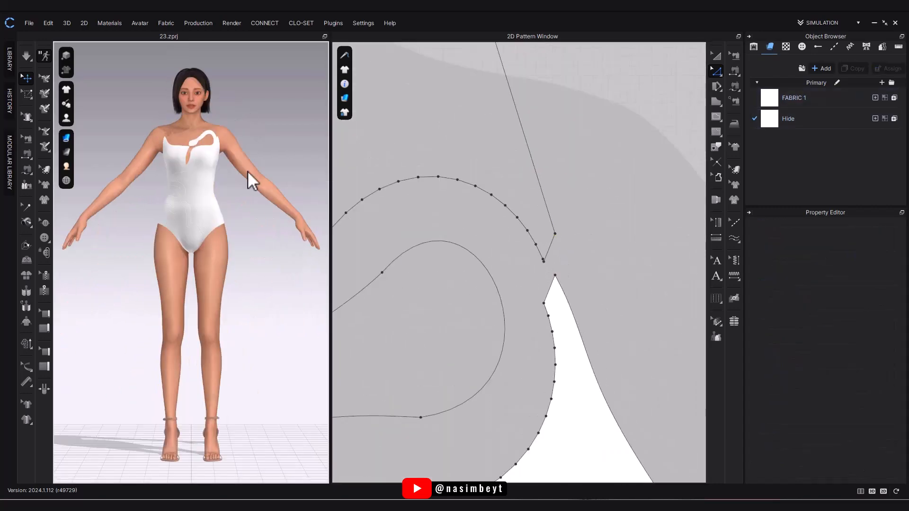
pyautogui.scroll(5, 247, 179)
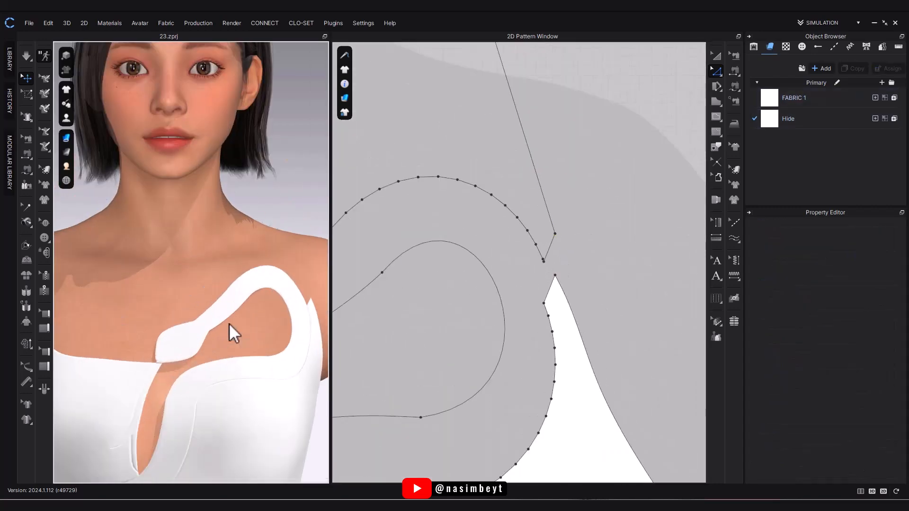
# Lower the paired armhole corner points further on both sides to shorten the neckline peaks beside the arms.
pyautogui.click(559, 278)
pyautogui.keyDown('shift'); pyautogui.click(556, 277); pyautogui.keyUp('shift')
pyautogui.moveTo(556, 277); pyautogui.dragTo(550, 291)
pyautogui.rightClick(547, 296)
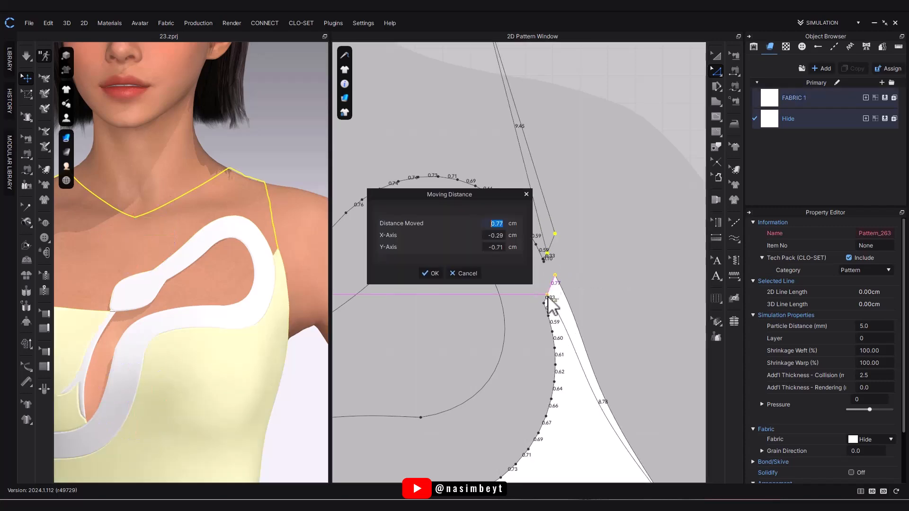
pyautogui.press('Return')
pyautogui.scroll(-3, 217, 327)
pyautogui.scroll(3, 217, 327)
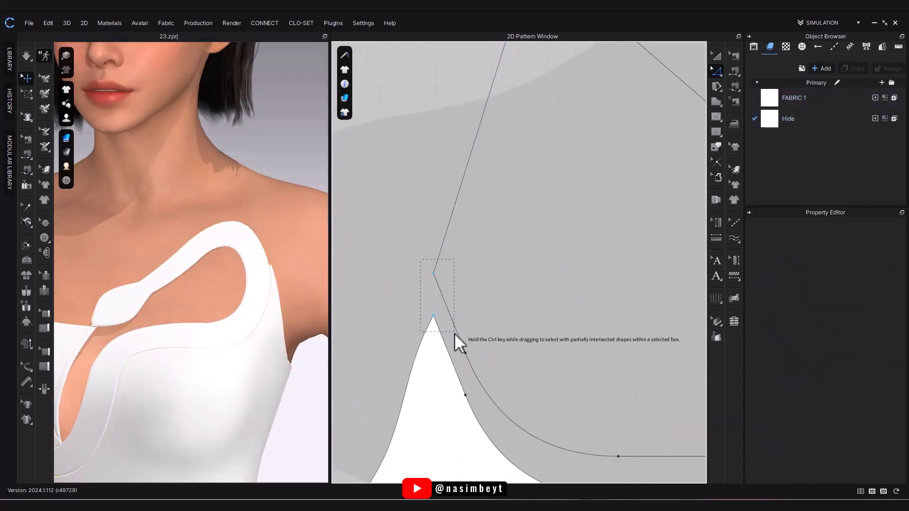
pyautogui.rightClick(442, 339)
pyautogui.press('Return')
pyautogui.scroll(-4, 221, 283)
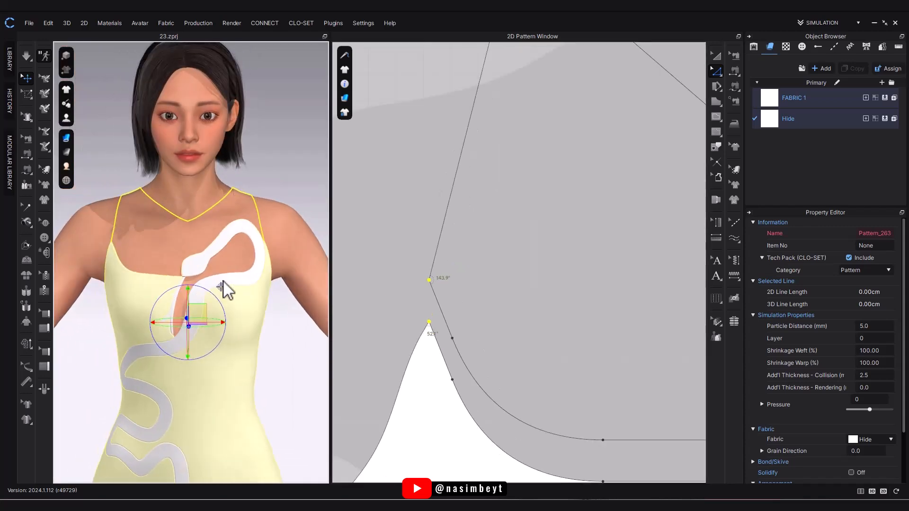
pyautogui.moveTo(260, 303); pyautogui.dragTo(194, 300, button='right')
pyautogui.click(253, 330)
pyautogui.scroll(2, 253, 330)
pyautogui.press('2')
pyautogui.scroll(-9, 542, 288)
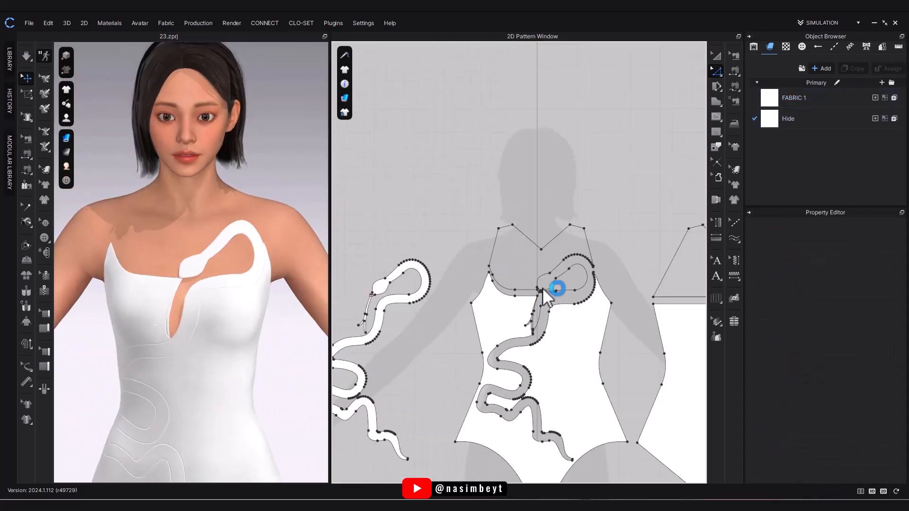
# Move the upper front pattern and the two small pieces inside it straight up, clear of the main front pattern.
pyautogui.moveTo(541, 288); pyautogui.dragTo(510, 176, button='middle')
pyautogui.click(716, 56)
pyautogui.click(509, 192)
pyautogui.keyDown('shift'); pyautogui.click(526, 170); pyautogui.keyUp('shift')
pyautogui.keyDown('shift'); pyautogui.click(542, 172); pyautogui.keyUp('shift')
pyautogui.moveTo(542, 171); pyautogui.dragTo(542, 129)
pyautogui.click(583, 148)
pyautogui.moveTo(545, 289); pyautogui.dragTo(540, 293, button='middle')
pyautogui.moveTo(256, 321); pyautogui.dragTo(280, 248, button='middle')
pyautogui.moveTo(379, 303); pyautogui.dragTo(429, 312, button='middle')
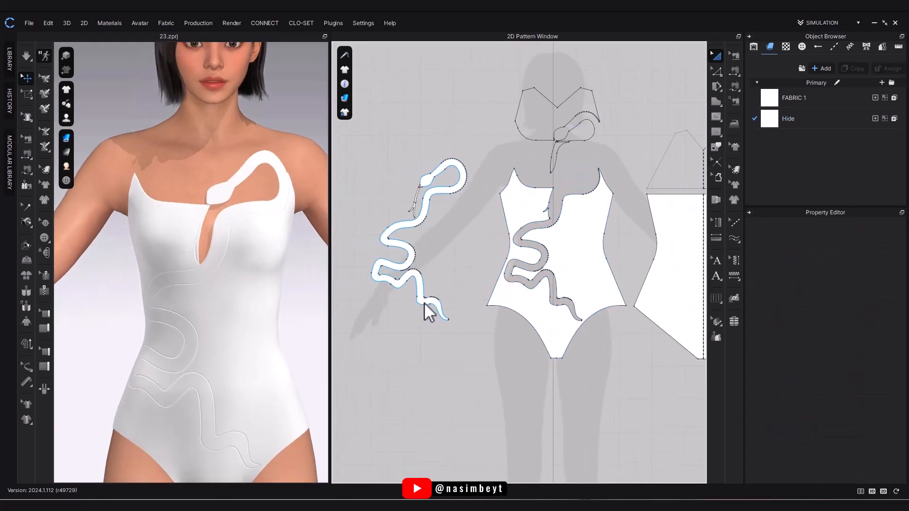
pyautogui.scroll(-2, 573, 324)
# Duplicate FABRIC 1 and rename the copy FABRIC 2.
pyautogui.click(793, 98)
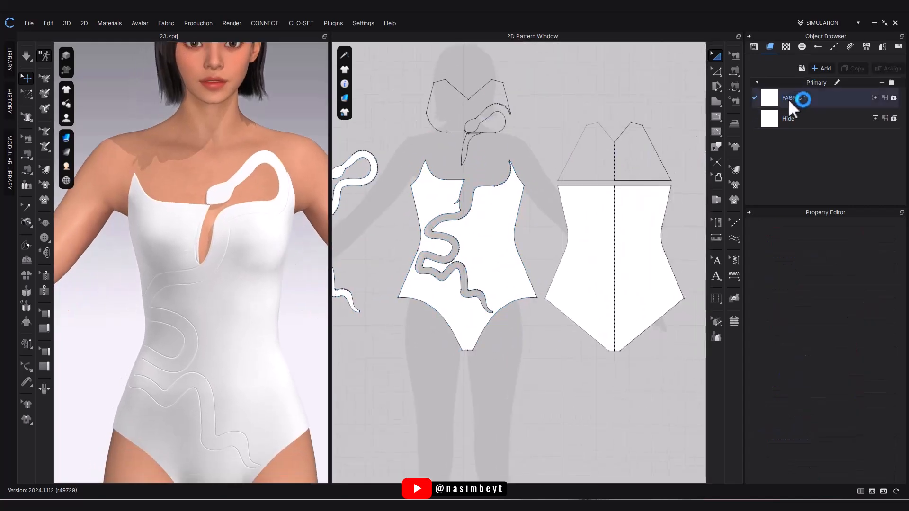
pyautogui.scroll(-2, 524, 339)
pyautogui.click(851, 69)
pyautogui.doubleClick(805, 139)
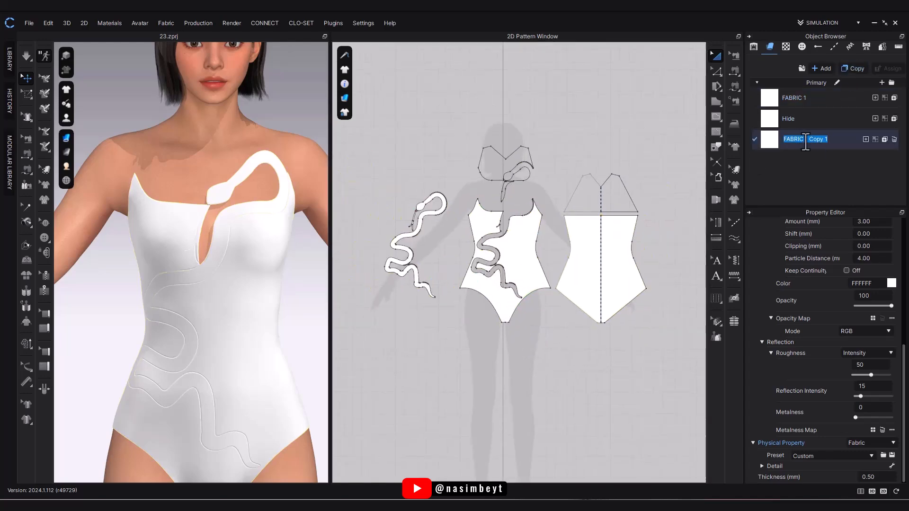
# Apply a wool normal map from the fabric library to FABRIC 1 and scale the map to 200%.
pyautogui.click(805, 100)
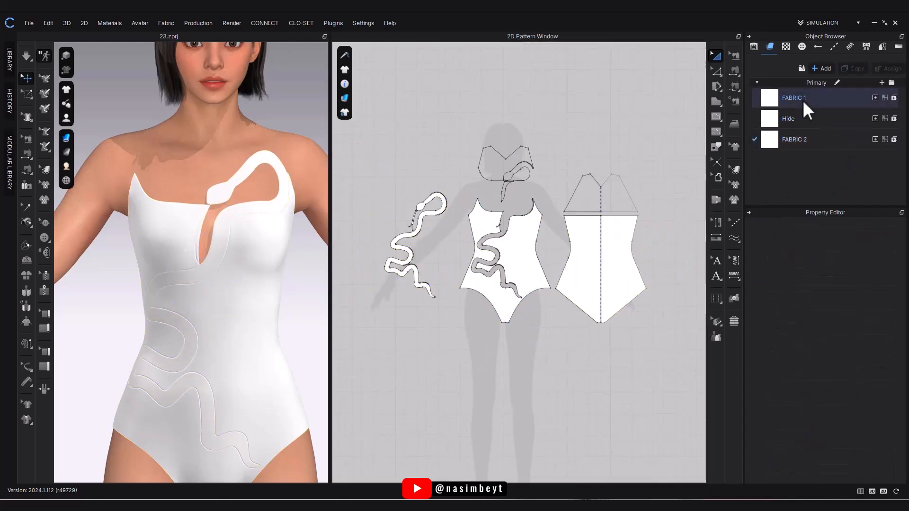
pyautogui.click(9, 59)
pyautogui.click(40, 109)
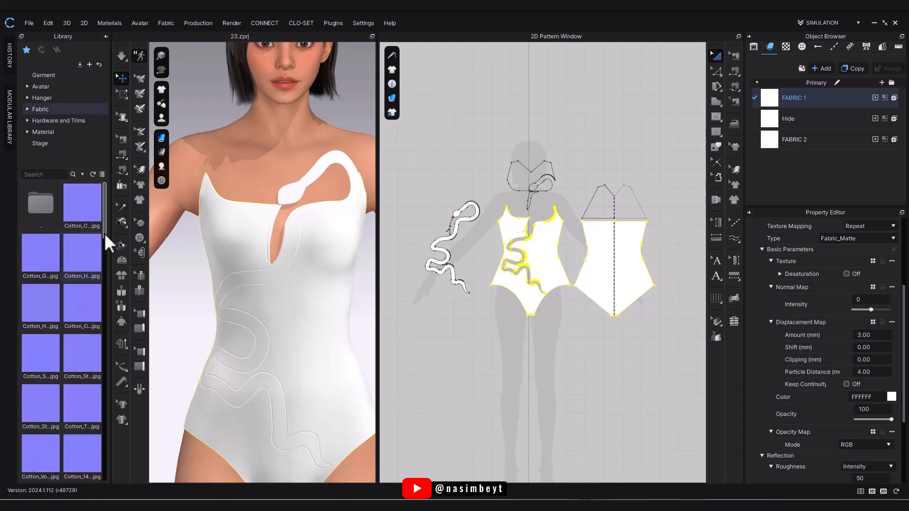
pyautogui.scroll(-10, 74, 402)
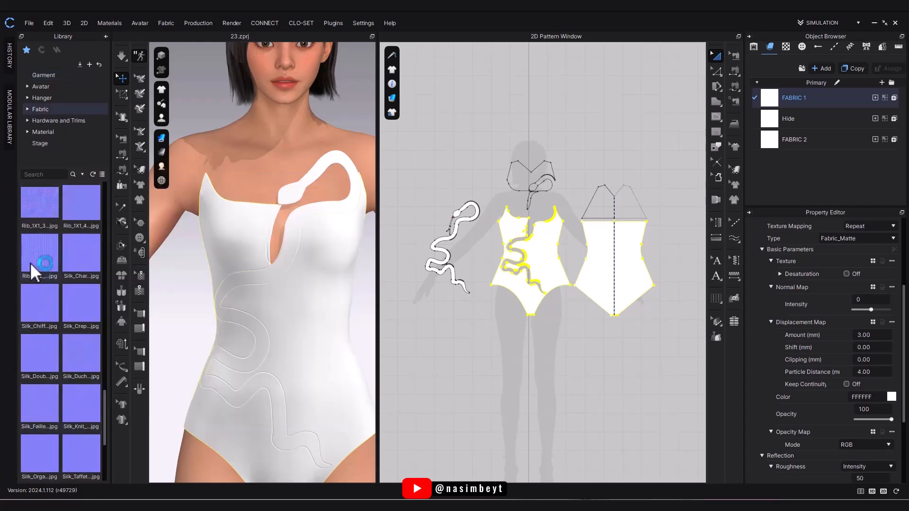
pyautogui.scroll(-2, 64, 331)
pyautogui.moveTo(64, 416)
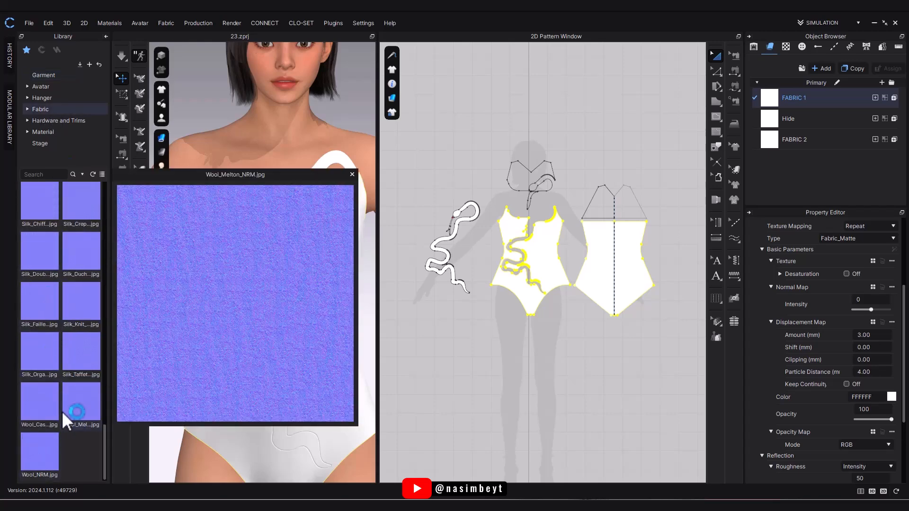
pyautogui.moveTo(51, 419); pyautogui.dragTo(855, 295)
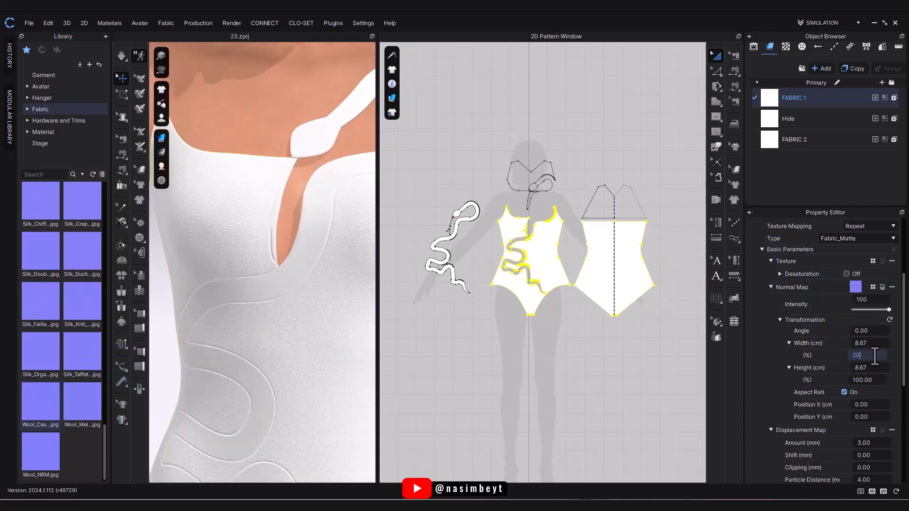
pyautogui.write('0')
pyautogui.press('Return')
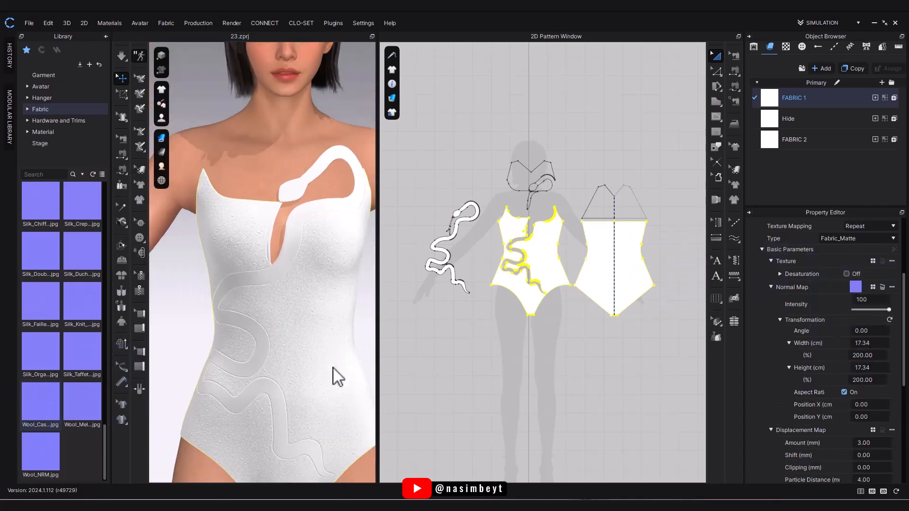
pyautogui.moveTo(333, 375); pyautogui.dragTo(266, 318, button='right')
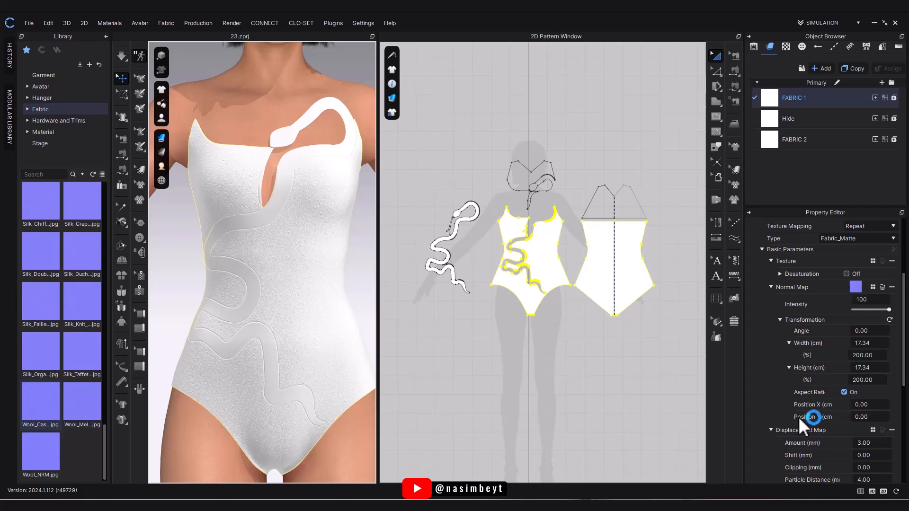
# Set FABRIC 1's material type to Fabric_Silk/Satin and its color to dark grey 343439.
pyautogui.click(839, 239)
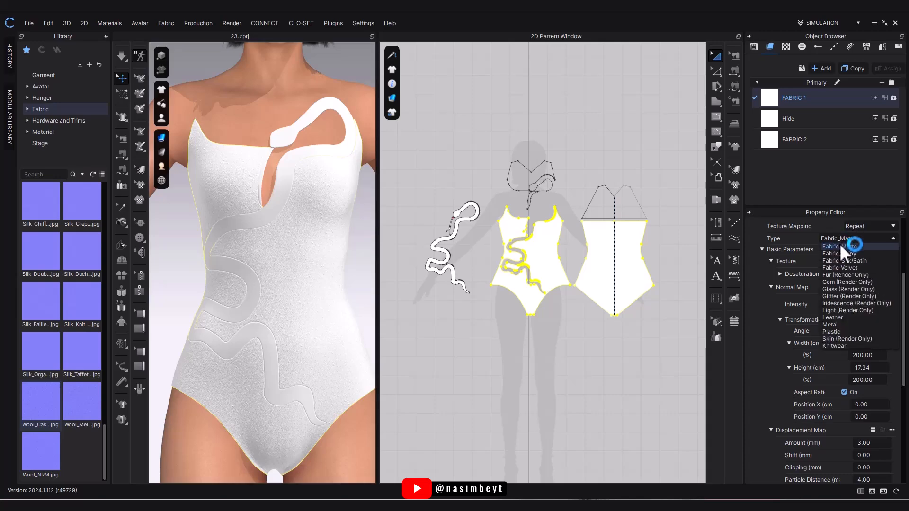
pyautogui.click(848, 260)
pyautogui.scroll(-2, 893, 422)
pyautogui.click(871, 448)
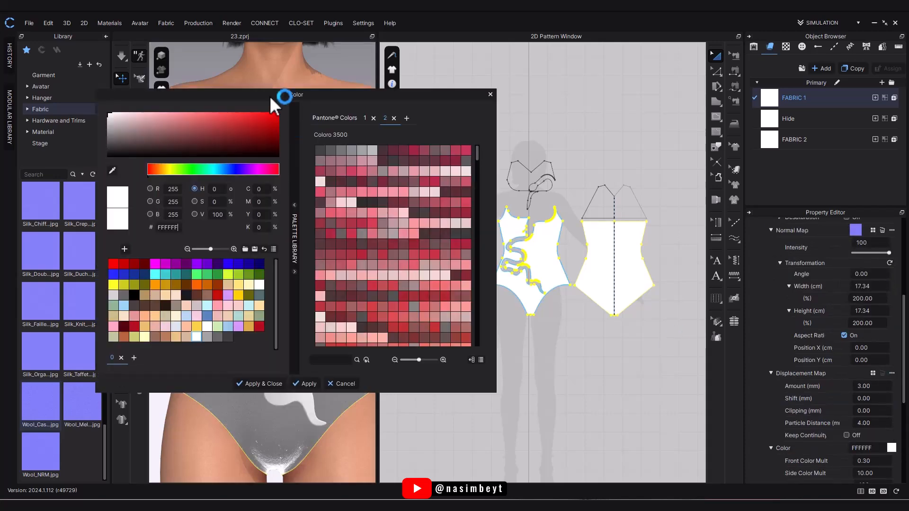
pyautogui.click(512, 314)
pyautogui.moveTo(458, 168); pyautogui.dragTo(448, 166)
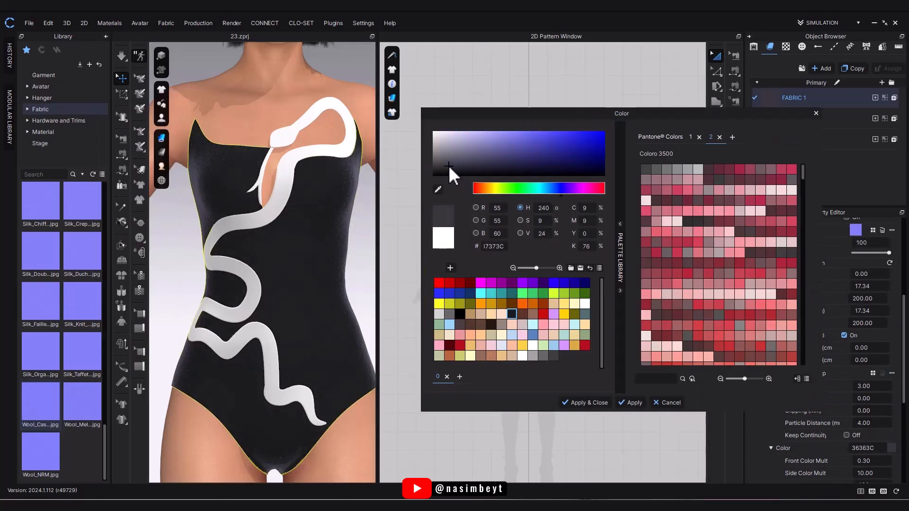
pyautogui.click(590, 406)
pyautogui.moveTo(237, 391)
pyautogui.mouseDown(button='right')
pyautogui.moveTo(294, 387)
pyautogui.moveTo(209, 416)
pyautogui.moveTo(242, 406)
pyautogui.mouseUp(button='right')
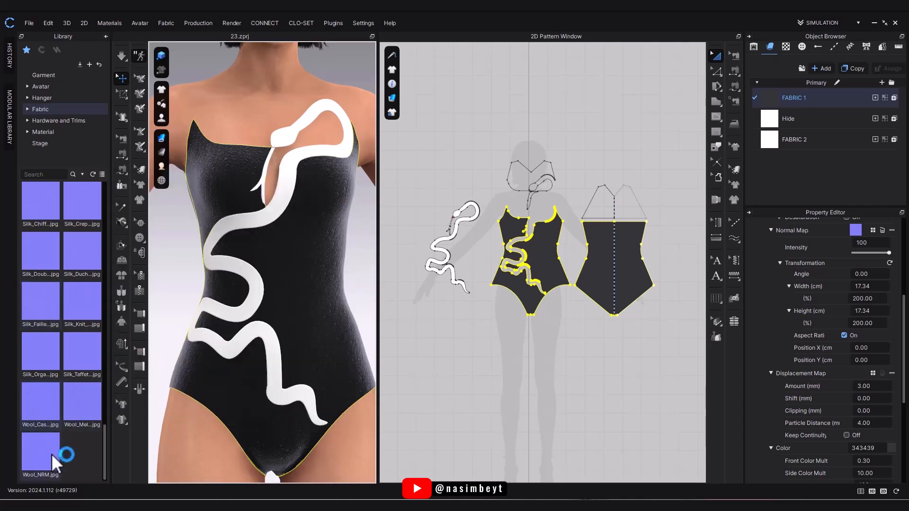
# Replace FABRIC 1's normal map with Wool_Melton_NRM from the library and scale it to 250%.
pyautogui.moveTo(76, 409); pyautogui.dragTo(860, 235)
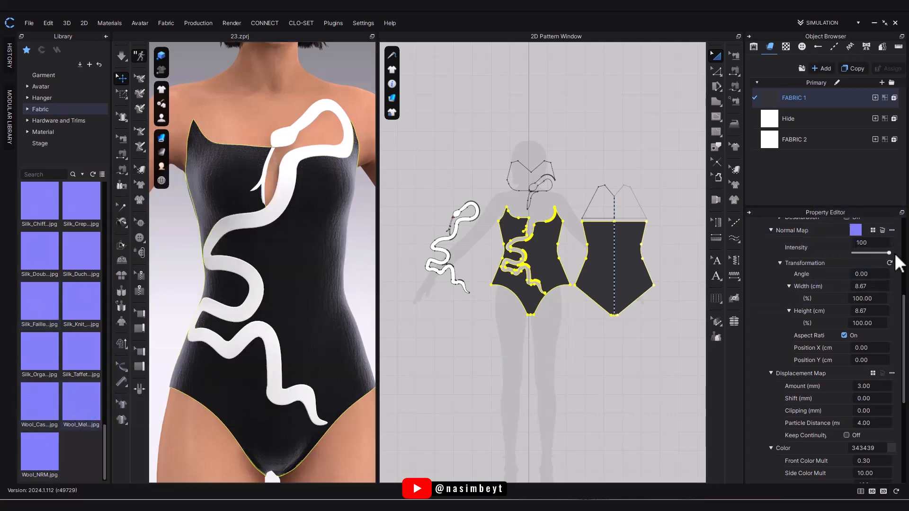
pyautogui.moveTo(217, 384); pyautogui.dragTo(236, 372, button='right')
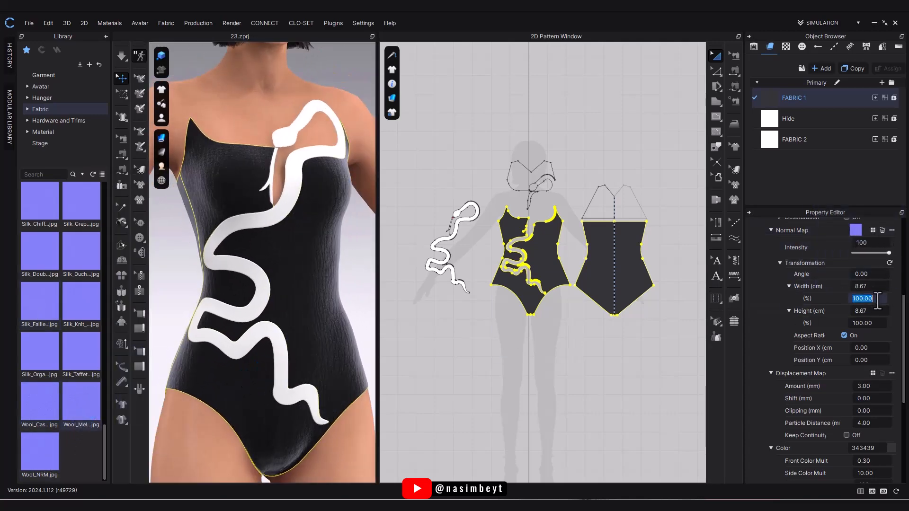
pyautogui.press('Return')
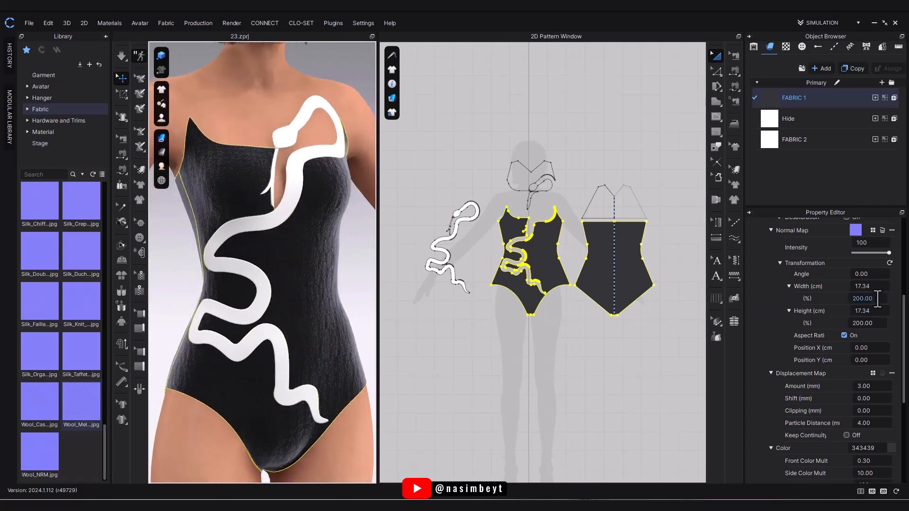
pyautogui.moveTo(328, 354)
pyautogui.mouseDown(button='right')
pyautogui.moveTo(272, 355)
pyautogui.moveTo(324, 354)
pyautogui.mouseUp(button='right')
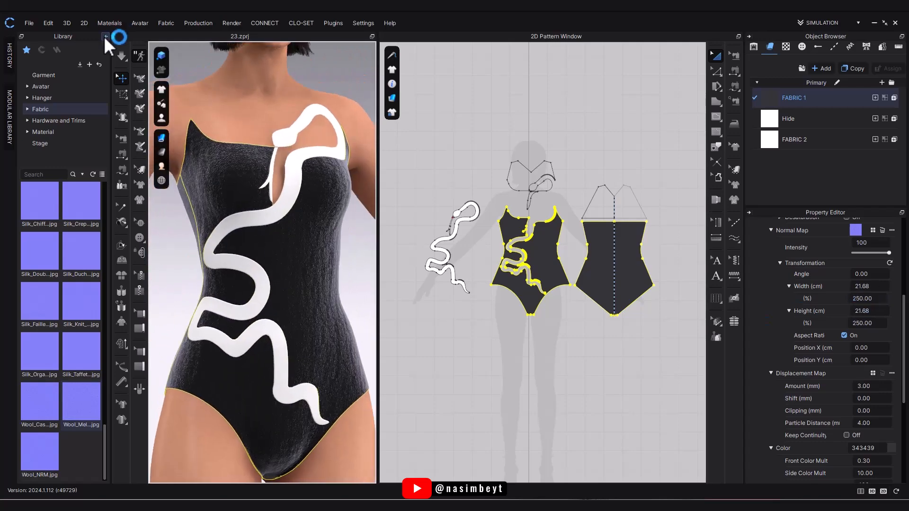
pyautogui.click(105, 37)
pyautogui.moveTo(265, 310); pyautogui.dragTo(294, 314, button='right')
pyautogui.click(496, 320)
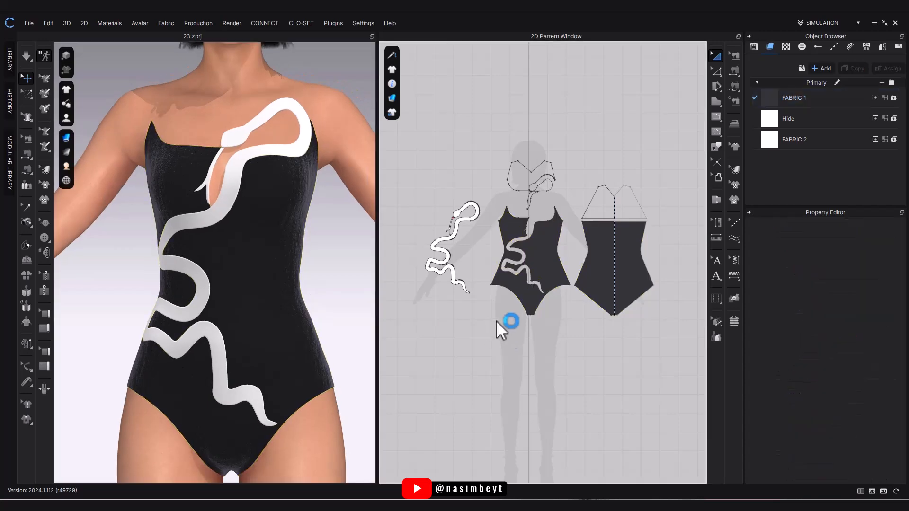
# Try to distribute internal lines between the two side seams of the main front pattern.
pyautogui.click(547, 263)
pyautogui.scroll(5, 547, 258)
pyautogui.click(608, 218)
pyautogui.click(717, 71)
pyautogui.click(586, 283)
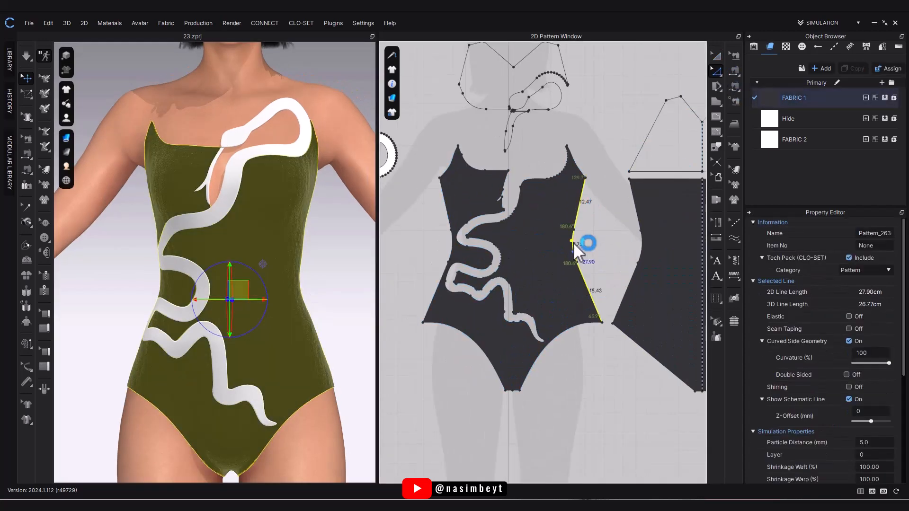
pyautogui.click(572, 244)
pyautogui.rightClick(448, 209)
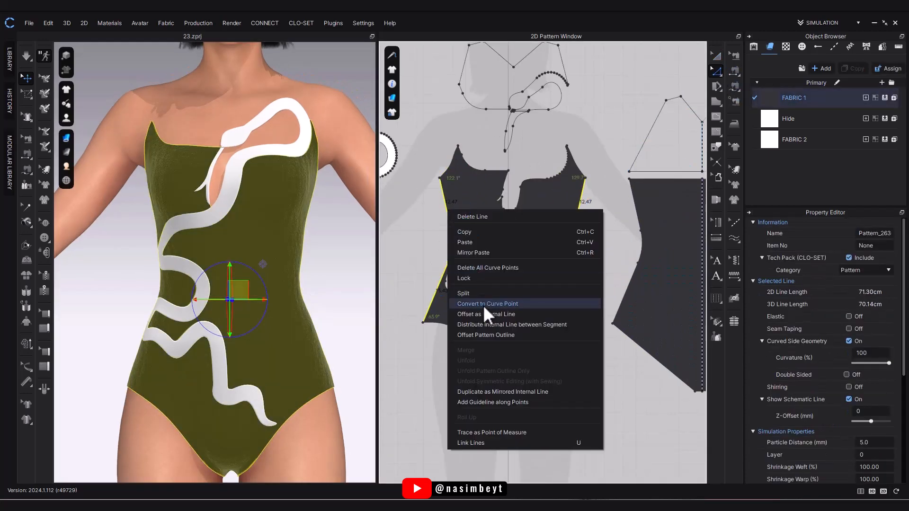
pyautogui.click(482, 305)
pyautogui.moveTo(459, 167); pyautogui.dragTo(327, 270)
pyautogui.click(389, 286)
pyautogui.click(389, 286)
pyautogui.click(389, 286)
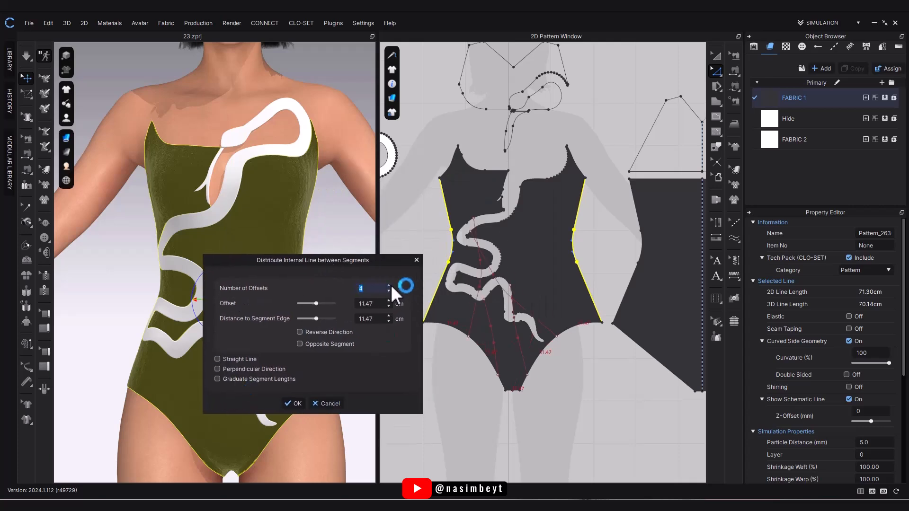
pyautogui.click(389, 285)
pyautogui.click(389, 286)
pyautogui.press('Return')
# Draw three curved vertical internal lines down the main front pattern beside the snake cutout.
pyautogui.click(587, 364)
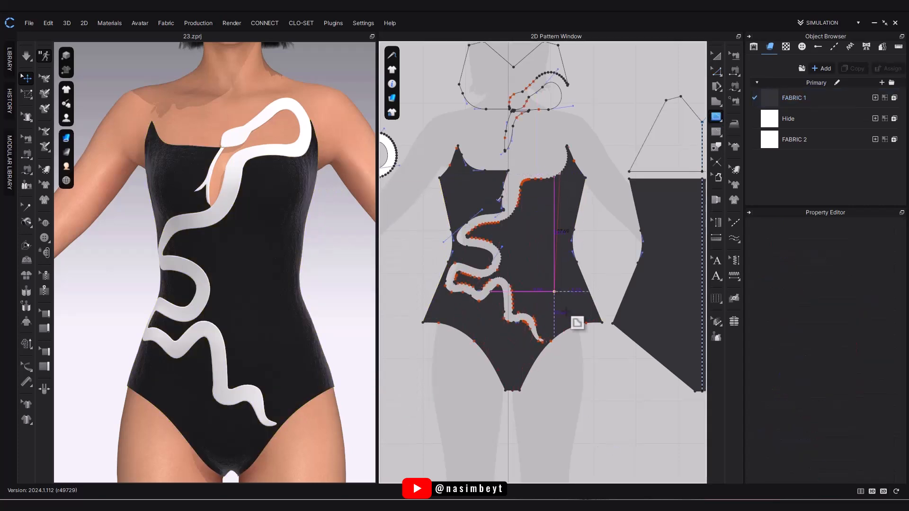
pyautogui.doubleClick(568, 329)
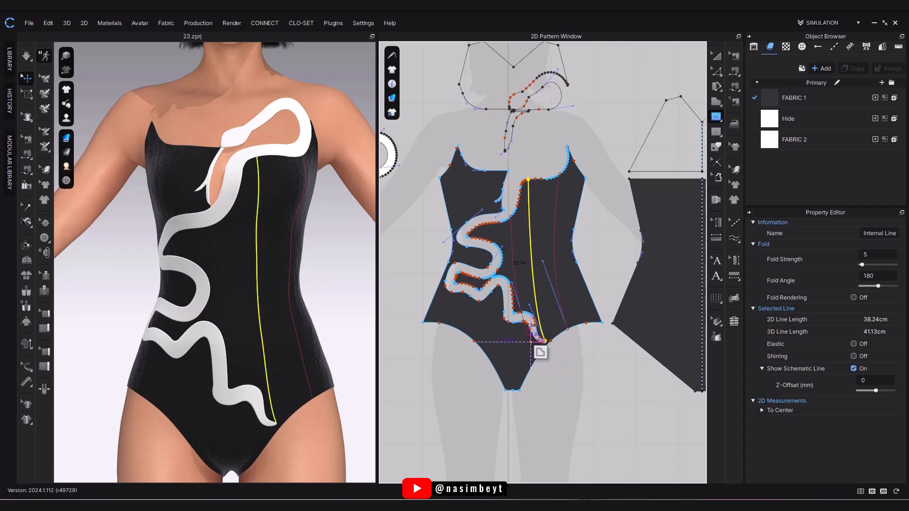
pyautogui.moveTo(313, 348); pyautogui.dragTo(342, 348, button='right')
# Delete the vertical internal lines from the main front pattern.
pyautogui.click(714, 76)
pyautogui.click(513, 255)
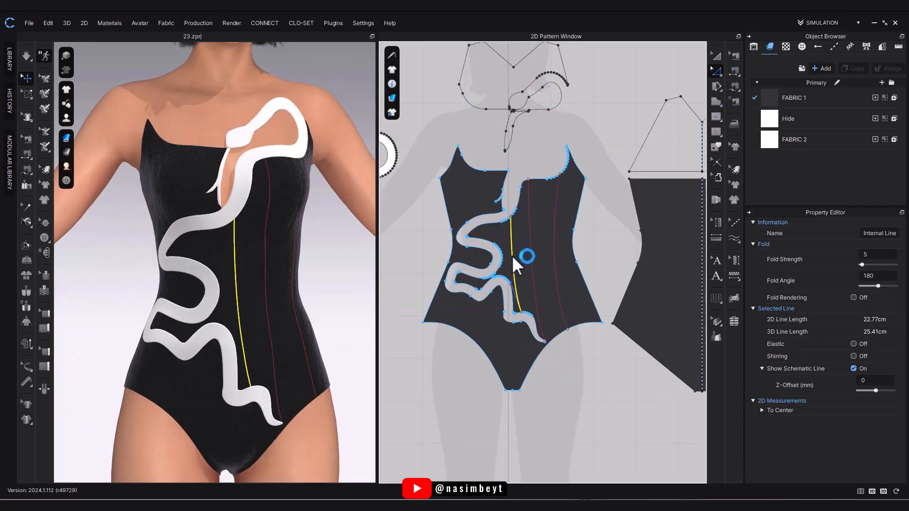
pyautogui.press('Delete')
pyautogui.moveTo(231, 450); pyautogui.dragTo(300, 458, button='right')
pyautogui.click(538, 305)
pyautogui.press('Delete')
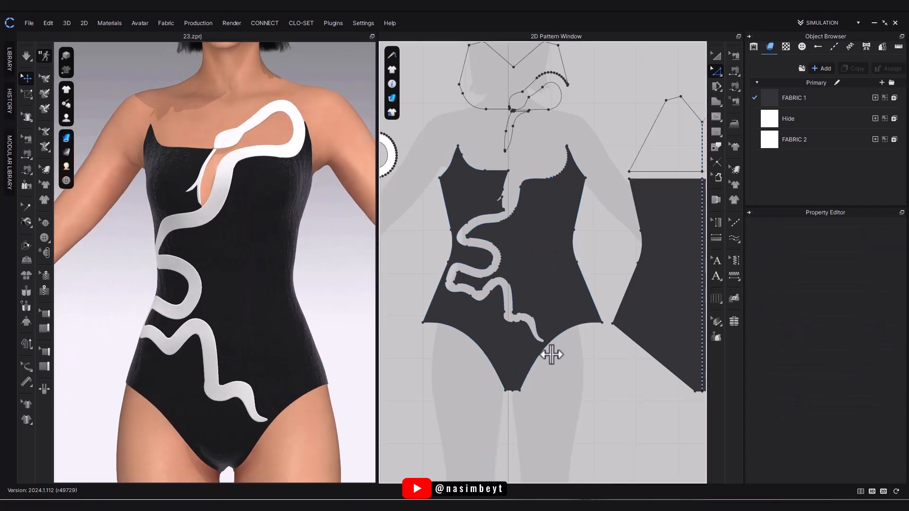
# Layer-clone the main front and back patterns, place the linked copies directly below the originals and simulate the garment.
pyautogui.click(716, 55)
pyautogui.scroll(-4, 468, 215)
pyautogui.click(509, 232)
pyautogui.keyDown('shift'); pyautogui.click(564, 254); pyautogui.keyUp('shift')
pyautogui.rightClick(564, 254)
pyautogui.click(601, 279)
pyautogui.click(540, 373)
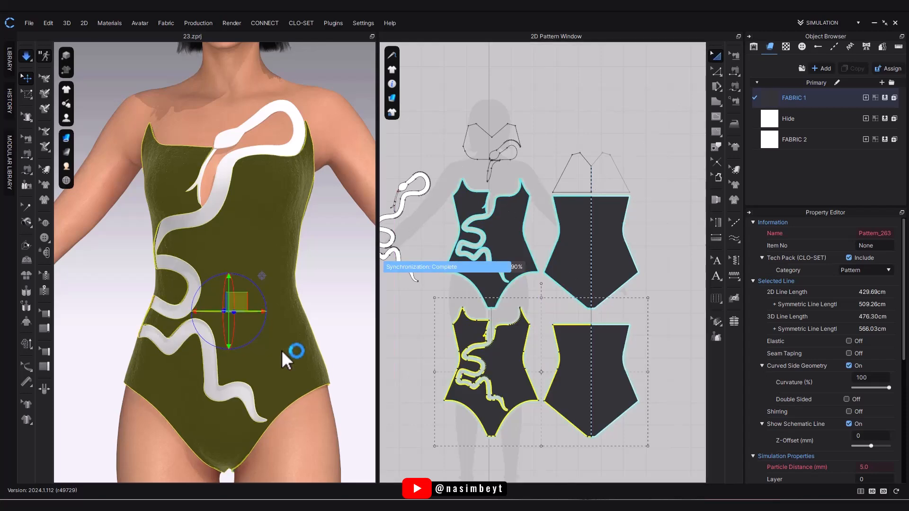
pyautogui.moveTo(238, 353); pyautogui.dragTo(245, 354, button='right')
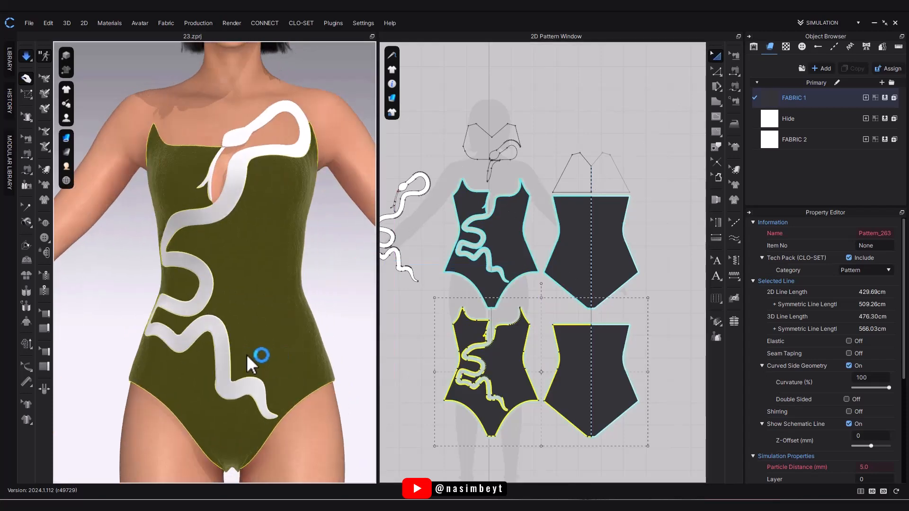
pyautogui.press('space')
# Set the front and back patterns and their clones to 5 mm particle distance and 0.5 additional collision thickness, then resimulate.
pyautogui.keyDown('shift'); pyautogui.click(568, 258); pyautogui.keyUp('shift')
pyautogui.keyDown('shift'); pyautogui.click(509, 251); pyautogui.keyUp('shift')
pyautogui.scroll(-3, 886, 466)
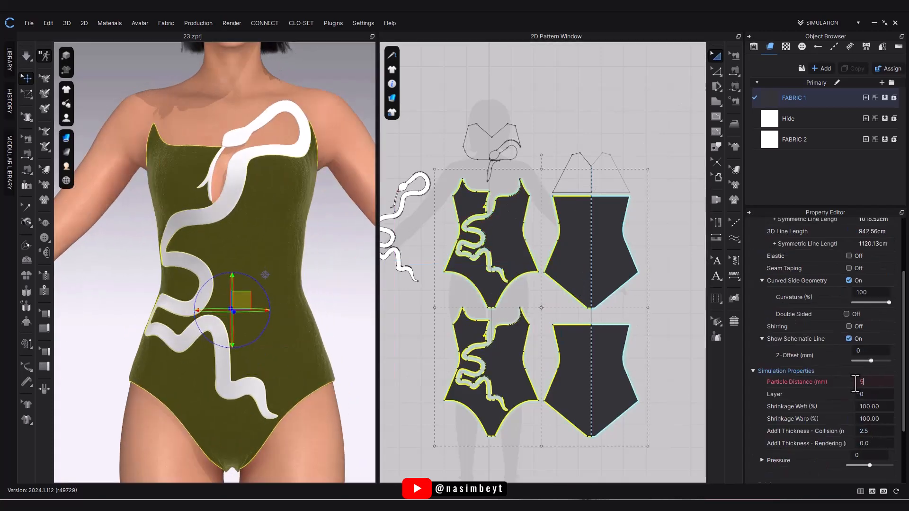
pyautogui.click(876, 431)
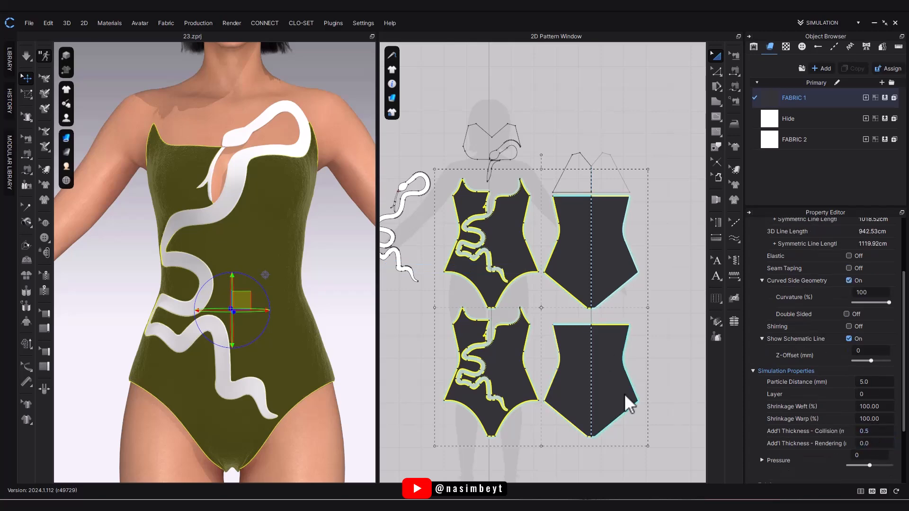
pyautogui.click(537, 464)
pyautogui.press('space')
pyautogui.moveTo(287, 378); pyautogui.dragTo(303, 397, button='right')
pyautogui.press('space')
# Examine the short seam segments at the tips of the main front's two armhole peaks with Edit Sewing.
pyautogui.scroll(2, 479, 157)
pyautogui.click(734, 56)
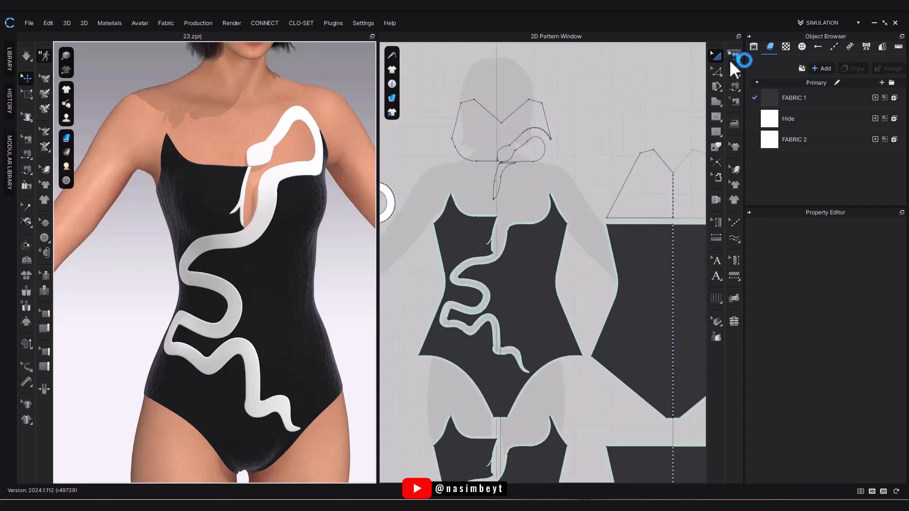
pyautogui.scroll(8, 622, 272)
pyautogui.click(620, 267)
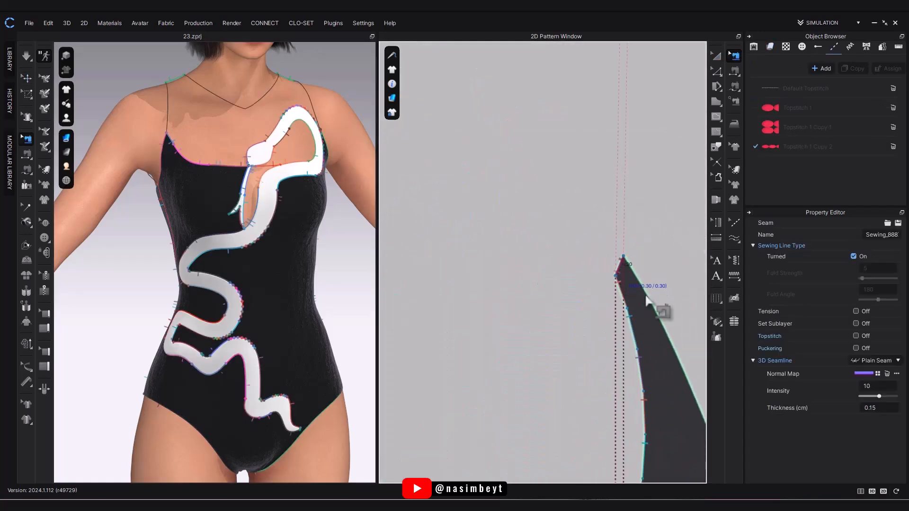
pyautogui.scroll(-7, 649, 299)
pyautogui.scroll(4, 632, 166)
pyautogui.click(644, 247)
pyautogui.scroll(-5, 645, 249)
# Round the pointed armhole peak tips on both sides of the main front pattern and simulate the garment.
pyautogui.click(717, 72)
pyautogui.click(737, 125)
pyautogui.scroll(5, 447, 270)
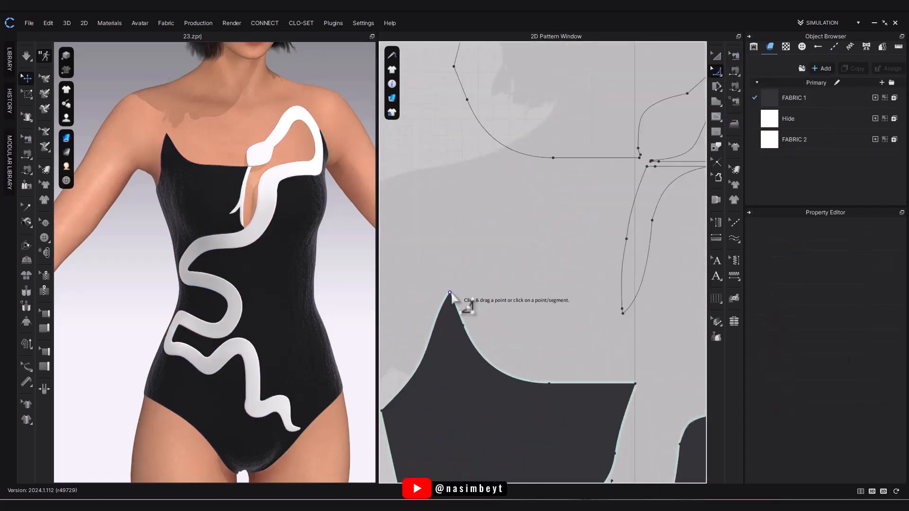
pyautogui.moveTo(452, 310); pyautogui.dragTo(452, 312)
pyautogui.scroll(-4, 473, 303)
pyautogui.scroll(4, 569, 275)
pyautogui.scroll(4, 587, 263)
pyautogui.moveTo(548, 249); pyautogui.dragTo(517, 296)
pyautogui.press('space')
pyautogui.moveTo(284, 326)
pyautogui.mouseDown(button='right')
pyautogui.moveTo(249, 326)
pyautogui.moveTo(270, 331)
pyautogui.mouseUp(button='right')
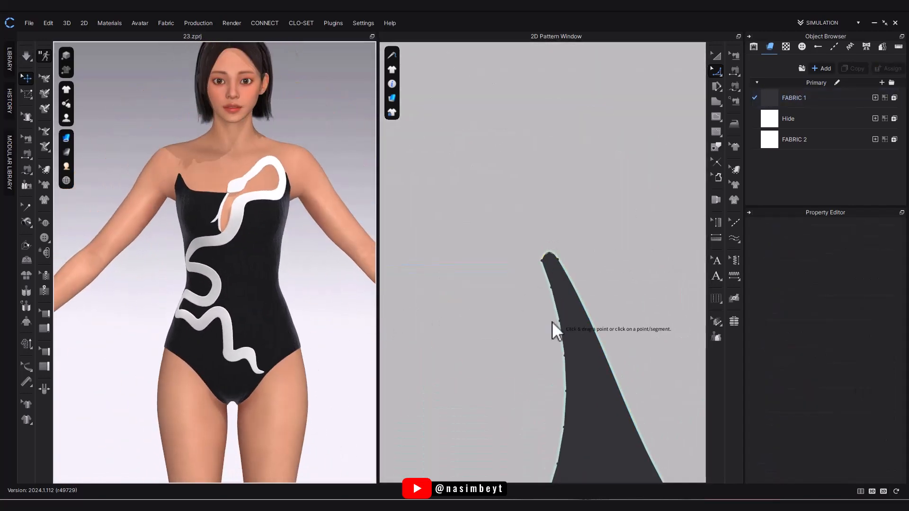
# Layer-clone the snake body and tongue patterns over the originals and place the copies beside them.
pyautogui.scroll(-8, 578, 284)
pyautogui.press('a')
pyautogui.moveTo(484, 272); pyautogui.dragTo(600, 246, button='middle')
pyautogui.moveTo(540, 202); pyautogui.dragTo(534, 263, button='middle')
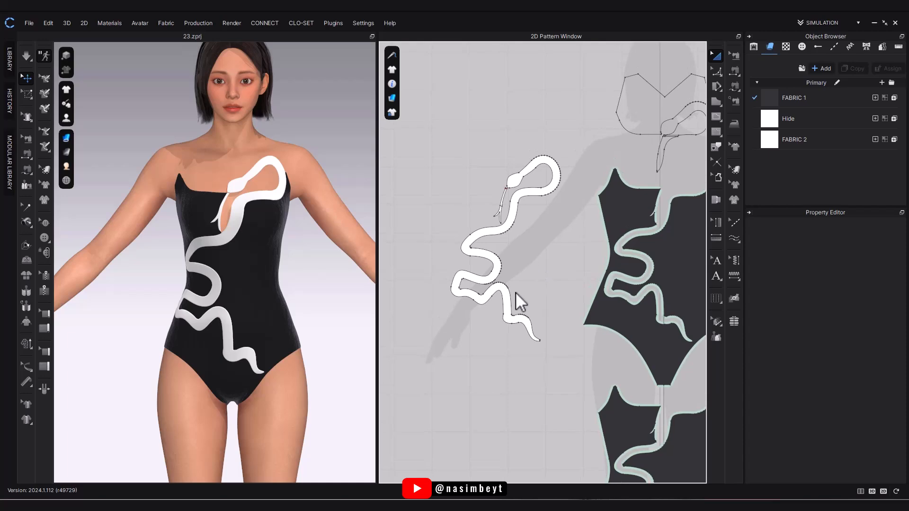
pyautogui.moveTo(563, 166); pyautogui.dragTo(560, 177)
pyautogui.moveTo(502, 227); pyautogui.dragTo(561, 228, button='middle')
pyautogui.rightClick(559, 266)
pyautogui.click(610, 282)
pyautogui.click(485, 245)
# Remove linked editing from the copied snake body and tongue and scale the copies up slightly.
pyautogui.moveTo(552, 112)
pyautogui.mouseDown()
pyautogui.moveTo(520, 192)
pyautogui.moveTo(422, 353)
pyautogui.mouseUp()
pyautogui.rightClick(474, 265)
pyautogui.click(527, 237)
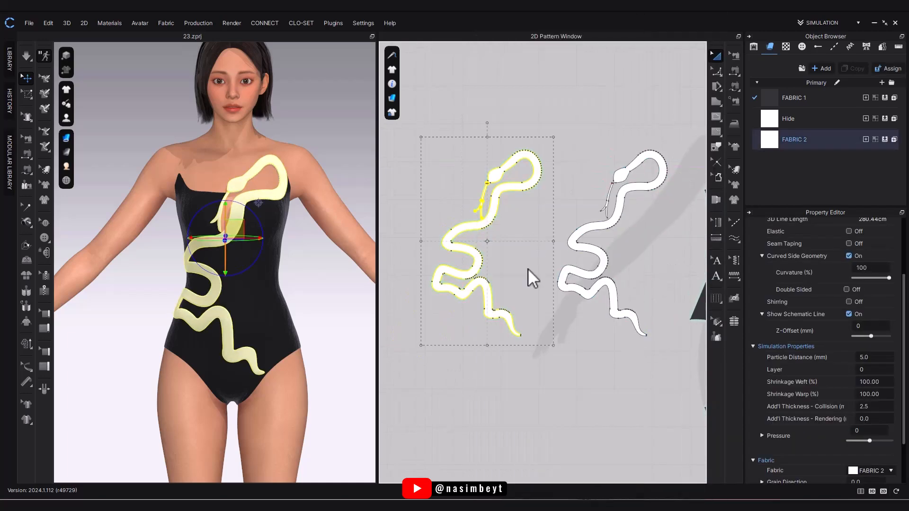
pyautogui.click(528, 269)
pyautogui.click(489, 288)
pyautogui.moveTo(553, 346); pyautogui.dragTo(565, 359)
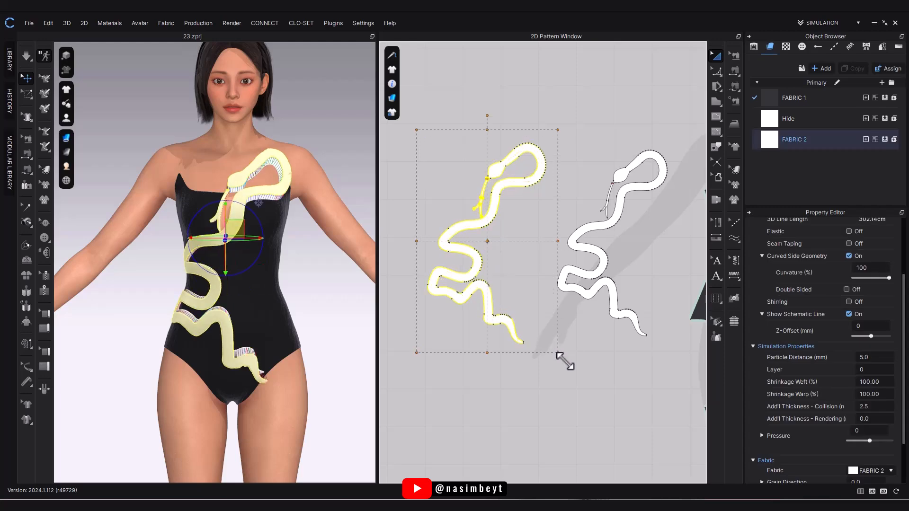
# Simulate the garment with the enlarged snake layer over the original one.
pyautogui.press('space')
pyautogui.moveTo(346, 351); pyautogui.dragTo(343, 327, button='right')
pyautogui.press('space')
pyautogui.press('space')
pyautogui.click(561, 380)
pyautogui.press('space')
pyautogui.scroll(3, 206, 325)
# Set the enlarged snake body's pressure to 62 during simulation and check its puffed volume from the side.
pyautogui.click(488, 307)
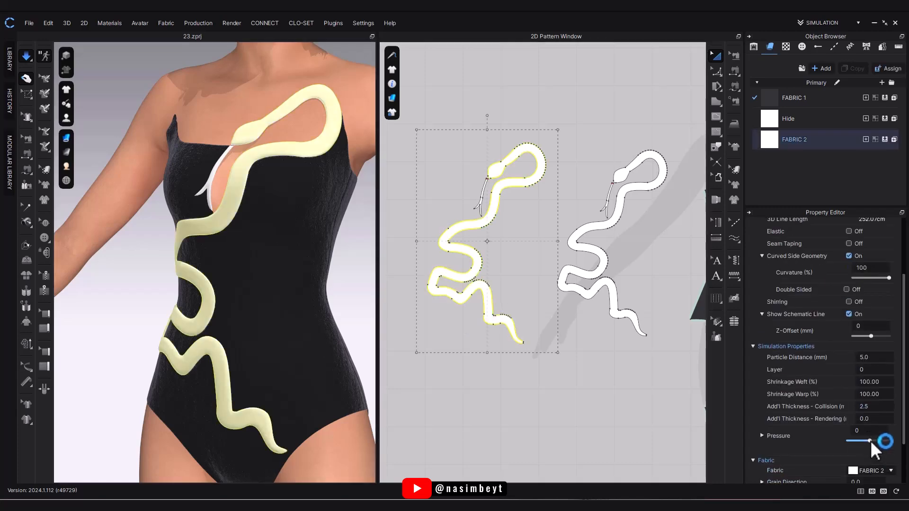
pyautogui.moveTo(882, 441); pyautogui.dragTo(890, 441)
pyautogui.moveTo(341, 374); pyautogui.dragTo(236, 378, button='right')
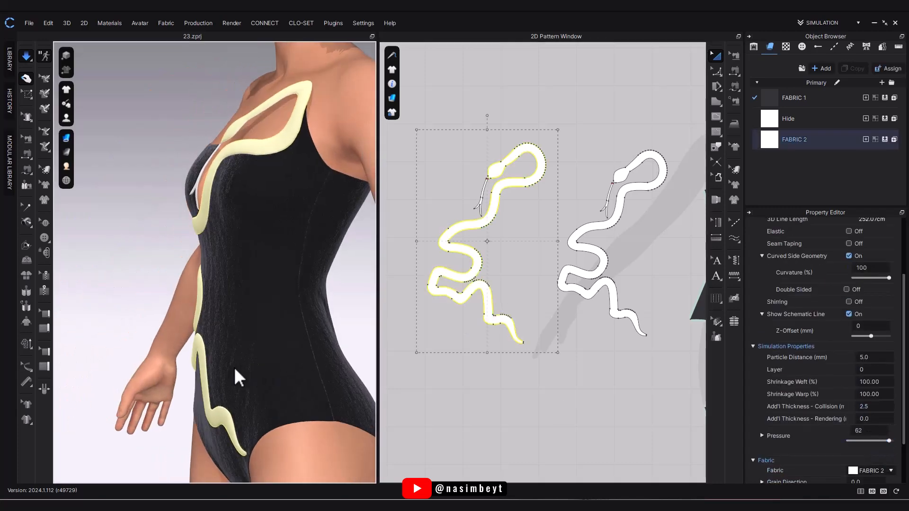
pyautogui.moveTo(316, 347); pyautogui.dragTo(264, 356, button='right')
pyautogui.press('space')
pyautogui.click(540, 247)
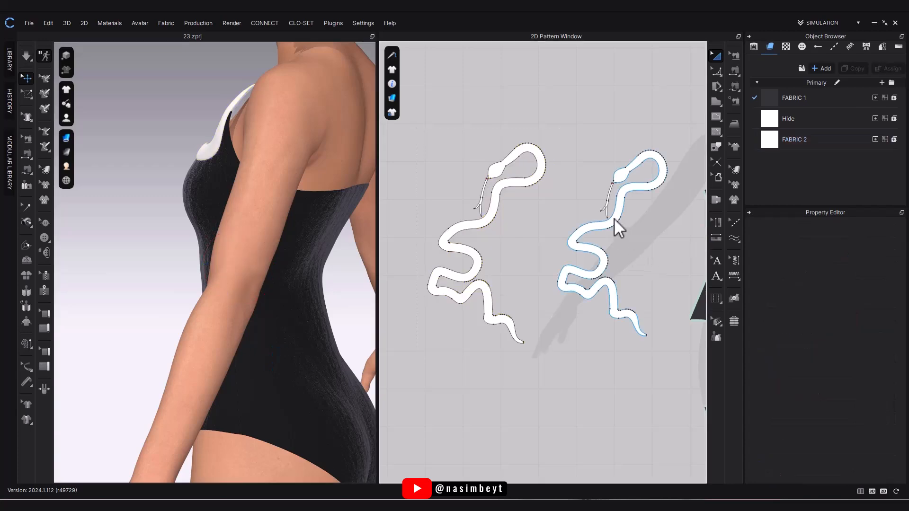
# Duplicate FABRIC 2 as FABRIC 3 and use it for the original snake body and tongue.
pyautogui.click(803, 141)
pyautogui.click(853, 70)
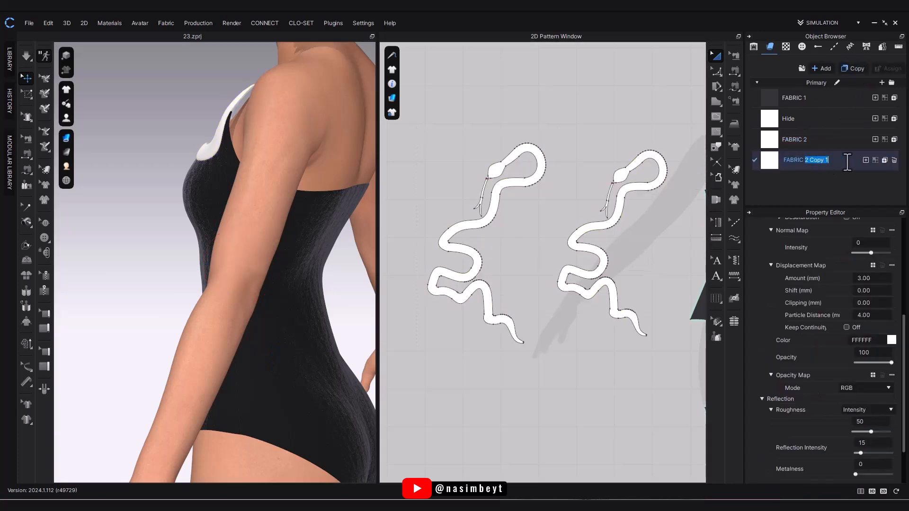
pyautogui.click(637, 174)
pyautogui.click(808, 161)
# Set FABRIC 3's physical property preset to Trim_Fusible_Rigid and simulate the garment.
pyautogui.scroll(-10, 824, 379)
pyautogui.click(832, 453)
pyautogui.click(826, 410)
pyautogui.press('space')
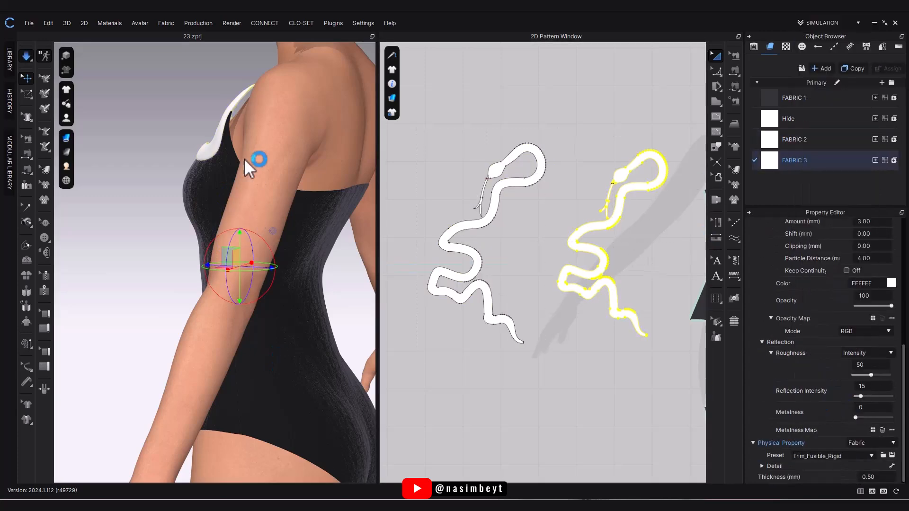
pyautogui.moveTo(221, 152); pyautogui.dragTo(363, 161, button='right')
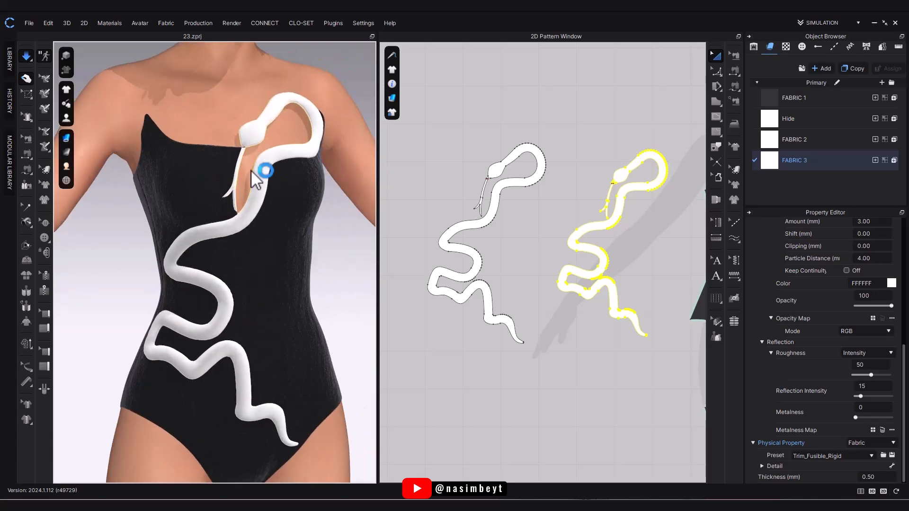
pyautogui.moveTo(256, 180); pyautogui.dragTo(312, 162, button='right')
pyautogui.click(251, 114)
pyautogui.click(249, 102)
pyautogui.press('space')
# Freeze the original snake body and tongue patterns and simulate the garment.
pyautogui.rightClick(611, 204)
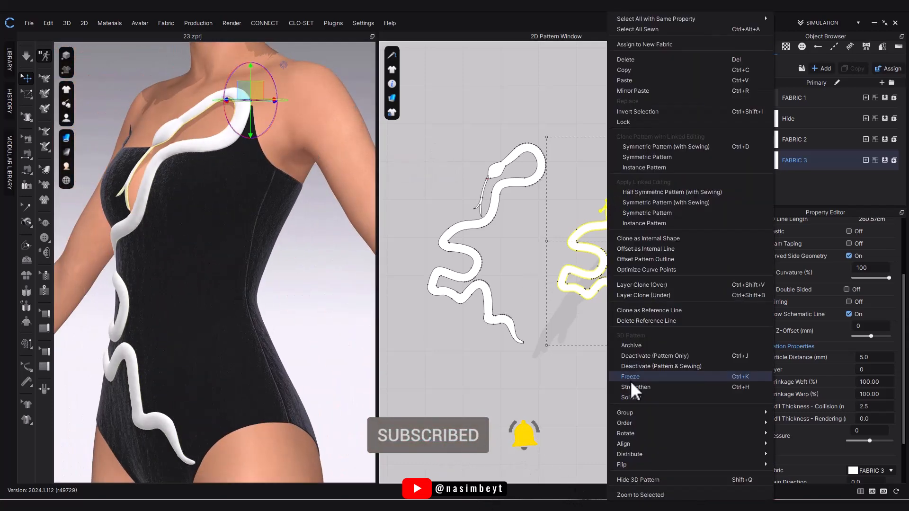
pyautogui.click(744, 380)
pyautogui.click(592, 379)
pyautogui.press('space')
pyautogui.scroll(-2, 213, 330)
pyautogui.moveTo(204, 330)
pyautogui.mouseDown(button='right')
pyautogui.moveTo(331, 330)
pyautogui.moveTo(188, 331)
pyautogui.mouseUp(button='right')
# Set the enlarged snake body and tongue to 7.0 mm additional collision thickness and resimulate.
pyautogui.click(164, 225)
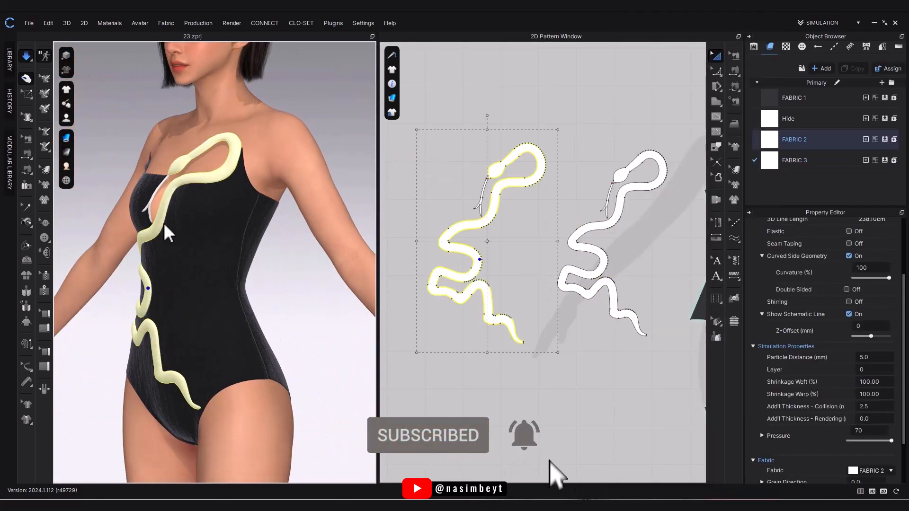
pyautogui.click(481, 204)
pyautogui.doubleClick(871, 406)
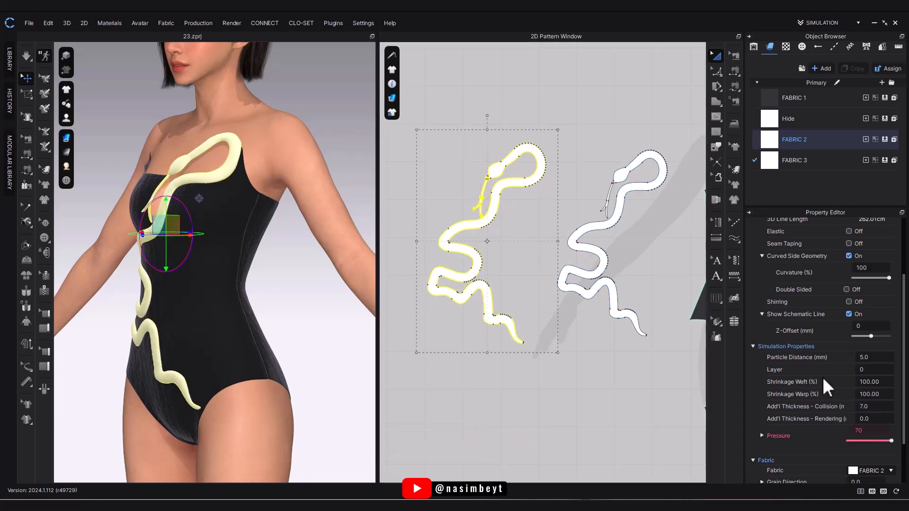
pyautogui.press('space')
pyautogui.moveTo(243, 391); pyautogui.dragTo(210, 396, button='right')
pyautogui.press('space')
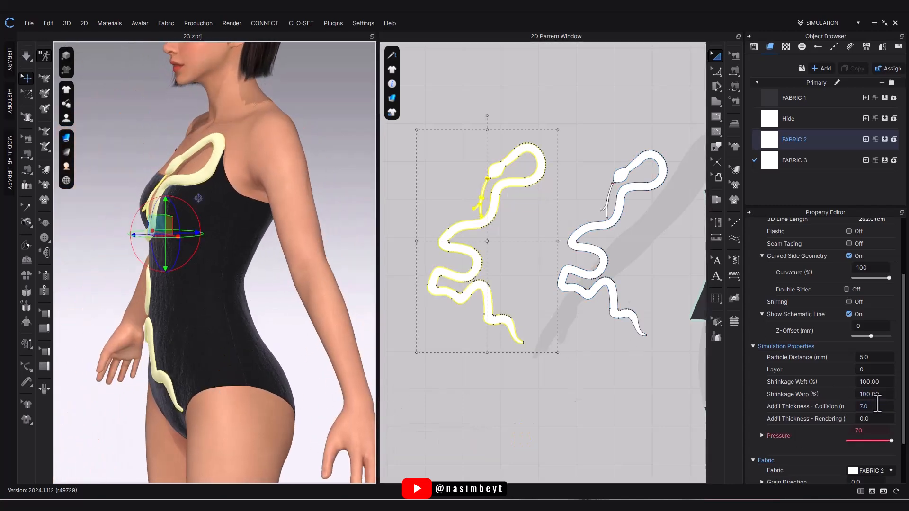
# Layer-clone the enlarged snake body and tongue over, place the linked copies beside them and simulate the garment.
pyautogui.moveTo(568, 371); pyautogui.dragTo(655, 384, button='middle')
pyautogui.moveTo(475, 382); pyautogui.dragTo(649, 136)
pyautogui.rightClick(608, 194)
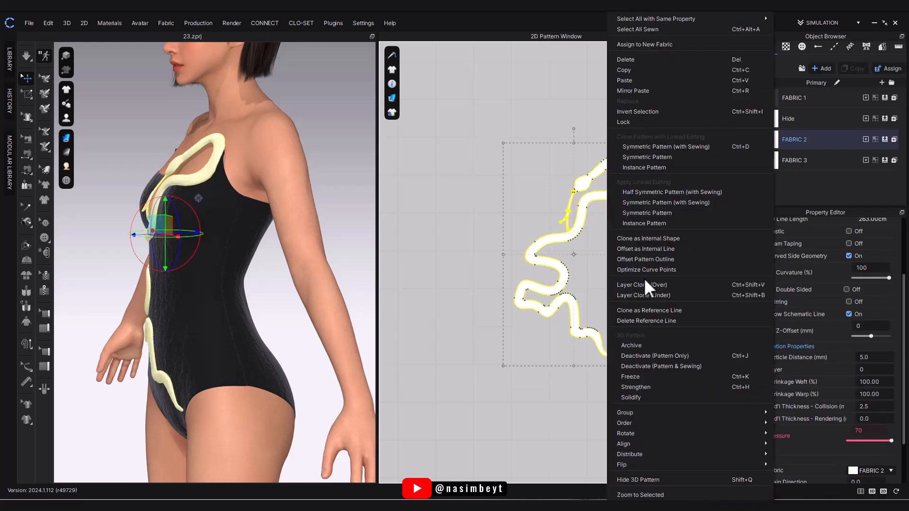
pyautogui.click(643, 284)
pyautogui.click(474, 255)
pyautogui.click(418, 344)
pyautogui.press('space')
pyautogui.moveTo(235, 360); pyautogui.dragTo(313, 373, button='right')
pyautogui.press('space')
# Unfreeze the original snake body and tongue patterns and simulate the garment.
pyautogui.moveTo(500, 371); pyautogui.dragTo(464, 365, button='middle')
pyautogui.click(669, 185)
pyautogui.keyDown('shift'); pyautogui.click(656, 209); pyautogui.keyUp('shift')
pyautogui.rightClick(657, 208)
pyautogui.click(692, 300)
pyautogui.press('space')
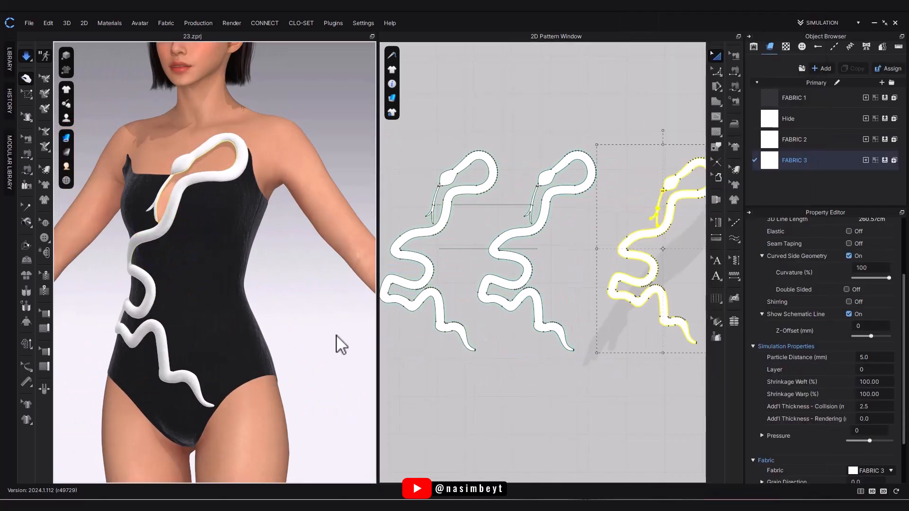
pyautogui.press('space')
# Try the Trim_Full_Grain_Leather physical preset on FABRIC 3 and simulate the garment.
pyautogui.click(796, 160)
pyautogui.scroll(-10, 851, 333)
pyautogui.click(871, 456)
pyautogui.click(842, 398)
pyautogui.press('space')
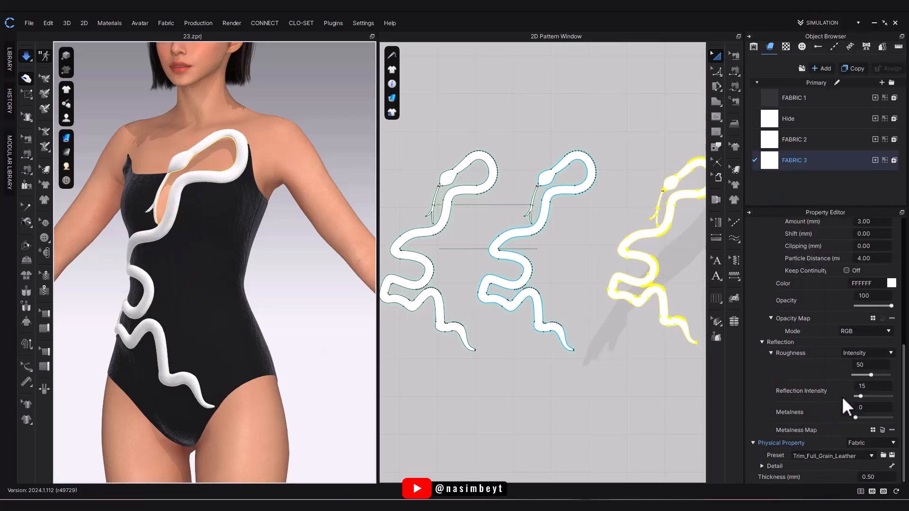
pyautogui.moveTo(327, 382); pyautogui.dragTo(218, 382, button='right')
pyautogui.press('space')
# Set FABRIC 3's physical property preset to Trim_Hardware.
pyautogui.click(840, 454)
pyautogui.click(815, 413)
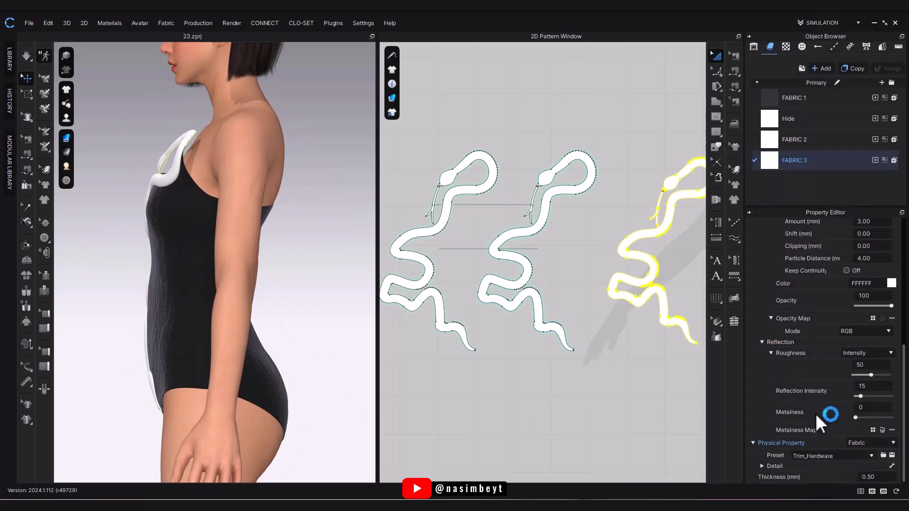
# Try FABRIC 3 with the (Default_for_Simulation) physical preset and one other preset, simulating the garment with each.
pyautogui.click(836, 456)
pyautogui.click(842, 15)
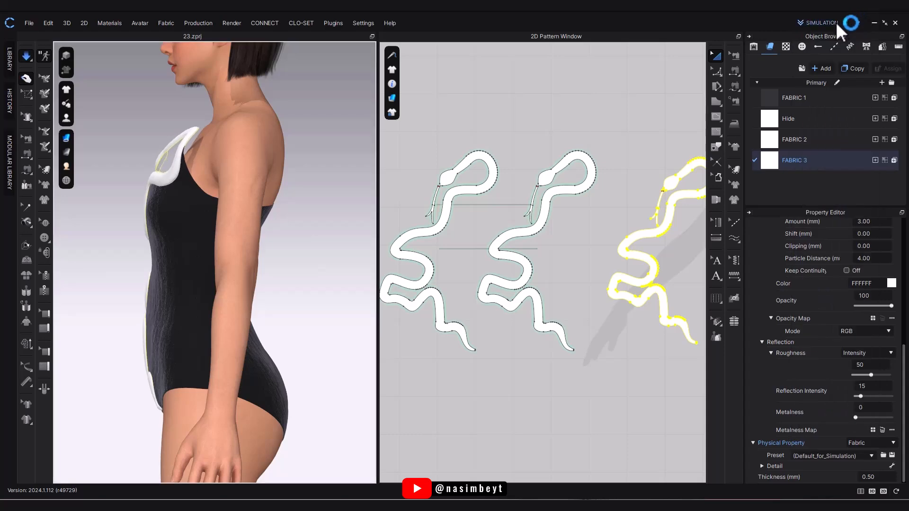
pyautogui.press('space')
pyautogui.click(837, 455)
pyautogui.click(842, 397)
pyautogui.press('space')
# Set the additional collision thickness of the snake pattern made of FABRIC 3 to 0.5 mm.
pyautogui.click(671, 212)
pyautogui.press('space')
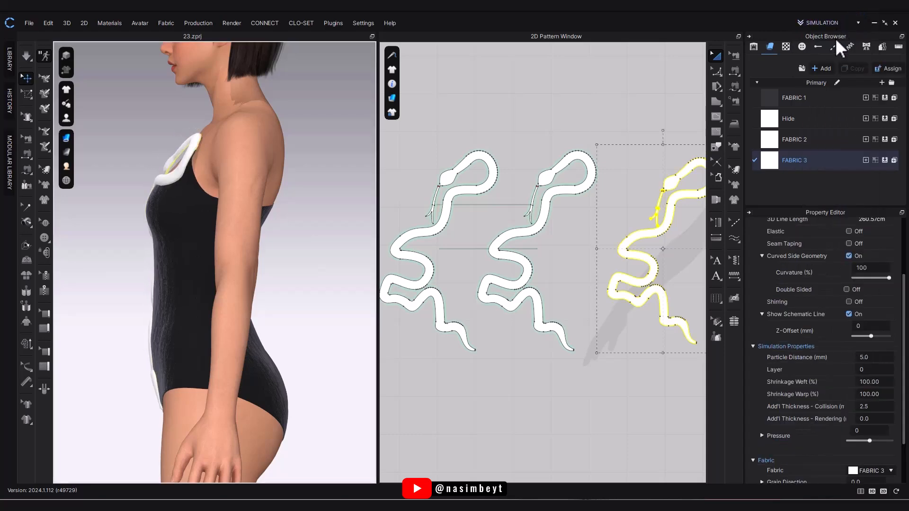
pyautogui.rightClick(672, 212)
pyautogui.click(719, 399)
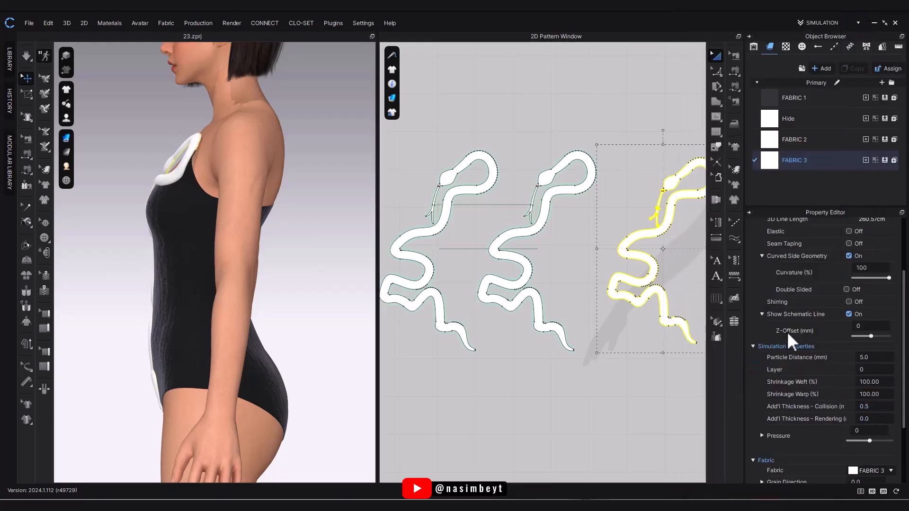
# Assign the Trim_Hardware physical preset to FABRIC 3.
pyautogui.click(813, 157)
pyautogui.click(833, 456)
pyautogui.click(830, 415)
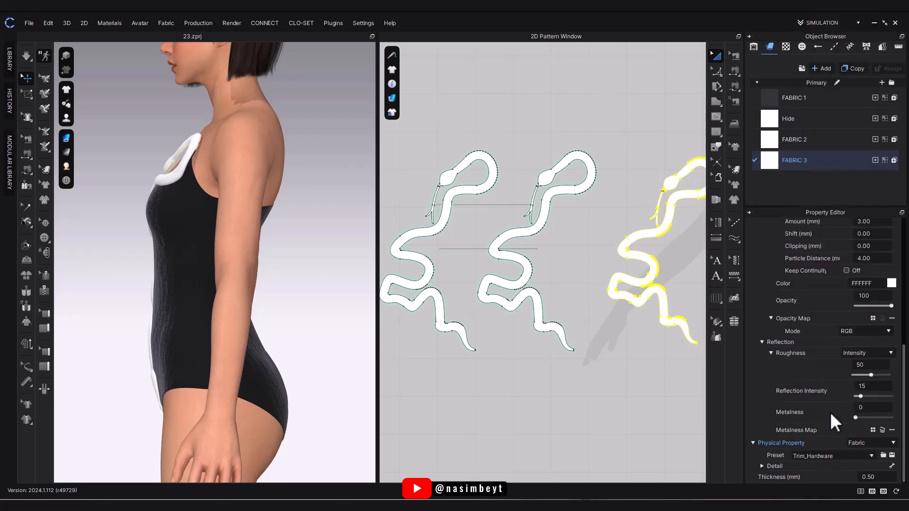
# Assign the Trim_Fusible_Rigid physical preset to the Hide fabric.
pyautogui.moveTo(189, 268); pyautogui.dragTo(268, 265, button='right')
pyautogui.scroll(-4, 503, 265)
pyautogui.click(800, 119)
pyautogui.click(833, 456)
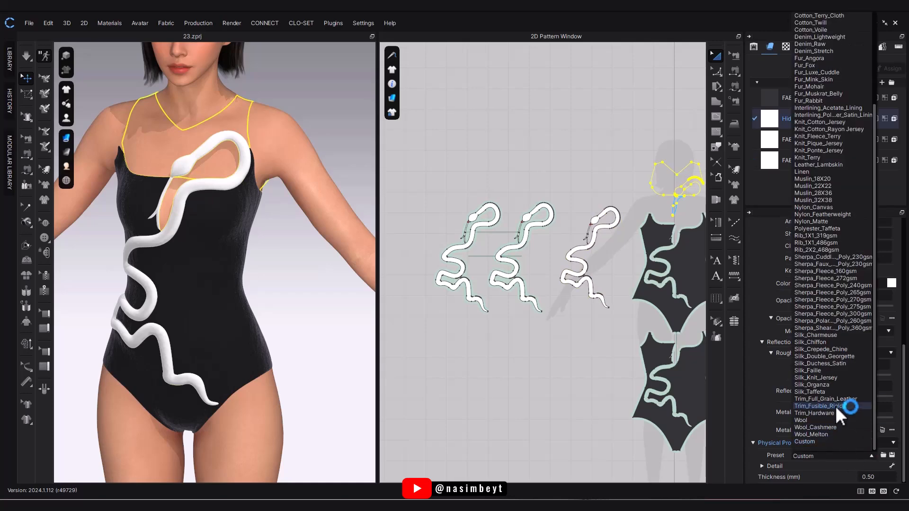
pyautogui.click(838, 405)
# Try to raise the shoulder edges of the front and back Hide panels by five nudges and simulate the result.
pyautogui.moveTo(300, 274); pyautogui.dragTo(204, 265, button='right')
pyautogui.moveTo(454, 260); pyautogui.dragTo(308, 270, button='right')
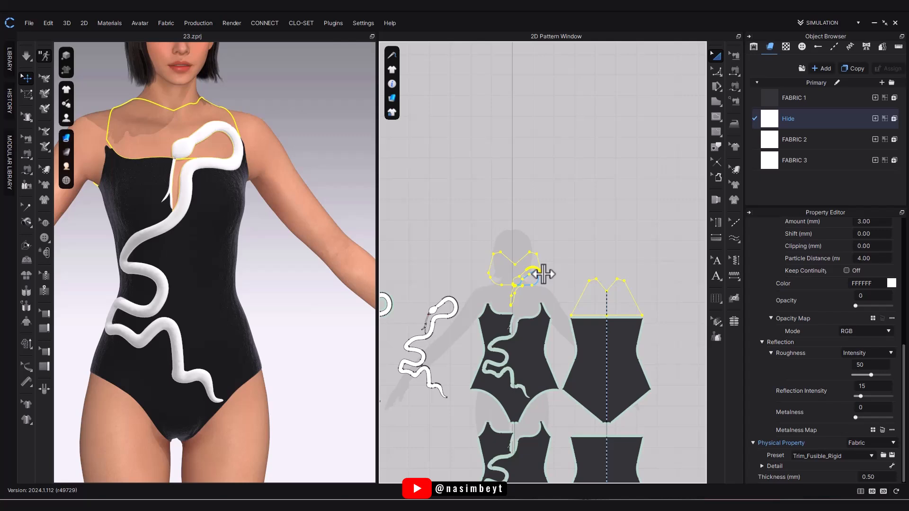
pyautogui.click(592, 223)
pyautogui.click(716, 71)
pyautogui.click(741, 74)
pyautogui.click(621, 279)
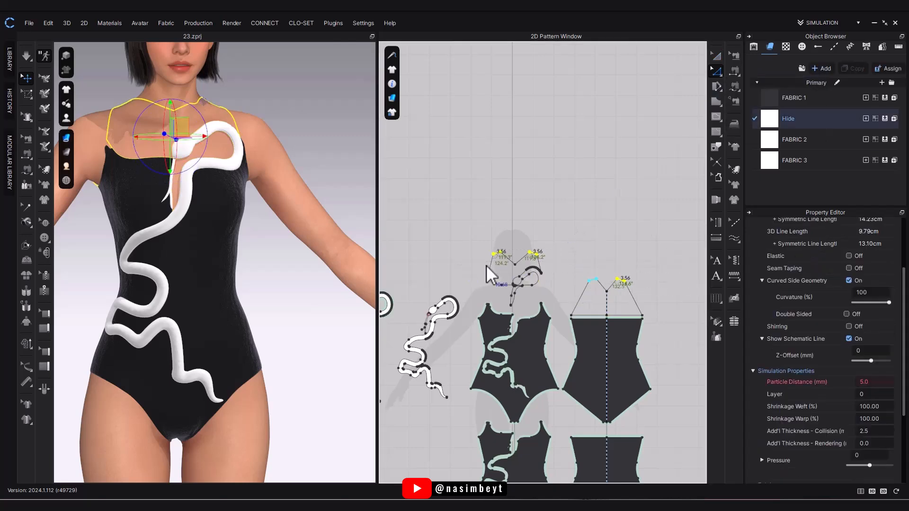
pyautogui.press('Up')
pyautogui.press('Up')
pyautogui.press('Up')
pyautogui.press('Up')
pyautogui.press('Up')
pyautogui.press('space')
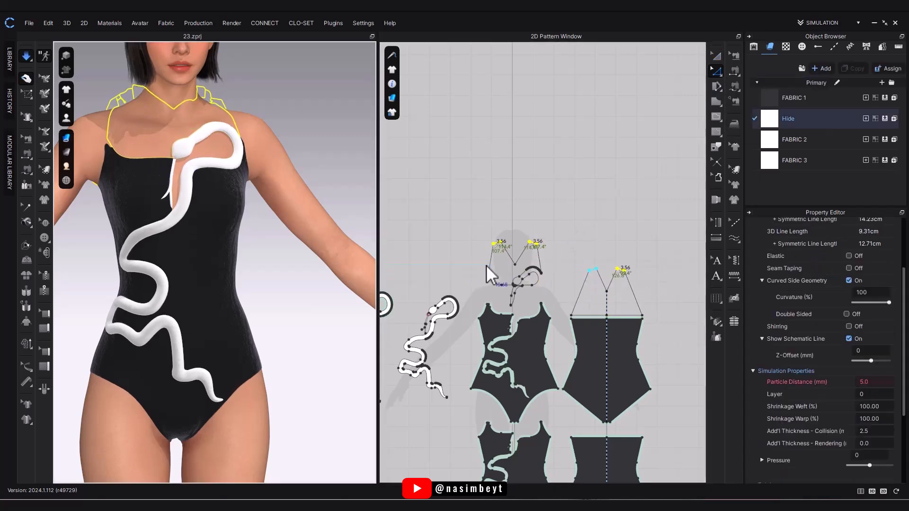
# Stop the simulation and undo the raising of the Hide panels' shoulder edges.
pyautogui.press('space')
pyautogui.hotkey('ctrl', 'z')
pyautogui.hotkey('ctrl', 'z')
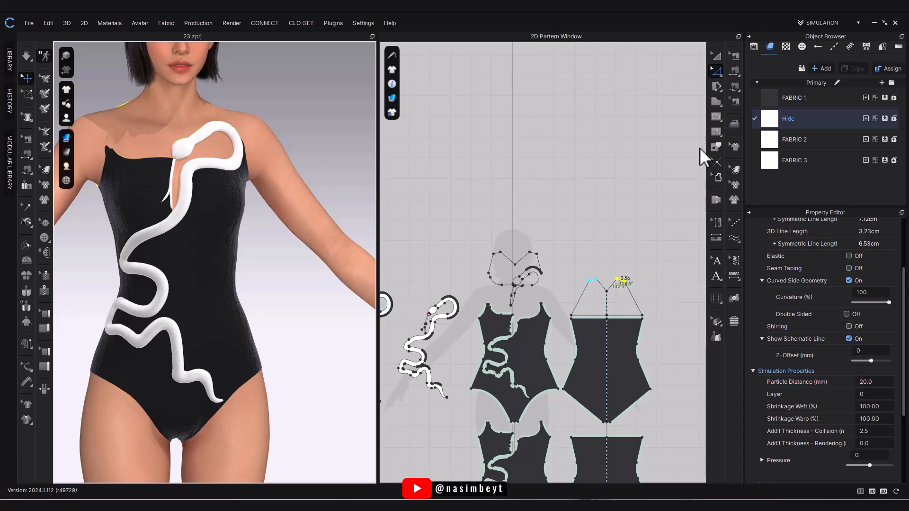
pyautogui.hotkey('ctrl', 'z')
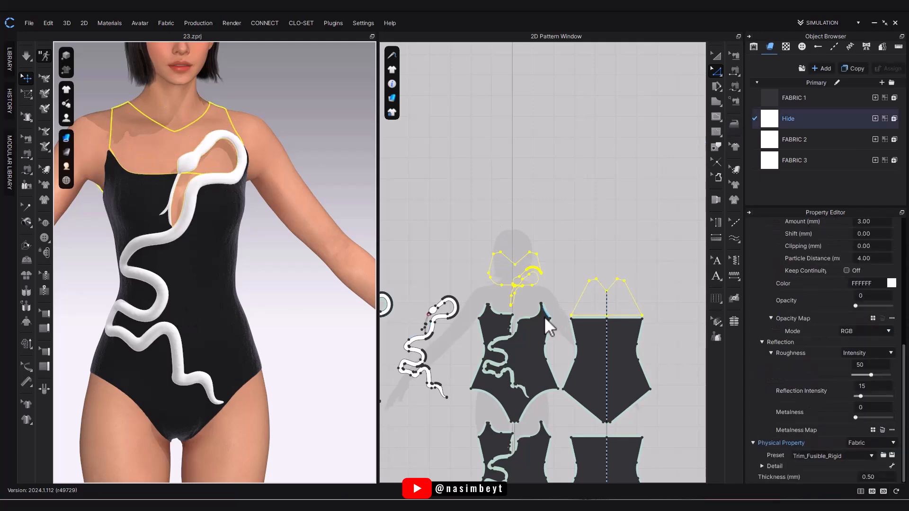
# Change the 3D simulation state of the upper front and back black bodysuit panels together.
pyautogui.press('a')
pyautogui.click(533, 380)
pyautogui.keyDown('shift'); pyautogui.click(588, 365); pyautogui.keyUp('shift')
pyautogui.rightClick(589, 365)
pyautogui.click(616, 370)
pyautogui.click(789, 119)
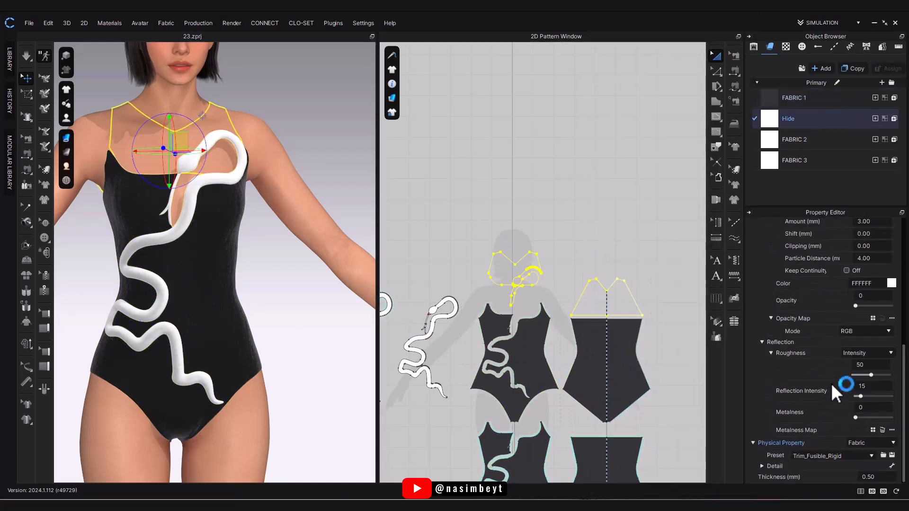
# Raise the shoulder edges of the front and back Hide panels by two nudges and simulate the fit over the shoulders.
pyautogui.press('z')
pyautogui.moveTo(641, 266); pyautogui.dragTo(580, 288)
pyautogui.keyDown('shift'); pyautogui.moveTo(558, 233); pyautogui.dragTo(485, 257); pyautogui.keyUp('shift')
pyautogui.press('Up')
pyautogui.press('Up')
pyautogui.press('space')
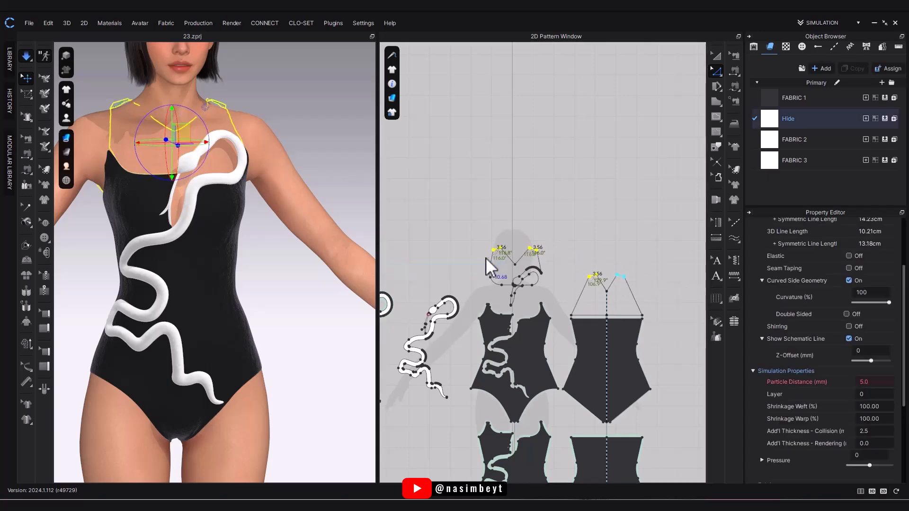
pyautogui.moveTo(118, 269); pyautogui.dragTo(193, 275, button='right')
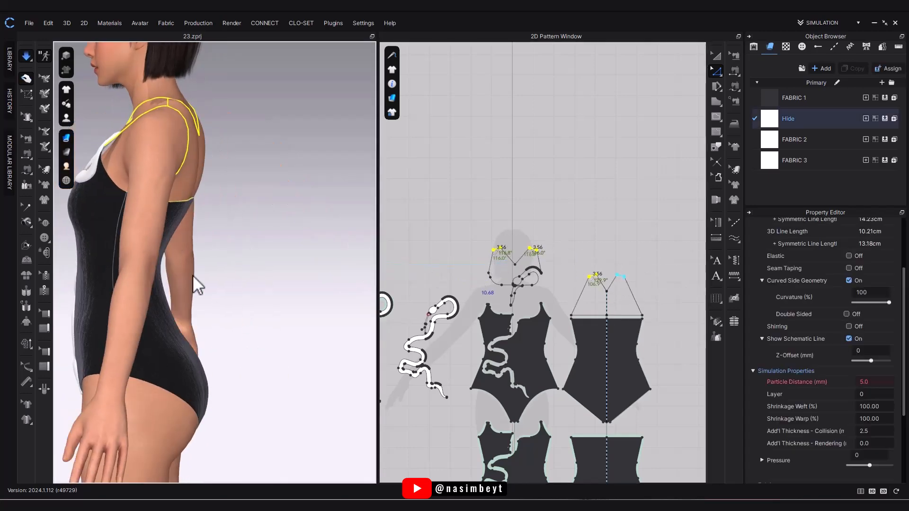
pyautogui.press('space')
# Return the front and back bodysuit panels to their earlier 3D state and simulate the garment.
pyautogui.click(717, 55)
pyautogui.click(529, 374)
pyautogui.keyDown('shift'); pyautogui.click(589, 374); pyautogui.keyUp('shift')
pyautogui.rightClick(588, 374)
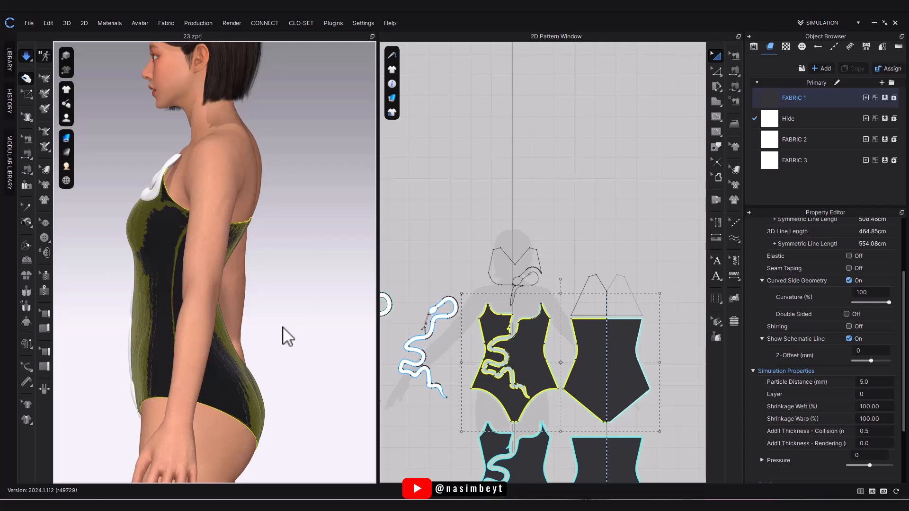
pyautogui.moveTo(185, 351); pyautogui.dragTo(299, 347, button='right')
# Set Shrinkage Weft and Warp of the front and back Hide panels to 110% and simulate the garment.
pyautogui.click(884, 406)
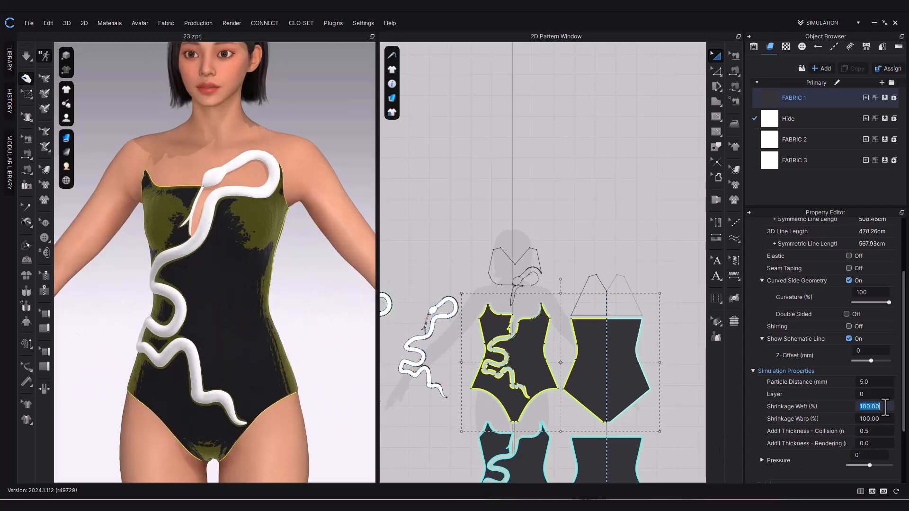
pyautogui.click(591, 296)
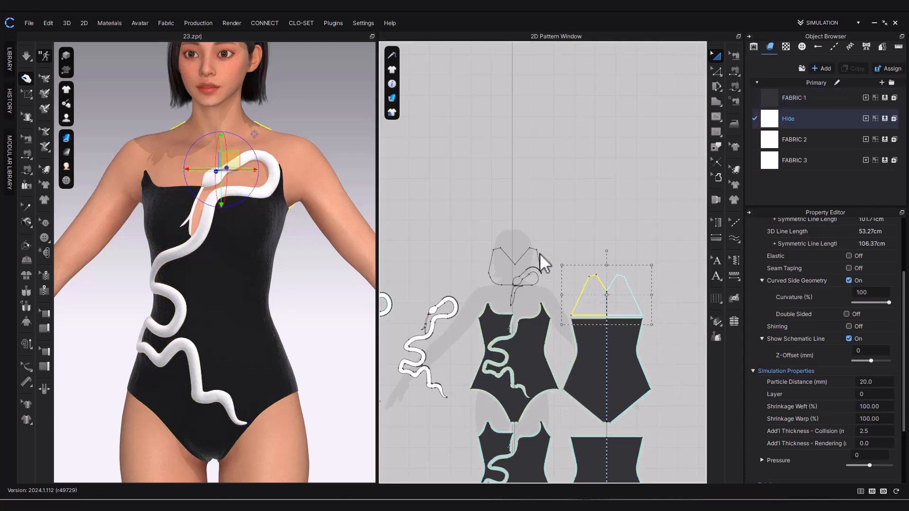
pyautogui.click(882, 407)
pyautogui.write('11')
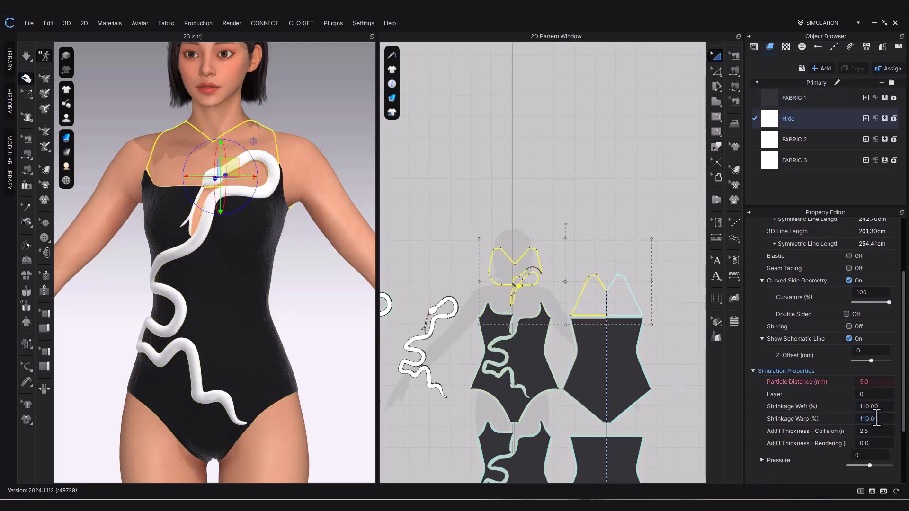
pyautogui.press('Return')
pyautogui.press('space')
# Move the outline point near the bodysuit's lower side corner down, closer to the leg opening corner.
pyautogui.moveTo(182, 363); pyautogui.dragTo(275, 398, button='right')
pyautogui.click(296, 369)
pyautogui.moveTo(296, 370); pyautogui.dragTo(268, 259, button='right')
pyautogui.scroll(5, 269, 260)
pyautogui.scroll(2, 394, 350)
pyautogui.moveTo(395, 350); pyautogui.dragTo(477, 313, button='middle')
pyautogui.click(717, 71)
pyautogui.scroll(10, 631, 292)
pyautogui.scroll(3, 675, 292)
pyautogui.moveTo(598, 293); pyautogui.dragTo(602, 316)
pyautogui.moveTo(332, 350); pyautogui.dragTo(318, 368, button='right')
pyautogui.click(356, 367)
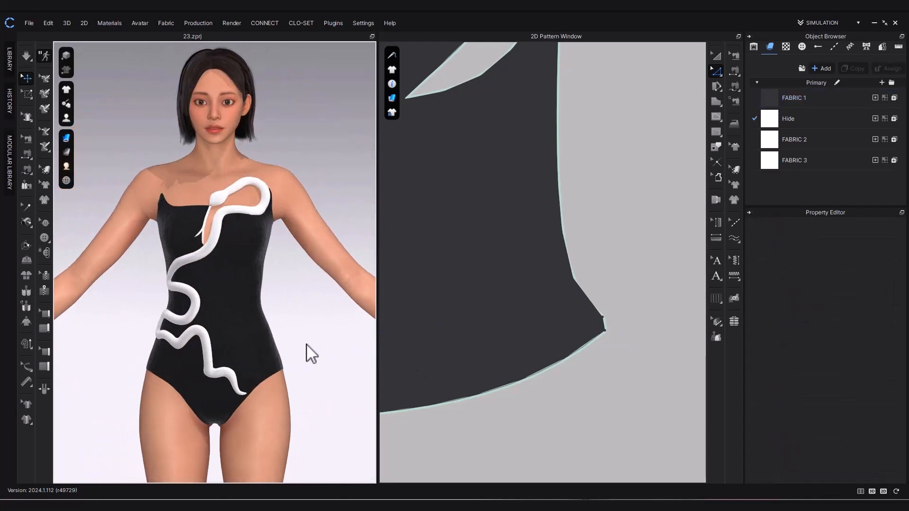
# Offset the leftmost snake body's outline as five internal lines spaced 0.20 cm apart, with Reverse Direction off.
pyautogui.scroll(-5, 479, 258)
pyautogui.moveTo(479, 258); pyautogui.dragTo(601, 362, button='middle')
pyautogui.scroll(-5, 490, 302)
pyautogui.moveTo(491, 301); pyautogui.dragTo(701, 316, button='middle')
pyautogui.click(254, 181)
pyautogui.moveTo(408, 351); pyautogui.dragTo(452, 332, button='middle')
pyautogui.click(545, 304)
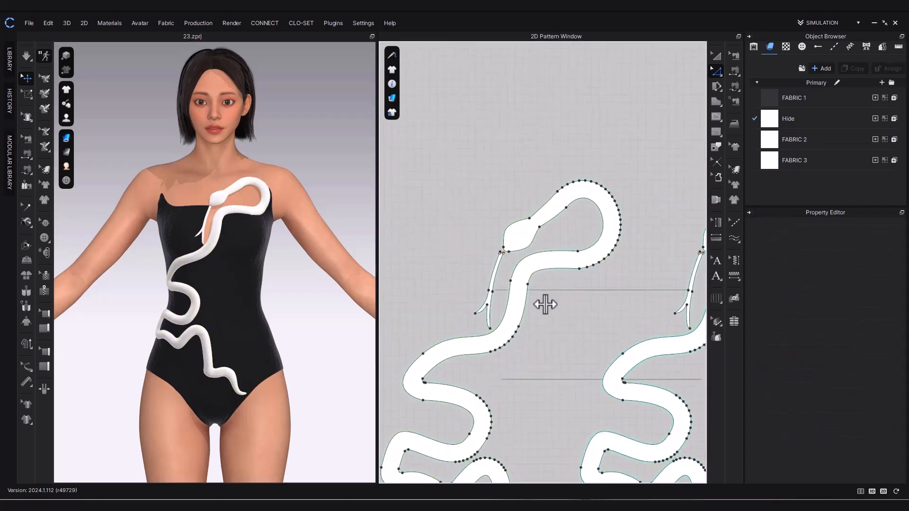
pyautogui.press('a')
pyautogui.click(599, 203)
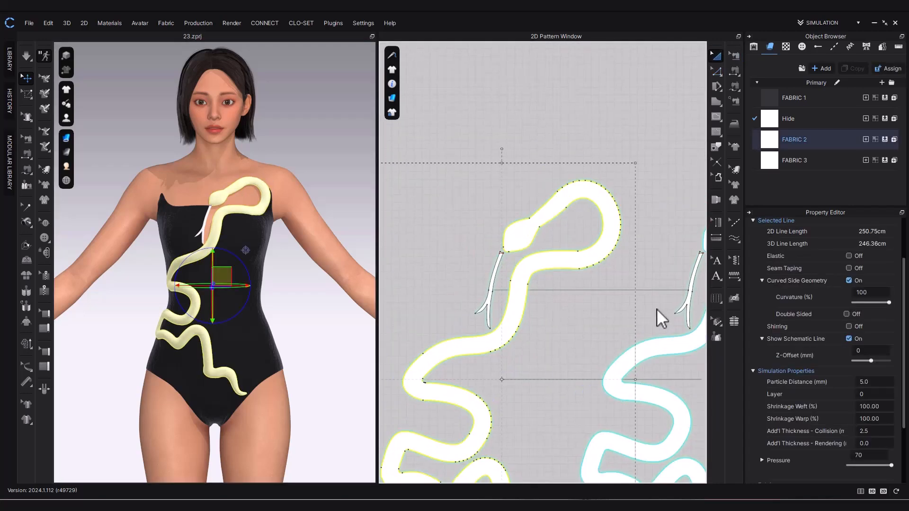
pyautogui.click(507, 188)
pyautogui.rightClick(542, 227)
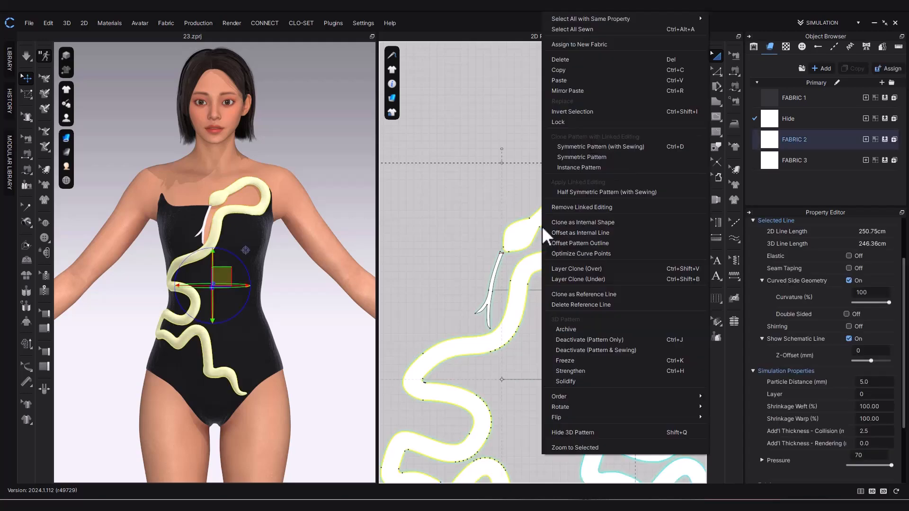
pyautogui.click(611, 233)
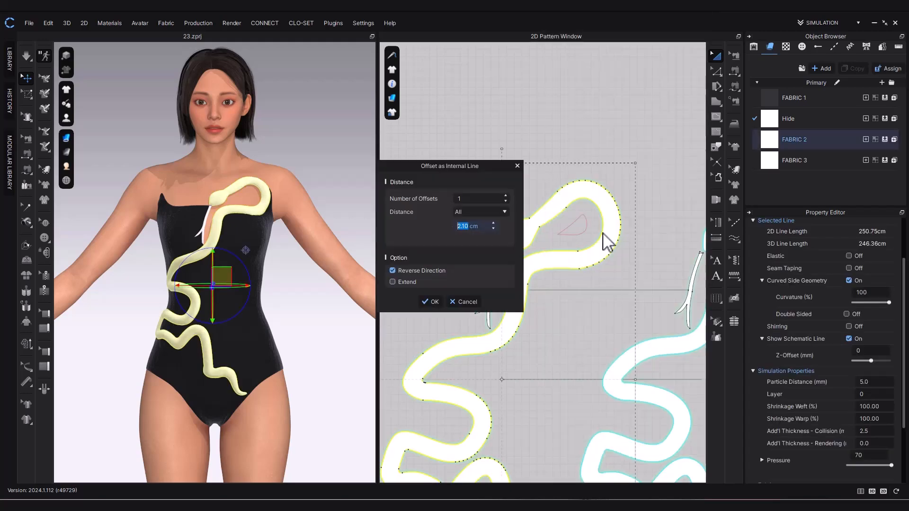
pyautogui.click(460, 225)
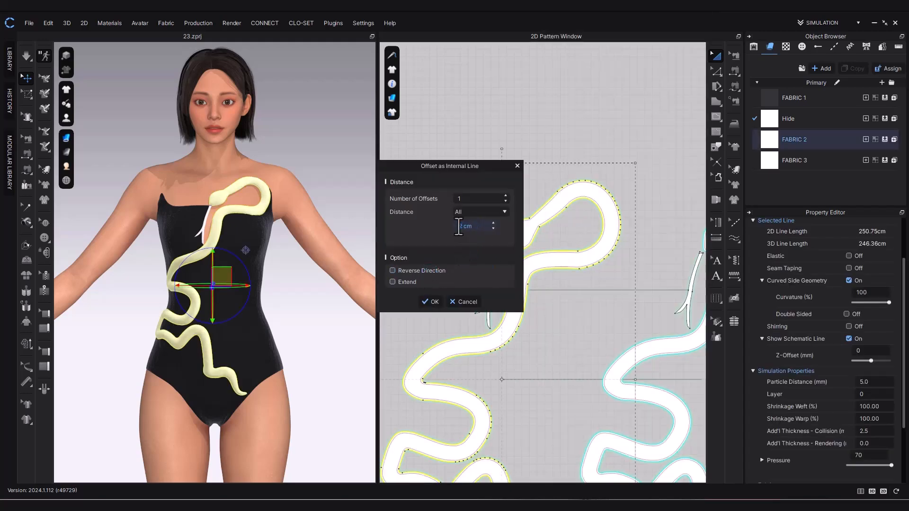
pyautogui.click(506, 196)
pyautogui.click(505, 196)
pyautogui.click(506, 196)
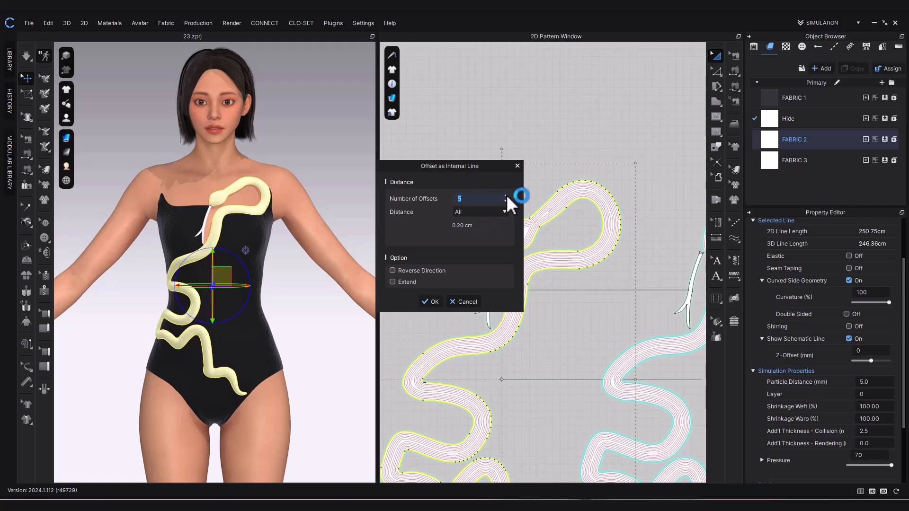
pyautogui.moveTo(473, 165); pyautogui.dragTo(372, 143)
pyautogui.click(334, 280)
# Select the linked snake and tongue patterns and remove their linked editing.
pyautogui.scroll(-3, 550, 300)
pyautogui.moveTo(549, 299); pyautogui.dragTo(510, 198, button='middle')
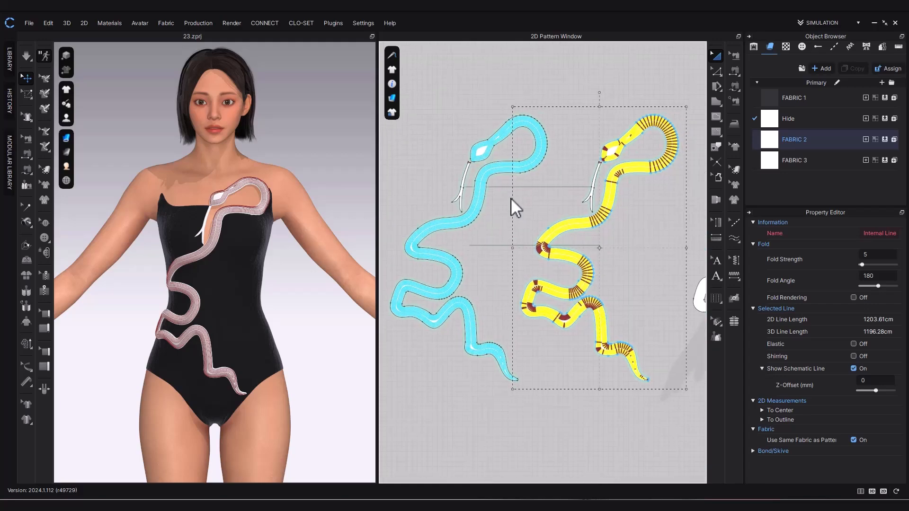
pyautogui.click(520, 203)
pyautogui.click(561, 222)
pyautogui.rightClick(593, 188)
pyautogui.click(561, 194)
pyautogui.rightClick(592, 198)
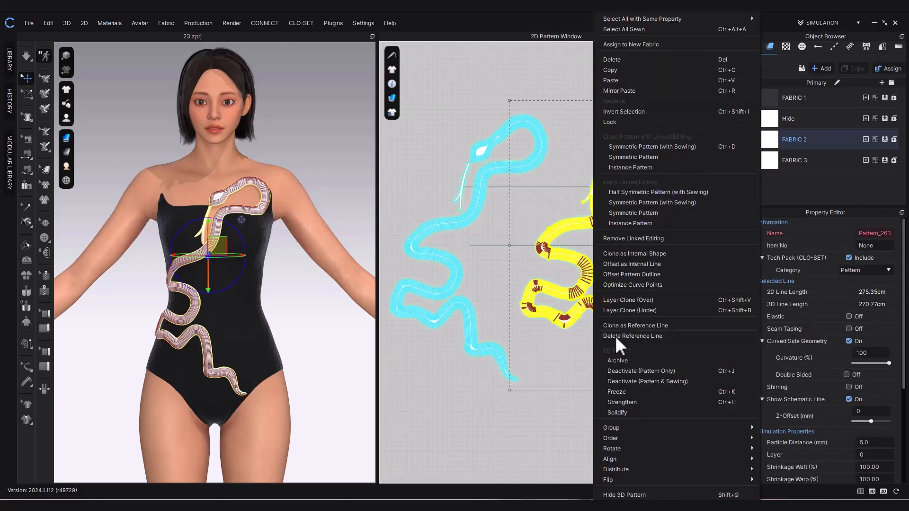
pyautogui.click(625, 239)
# Delete the offset internal lines from the second snake pattern.
pyautogui.scroll(3, 603, 260)
pyautogui.click(603, 261)
pyautogui.scroll(6, 583, 279)
pyautogui.click(571, 279)
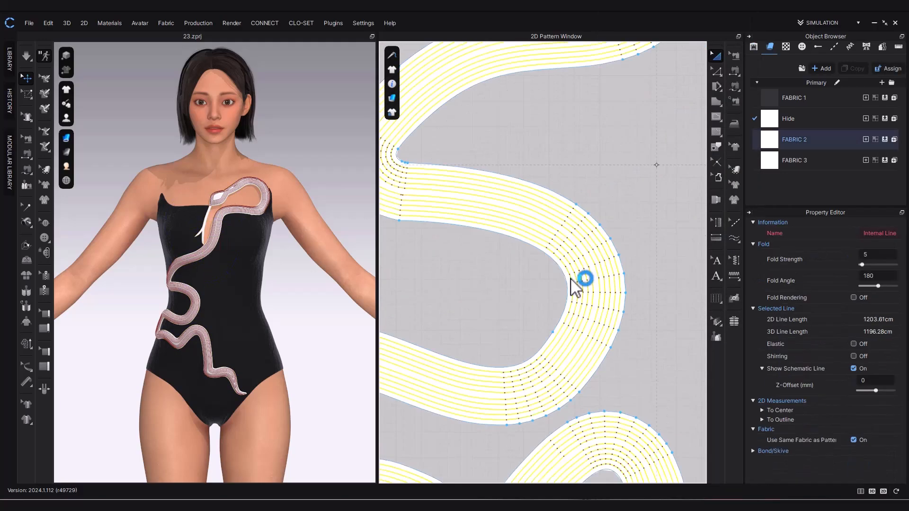
pyautogui.press('Delete')
# Offset the leftmost snake's tongue outline as a single internal line.
pyautogui.scroll(-8, 565, 280)
pyautogui.scroll(3, 532, 256)
pyautogui.rightClick(524, 199)
pyautogui.click(547, 255)
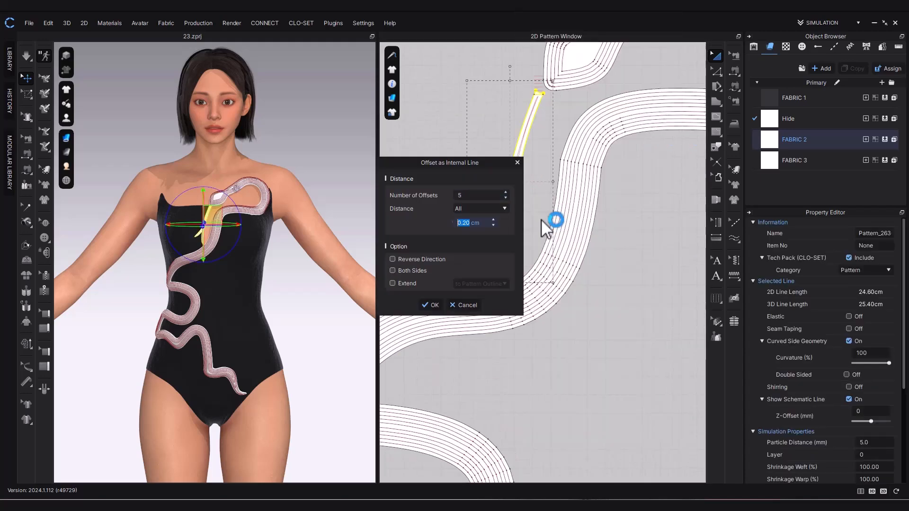
pyautogui.click(434, 306)
pyautogui.click(435, 305)
pyautogui.click(434, 306)
pyautogui.click(434, 306)
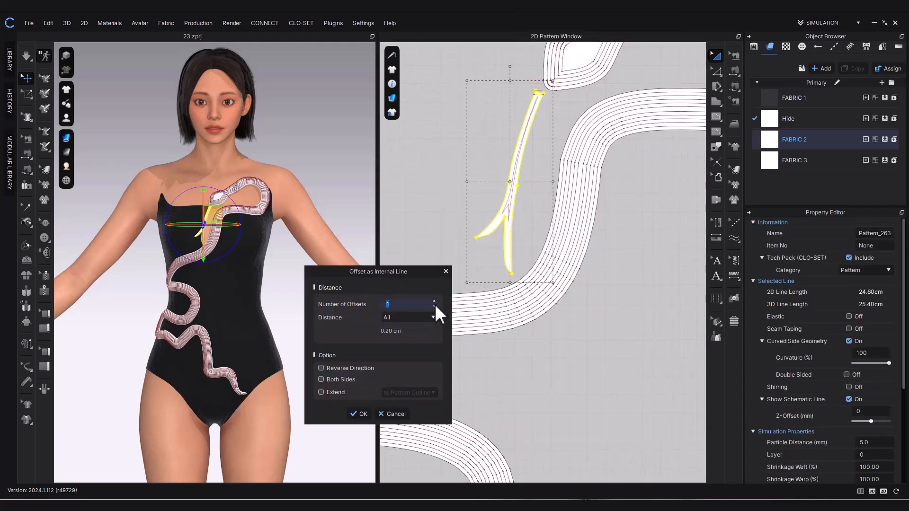
pyautogui.click(393, 331)
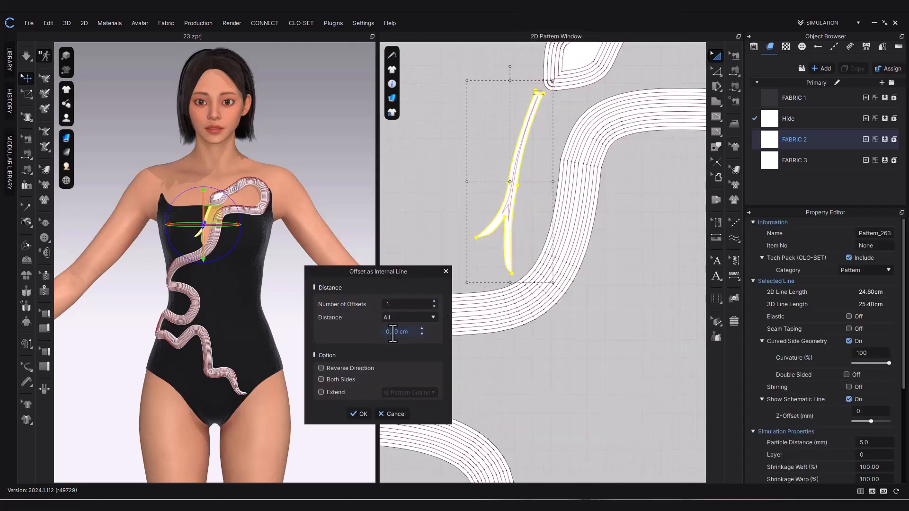
pyautogui.click(359, 414)
# Change the color of Topstitch 1 Copy 2 to gold, E4C184.
pyautogui.scroll(-10, 533, 274)
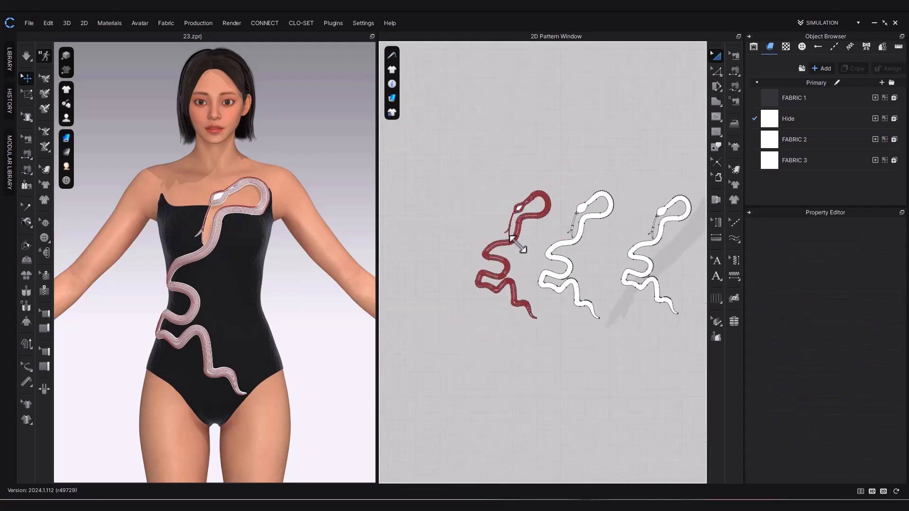
pyautogui.moveTo(518, 244); pyautogui.dragTo(508, 227, button='middle')
pyautogui.scroll(2, 265, 319)
pyautogui.moveTo(266, 318); pyautogui.dragTo(246, 316, button='right')
pyautogui.scroll(6, 232, 191)
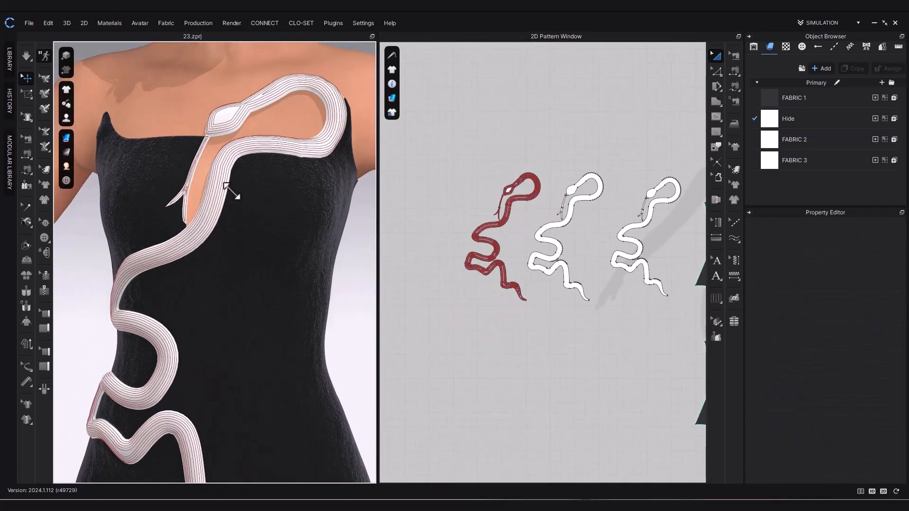
pyautogui.moveTo(231, 191); pyautogui.dragTo(269, 219, button='right')
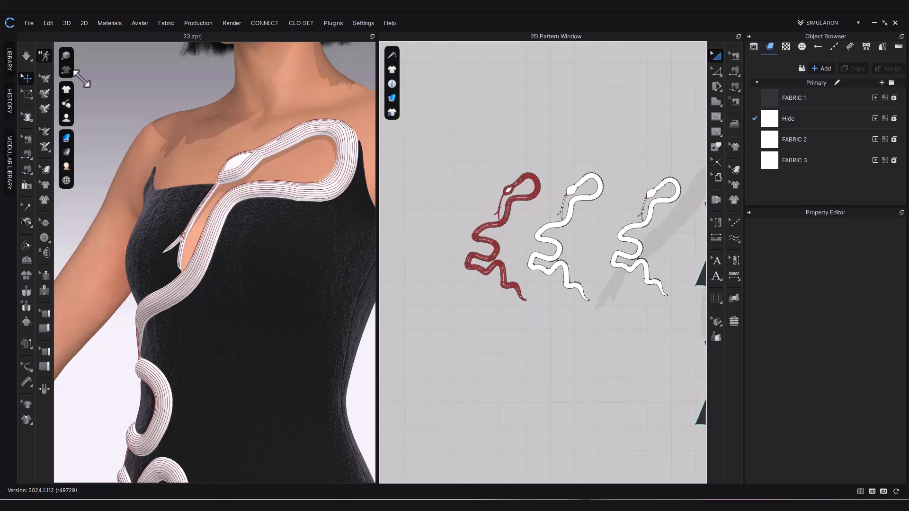
pyautogui.click(801, 47)
pyautogui.click(834, 46)
pyautogui.scroll(6, 512, 218)
pyautogui.moveTo(541, 224); pyautogui.dragTo(552, 213, button='middle')
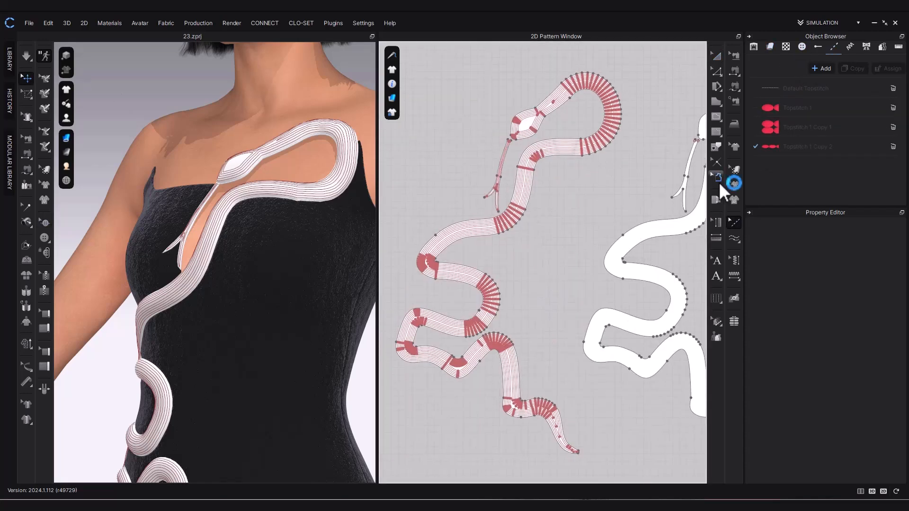
pyautogui.click(824, 146)
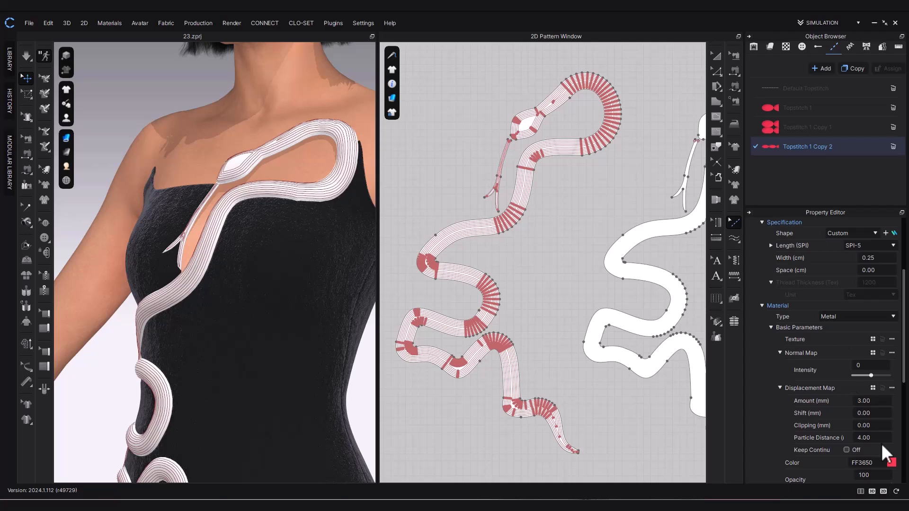
pyautogui.click(891, 463)
pyautogui.click(501, 356)
pyautogui.click(589, 400)
# Topstitch the outermost internal line around the leftmost snake's body with Topstitch 1 Copy 2, using the free topstitch tool.
pyautogui.moveTo(621, 369); pyautogui.dragTo(628, 320, button='middle')
pyautogui.scroll(-5, 628, 320)
pyautogui.scroll(10, 598, 251)
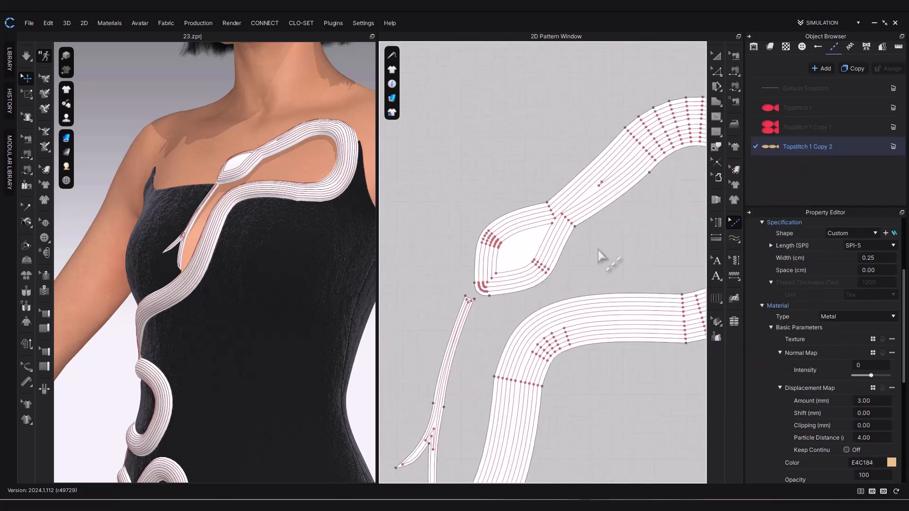
pyautogui.click(734, 238)
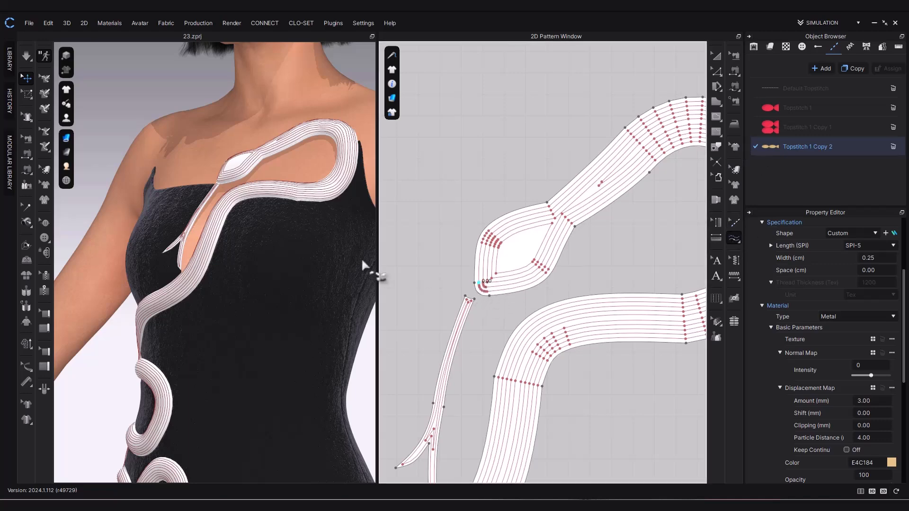
pyautogui.click(479, 283)
pyautogui.scroll(4, 200, 285)
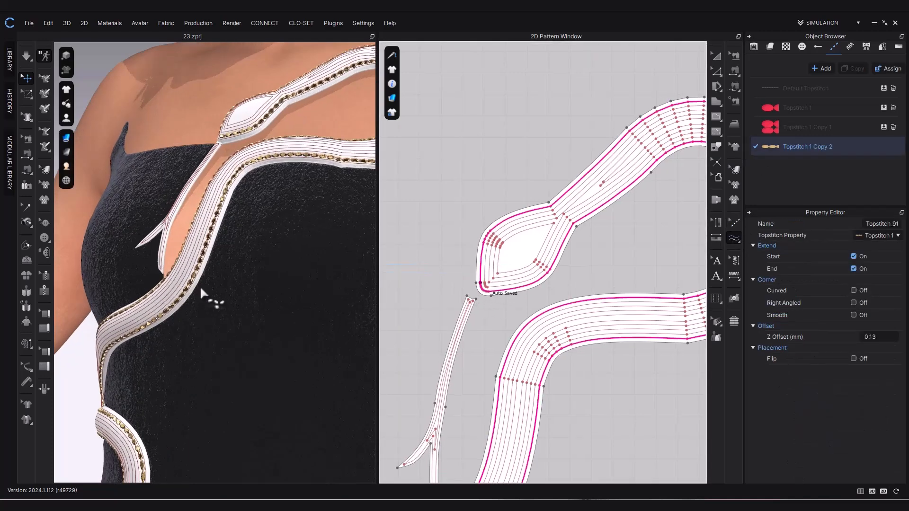
# Add Topstitch 1 Copy 2 to the snake body's outline and to the next internal line inward.
pyautogui.click(484, 295)
pyautogui.moveTo(296, 360); pyautogui.dragTo(355, 372, button='right')
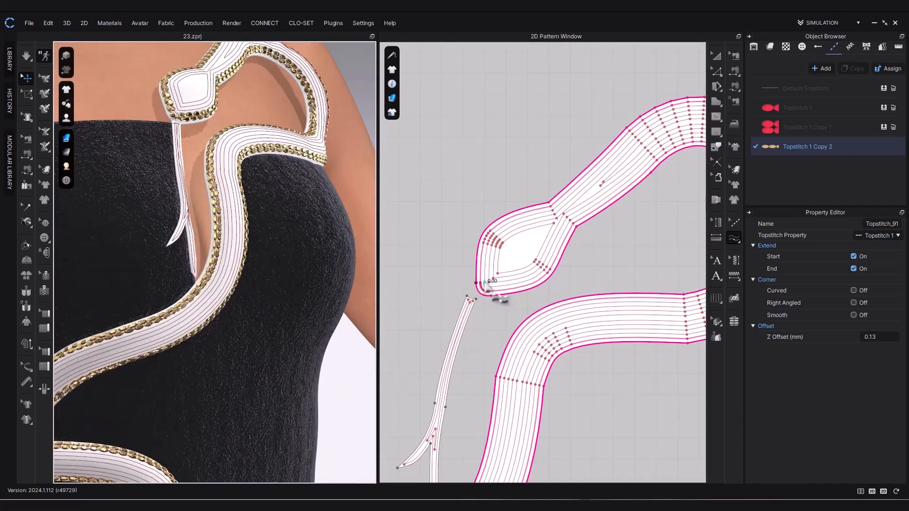
pyautogui.click(485, 285)
pyautogui.moveTo(279, 369); pyautogui.dragTo(210, 360, button='right')
pyautogui.scroll(-4, 267, 358)
pyautogui.scroll(3, 248, 260)
pyautogui.moveTo(248, 259); pyautogui.dragTo(249, 354, button='right')
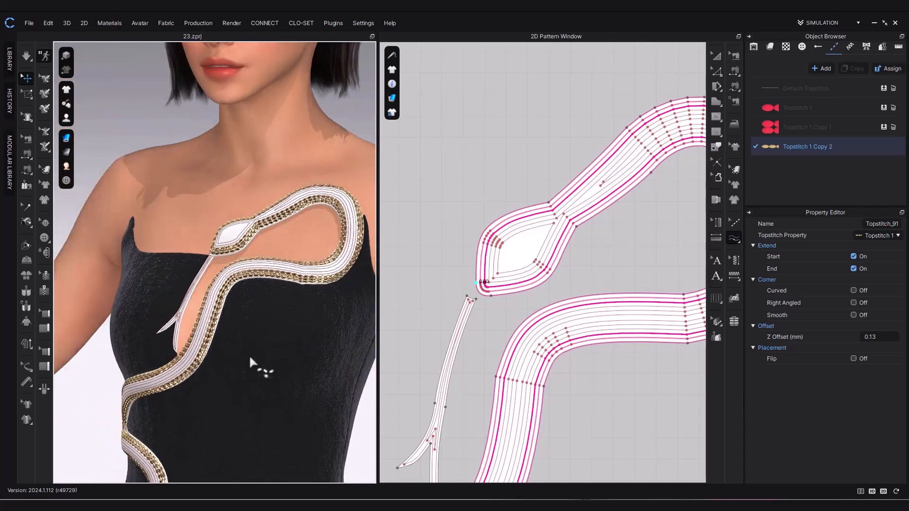
# Topstitch the outline of the leftmost snake's tongue with Topstitch 1 Copy 2.
pyautogui.moveTo(442, 464); pyautogui.dragTo(469, 376, button='middle')
pyautogui.doubleClick(466, 421)
pyautogui.moveTo(351, 410); pyautogui.dragTo(350, 376, button='right')
pyautogui.scroll(3, 239, 358)
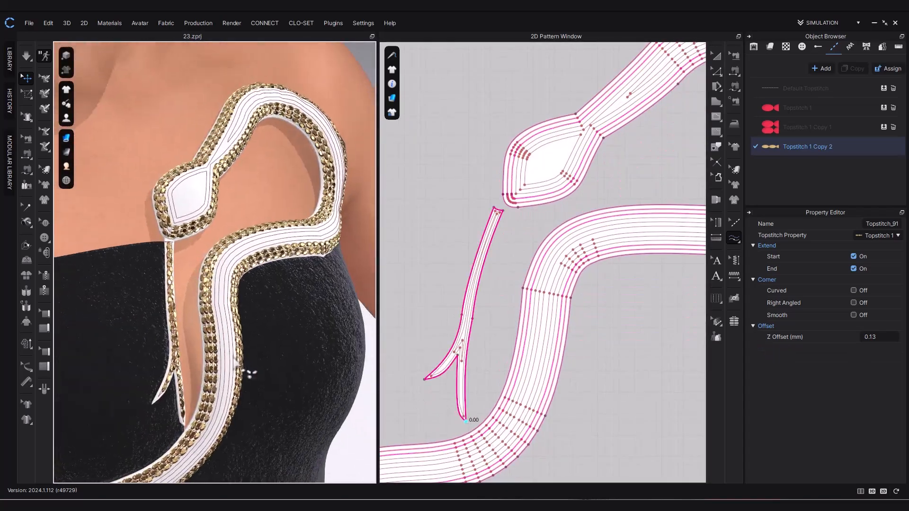
pyautogui.moveTo(234, 356)
pyautogui.mouseDown(button='right')
pyautogui.moveTo(280, 341)
pyautogui.moveTo(249, 349)
pyautogui.mouseUp(button='right')
pyautogui.scroll(-5, 416, 342)
pyautogui.scroll(4, 522, 349)
pyautogui.click(506, 339)
pyautogui.click(507, 340)
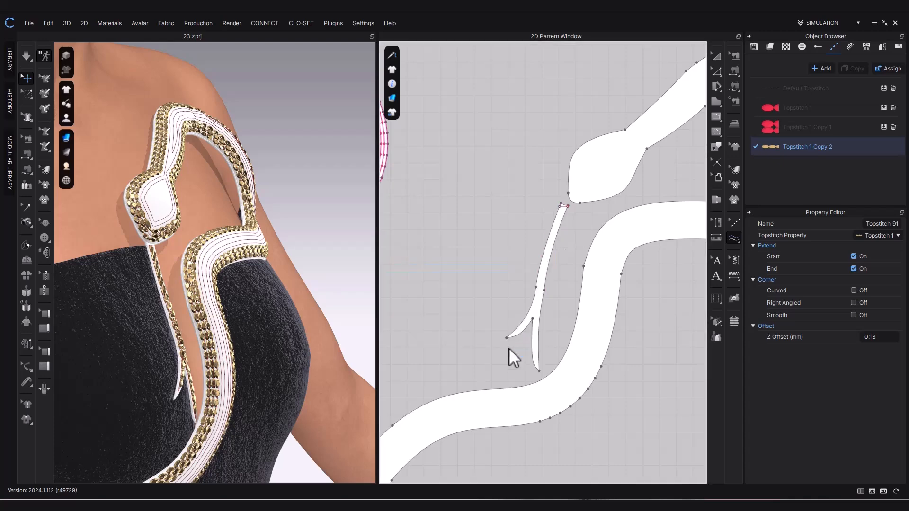
pyautogui.scroll(-4, 545, 379)
pyautogui.moveTo(313, 414); pyautogui.dragTo(195, 402, button='right')
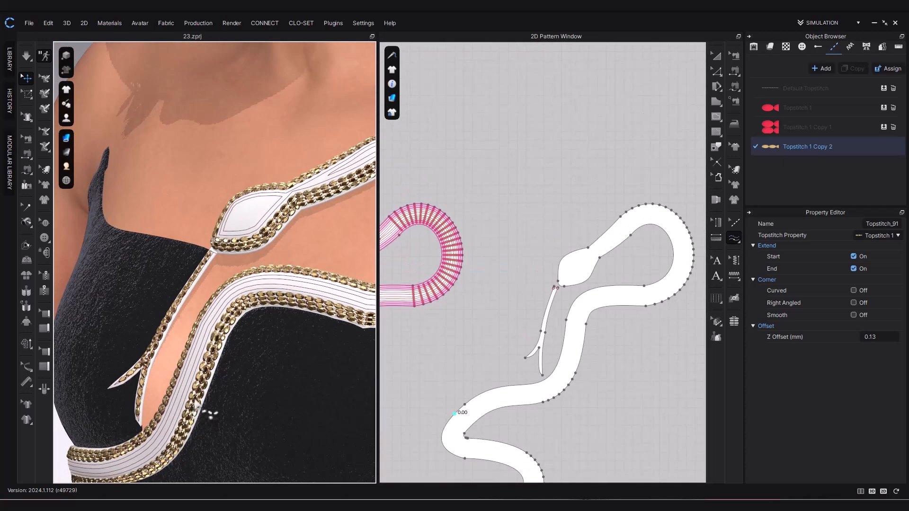
pyautogui.scroll(-2, 417, 416)
pyautogui.moveTo(393, 445); pyautogui.dragTo(538, 399, button='middle')
# Copy the gold color code E4C184 from Topstitch 1 Copy 2 and apply it to Topstitch 1.
pyautogui.click(806, 148)
pyautogui.scroll(-4, 853, 388)
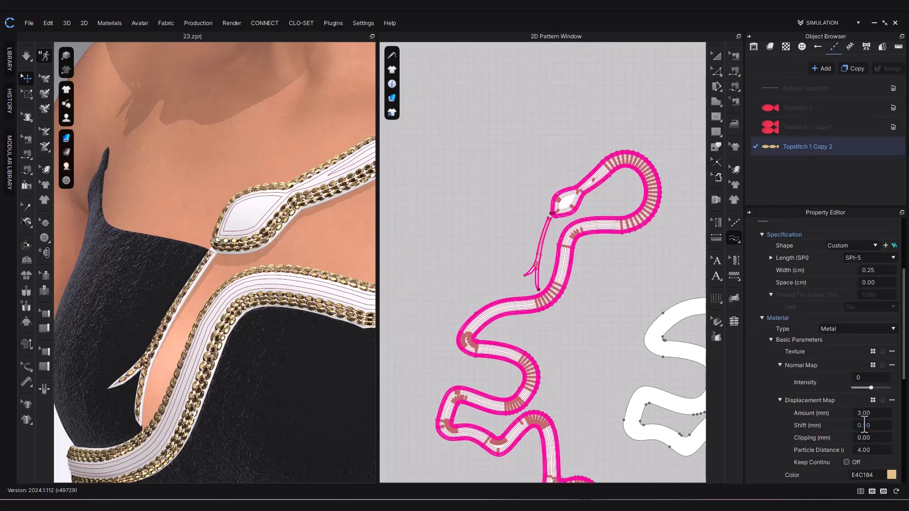
pyautogui.click(891, 475)
pyautogui.doubleClick(492, 246)
pyautogui.hotkey('ctrl', 'c')
pyautogui.click(586, 403)
pyautogui.click(812, 109)
pyautogui.click(891, 462)
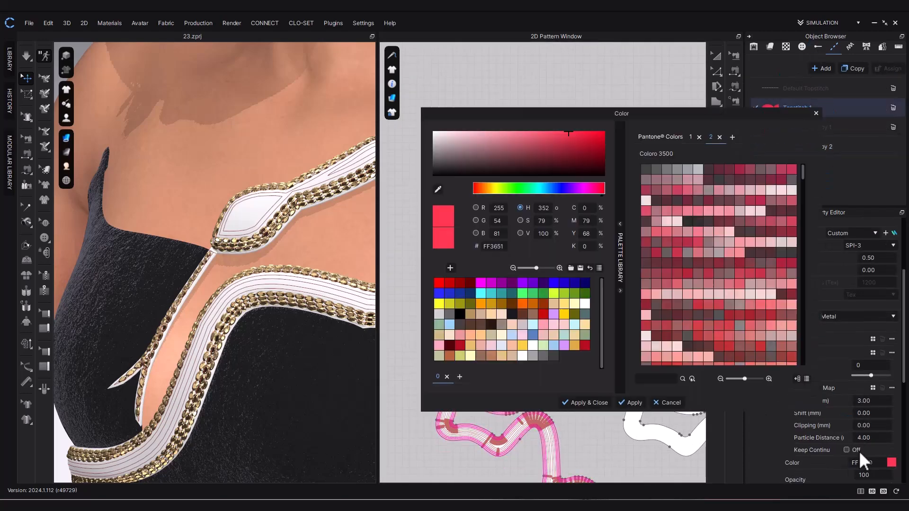
pyautogui.hotkey('ctrl', 'v')
pyautogui.click(585, 403)
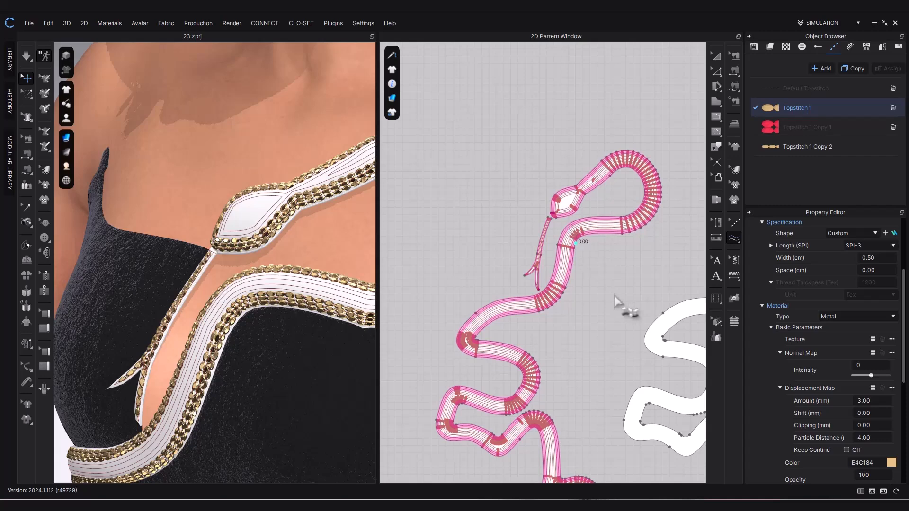
# Try applying Topstitch 1 along the full central internal line of the snake's body.
pyautogui.scroll(5, 578, 183)
pyautogui.click(573, 178)
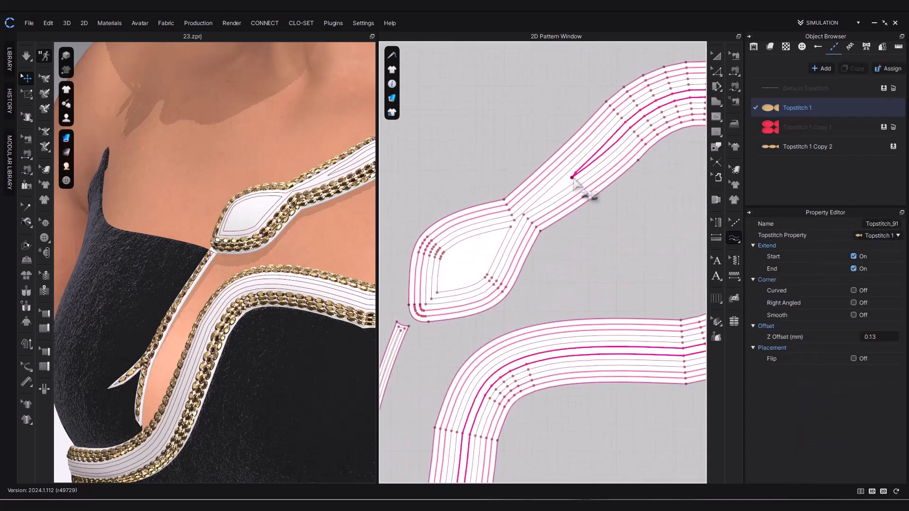
pyautogui.scroll(-4, 320, 265)
pyautogui.moveTo(320, 266); pyautogui.dragTo(260, 265, button='right')
pyautogui.scroll(-2, 533, 267)
pyautogui.hotkey('ctrl', 'z')
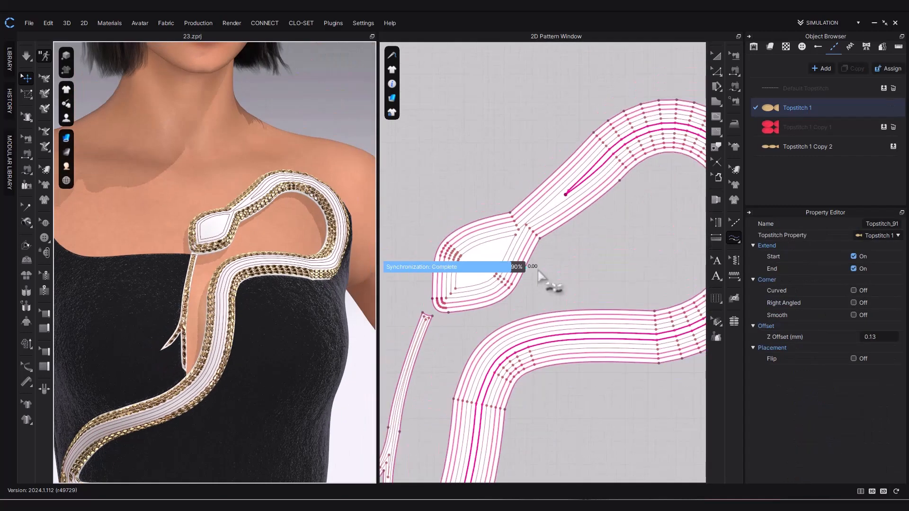
# Topstitch only the chest section of the body's central internal line with Topstitch 1, ending at the bend below the tongue.
pyautogui.moveTo(514, 450); pyautogui.dragTo(520, 301, button='middle')
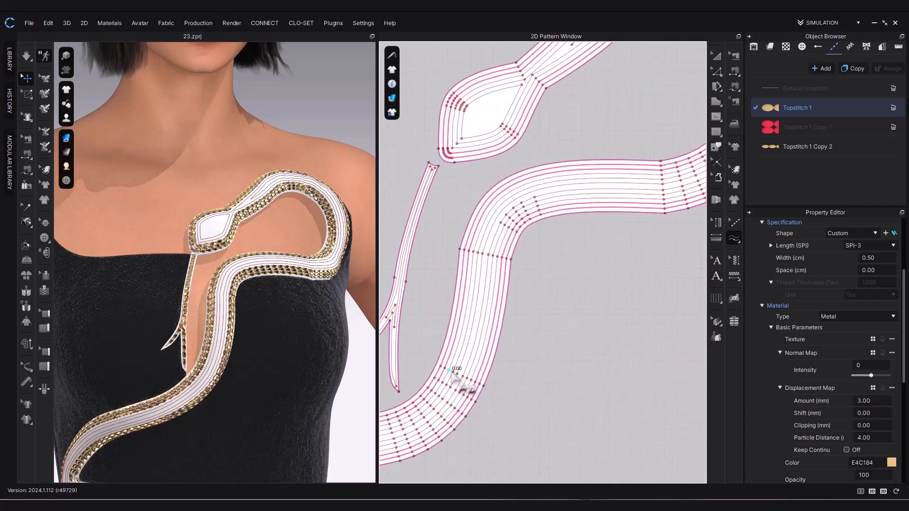
pyautogui.click(663, 184)
pyautogui.moveTo(259, 407)
pyautogui.mouseDown(button='right')
pyautogui.moveTo(206, 430)
pyautogui.moveTo(265, 394)
pyautogui.moveTo(244, 400)
pyautogui.mouseUp(button='right')
# Topstitch the snake body's next internal line beside the central one with Topstitch 1 Copy 2.
pyautogui.click(807, 147)
pyautogui.click(473, 252)
pyautogui.click(473, 252)
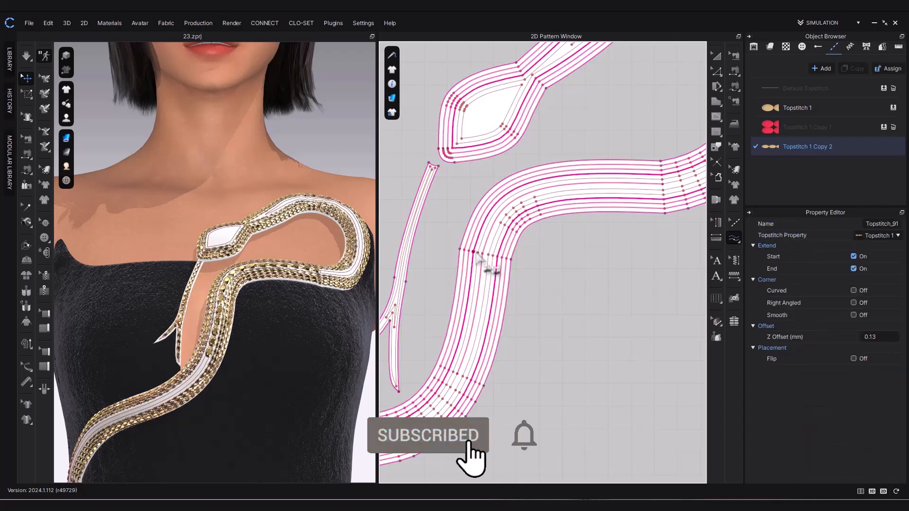
pyautogui.moveTo(265, 356); pyautogui.dragTo(257, 384, button='right')
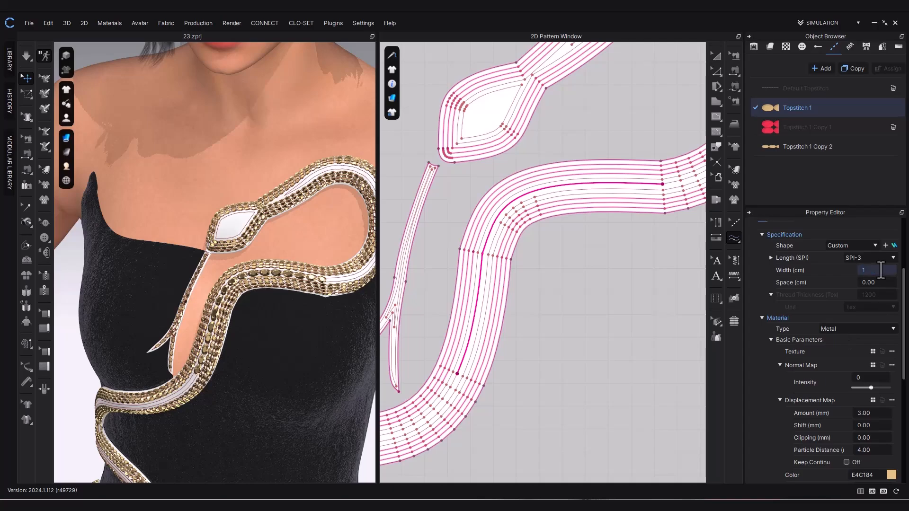
# Set Topstitch 1's width to 1 cm and compare SPI-5 and SPI-2 stitch lengths before choosing an SPI value in between.
pyautogui.press('Return')
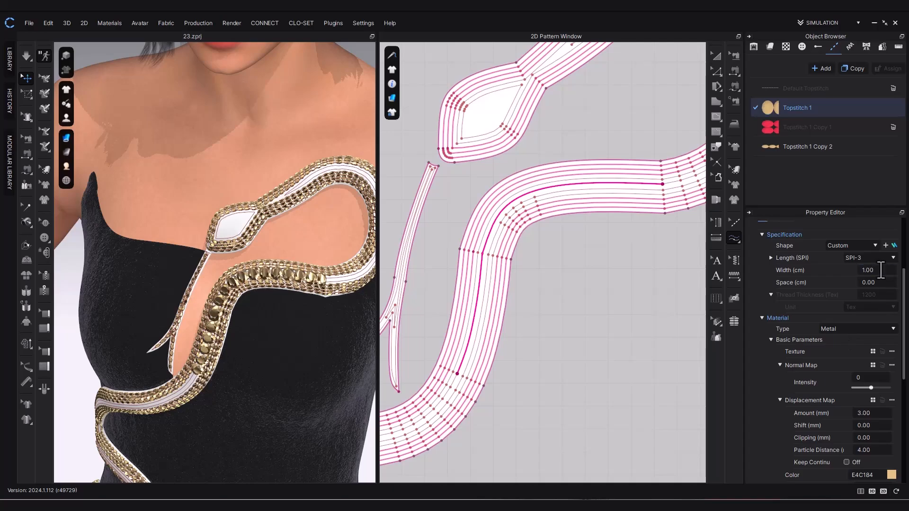
pyautogui.click(871, 258)
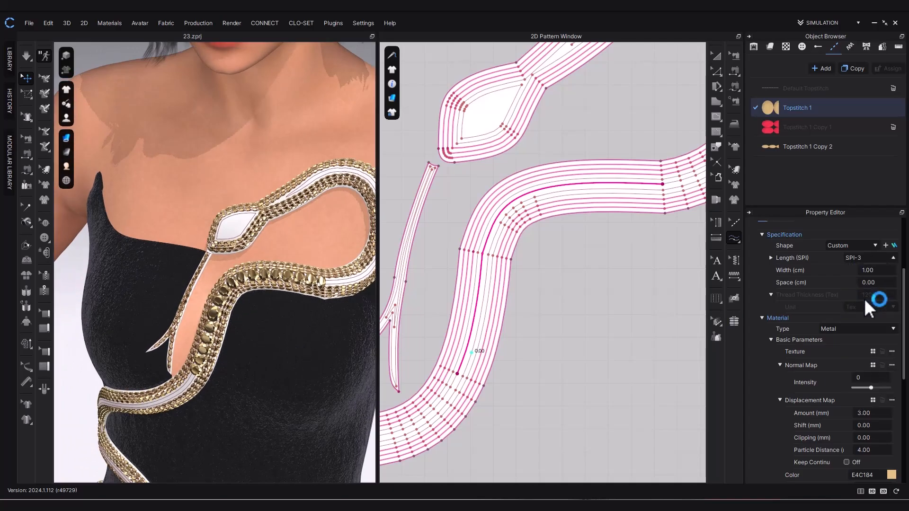
pyautogui.moveTo(265, 338); pyautogui.dragTo(261, 320, button='right')
pyautogui.click(865, 258)
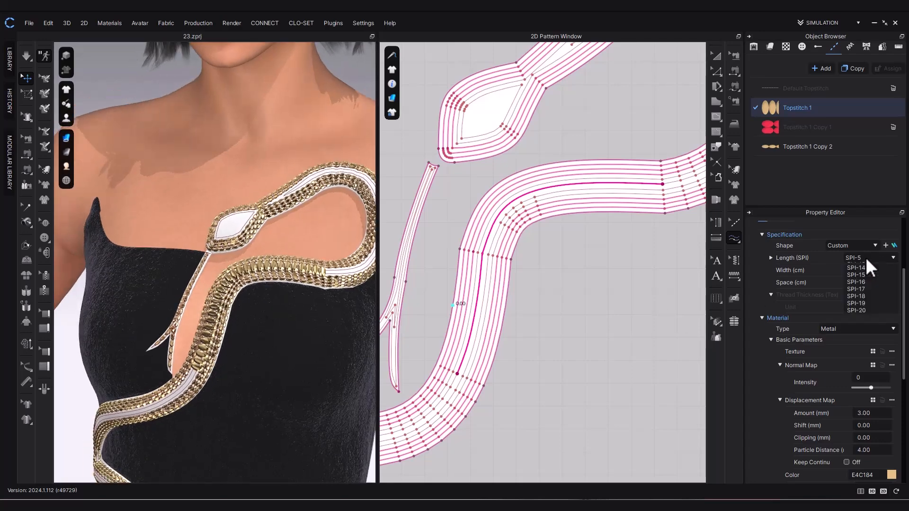
pyautogui.click(867, 259)
pyautogui.click(867, 279)
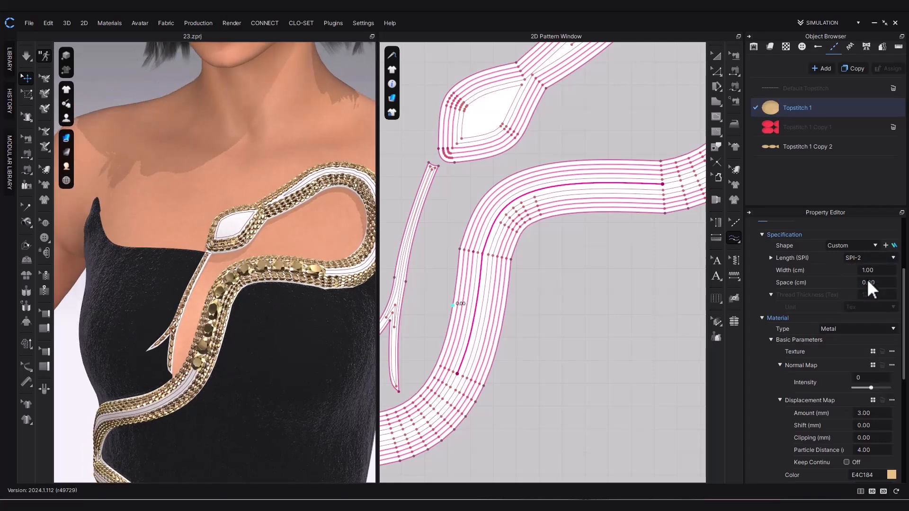
pyautogui.click(865, 259)
pyautogui.click(862, 294)
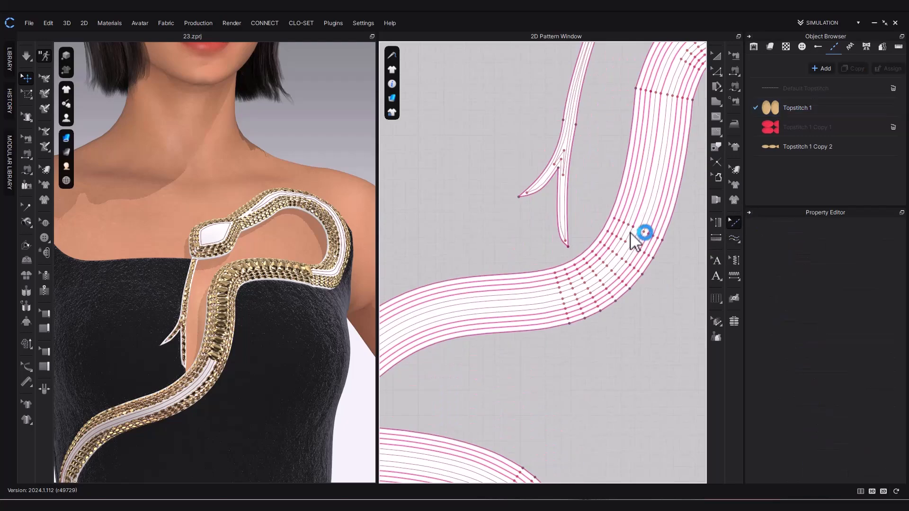
# Continue Topstitch 1 along the central internal line through the large waist loop, and turn on high-quality rendering in the 3D view.
pyautogui.click(633, 231)
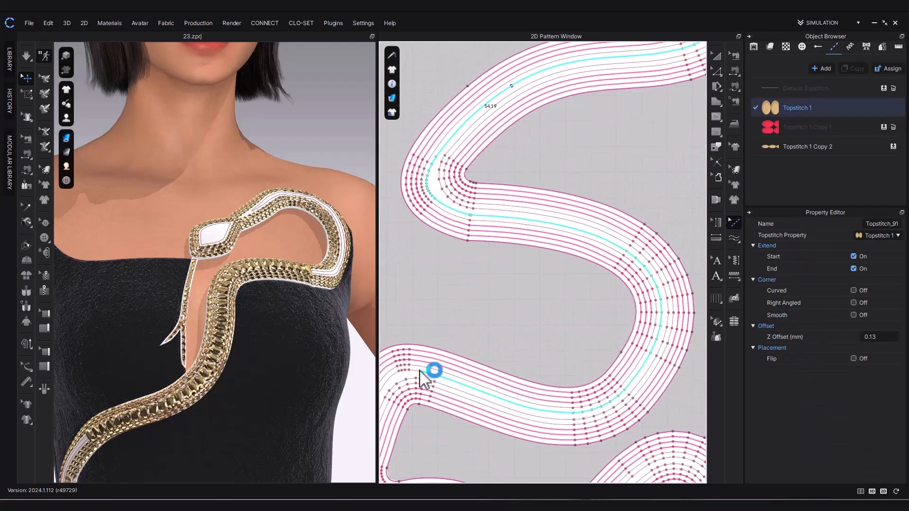
pyautogui.click(436, 378)
pyautogui.moveTo(268, 428); pyautogui.dragTo(317, 314, button='middle')
pyautogui.scroll(-3, 322, 376)
pyautogui.click(66, 55)
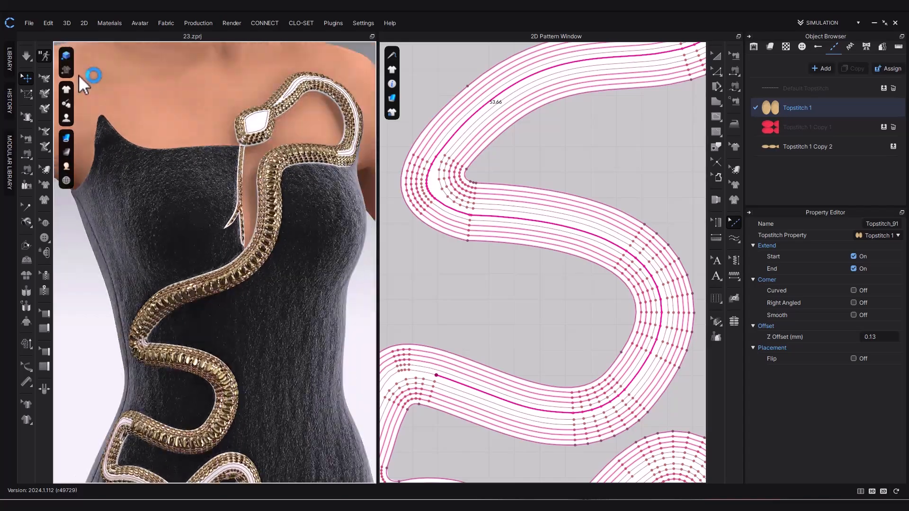
pyautogui.moveTo(204, 279); pyautogui.dragTo(273, 274, button='right')
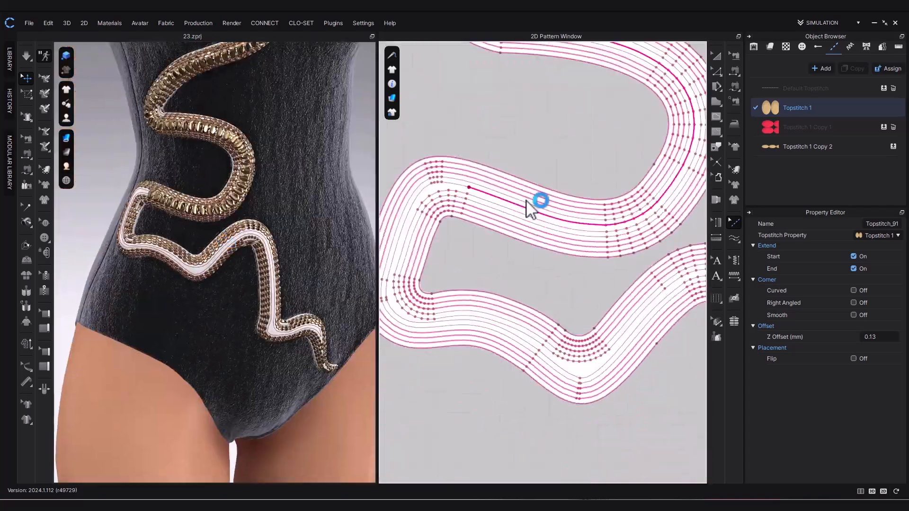
# Continue Topstitch 1 along the central line toward the tail and turn on Curved corners for the newest topstitch.
pyautogui.click(429, 303)
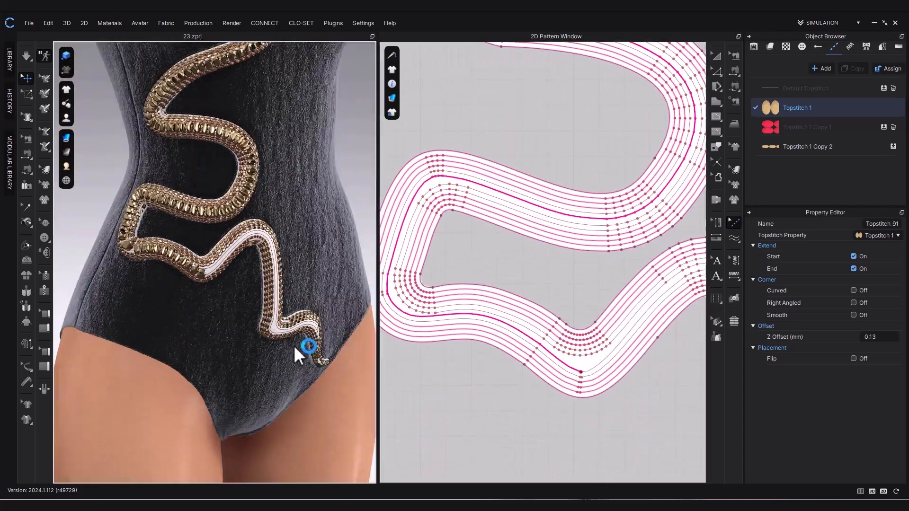
pyautogui.scroll(3, 293, 345)
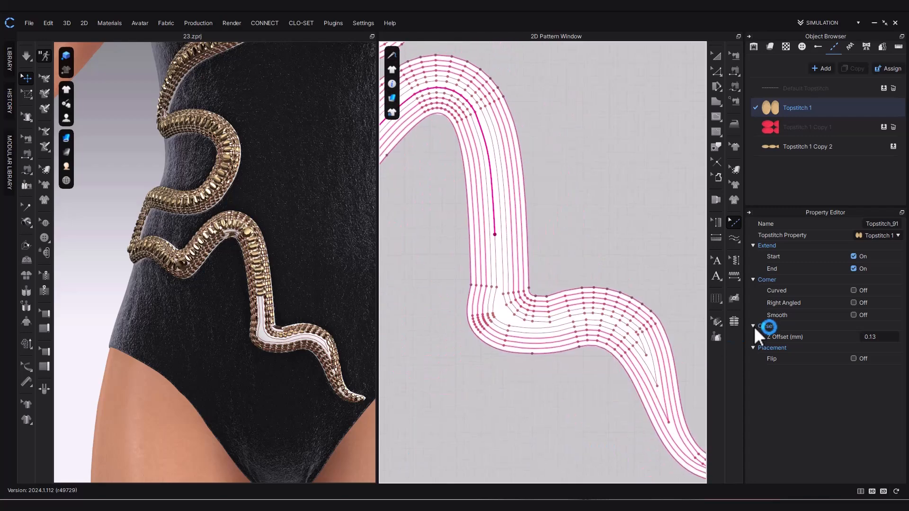
pyautogui.click(853, 315)
pyautogui.click(853, 290)
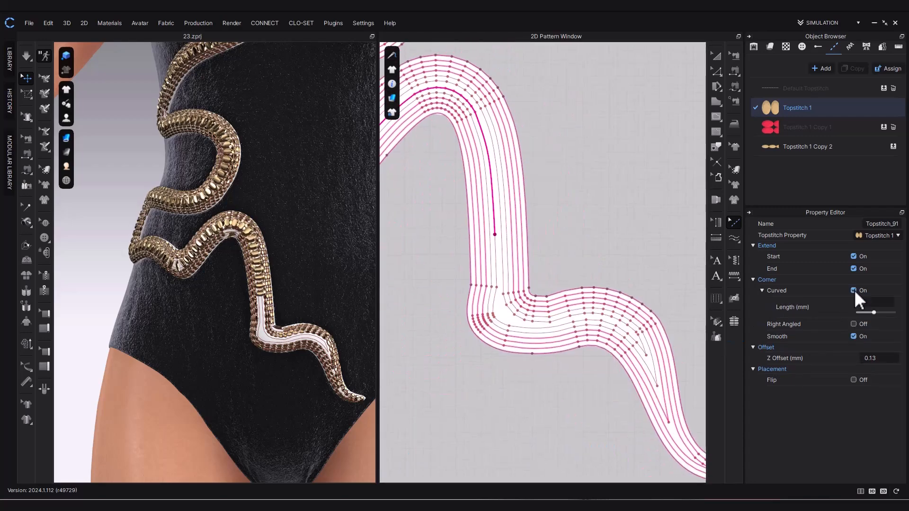
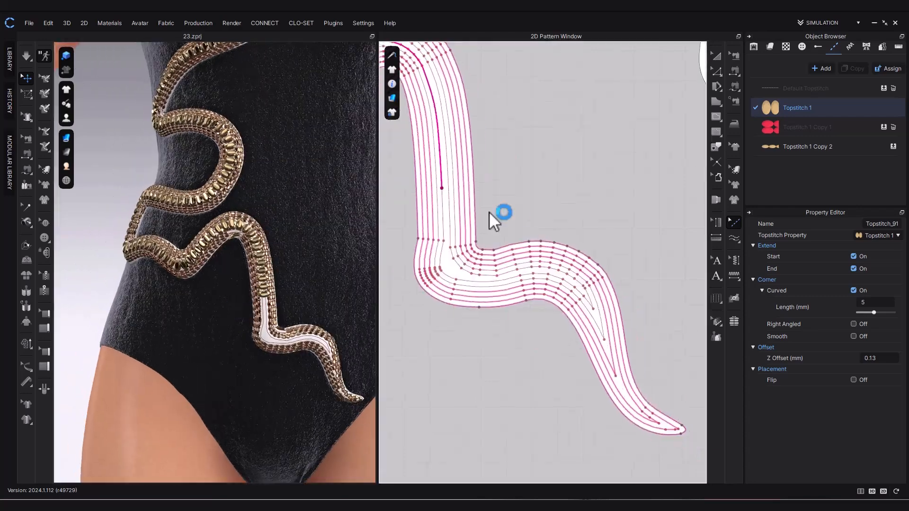
# Reposition the end point of the central internal line near the snake's tail with the pattern editing tool, and resume topstitching.
pyautogui.click(716, 71)
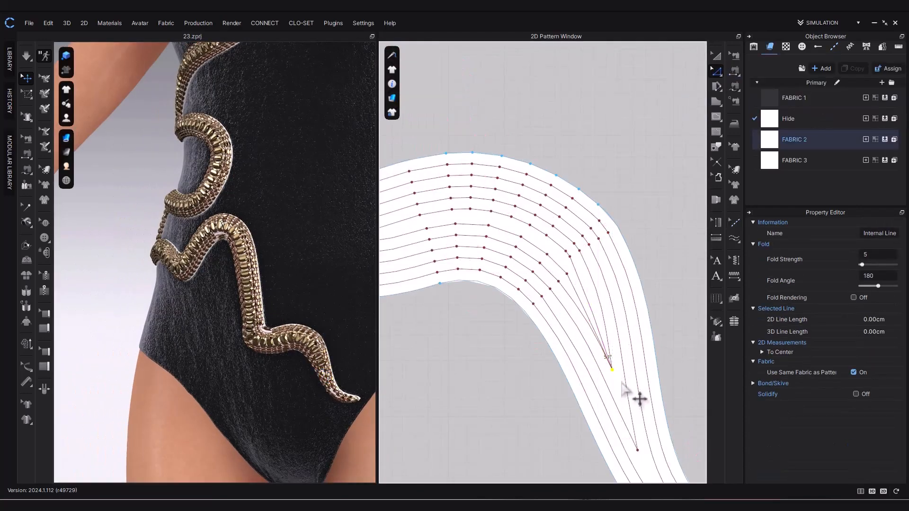
pyautogui.click(734, 221)
pyautogui.scroll(-10, 629, 282)
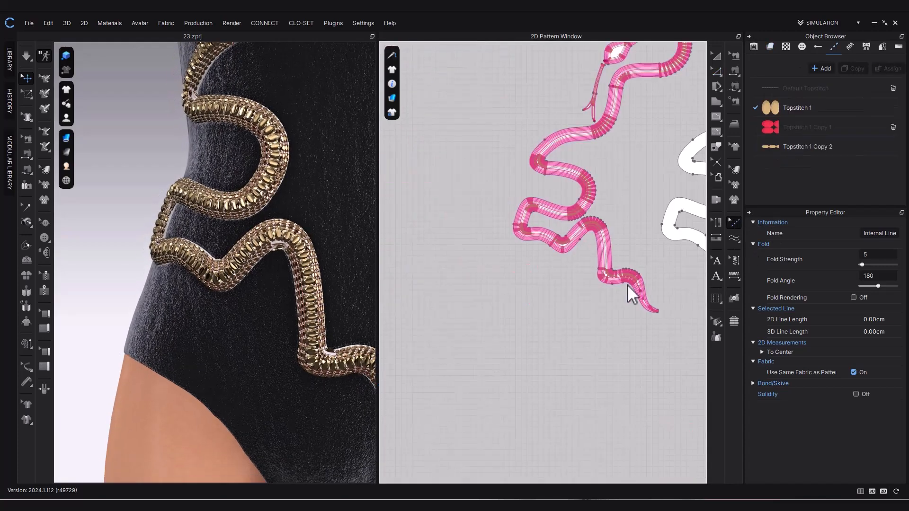
# Complete Topstitch 1 along the snake's central internal line down to the tail.
pyautogui.scroll(7, 563, 316)
pyautogui.click(498, 335)
pyautogui.scroll(-5, 497, 337)
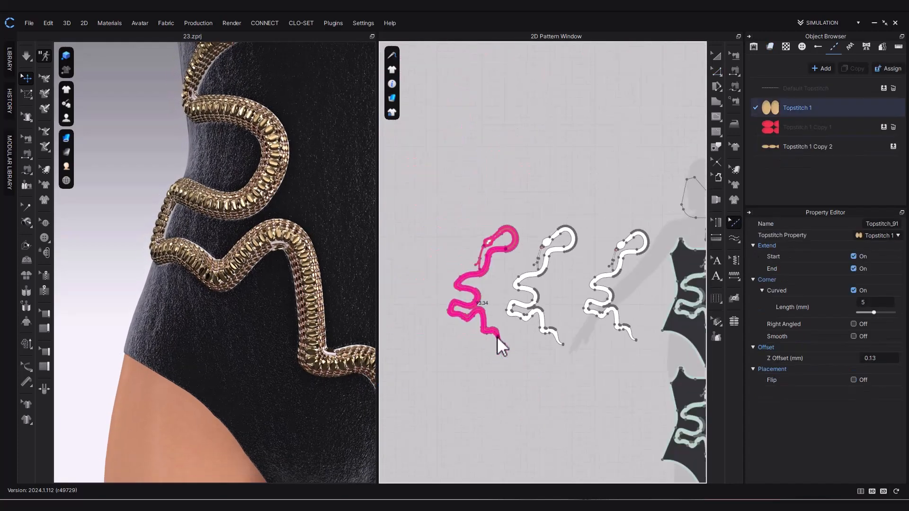
pyautogui.moveTo(450, 209); pyautogui.dragTo(533, 389)
pyautogui.click(644, 396)
pyautogui.scroll(-5, 303, 397)
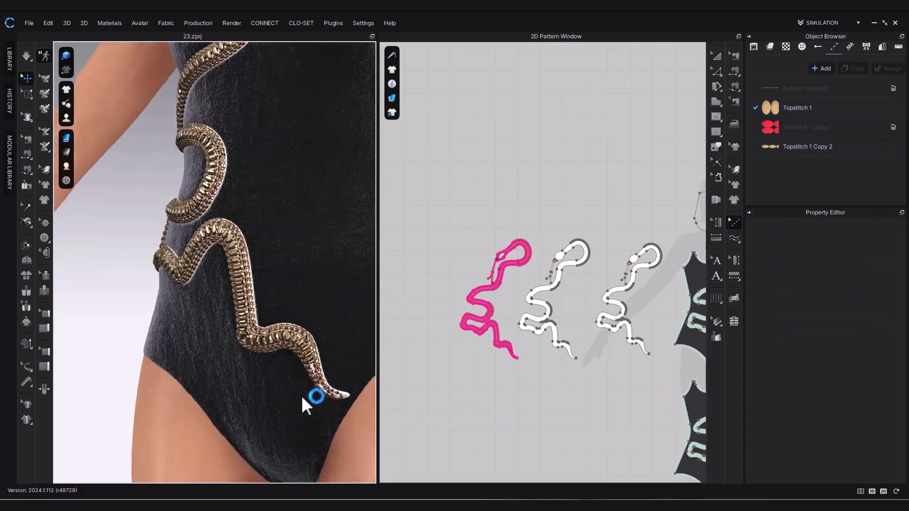
# Examine the central topstitching on the 3D garment from the snake's tail up to its head.
pyautogui.moveTo(303, 398); pyautogui.dragTo(271, 358, button='right')
pyautogui.scroll(4, 315, 385)
pyautogui.scroll(-5, 290, 353)
pyautogui.scroll(-3, 290, 353)
pyautogui.scroll(8, 517, 260)
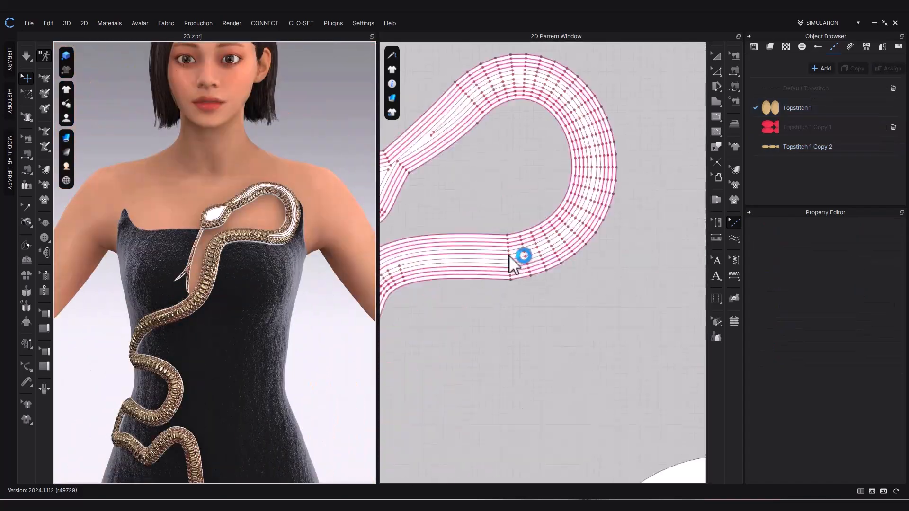
pyautogui.click(504, 421)
pyautogui.moveTo(320, 311); pyautogui.dragTo(319, 347, button='right')
pyautogui.scroll(4, 318, 347)
# Move the end point of the internal line behind the snake's head down to the narrow neck junction.
pyautogui.moveTo(407, 303); pyautogui.dragTo(518, 252, button='middle')
pyautogui.press('z')
pyautogui.scroll(5, 450, 272)
pyautogui.click(588, 175)
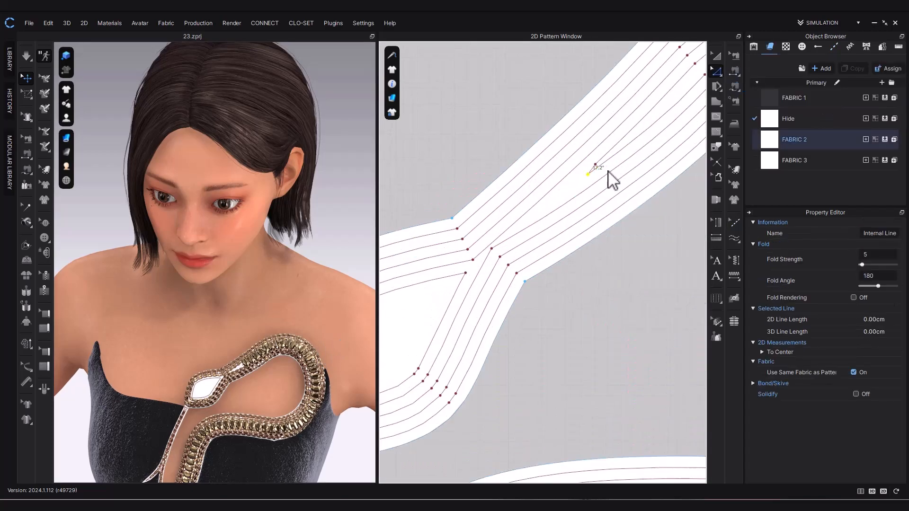
pyautogui.click(588, 174)
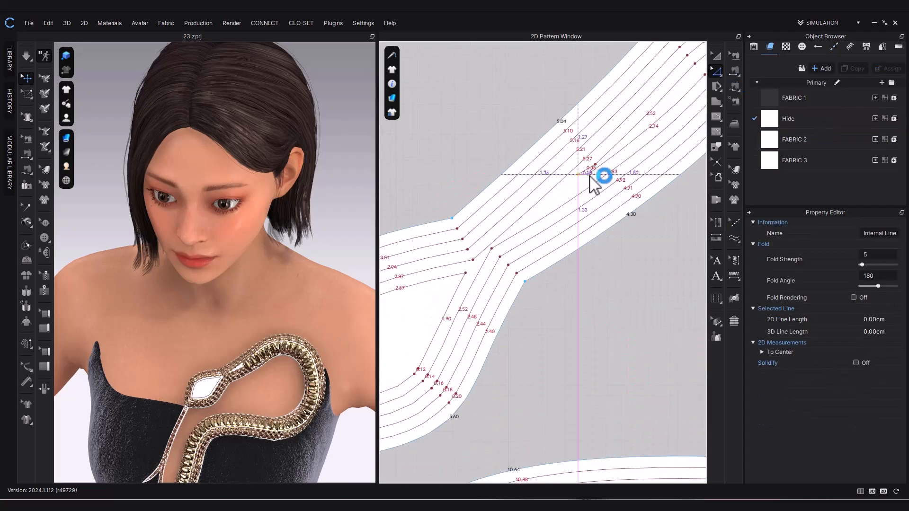
pyautogui.moveTo(590, 176); pyautogui.dragTo(492, 248)
pyautogui.click(353, 352)
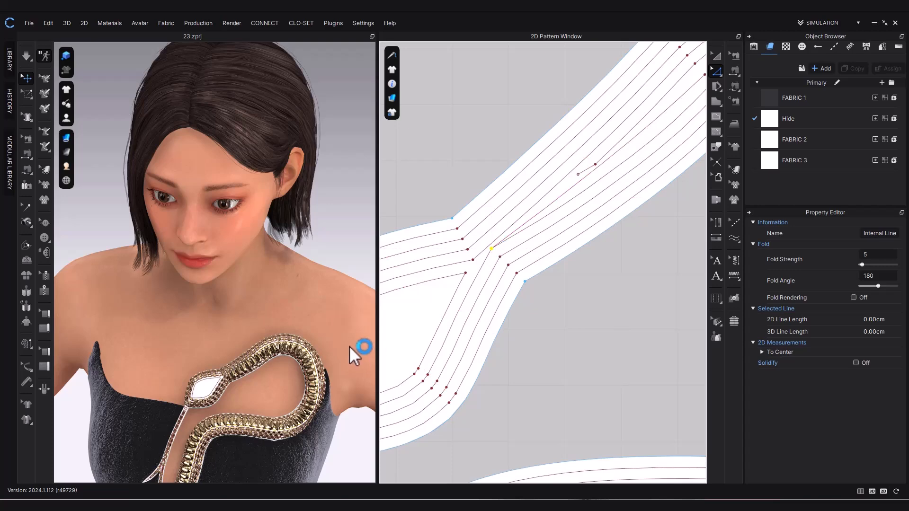
# Add a free topstitch in Topstitch 1 Copy 2 along the inner line from the neck through the waist loops.
pyautogui.click(834, 47)
pyautogui.click(737, 232)
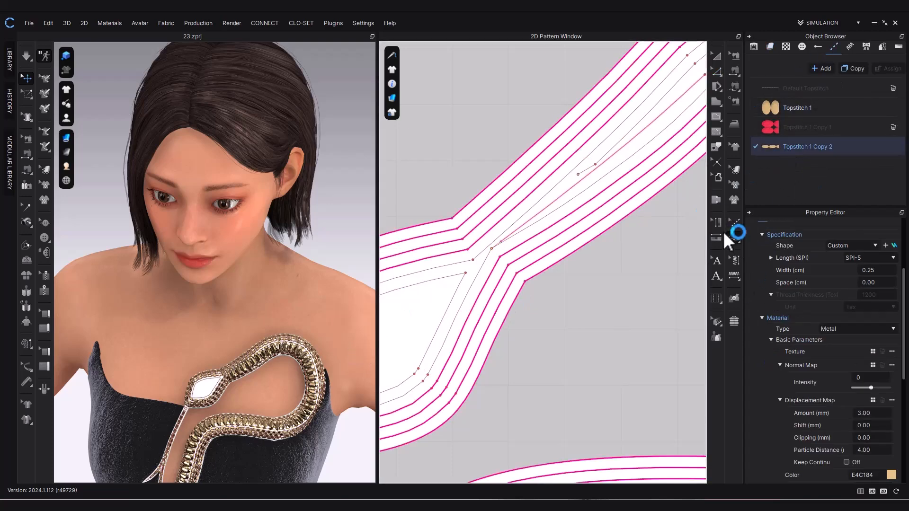
pyautogui.click(584, 173)
pyautogui.scroll(-5, 615, 154)
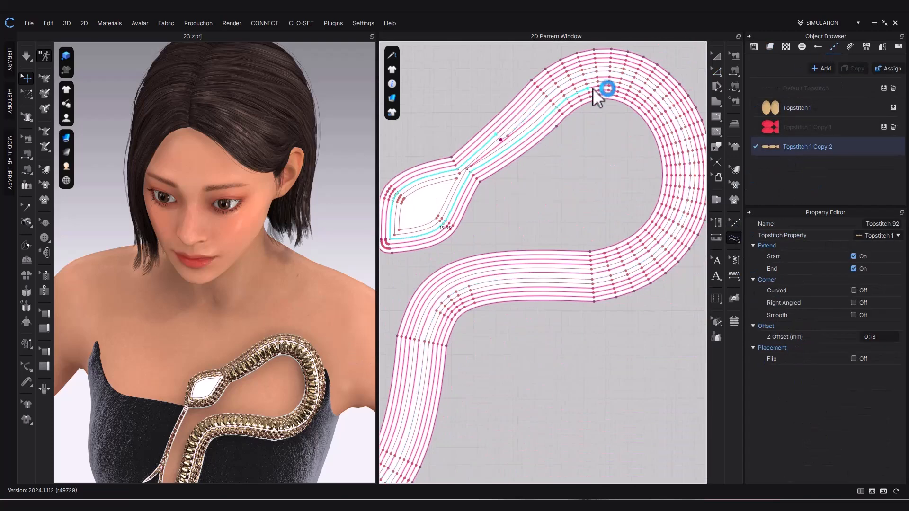
pyautogui.moveTo(597, 278); pyautogui.dragTo(668, 122, button='middle')
pyautogui.moveTo(408, 361); pyautogui.dragTo(543, 306, button='middle')
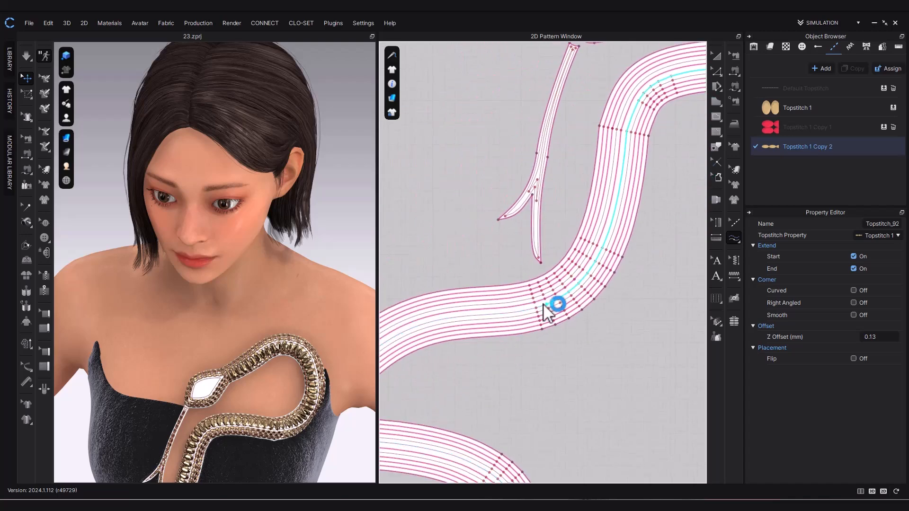
pyautogui.moveTo(459, 323); pyautogui.dragTo(547, 128, button='middle')
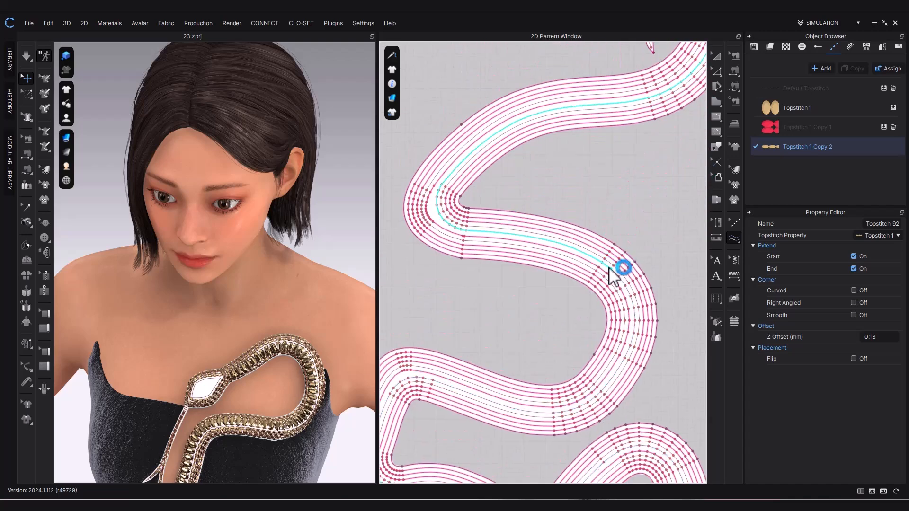
pyautogui.moveTo(623, 374); pyautogui.dragTo(619, 274, button='middle')
pyautogui.moveTo(514, 302); pyautogui.dragTo(488, 218, button='middle')
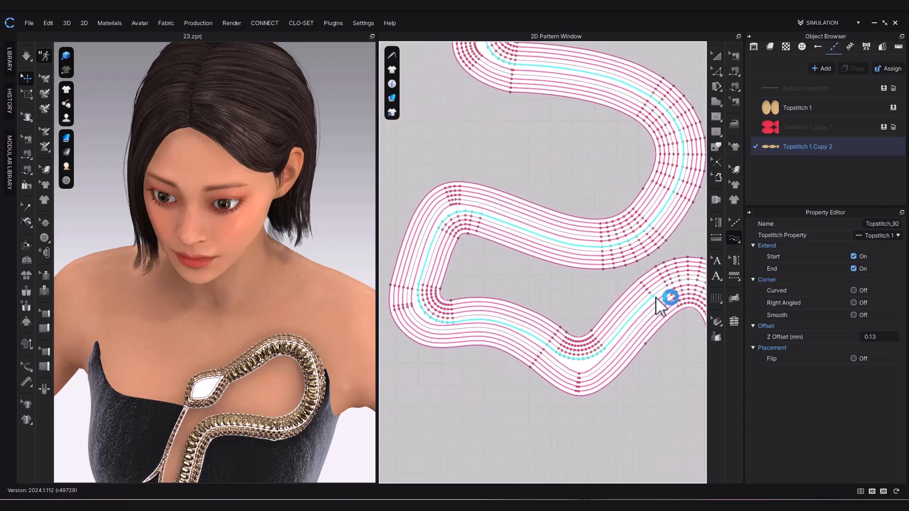
pyautogui.click(678, 282)
# Continue the free topstitch in Topstitch 1 Copy 2 over the last bend toward the snake's tail.
pyautogui.moveTo(251, 455); pyautogui.dragTo(246, 295, button='middle')
pyautogui.moveTo(246, 294); pyautogui.dragTo(347, 275, button='right')
pyautogui.press('2')
pyautogui.moveTo(489, 327); pyautogui.dragTo(453, 365, button='middle')
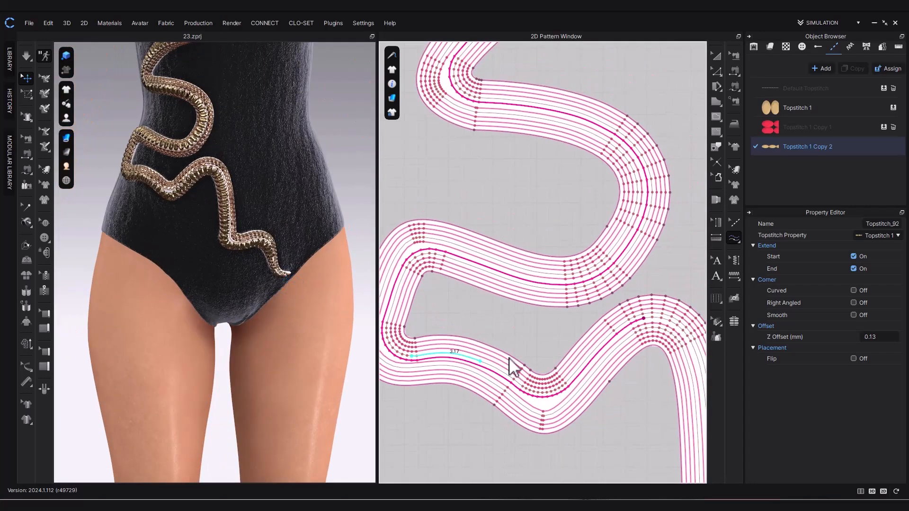
pyautogui.moveTo(700, 360); pyautogui.dragTo(558, 222, button='middle')
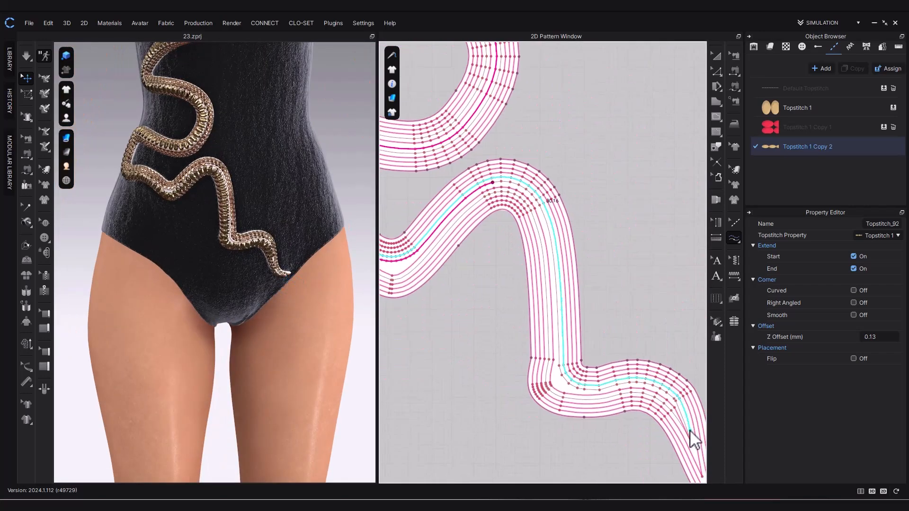
pyautogui.click(690, 431)
# Apply FABRIC 1 to the topstitched snake pattern.
pyautogui.moveTo(261, 347); pyautogui.dragTo(265, 309, button='right')
pyautogui.moveTo(265, 309); pyautogui.dragTo(265, 393, button='middle')
pyautogui.moveTo(265, 394); pyautogui.dragTo(254, 367, button='right')
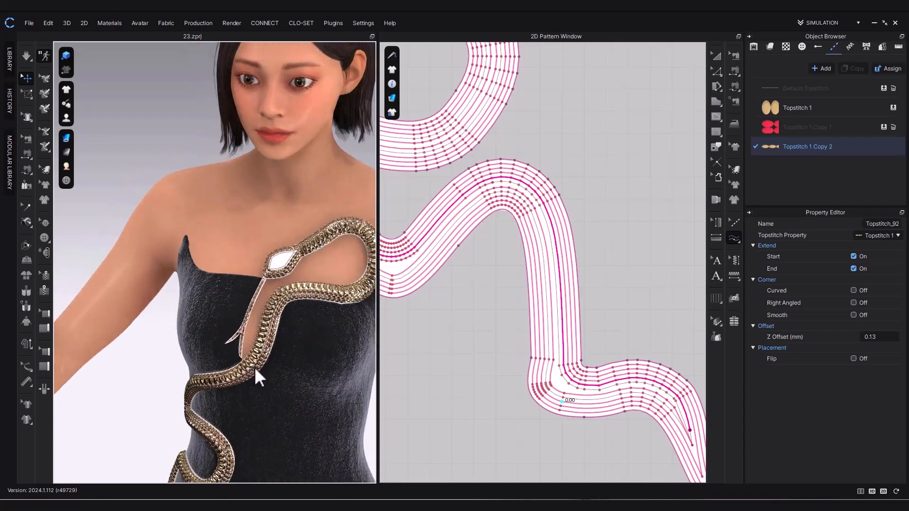
pyautogui.scroll(4, 248, 303)
pyautogui.moveTo(246, 280); pyautogui.dragTo(266, 211, button='middle')
pyautogui.click(718, 57)
pyautogui.scroll(-6, 616, 190)
pyautogui.moveTo(589, 204); pyautogui.dragTo(565, 247, button='middle')
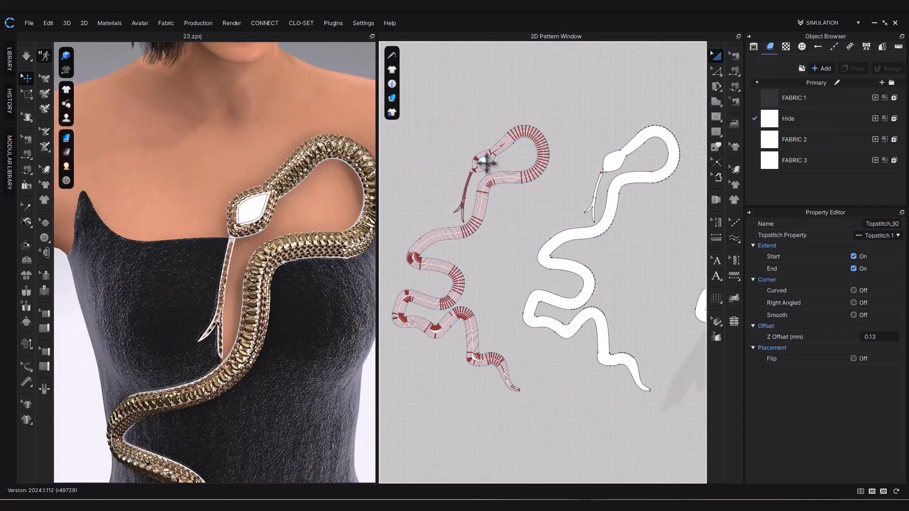
pyautogui.click(485, 163)
pyautogui.click(876, 98)
pyautogui.click(587, 185)
# Apply FABRIC 1 to the remaining white snake patterns.
pyautogui.moveTo(252, 416); pyautogui.dragTo(266, 278, button='middle')
pyautogui.moveTo(266, 278); pyautogui.dragTo(317, 282, button='right')
pyautogui.scroll(-3, 589, 303)
pyautogui.moveTo(589, 336); pyautogui.dragTo(489, 305, button='middle')
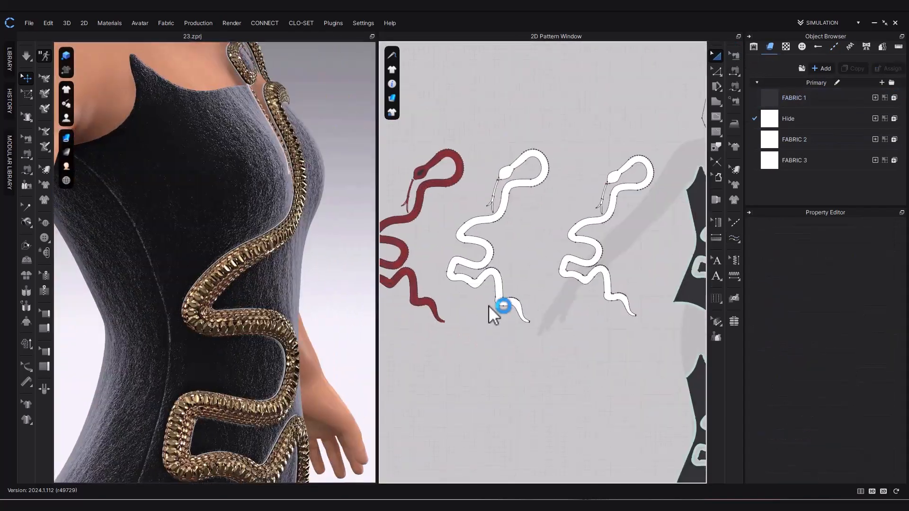
pyautogui.scroll(-3, 535, 306)
pyautogui.moveTo(431, 347); pyautogui.dragTo(649, 183)
pyautogui.click(875, 98)
pyautogui.click(425, 399)
# Examine the recoloured snake on the 3D garment, from the tail and waist loops to the head and tongue.
pyautogui.moveTo(251, 402); pyautogui.dragTo(223, 412, button='right')
pyautogui.moveTo(222, 412); pyautogui.dragTo(232, 275, button='middle')
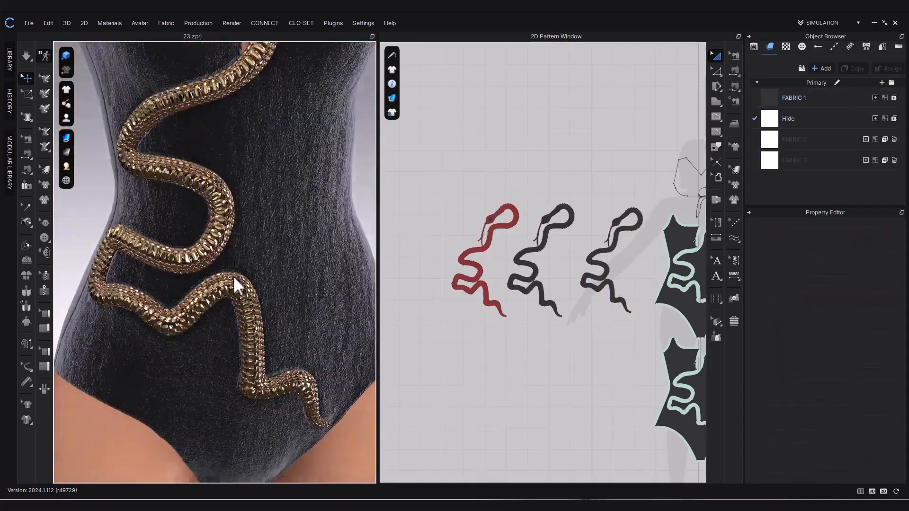
pyautogui.scroll(-4, 233, 275)
pyautogui.moveTo(257, 319); pyautogui.dragTo(266, 365, button='middle')
pyautogui.moveTo(265, 365); pyautogui.dragTo(253, 279, button='right')
pyautogui.scroll(5, 253, 190)
pyautogui.moveTo(253, 170); pyautogui.dragTo(256, 255, button='middle')
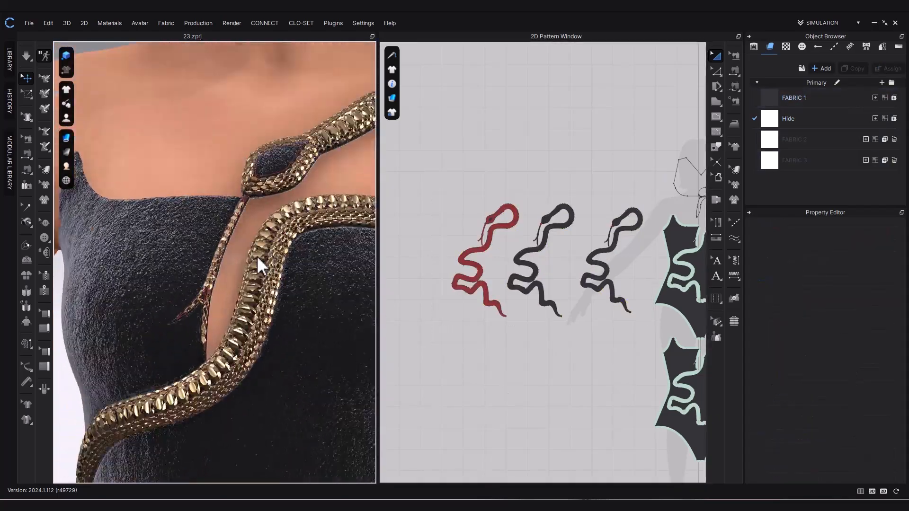
pyautogui.moveTo(257, 255); pyautogui.dragTo(279, 288, button='right')
pyautogui.scroll(6, 478, 232)
# Change the Default Button's shape to a faceted teardrop gem.
pyautogui.moveTo(459, 264); pyautogui.dragTo(456, 303, button='middle')
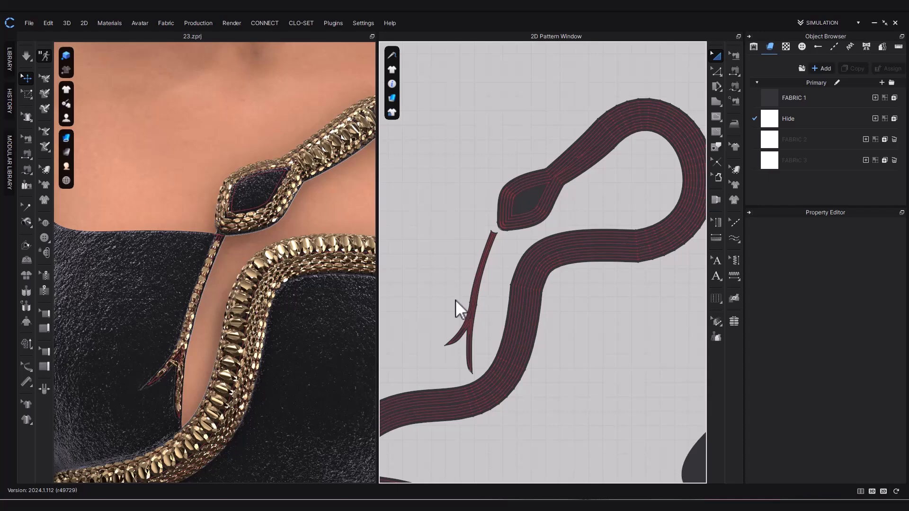
pyautogui.click(474, 286)
pyautogui.click(802, 46)
pyautogui.click(797, 89)
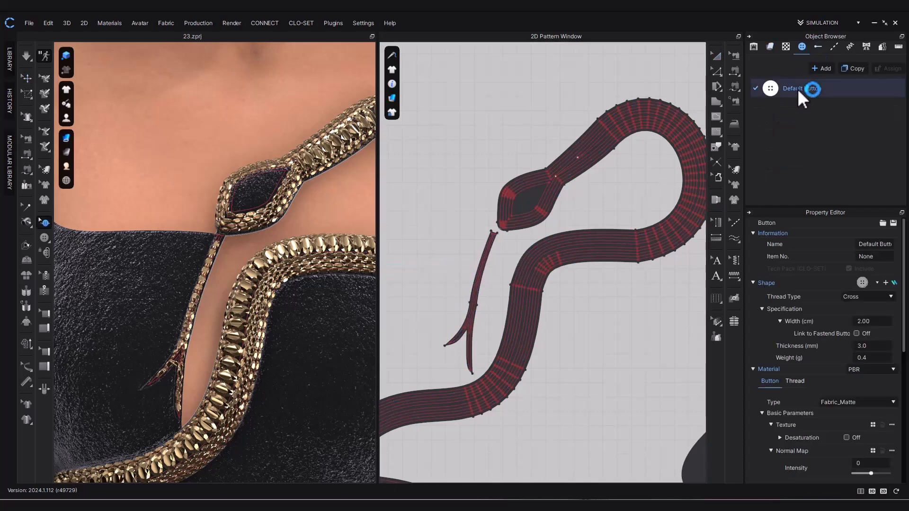
pyautogui.click(860, 281)
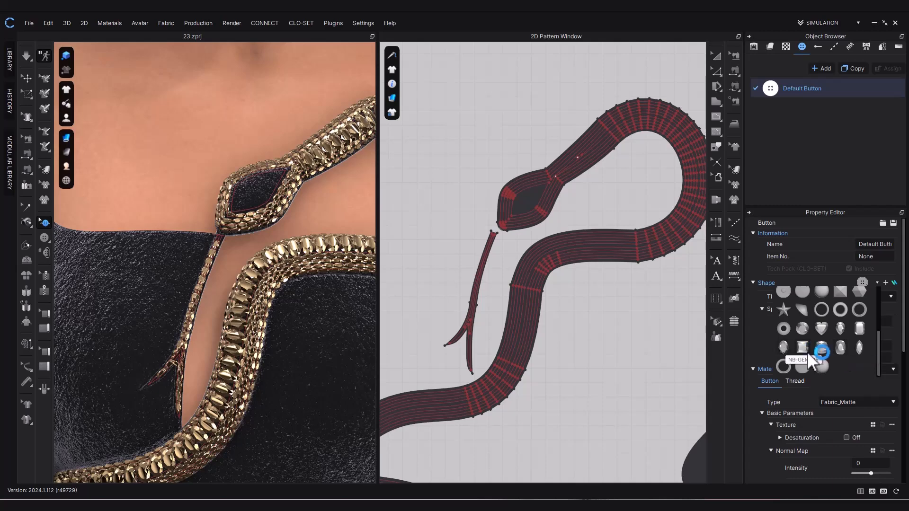
pyautogui.click(832, 337)
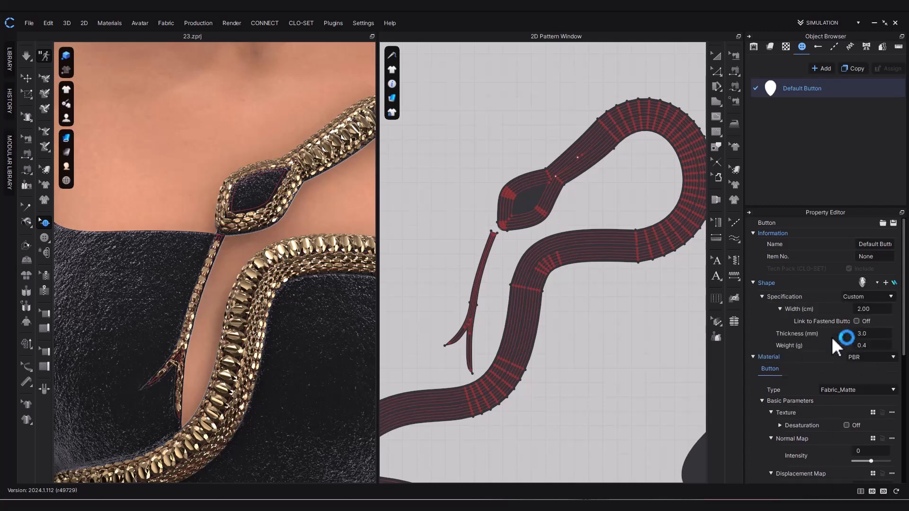
# Place the teardrop gem button on the snake's head and set its width to 1 cm.
pyautogui.click(519, 200)
pyautogui.moveTo(235, 243); pyautogui.dragTo(257, 204, button='right')
pyautogui.scroll(5, 257, 204)
pyautogui.moveTo(258, 204); pyautogui.dragTo(224, 283, button='middle')
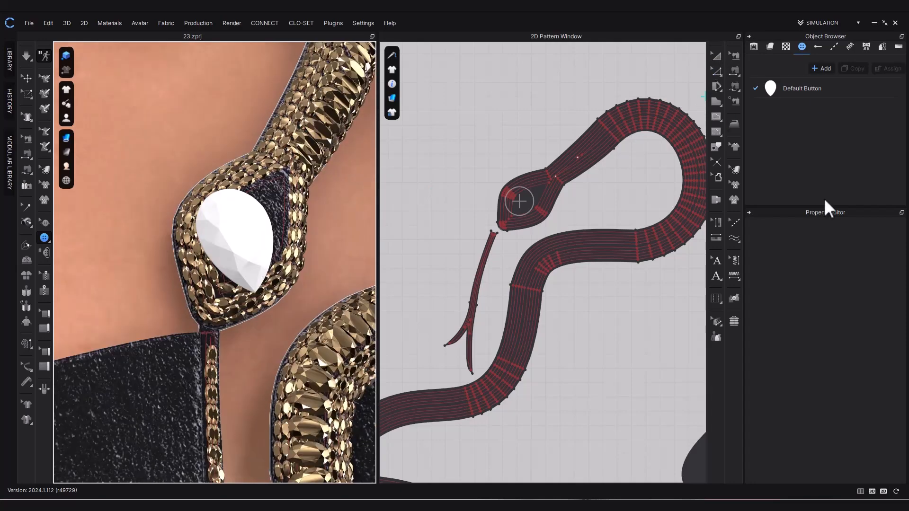
pyautogui.click(803, 88)
pyautogui.click(876, 322)
pyautogui.write('1')
pyautogui.press('Return')
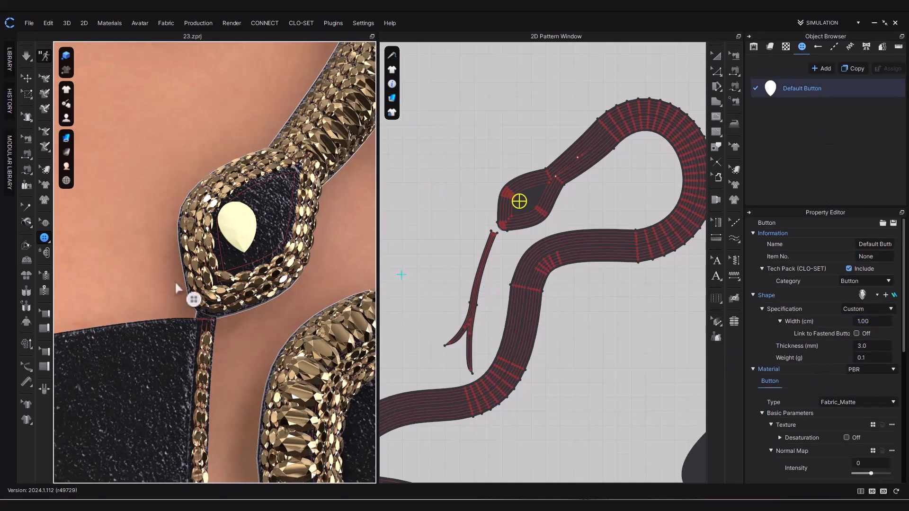
# Add a second teardrop gem beside the first on the snake's head and set its angle to 92.
pyautogui.scroll(3, 507, 218)
pyautogui.click(507, 211)
pyautogui.moveTo(507, 214); pyautogui.dragTo(518, 228)
pyautogui.click(856, 268)
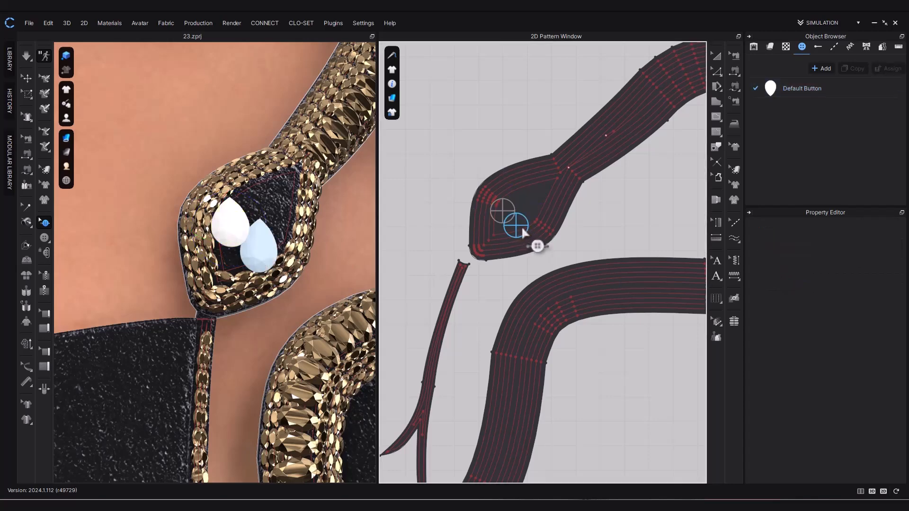
pyautogui.click(873, 234)
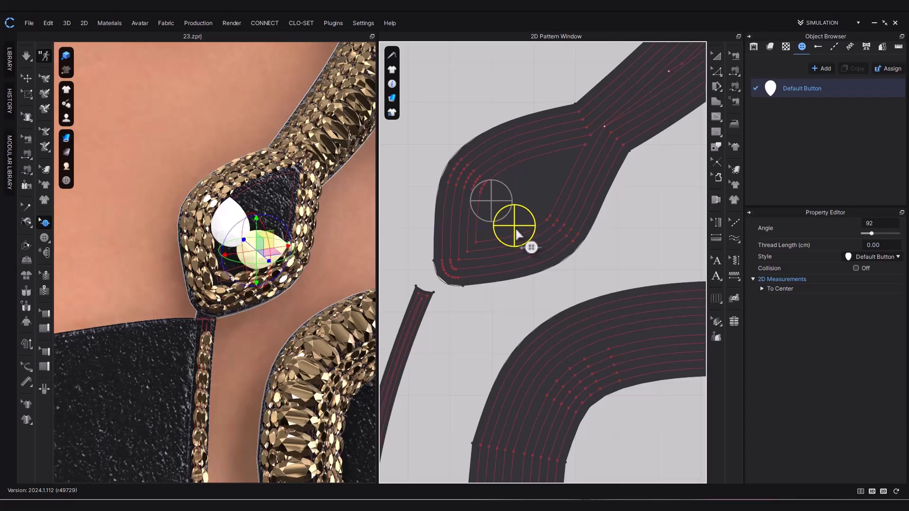
# Set the thread length of both gem buttons to -0.15 cm so they sit closer to the head.
pyautogui.scroll(5, 521, 237)
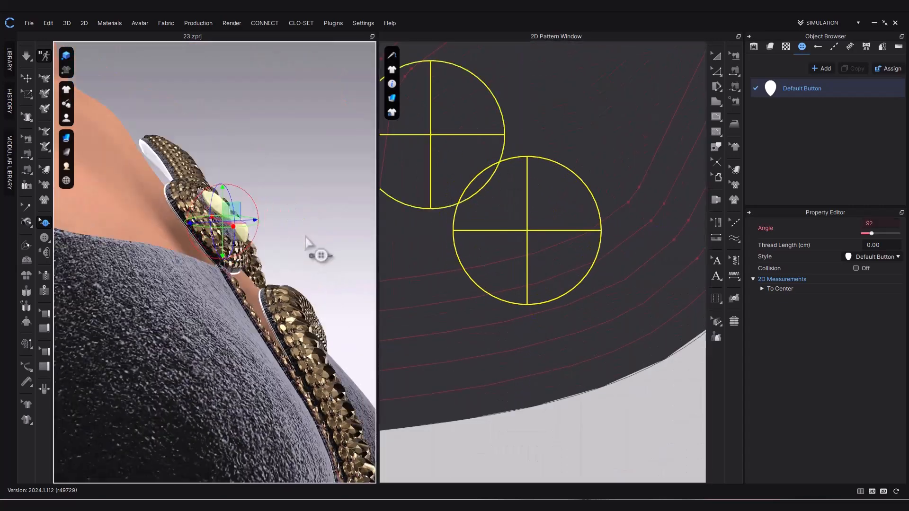
pyautogui.click(876, 245)
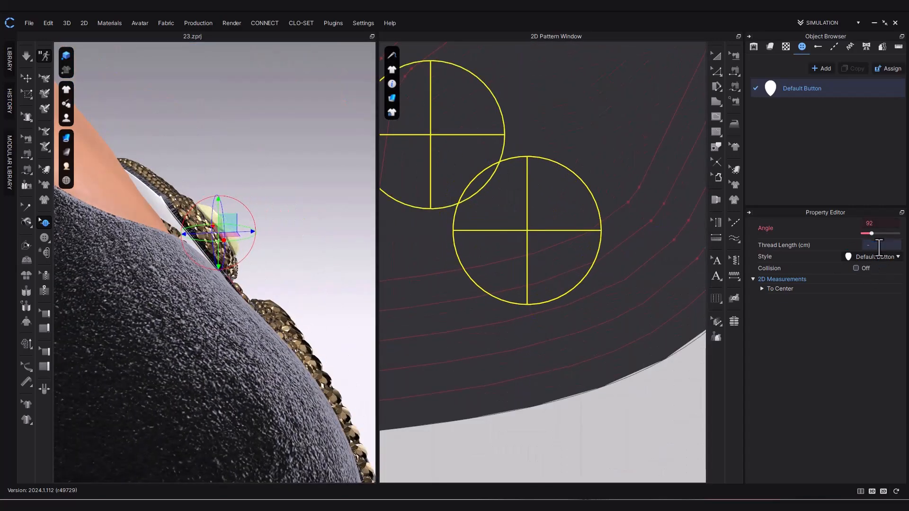
pyautogui.write('-0.1')
pyautogui.write('5')
pyautogui.press('Return')
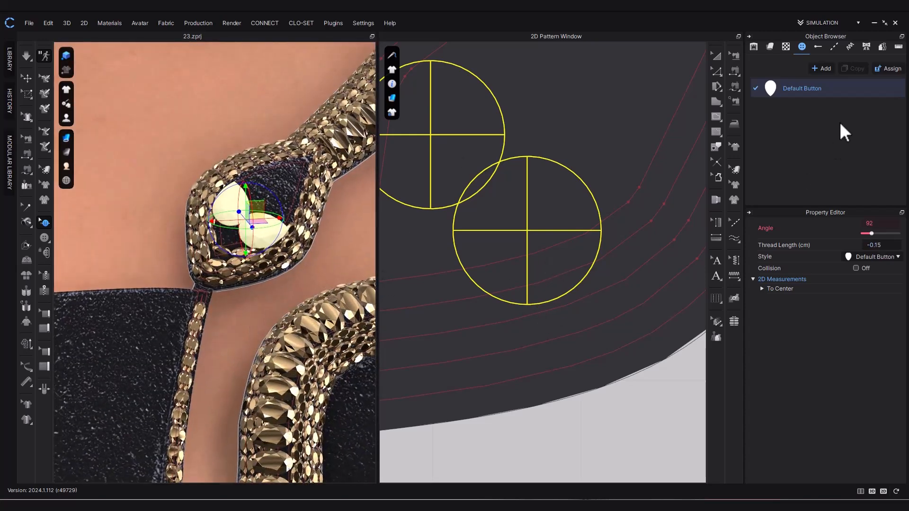
# Set the Default Button's material type to Metal and its colour to gold E4C184.
pyautogui.click(815, 88)
pyautogui.click(857, 402)
pyautogui.click(826, 411)
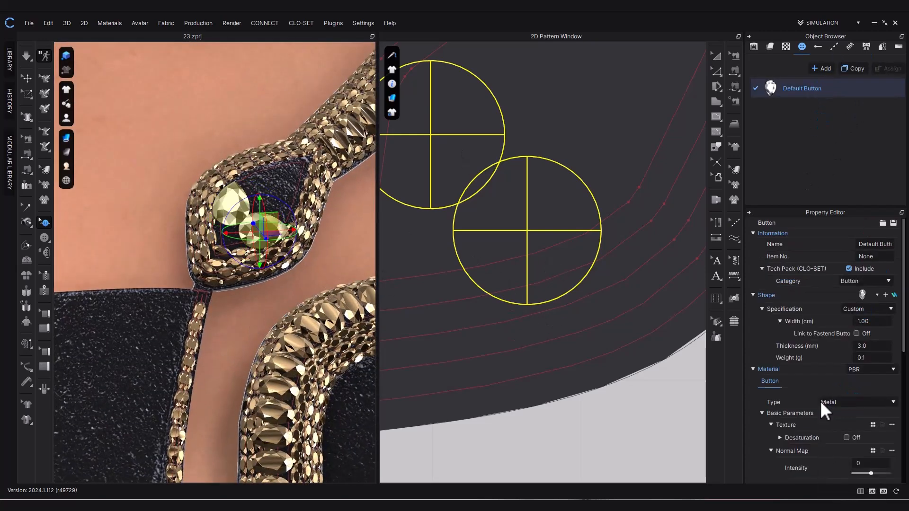
pyautogui.scroll(-3, 877, 363)
pyautogui.click(892, 476)
pyautogui.click(487, 347)
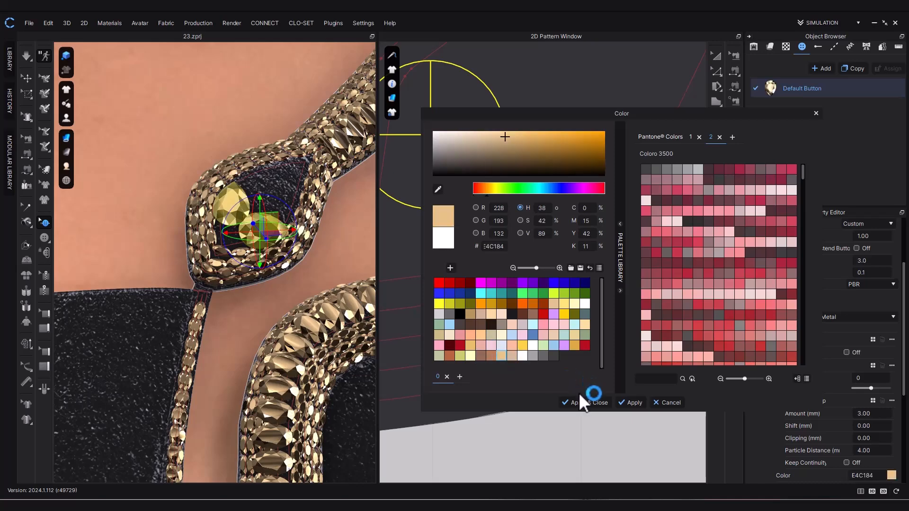
pyautogui.click(585, 402)
pyautogui.click(610, 431)
# Copy the gold Default Button style and choose a different gem shape for the copy.
pyautogui.click(847, 88)
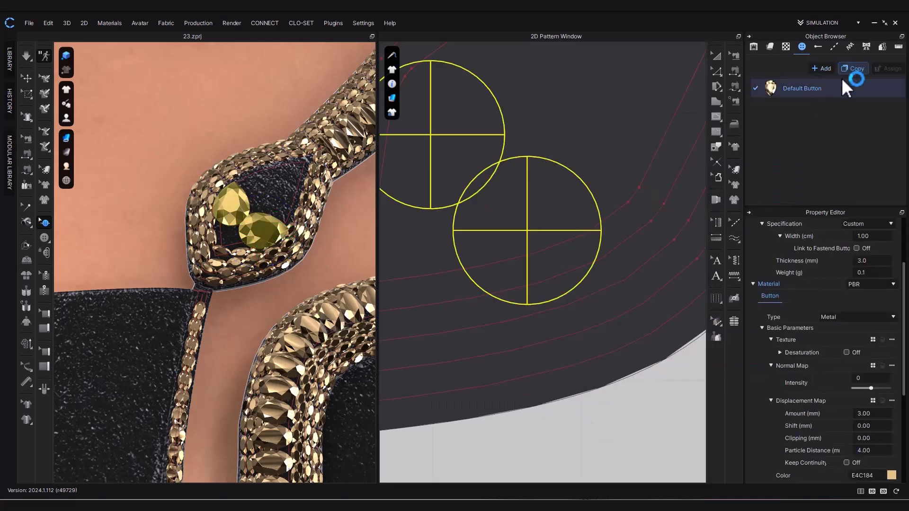
pyautogui.click(853, 68)
pyautogui.scroll(5, 862, 393)
pyautogui.click(862, 283)
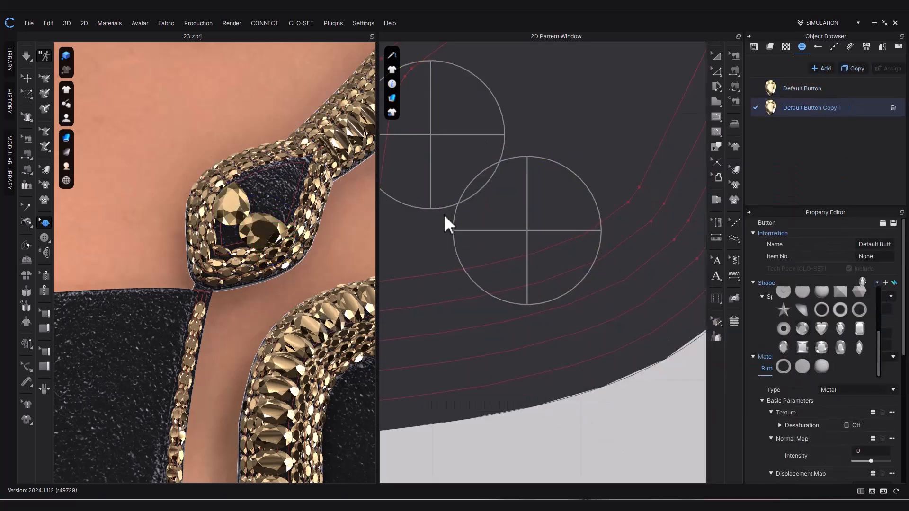
# Duplicate the second teardrop gem and place the copy beside it in the lower part of the snake's head.
pyautogui.moveTo(449, 201); pyautogui.dragTo(521, 194, button='middle')
pyautogui.click(555, 225)
pyautogui.hotkey('ctrl', 'c')
pyautogui.hotkey('ctrl', 'v')
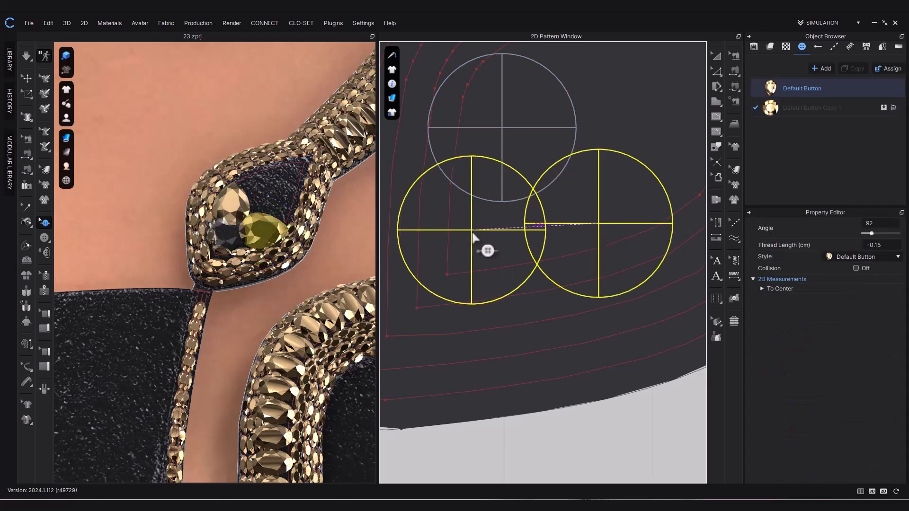
pyautogui.click(474, 229)
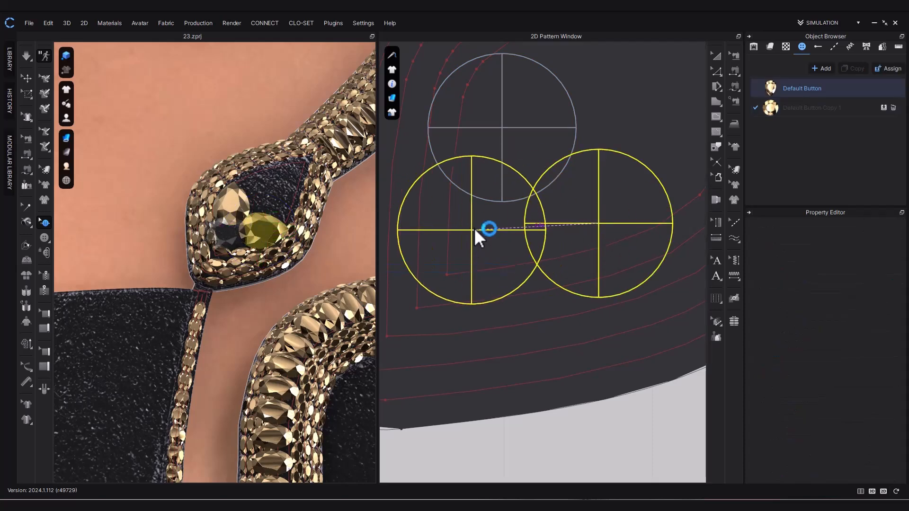
# Assign the Default Button Copy 1 style to the newly placed lower gem and set that style's width to 1 cm.
pyautogui.click(884, 107)
pyautogui.click(813, 105)
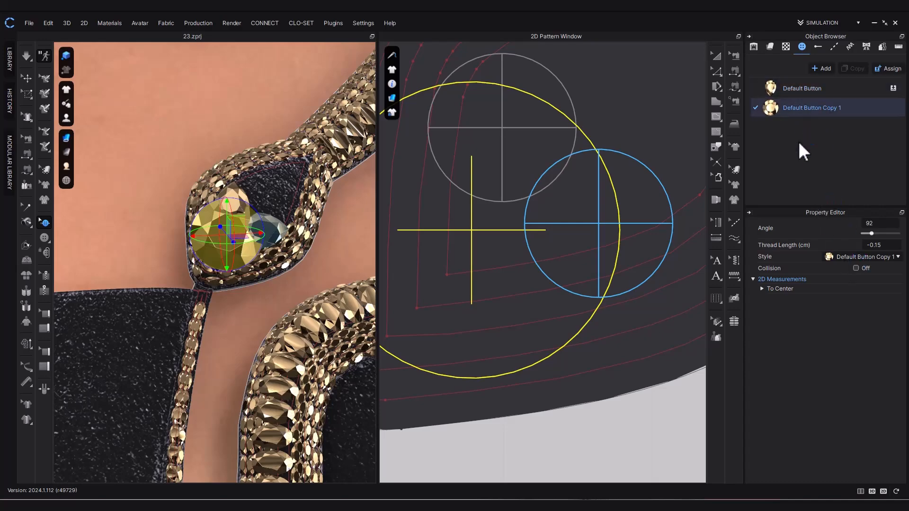
pyautogui.click(780, 196)
pyautogui.click(808, 108)
pyautogui.click(872, 323)
pyautogui.write('1')
pyautogui.press('Return')
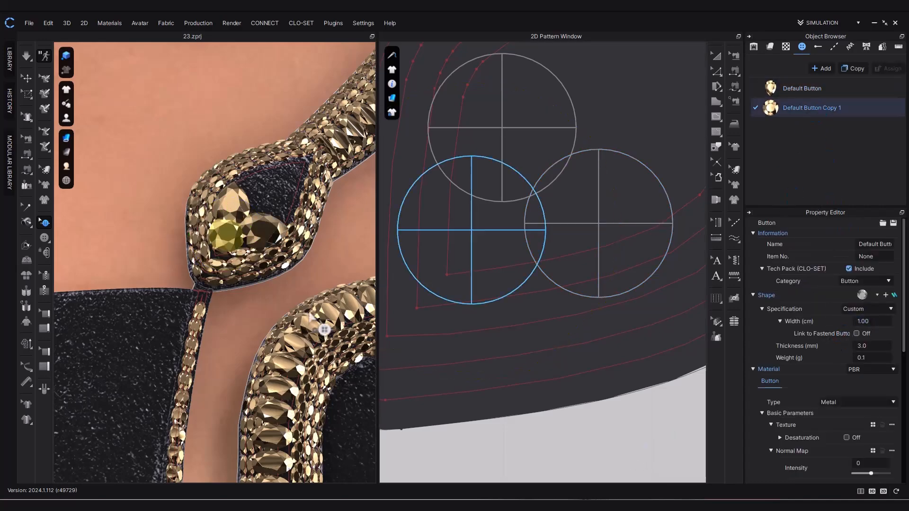
# Copy the Default Button Copy 1 style and give the copy a pointed marquise gem shape.
pyautogui.click(855, 70)
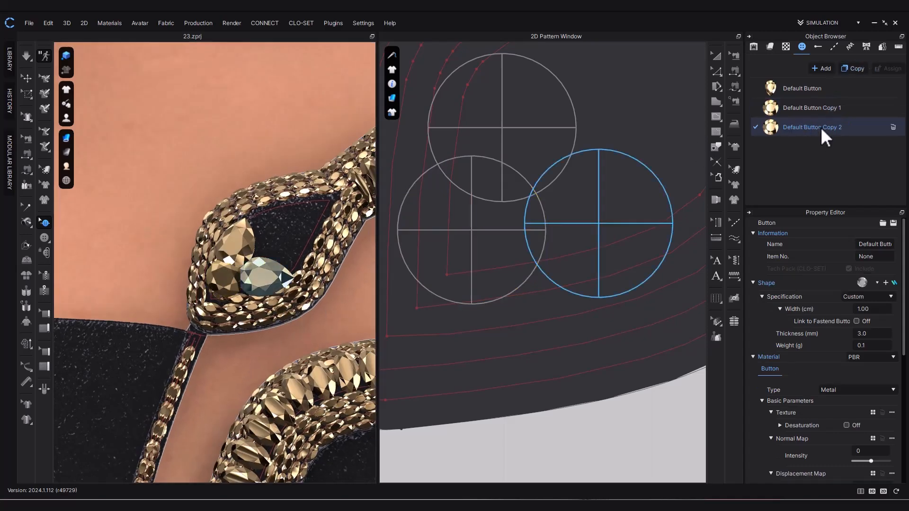
pyautogui.click(878, 283)
pyautogui.click(893, 376)
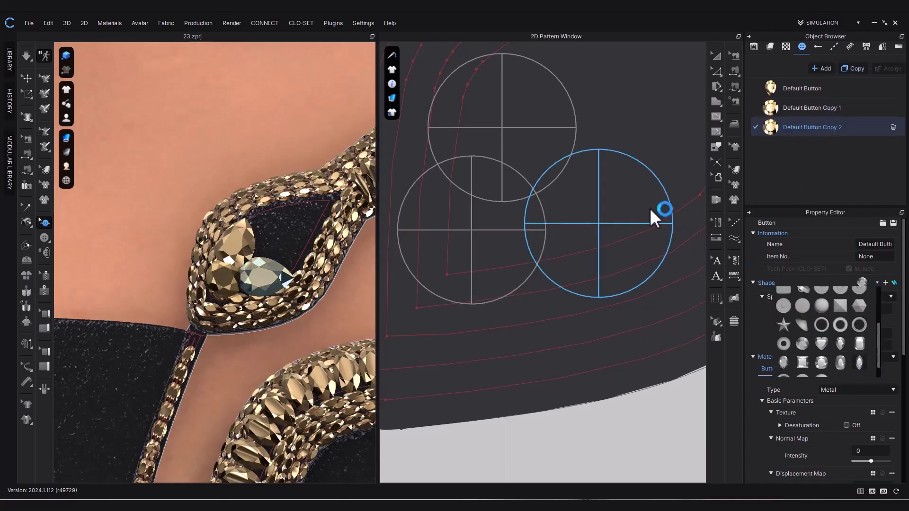
# Duplicate the second teardrop gem into the head's empty area and assign it the Default Button Copy 2 style.
pyautogui.moveTo(627, 228); pyautogui.dragTo(576, 310, button='right')
pyautogui.click(574, 308)
pyautogui.hotkey('ctrl', 'c')
pyautogui.hotkey('ctrl', 'v')
pyautogui.click(636, 191)
pyautogui.click(893, 127)
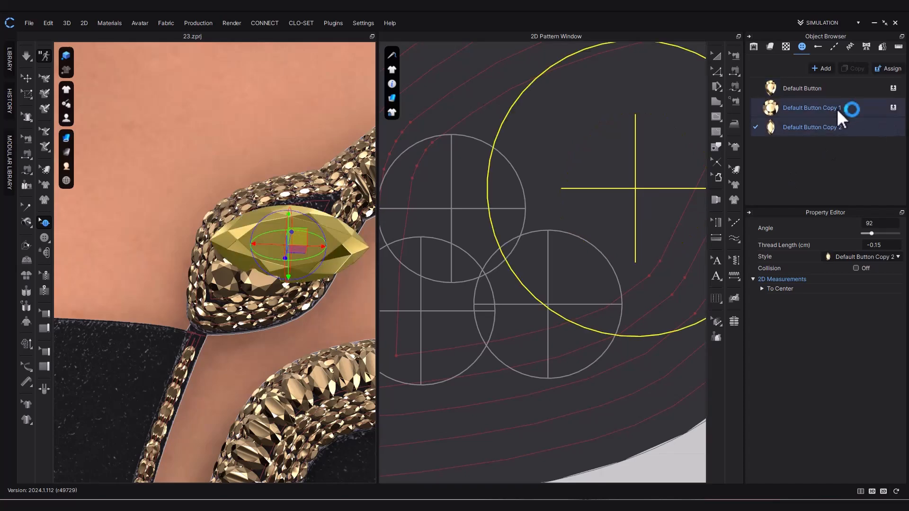
# Set the width of the Default Button Copy 2 style to 0.5 cm.
pyautogui.click(674, 339)
pyautogui.click(812, 127)
pyautogui.click(870, 323)
pyautogui.write('1')
pyautogui.press('Return')
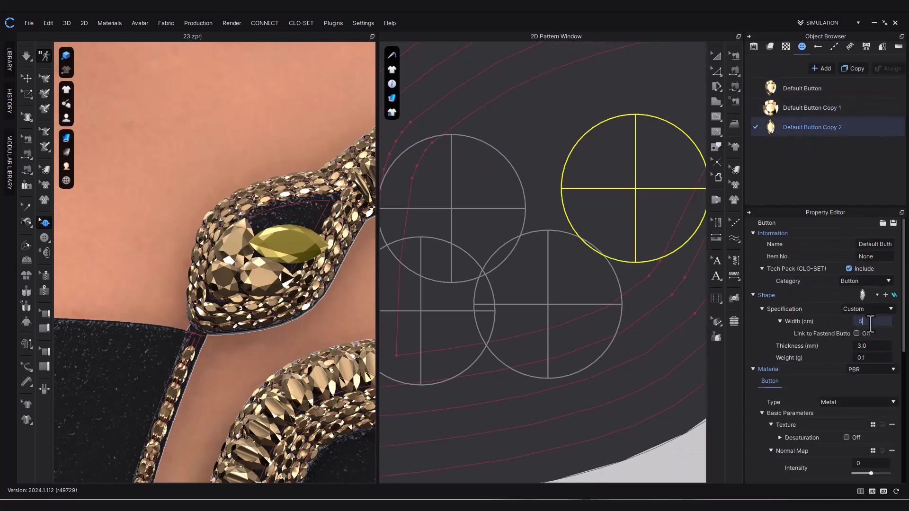
pyautogui.press('Return')
# Reposition the marquise gem, rotate it to 113 degrees, and paste further copies in a curved row above the teardrop gems.
pyautogui.moveTo(636, 189)
pyautogui.mouseDown()
pyautogui.moveTo(643, 247)
pyautogui.moveTo(628, 200)
pyautogui.mouseUp()
pyautogui.moveTo(871, 234); pyautogui.dragTo(875, 234)
pyautogui.hotkey('ctrl', 'c')
pyautogui.hotkey('ctrl', 'v')
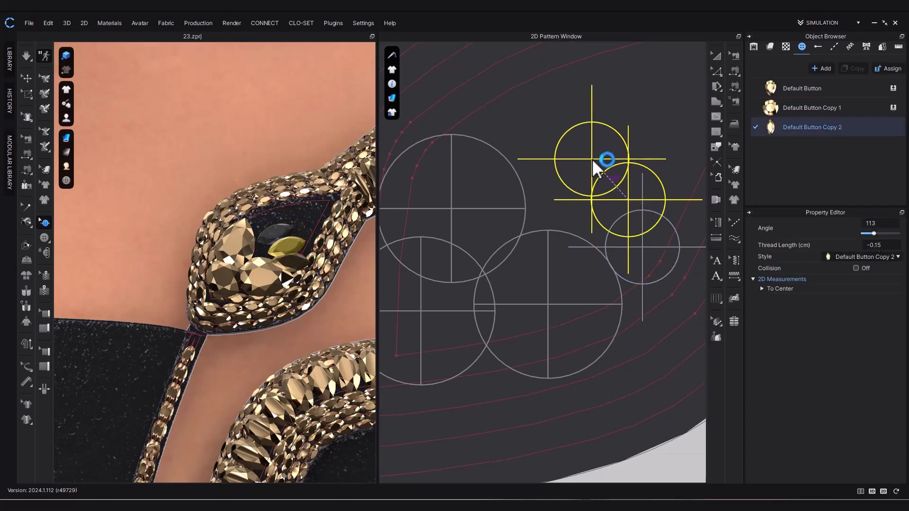
pyautogui.click(593, 156)
pyautogui.hotkey('ctrl', 'v')
pyautogui.click(559, 120)
pyautogui.moveTo(265, 208); pyautogui.dragTo(265, 265, button='right')
# Rotate the next two marquise gems to 123 and 138 degrees and paste one more copy at the row's upper end.
pyautogui.click(598, 161)
pyautogui.moveTo(871, 234); pyautogui.dragTo(876, 234)
pyautogui.click(564, 115)
pyautogui.click(563, 113)
pyautogui.hotkey('ctrl', 'c')
pyautogui.hotkey('ctrl', 'v')
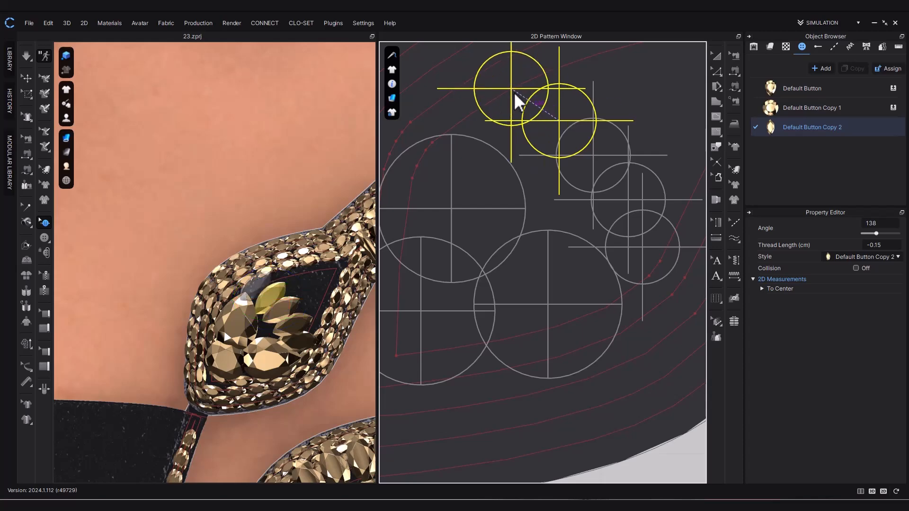
pyautogui.click(527, 89)
pyautogui.moveTo(287, 326)
pyautogui.mouseDown(button='right')
pyautogui.moveTo(279, 308)
pyautogui.moveTo(296, 312)
pyautogui.mouseUp(button='right')
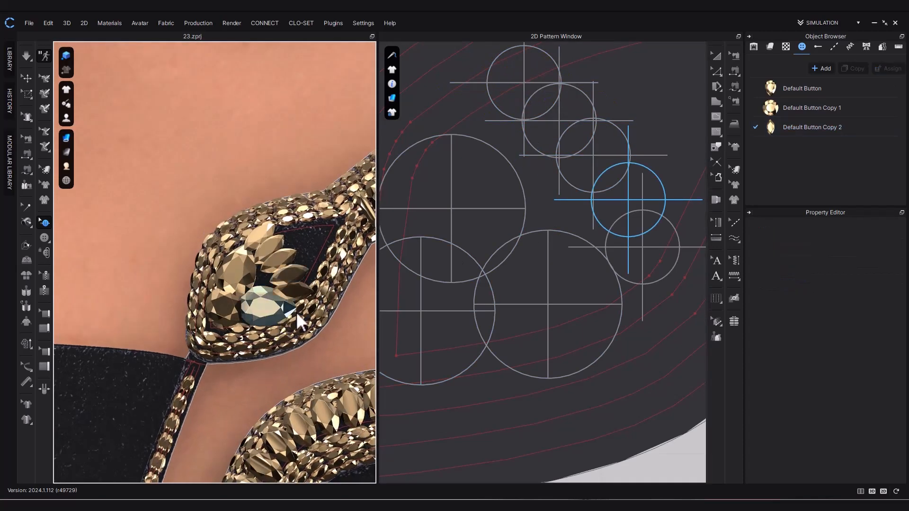
# Nudge the upper marquise gems and the two teardrop gems so that they fit together in an even fan.
pyautogui.click(600, 163)
pyautogui.click(561, 123)
pyautogui.click(531, 85)
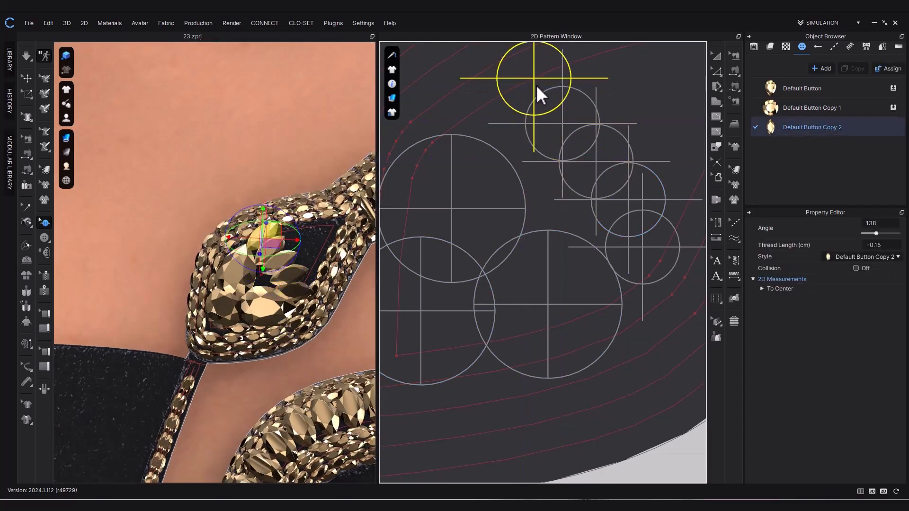
pyautogui.hotkey('ctrl', 'v')
pyautogui.moveTo(585, 172); pyautogui.dragTo(591, 162)
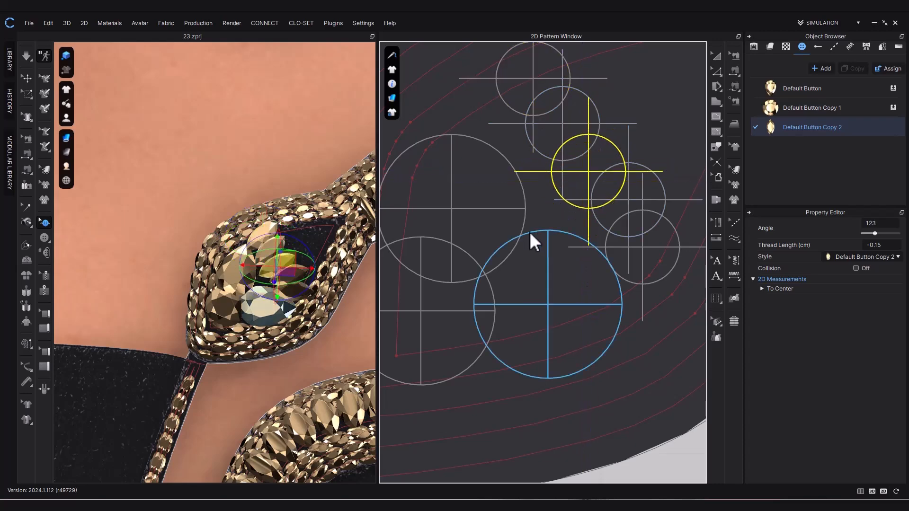
pyautogui.moveTo(548, 263); pyautogui.dragTo(556, 260)
pyautogui.moveTo(496, 215); pyautogui.dragTo(502, 205)
pyautogui.moveTo(310, 356); pyautogui.dragTo(302, 330, button='right')
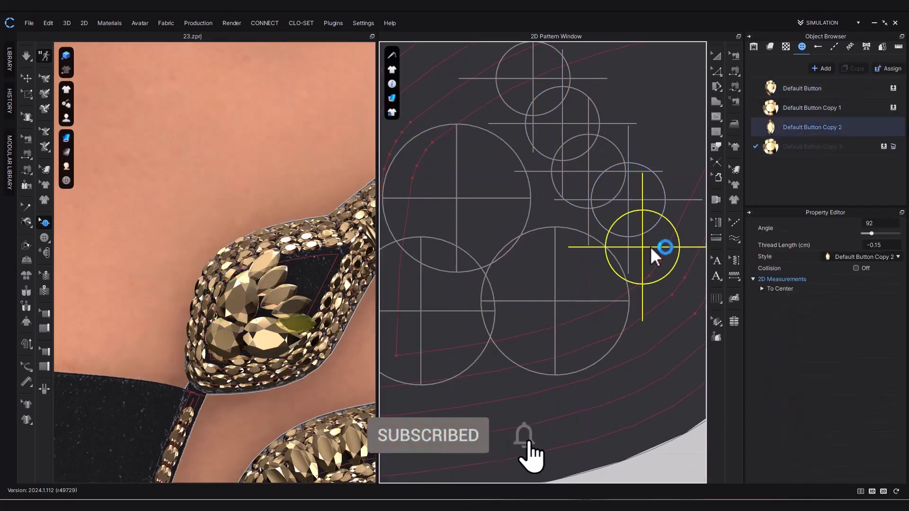
# Assign the Default Button Copy 3 style to the gem placed beyond the marquise row and set the style's width to 0.4 cm.
pyautogui.click(799, 129)
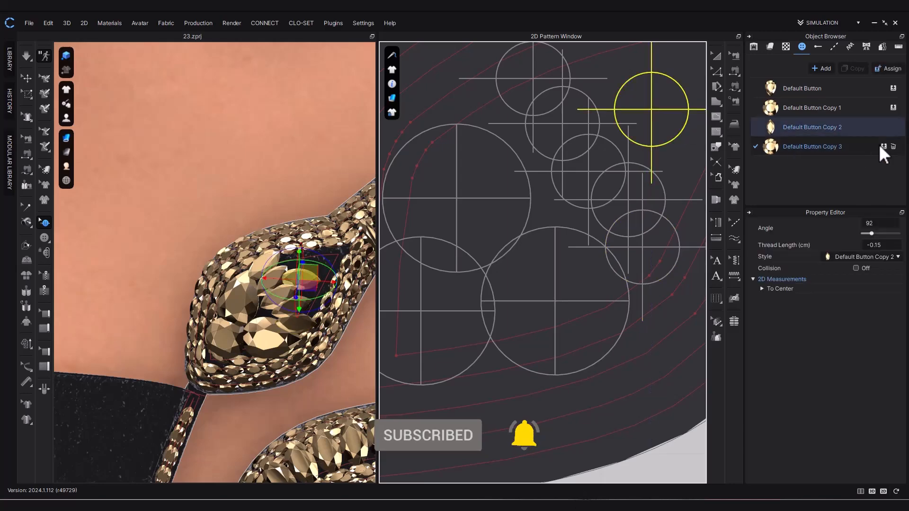
pyautogui.click(760, 146)
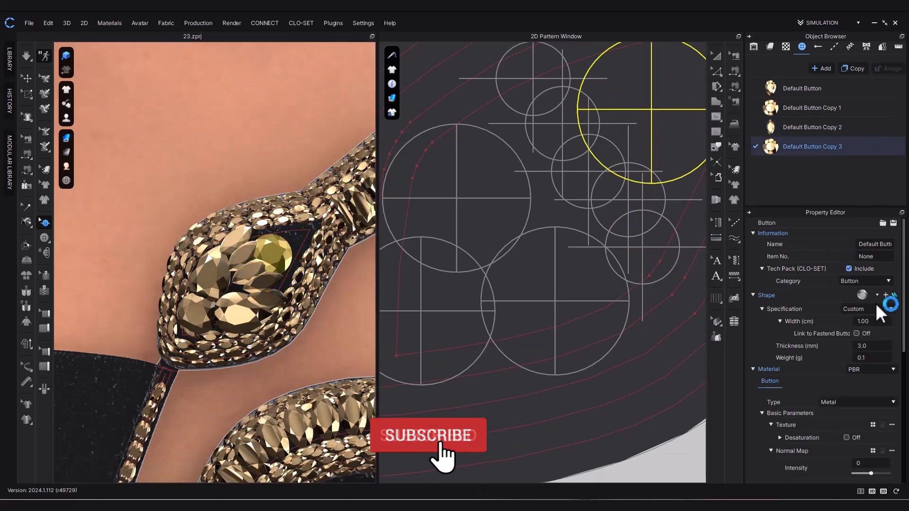
pyautogui.click(871, 321)
pyautogui.write('0.3')
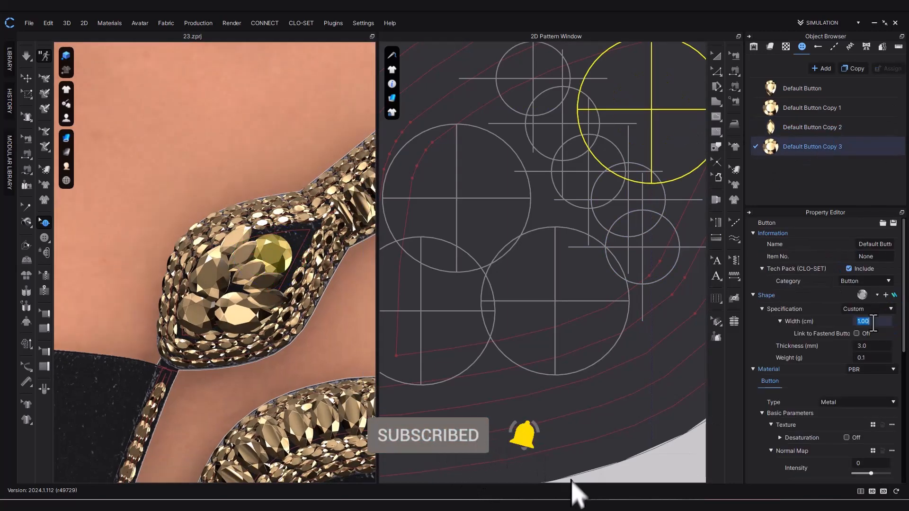
pyautogui.press('Return')
pyautogui.write('.')
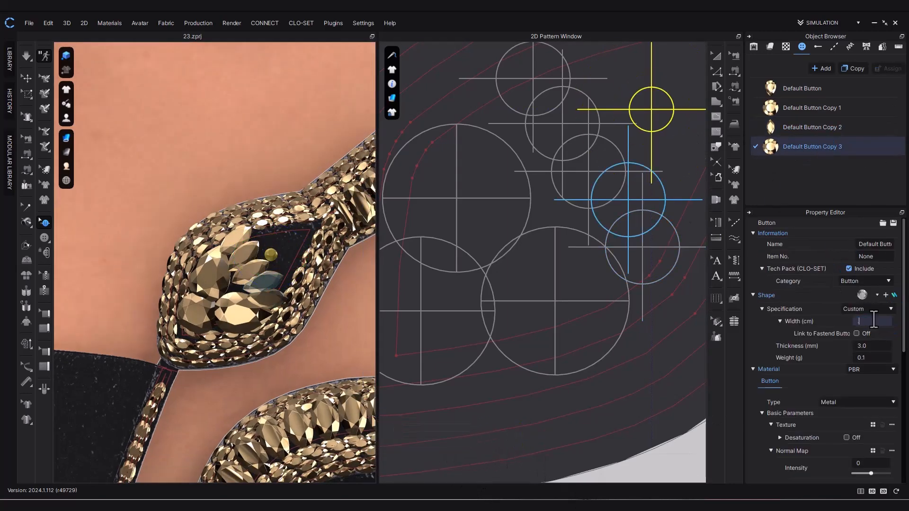
pyautogui.write('4')
pyautogui.press('Return')
# Move the small round gem beside the uppermost marquise gem and paste three copies along the outer side of the marquise row.
pyautogui.moveTo(654, 115); pyautogui.dragTo(541, 202, button='middle')
pyautogui.moveTo(541, 201); pyautogui.dragTo(497, 141)
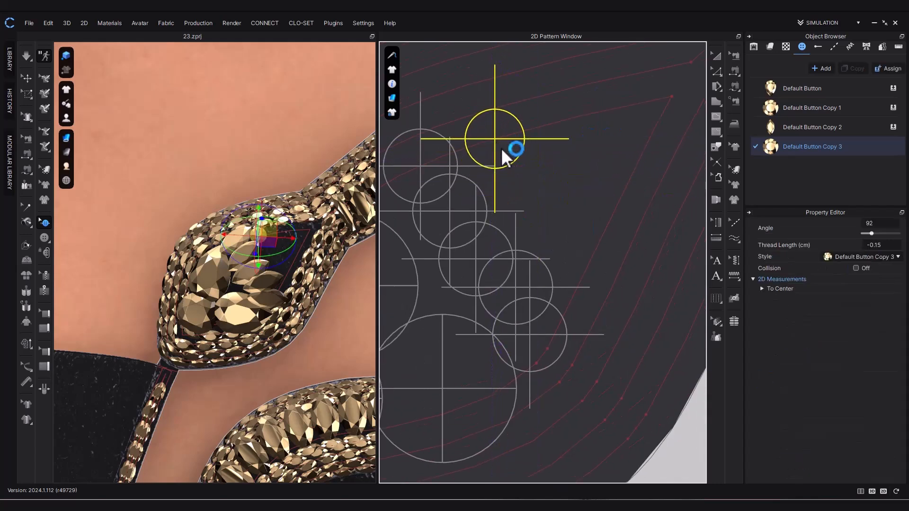
pyautogui.hotkey('ctrl', 'c')
pyautogui.hotkey('ctrl', 'v')
pyautogui.click(522, 194)
pyautogui.click(561, 234)
pyautogui.hotkey('ctrl', 'v')
pyautogui.click(593, 295)
# Paste three more small round gems as a second row outside the first one.
pyautogui.hotkey('ctrl', 'v')
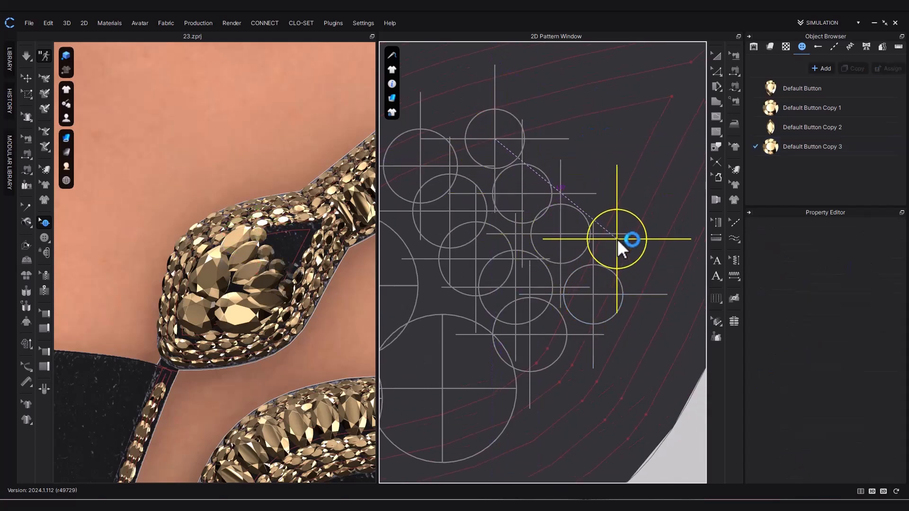
pyautogui.click(617, 239)
pyautogui.hotkey('ctrl', 'v')
pyautogui.click(587, 181)
pyautogui.hotkey('ctrl', 'v')
pyautogui.click(553, 144)
# Paste four small round gems above and outside the second row, following the narrowing edges of the head.
pyautogui.hotkey('ctrl', 'v')
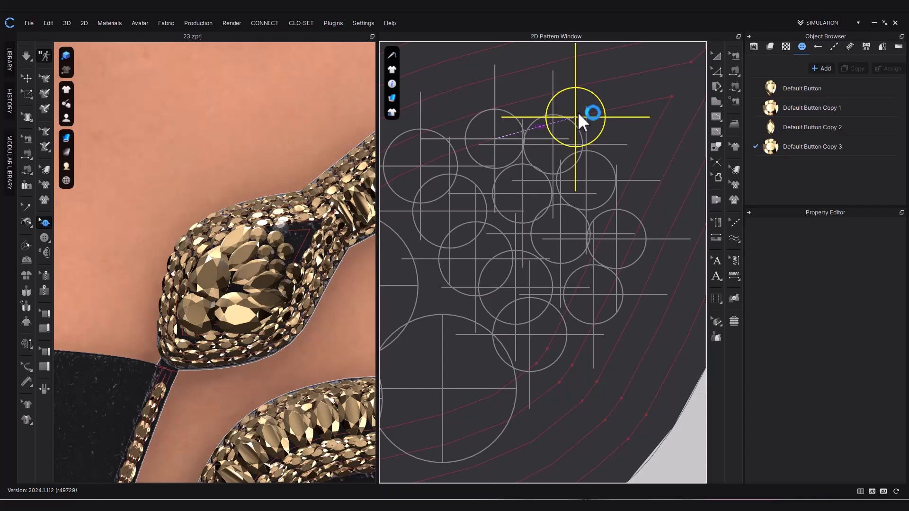
pyautogui.click(542, 112)
pyautogui.hotkey('ctrl', 'v')
pyautogui.click(600, 120)
pyautogui.hotkey('ctrl', 'v')
pyautogui.click(629, 157)
pyautogui.hotkey('ctrl', 'v')
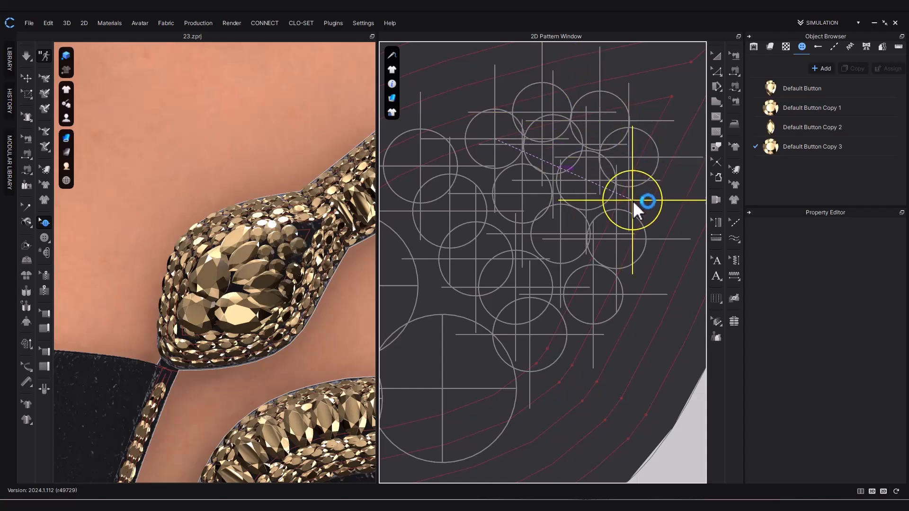
pyautogui.click(633, 203)
# Fill the remaining narrow tip of the head shape, next to the neck, with three more small round gems.
pyautogui.hotkey('ctrl', 'v')
pyautogui.click(658, 122)
pyautogui.hotkey('ctrl', 'v')
pyautogui.click(630, 91)
pyautogui.hotkey('ctrl', 'v')
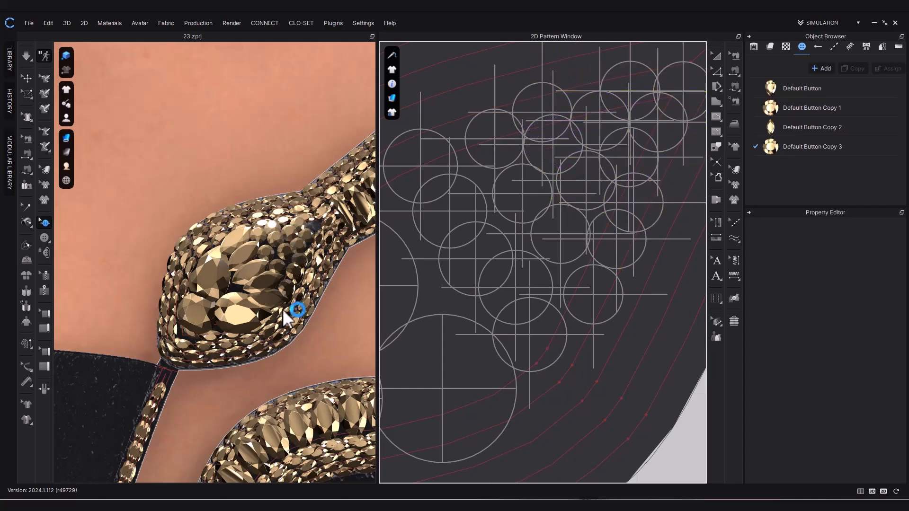
pyautogui.scroll(-6, 287, 315)
pyautogui.moveTo(318, 314)
pyautogui.mouseDown(button='right')
pyautogui.moveTo(280, 325)
pyautogui.moveTo(206, 286)
pyautogui.moveTo(287, 292)
pyautogui.moveTo(357, 312)
pyautogui.moveTo(304, 314)
pyautogui.mouseUp(button='right')
pyautogui.scroll(-8, 616, 285)
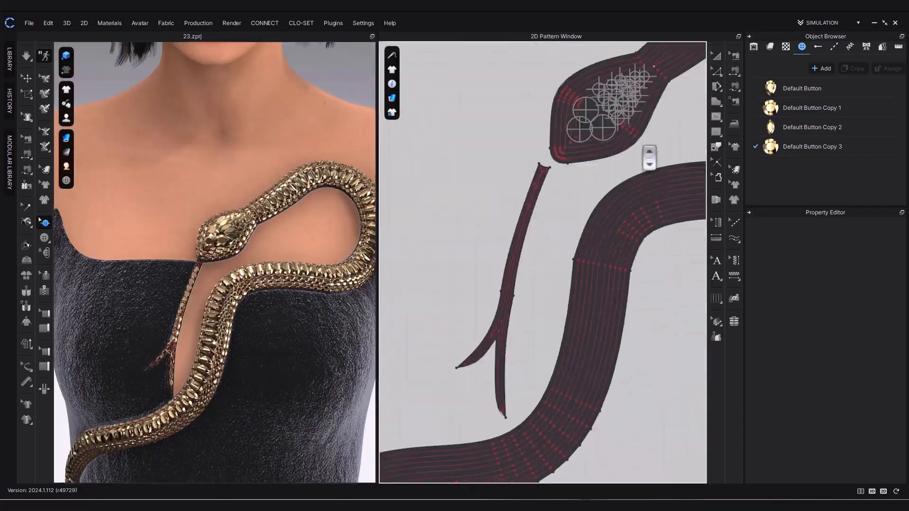
# Turn off the Curved corner option for the topstitching on the snake's forked tongue.
pyautogui.click(734, 222)
pyautogui.click(507, 334)
pyautogui.click(853, 290)
pyautogui.scroll(3, 203, 303)
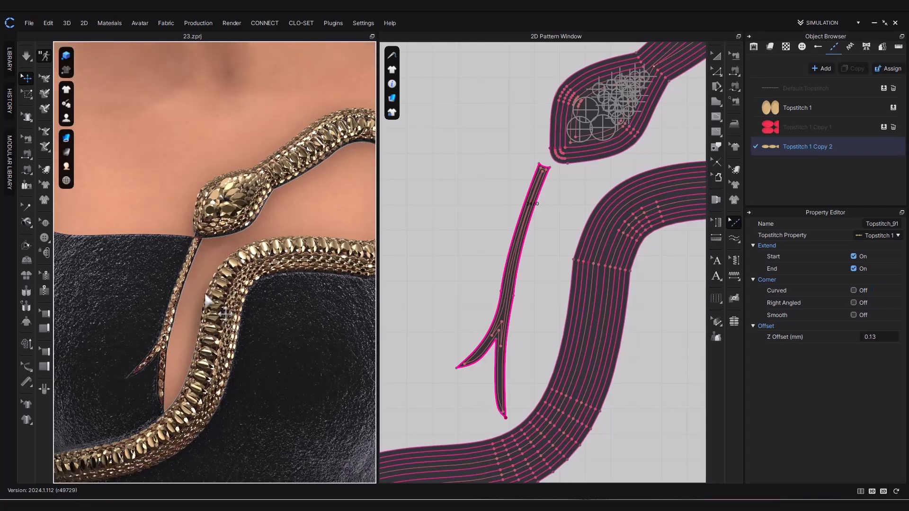
pyautogui.scroll(-7, 147, 381)
pyautogui.scroll(-5, 185, 364)
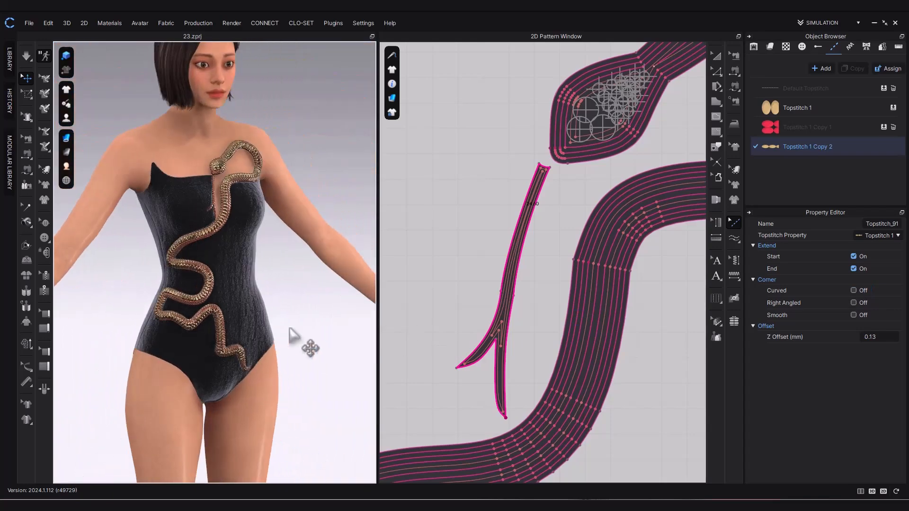
pyautogui.click(648, 291)
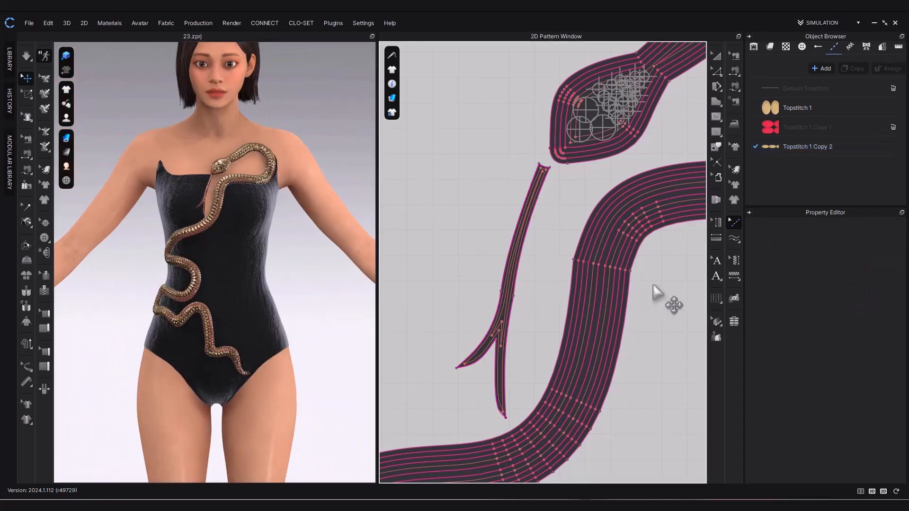
# Toggle the 3D view's render display and apply a full-body standing pose to the avatar, using Pose Only and maintaining the shoe pose.
pyautogui.click(69, 58)
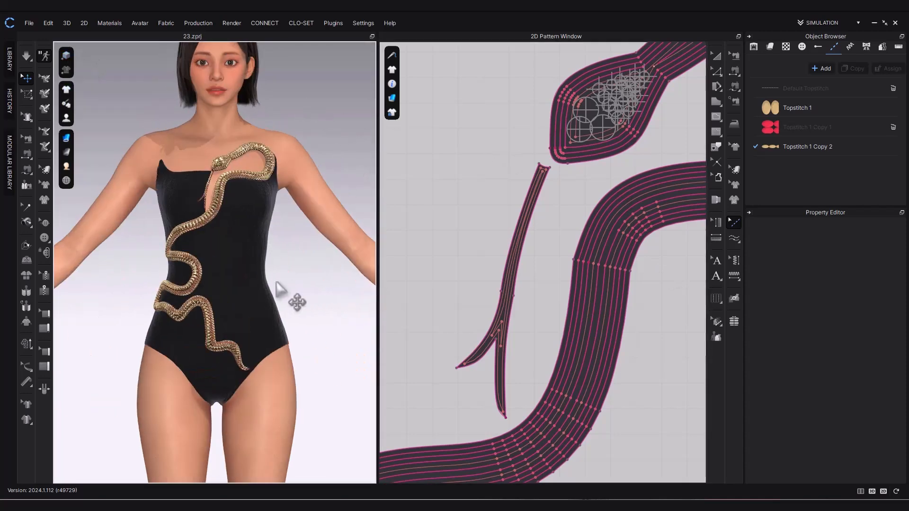
pyautogui.click(10, 58)
pyautogui.click(42, 89)
pyautogui.doubleClick(48, 271)
pyautogui.doubleClick(86, 366)
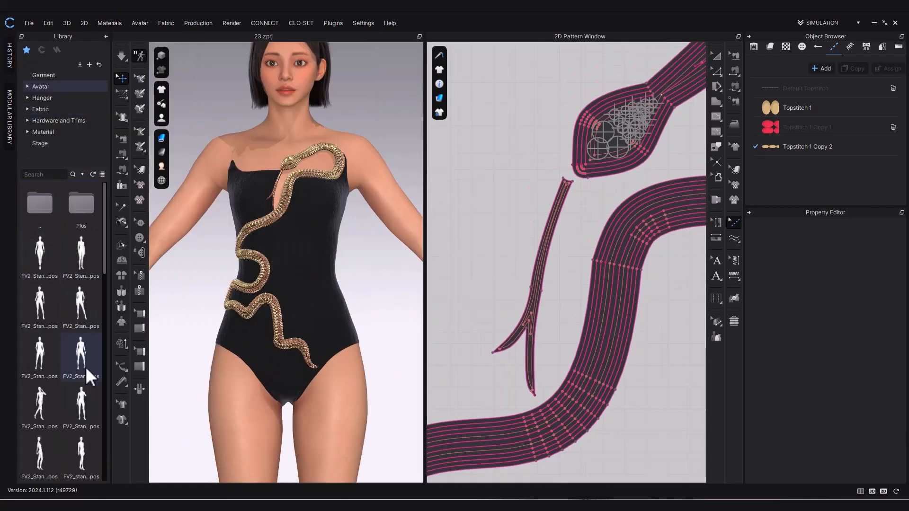
pyautogui.doubleClick(89, 256)
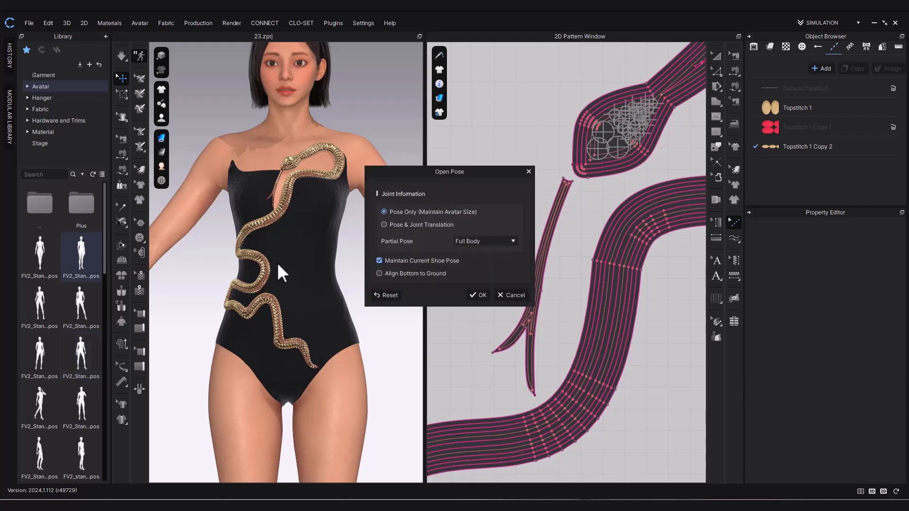
pyautogui.click(477, 295)
pyautogui.scroll(-3, 63, 369)
pyautogui.scroll(-3, 66, 366)
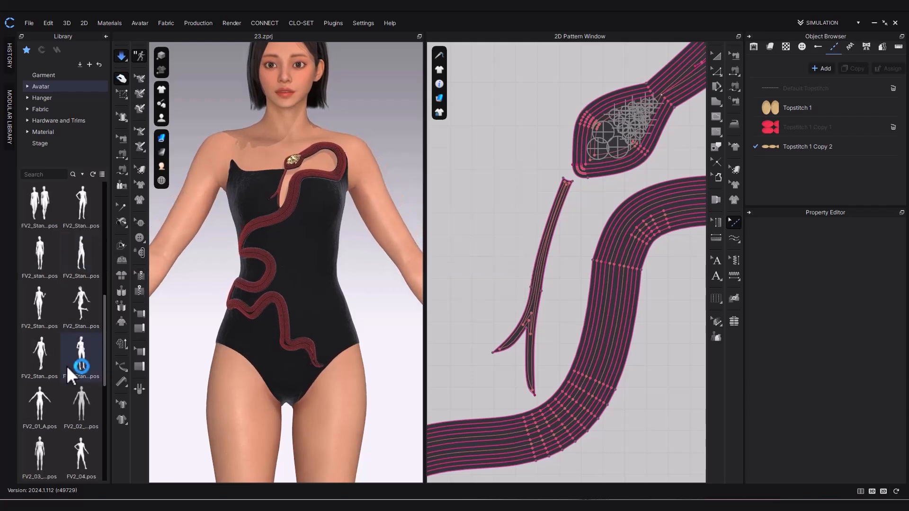
pyautogui.doubleClick(66, 364)
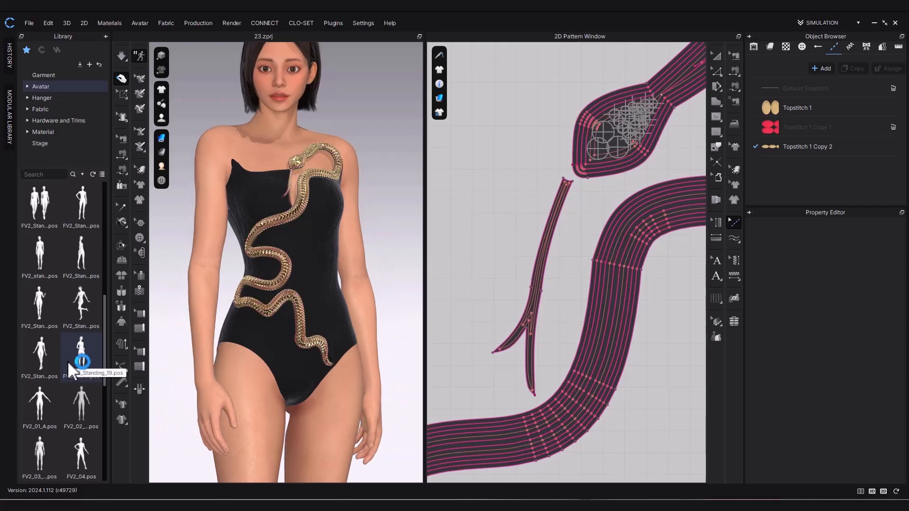
pyautogui.click(106, 36)
# Pull the bodysuit's pointed neckline corner slightly upward on the posed avatar while simulating, and stop the simulation.
pyautogui.moveTo(192, 349); pyautogui.dragTo(230, 354, button='right')
pyautogui.press('q')
pyautogui.click(187, 177)
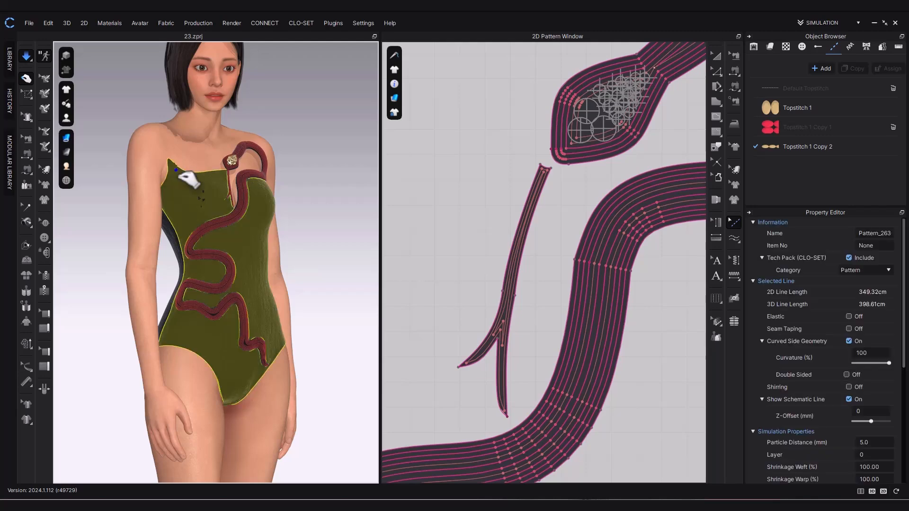
pyautogui.moveTo(176, 166); pyautogui.dragTo(171, 154)
pyautogui.press('space')
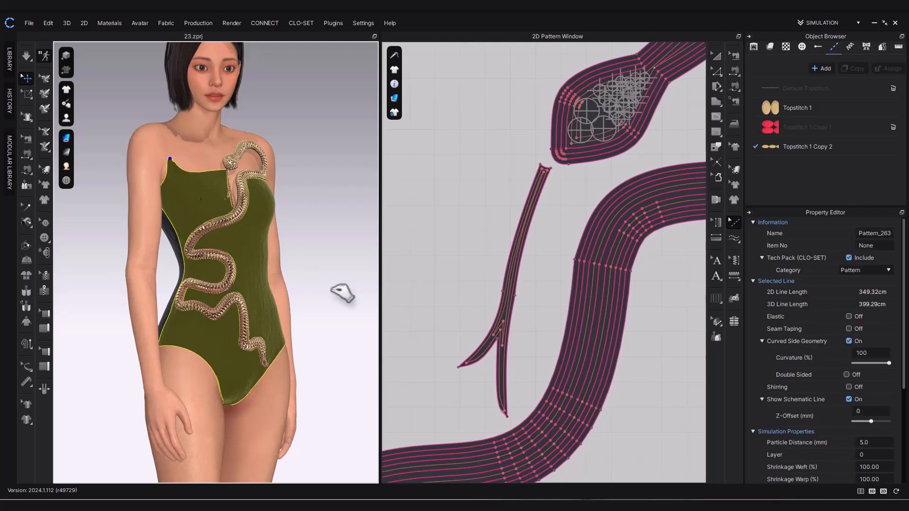
pyautogui.click(333, 287)
# Open the Render window and start rendering the posed avatar in the snake bodysuit.
pyautogui.moveTo(333, 287); pyautogui.dragTo(325, 320, button='right')
pyautogui.scroll(-4, 274, 254)
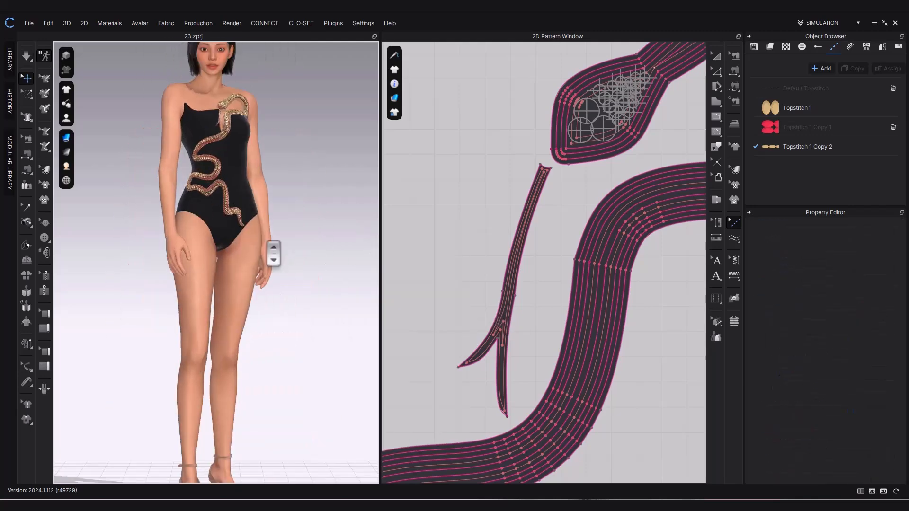
pyautogui.scroll(4, 272, 254)
pyautogui.moveTo(266, 223); pyautogui.dragTo(256, 341, button='middle')
pyautogui.scroll(2, 251, 351)
pyautogui.scroll(-1, 253, 353)
pyautogui.click(226, 23)
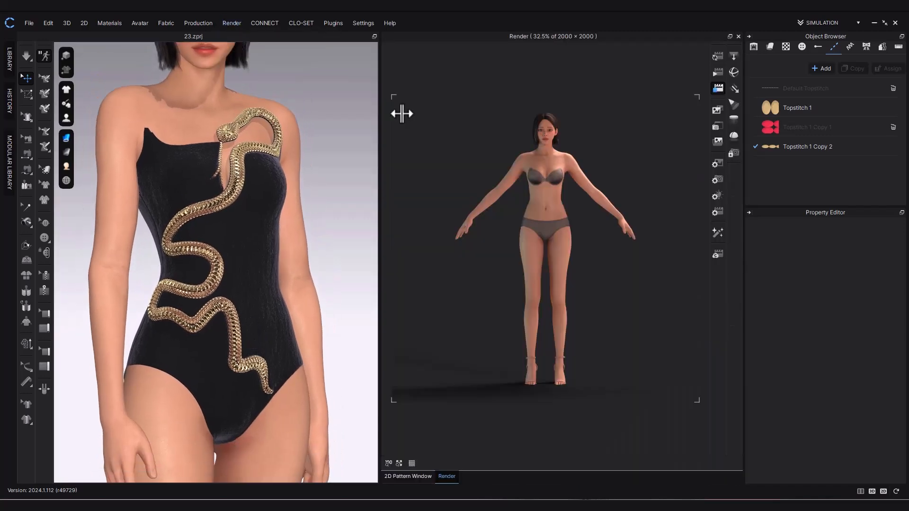
pyautogui.click(718, 56)
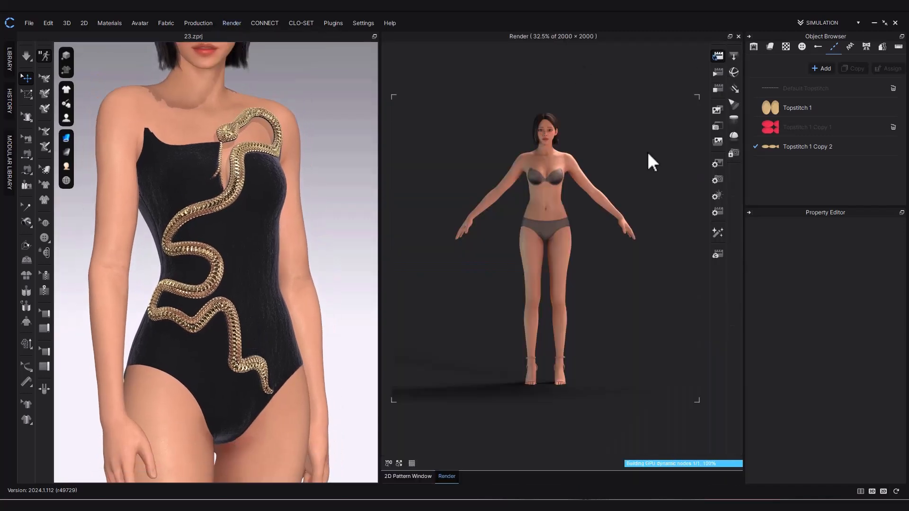
# Give the Render window a little more width and lighten Topstitch 1's metal colour to FFE0AD.
pyautogui.moveTo(380, 230); pyautogui.dragTo(366, 227)
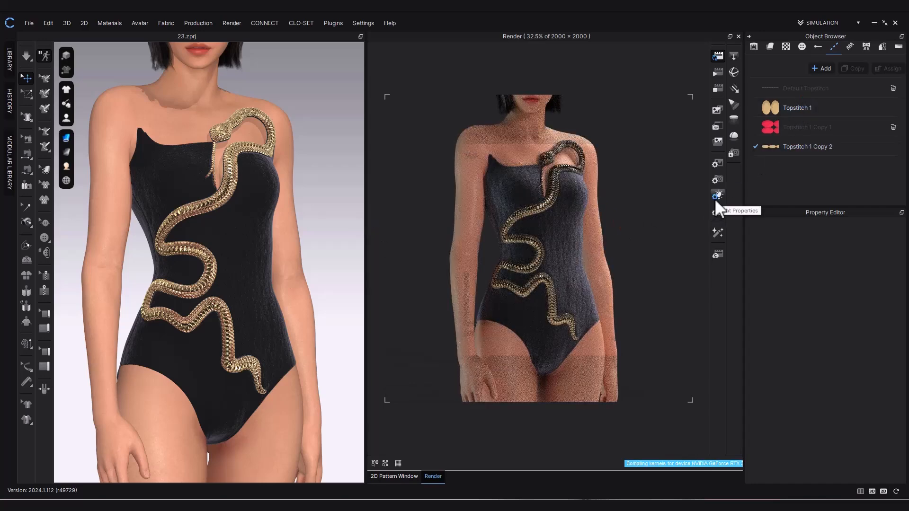
pyautogui.click(808, 109)
pyautogui.click(892, 418)
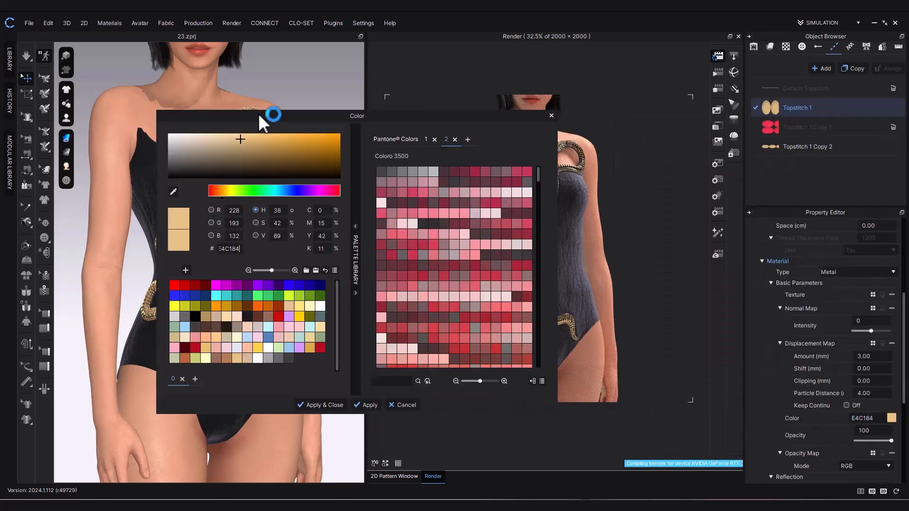
pyautogui.moveTo(259, 115); pyautogui.dragTo(163, 123)
pyautogui.click(129, 141)
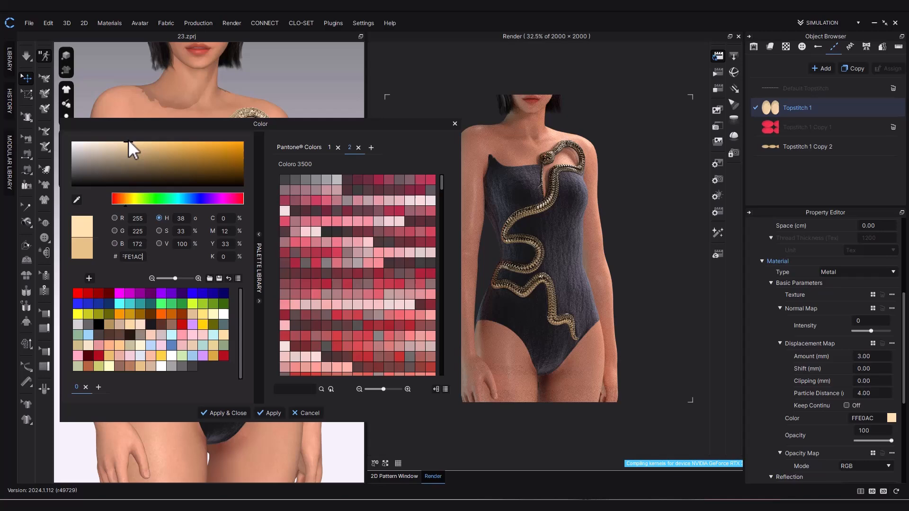
pyautogui.click(219, 414)
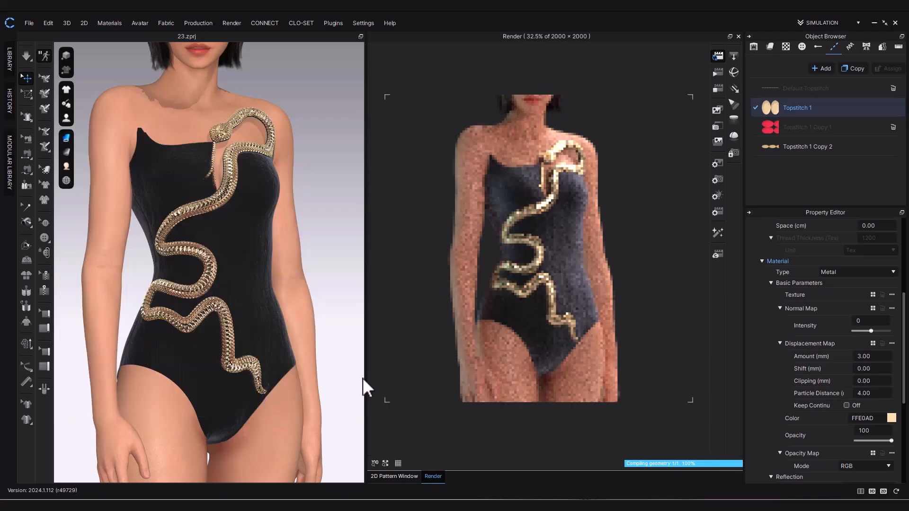
# Lighten the Default Button's metal material colour to FFEFD4.
pyautogui.click(802, 46)
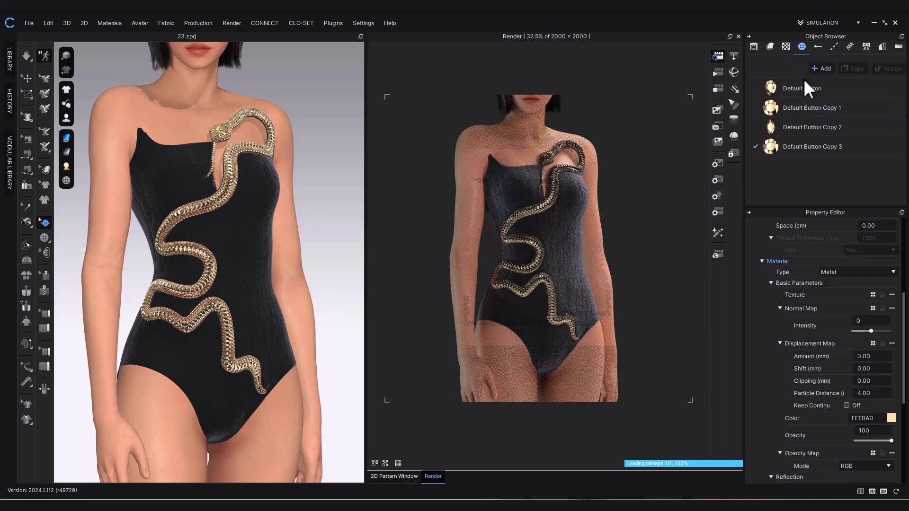
pyautogui.click(780, 90)
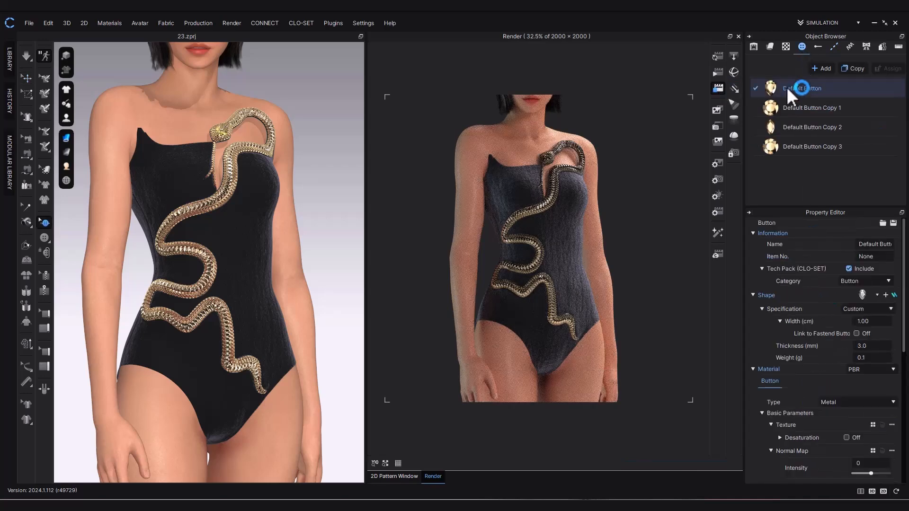
pyautogui.scroll(-4, 849, 367)
pyautogui.click(891, 446)
pyautogui.click(102, 144)
pyautogui.doubleClick(132, 258)
pyautogui.click(224, 412)
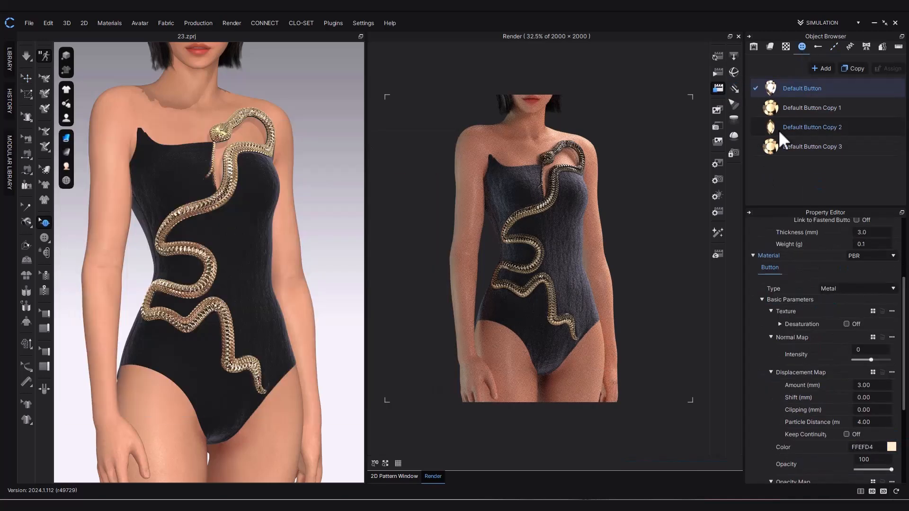
# Try to paste the Default Button's FFEFD4 colour code onto Default Button Copy 1.
pyautogui.click(781, 108)
pyautogui.click(891, 448)
pyautogui.doubleClick(133, 257)
pyautogui.hotkey('ctrl', 'v')
pyautogui.click(235, 410)
pyautogui.click(805, 88)
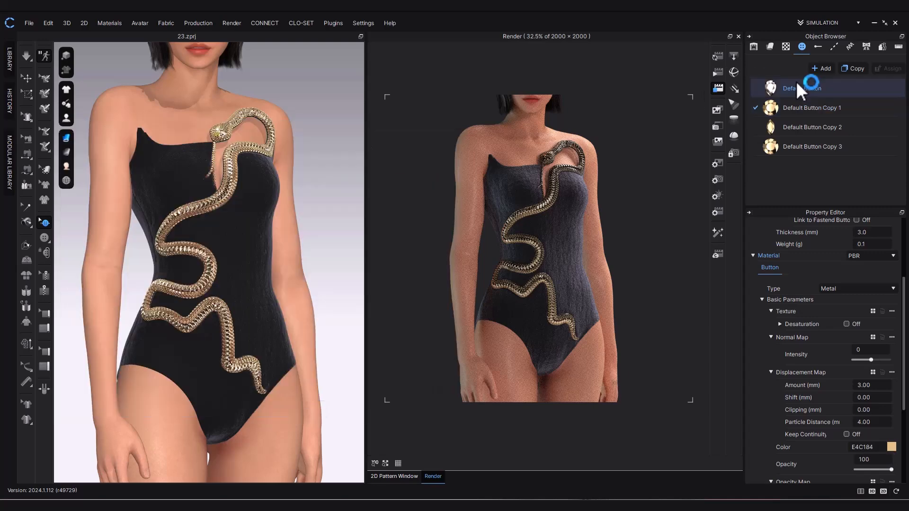
pyautogui.click(891, 447)
pyautogui.click(308, 413)
pyautogui.click(812, 108)
pyautogui.click(891, 447)
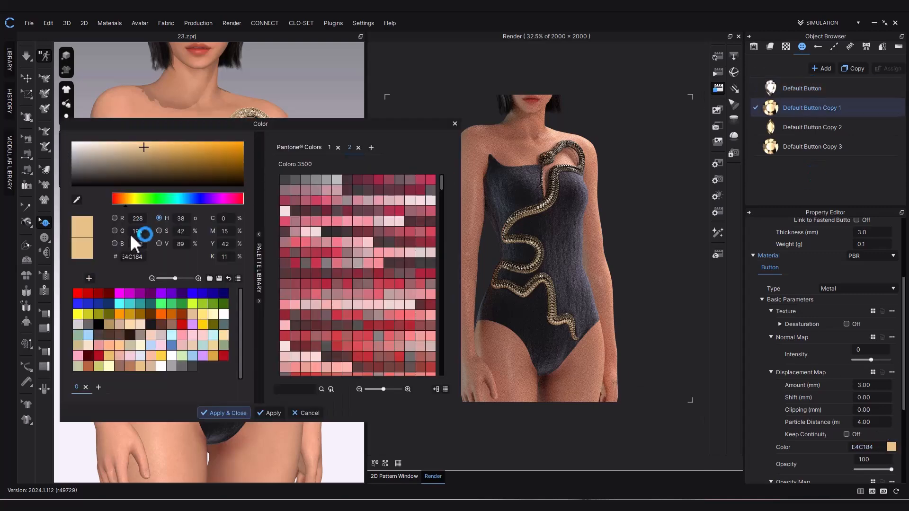
pyautogui.click(297, 413)
# Recheck the Default Button's colour code and set Default Button Copy 1's material colour to the same FFEFD4.
pyautogui.click(805, 88)
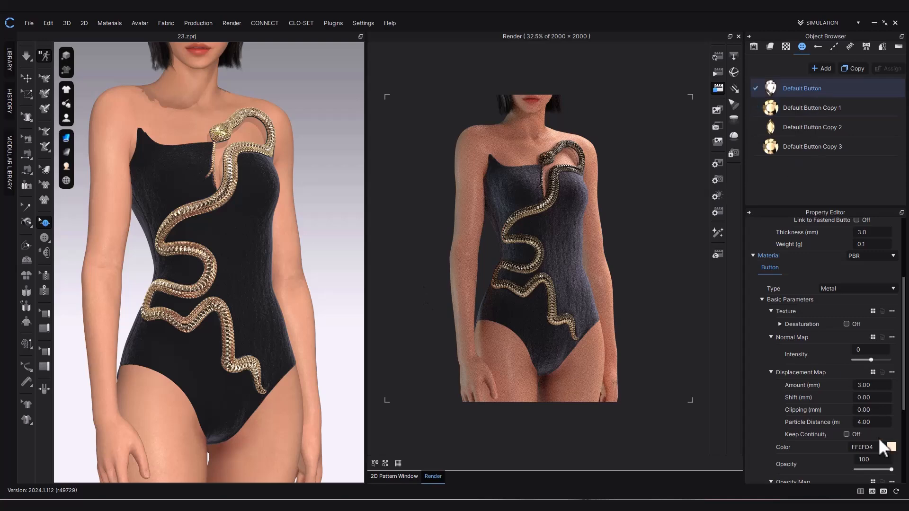
pyautogui.click(891, 447)
pyautogui.click(318, 413)
pyautogui.click(848, 108)
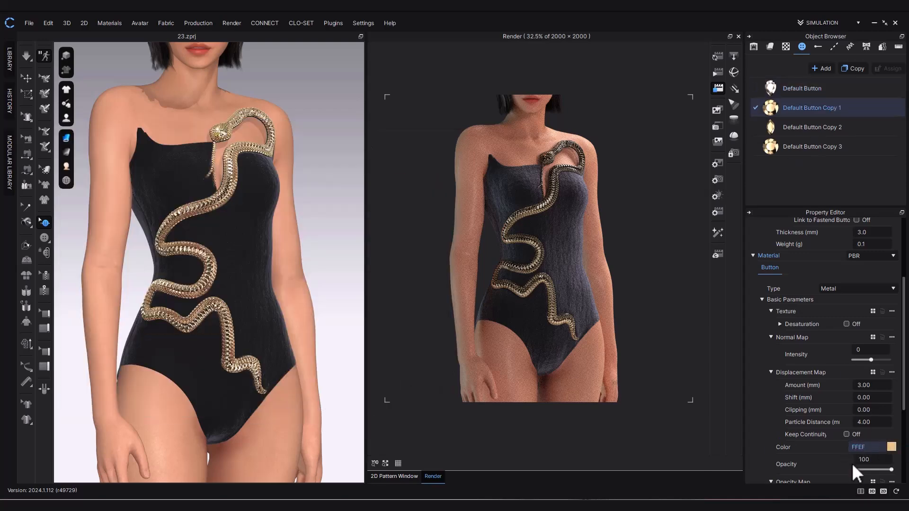
pyautogui.click(891, 447)
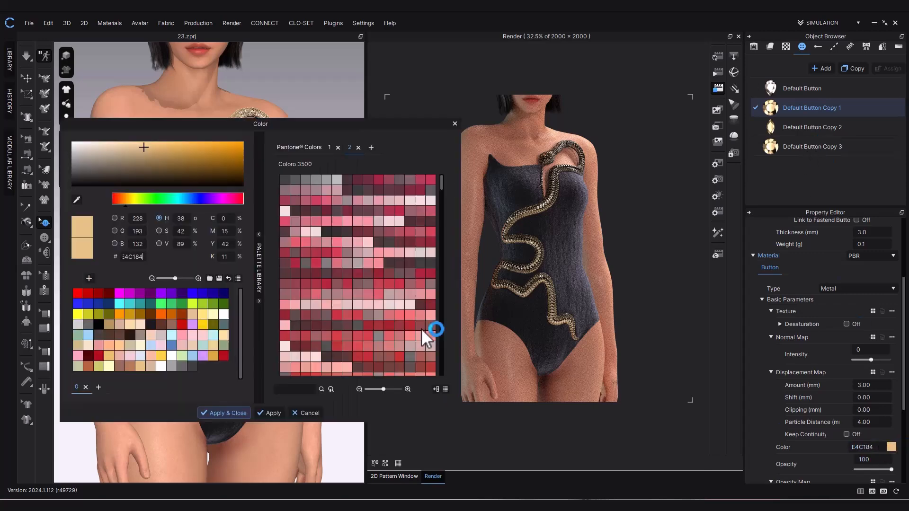
pyautogui.click(134, 257)
pyautogui.write('FFE4C4')
pyautogui.click(223, 413)
# Set Default Button Copy 2's material colour to FFEFD4.
pyautogui.click(805, 128)
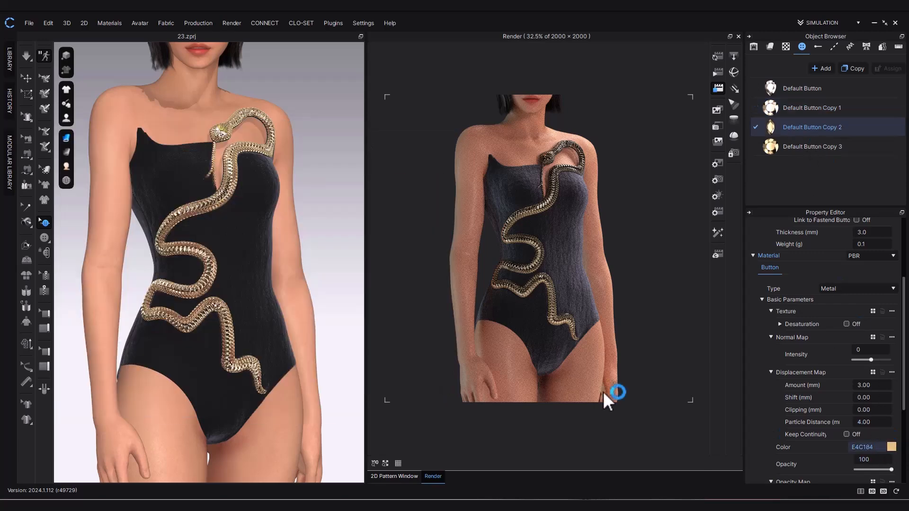
pyautogui.doubleClick(131, 260)
pyautogui.write('FFEFD4')
pyautogui.click(223, 413)
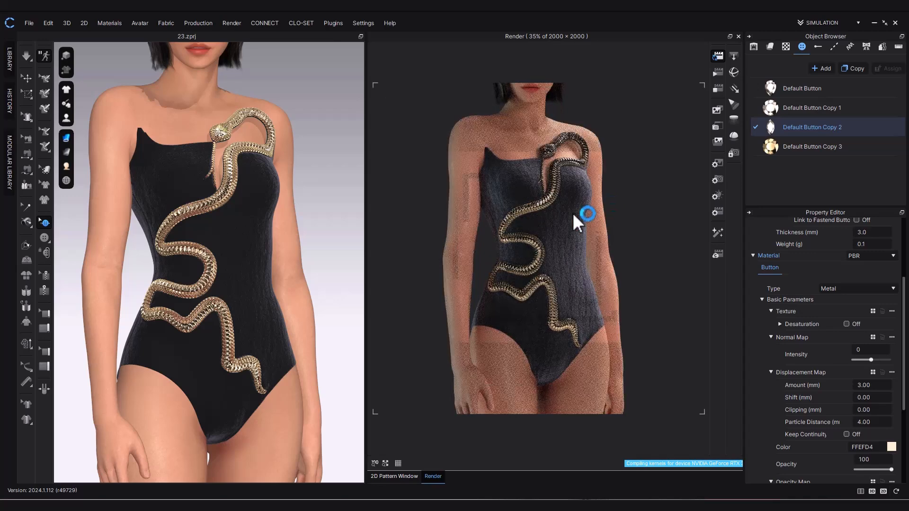
# Clear the selection and reframe the avatar from lower face to thighs for the live render.
pyautogui.scroll(4, 253, 308)
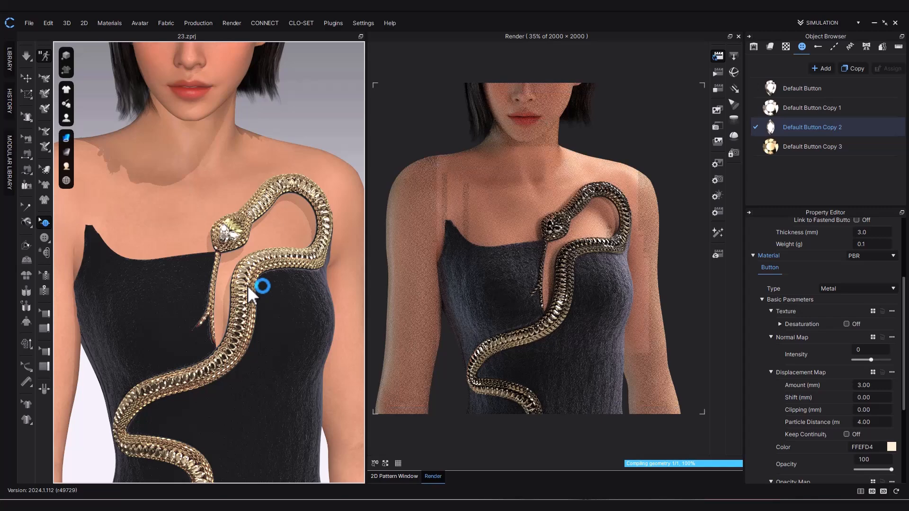
pyautogui.click(341, 125)
pyautogui.scroll(-6, 230, 177)
pyautogui.scroll(4, 238, 271)
pyautogui.moveTo(335, 230); pyautogui.dragTo(335, 203, button='middle')
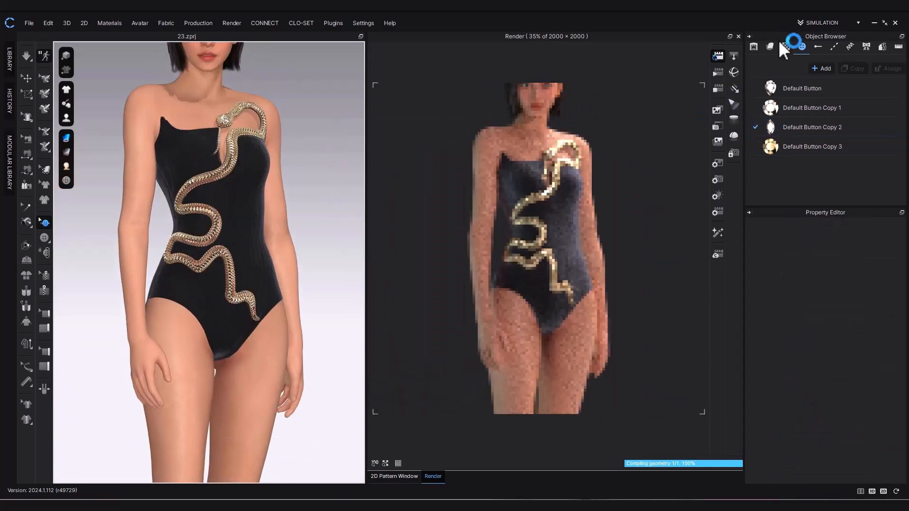
# Preview brown, red B40E1C and gold D9A744 as FABRIC 1's colour in the live render, then discard the trials.
pyautogui.click(769, 46)
pyautogui.click(805, 98)
pyautogui.scroll(-10, 829, 420)
pyautogui.click(892, 392)
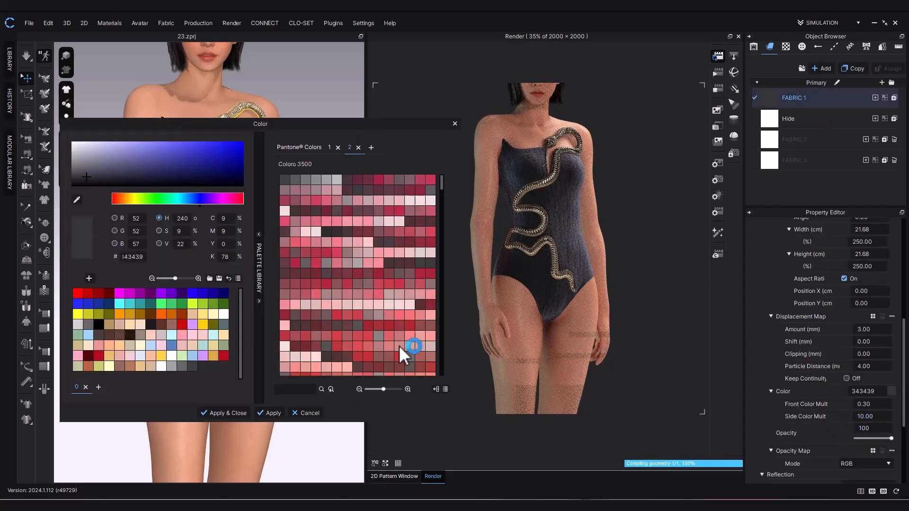
pyautogui.click(111, 334)
pyautogui.moveTo(120, 125); pyautogui.dragTo(143, 158)
pyautogui.click(154, 284)
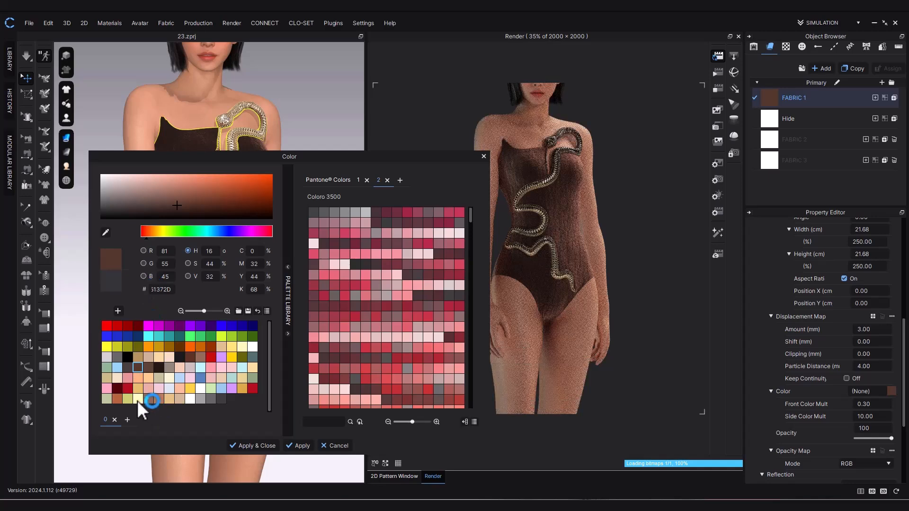
pyautogui.click(252, 388)
pyautogui.moveTo(393, 154); pyautogui.dragTo(358, 143)
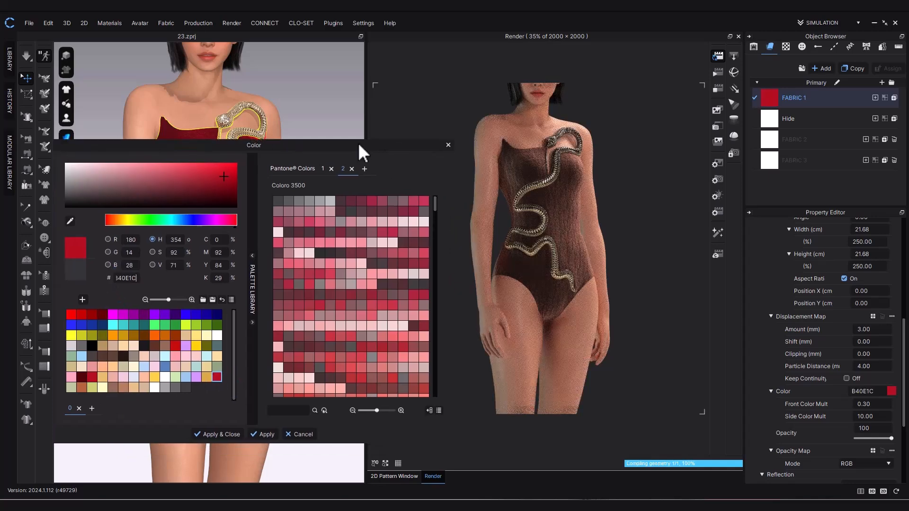
pyautogui.click(206, 376)
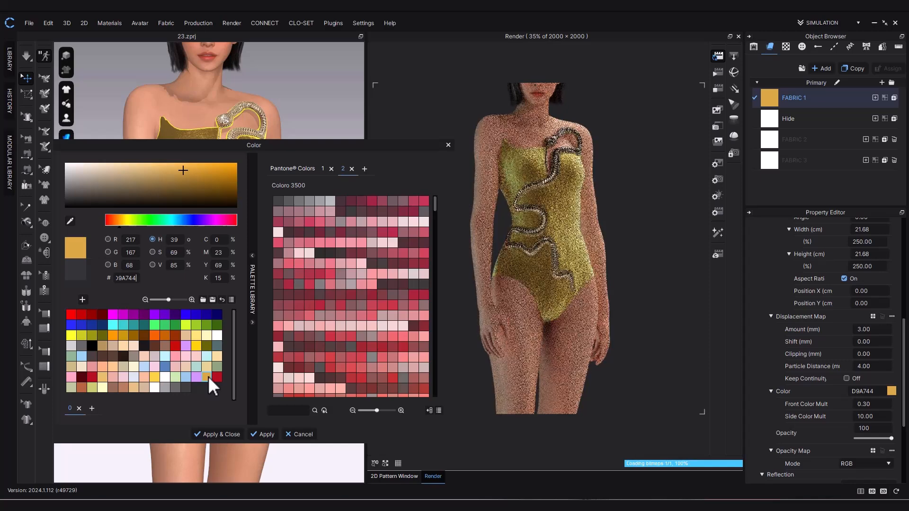
pyautogui.click(300, 434)
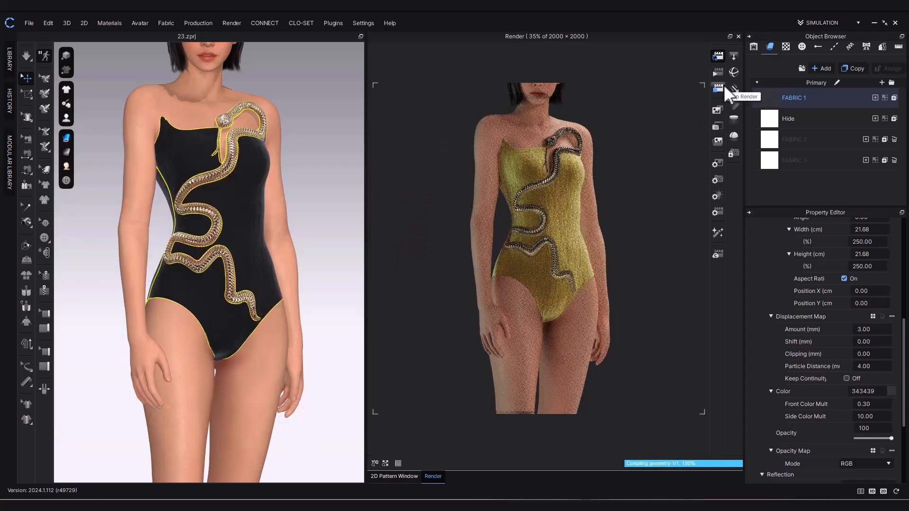
# Return to the 2D patterns, locate the bodysuit's front panel and open Offset as Internal Line for its outline.
pyautogui.click(402, 477)
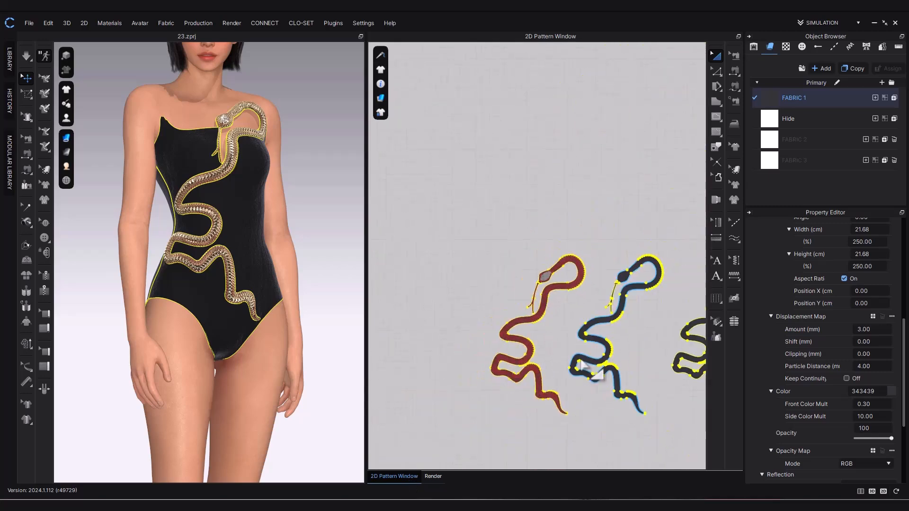
pyautogui.moveTo(580, 360); pyautogui.dragTo(422, 271, button='middle')
pyautogui.scroll(-4, 422, 271)
pyautogui.scroll(4, 543, 298)
pyautogui.click(714, 73)
pyautogui.scroll(1, 509, 297)
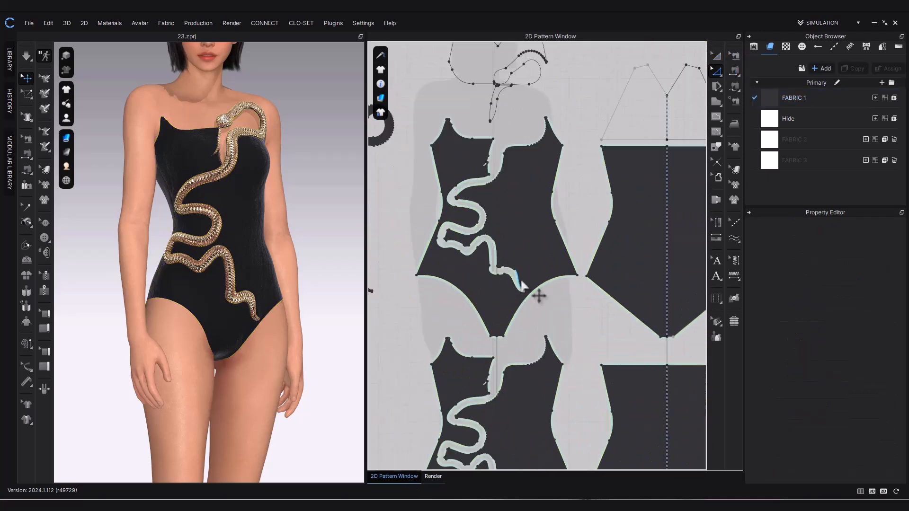
pyautogui.scroll(2, 513, 237)
pyautogui.moveTo(506, 232); pyautogui.dragTo(510, 259, button='middle')
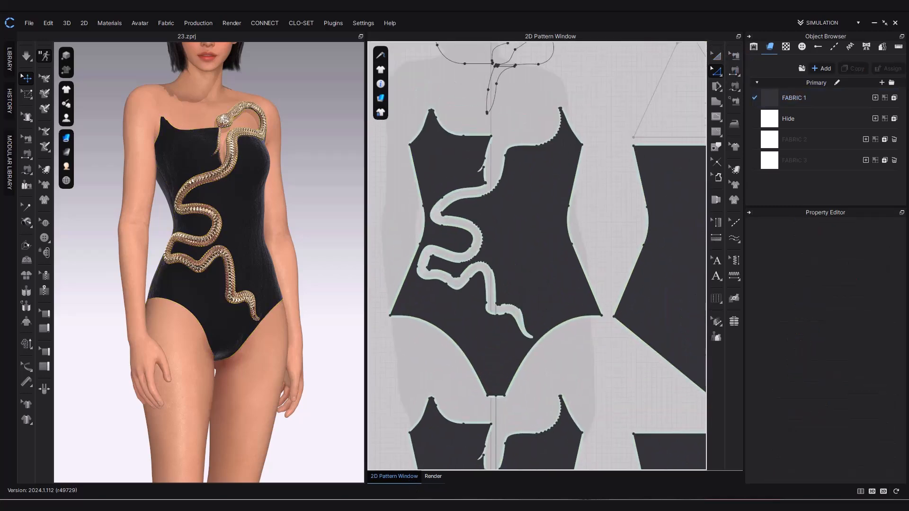
pyautogui.click(718, 58)
pyautogui.rightClick(571, 257)
pyautogui.click(606, 233)
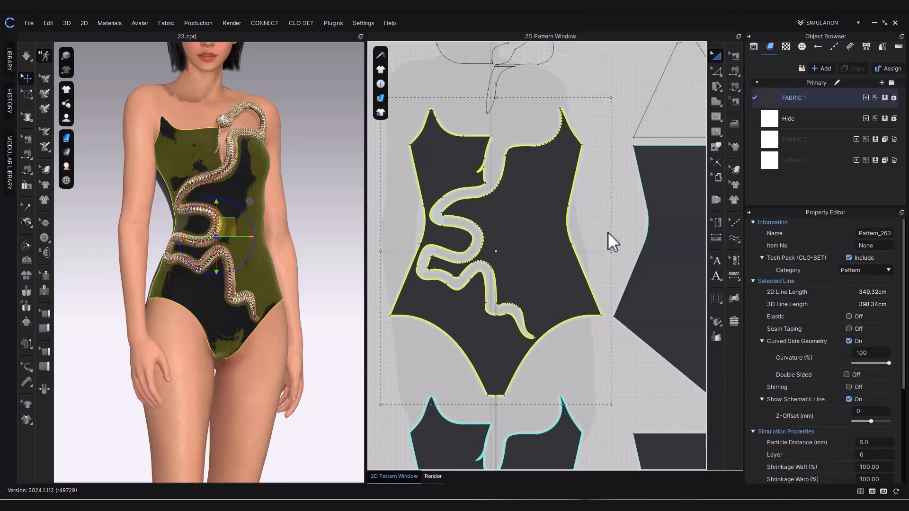
# Preview 4 internal line offsets at different distances inside the bodysuit front's outline.
pyautogui.moveTo(459, 168); pyautogui.dragTo(334, 245)
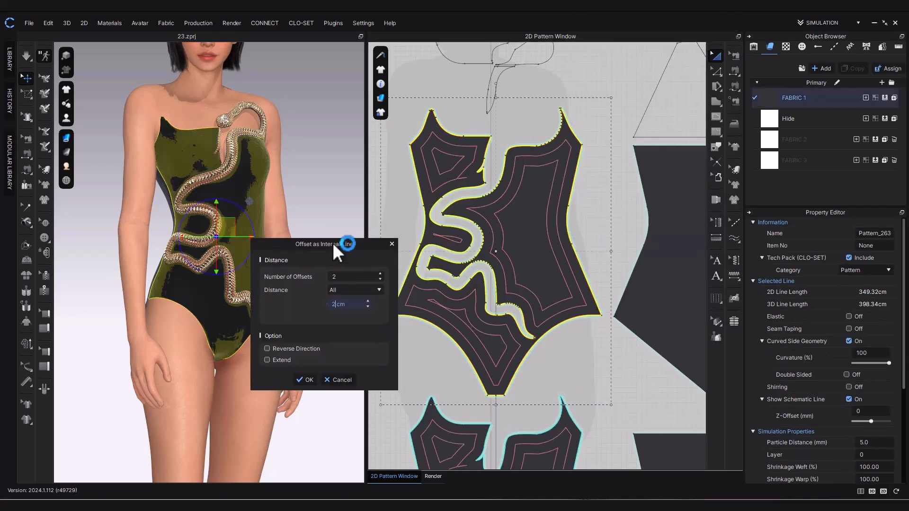
pyautogui.click(380, 273)
pyautogui.write('2.1')
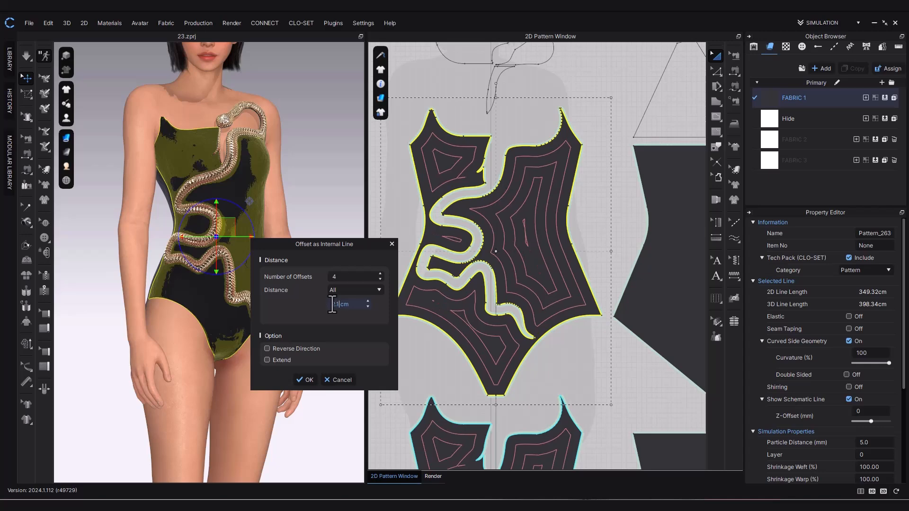
pyautogui.press('BackSpace')
pyautogui.press('BackSpace')
pyautogui.press('BackSpace')
pyautogui.write('1.9')
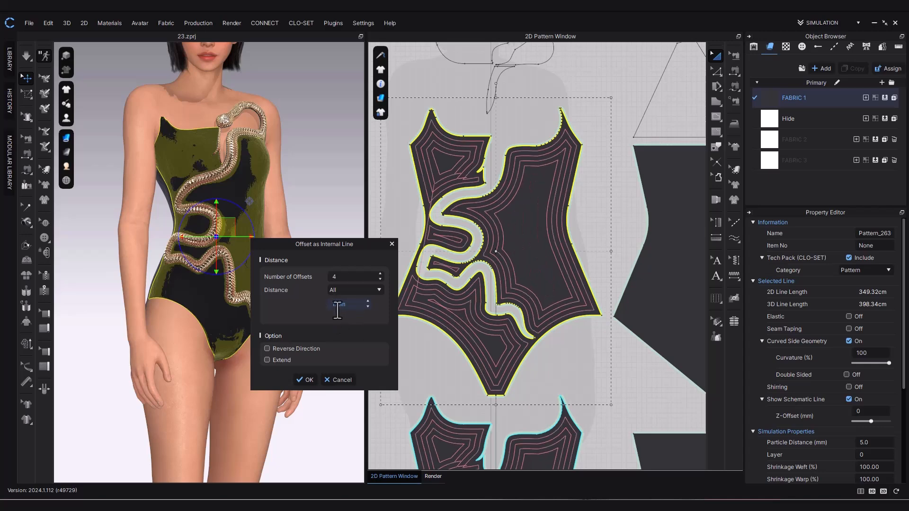
# Create 3 internal line offsets spaced 2.20 cm inside the bodysuit front's outline and clear the selection.
pyautogui.press('BackSpace')
pyautogui.press('BackSpace')
pyautogui.press('BackSpace')
pyautogui.write('2.2cm')
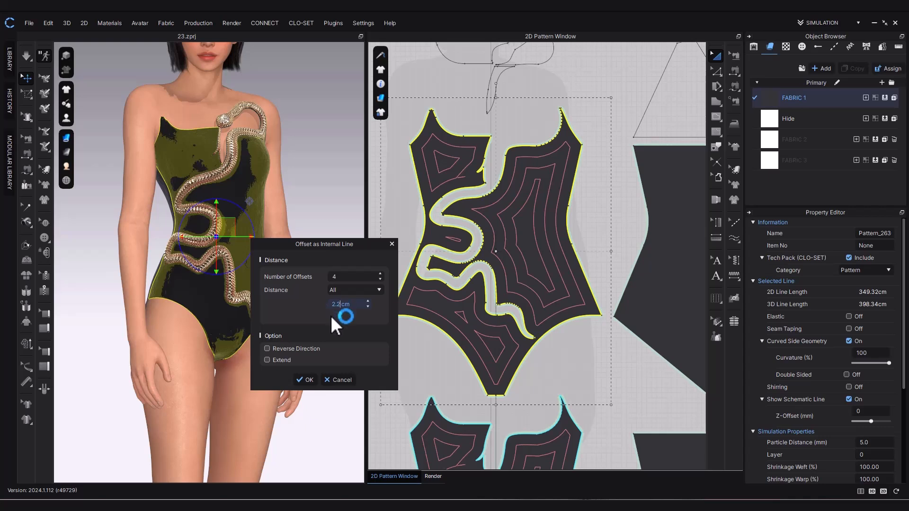
pyautogui.press('BackSpace')
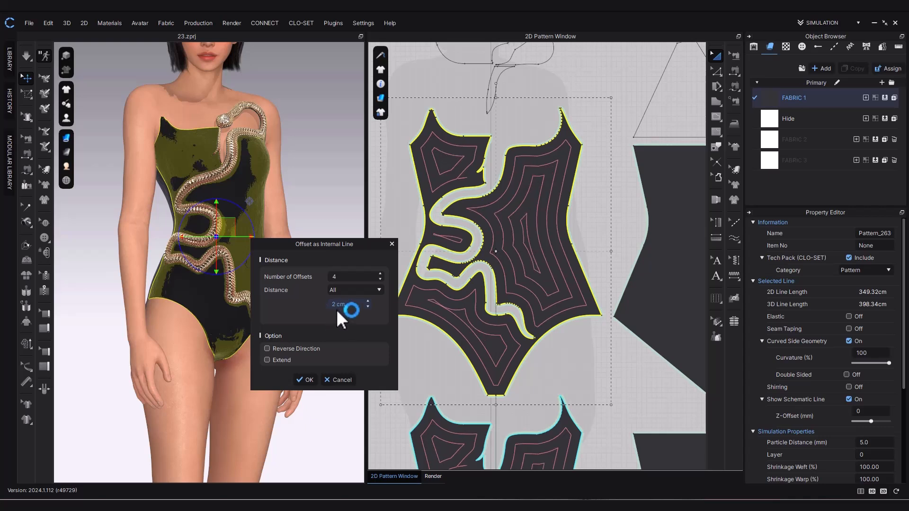
pyautogui.write('3')
pyautogui.write('20')
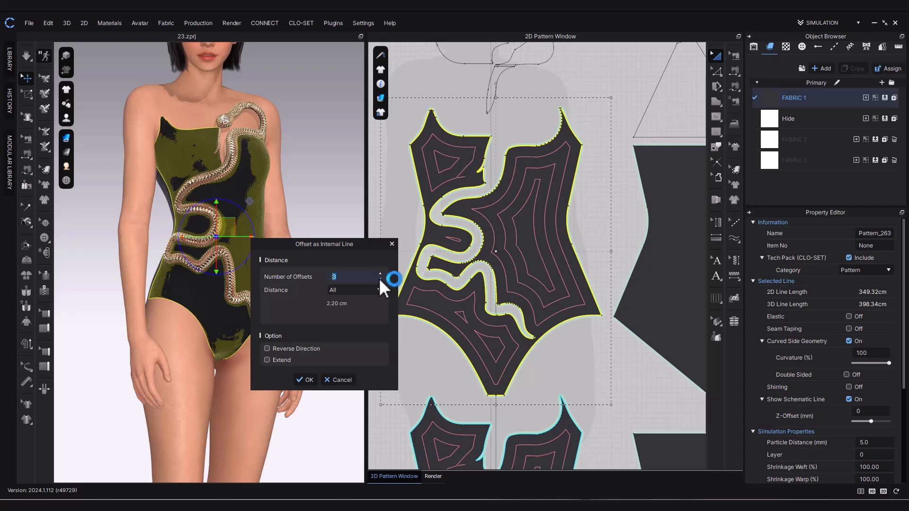
pyautogui.click(303, 380)
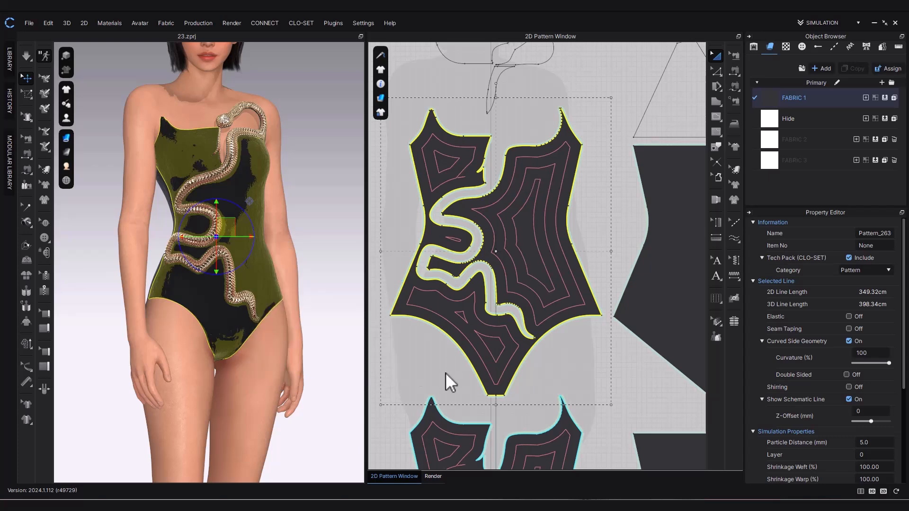
pyautogui.click(511, 365)
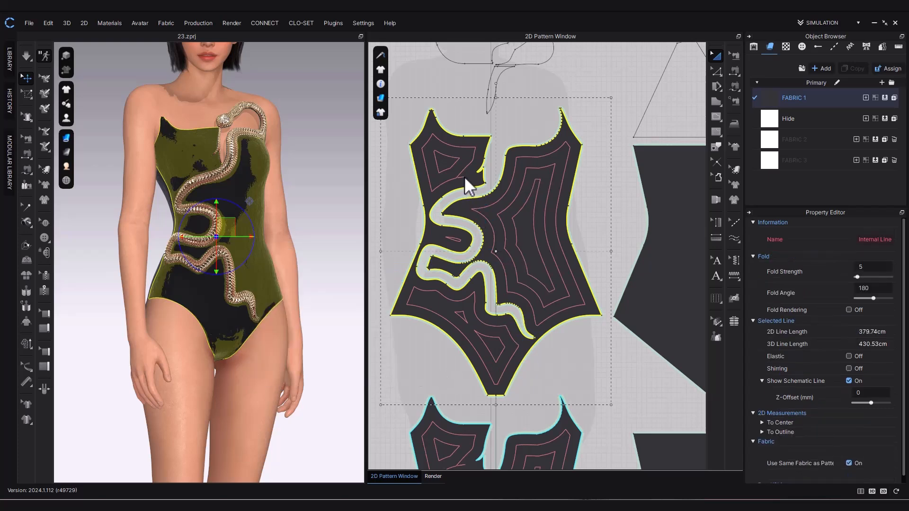
pyautogui.press('Escape')
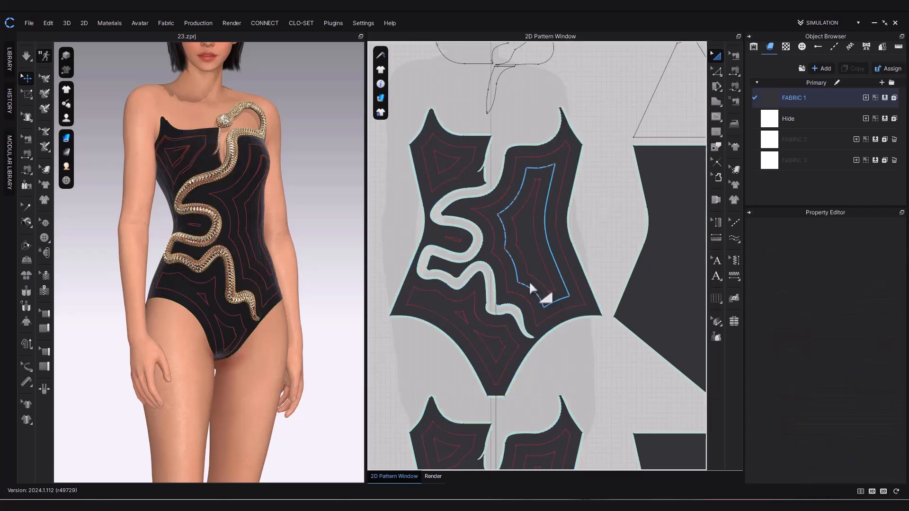
pyautogui.scroll(-3, 474, 268)
pyautogui.moveTo(495, 420); pyautogui.dragTo(497, 320, button='middle')
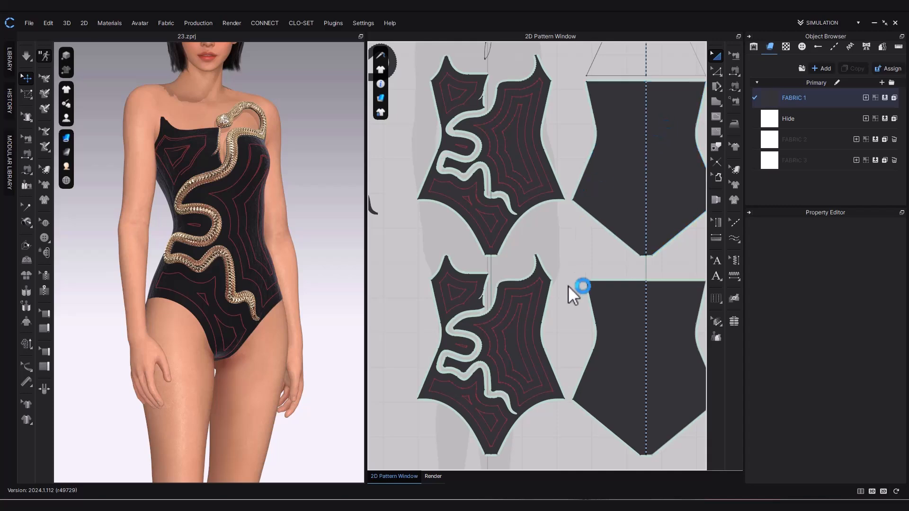
# Sew the matching internal lines in the smaller sections of the two bodysuit front panels together.
pyautogui.doubleClick(447, 313)
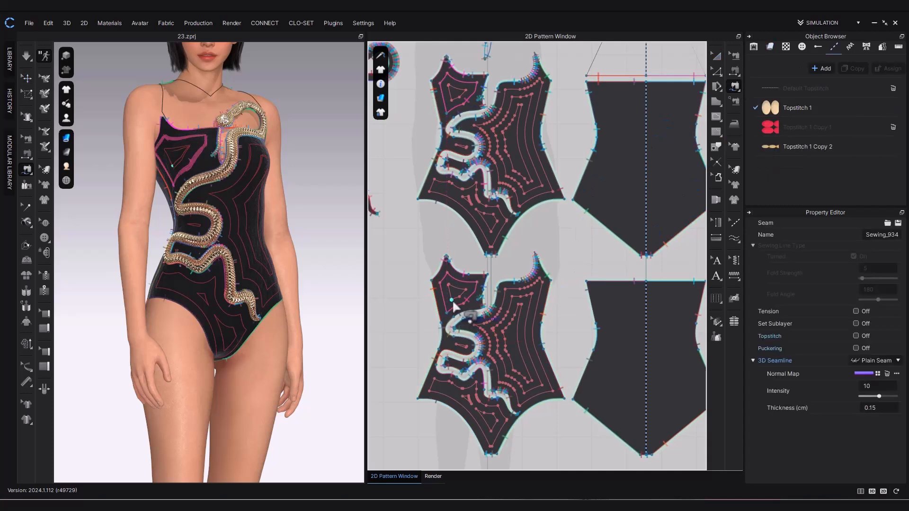
pyautogui.doubleClick(451, 100)
pyautogui.doubleClick(451, 300)
pyautogui.doubleClick(456, 145)
pyautogui.doubleClick(456, 344)
pyautogui.click(454, 352)
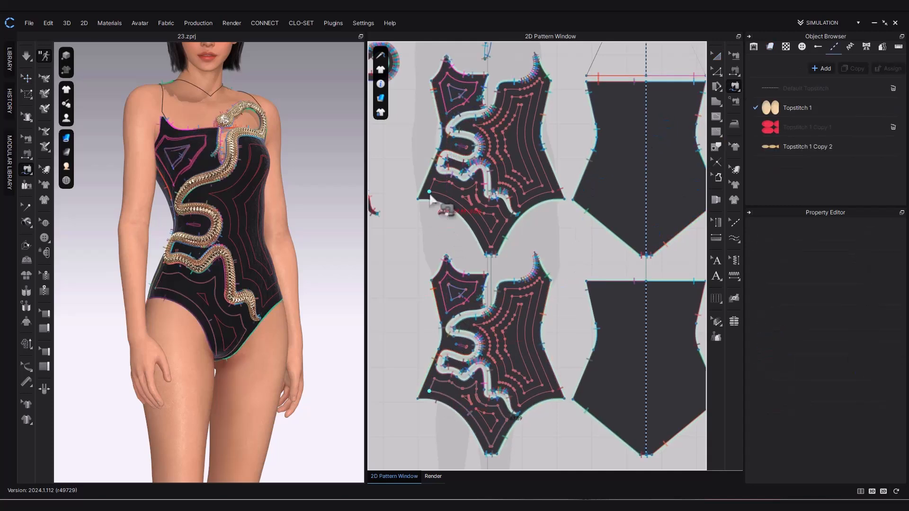
pyautogui.doubleClick(476, 409)
pyautogui.doubleClick(477, 209)
# Sew the matching internal lines in the large section of both front panels together and simulate the garment.
pyautogui.doubleClick(552, 192)
pyautogui.doubleClick(553, 391)
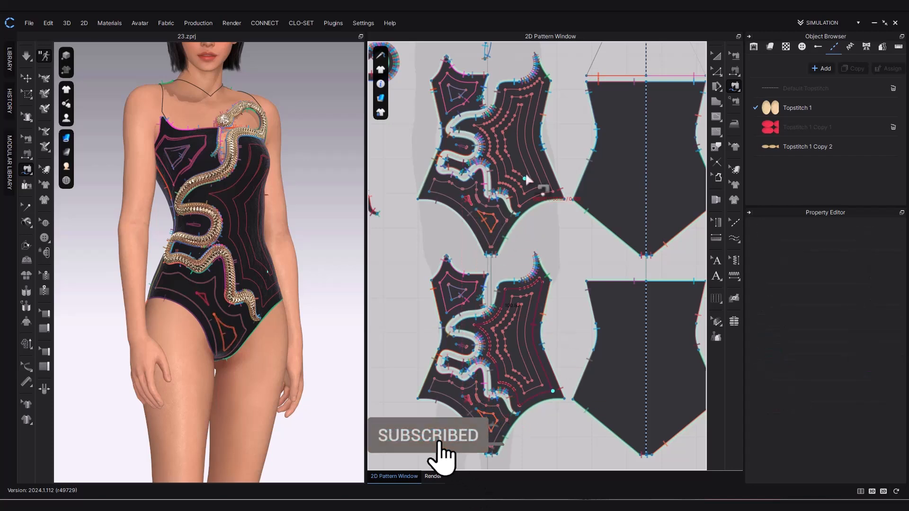
pyautogui.doubleClick(542, 187)
pyautogui.doubleClick(534, 383)
pyautogui.doubleClick(533, 182)
pyautogui.doubleClick(532, 382)
pyautogui.press('a')
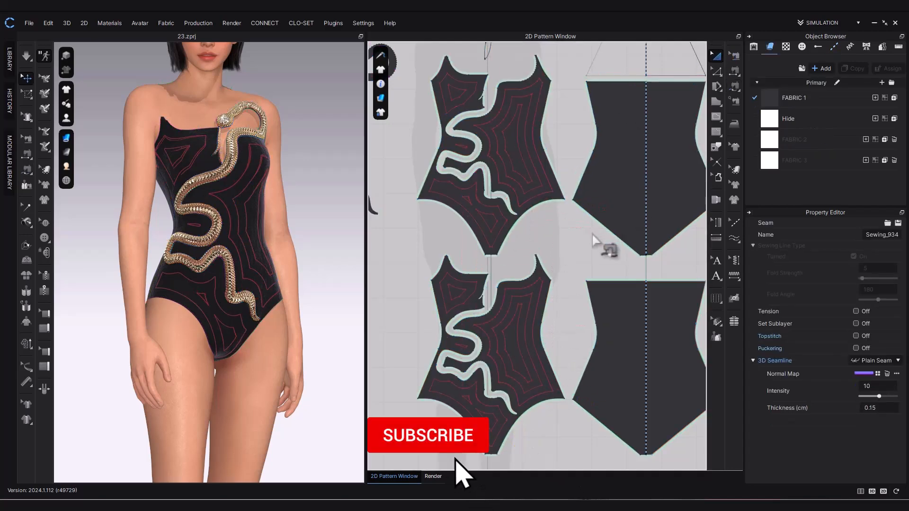
pyautogui.press('space')
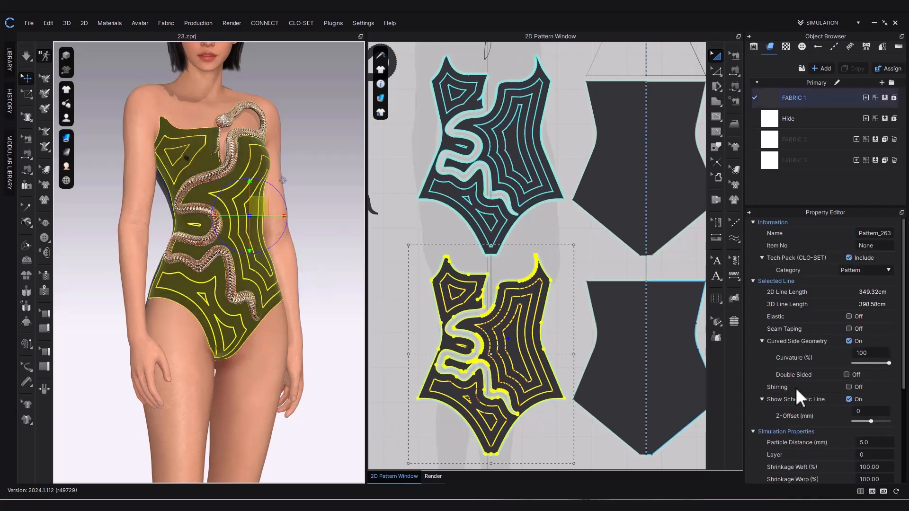
# Try 105% for both Shrinkage Weft and Shrinkage Warp on the lower front panel, simulating after each change.
pyautogui.scroll(-2, 796, 389)
pyautogui.click(880, 410)
pyautogui.write('105')
pyautogui.press('Return')
pyautogui.press('space')
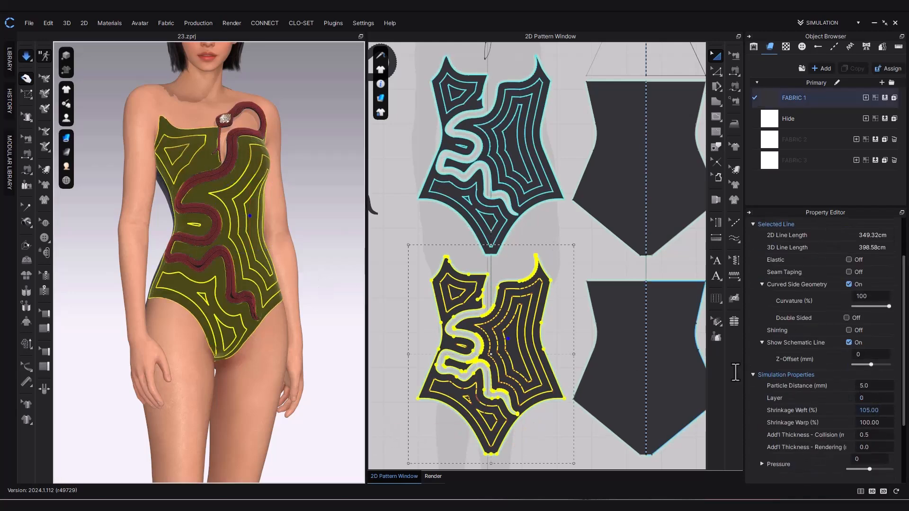
pyautogui.press('space')
pyautogui.click(880, 422)
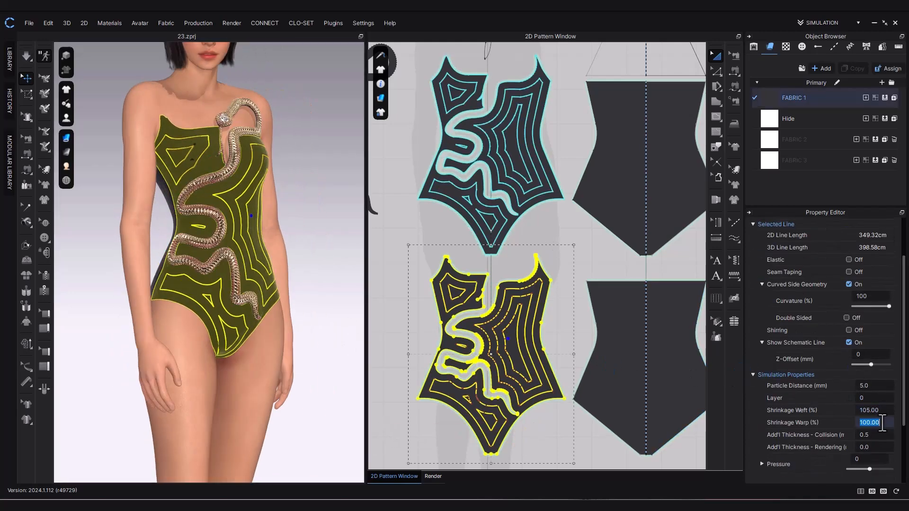
pyautogui.press('Return')
pyautogui.press('space')
pyautogui.press('space')
# Try Shrinkage Weft at 110% on the lower front panel and check the simulated fabric up close.
pyautogui.click(885, 411)
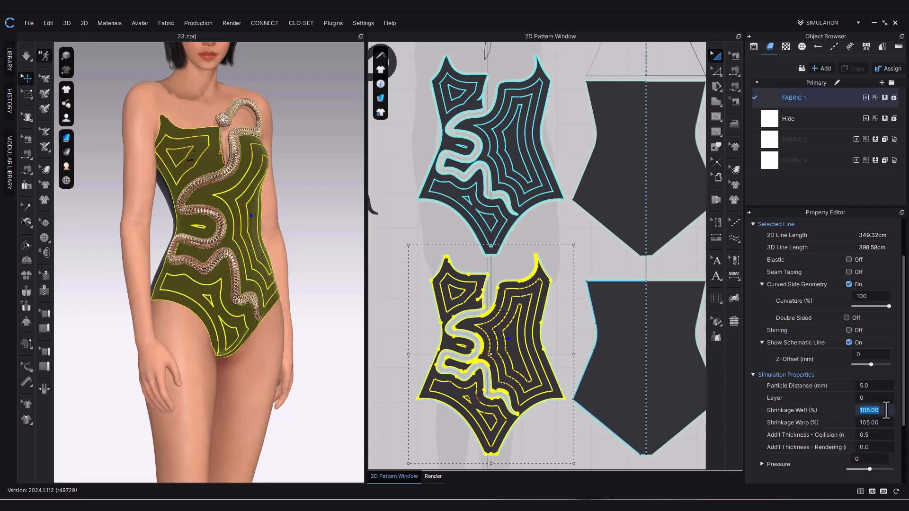
pyautogui.press('Return')
pyautogui.press('space')
pyautogui.scroll(5, 261, 288)
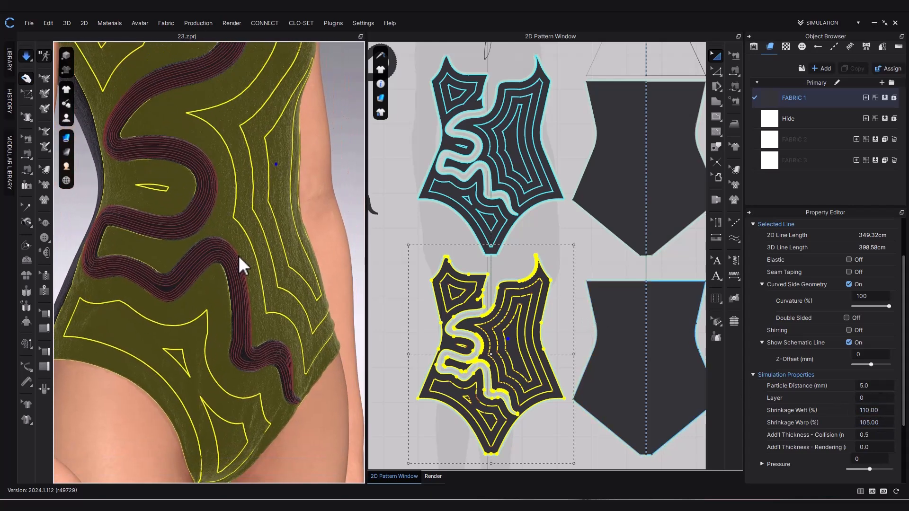
# Set the lower front panel's Shrinkage Weft to 115% and Shrinkage Warp to 110%, and simulate the garment.
pyautogui.press('space')
pyautogui.click(878, 410)
pyautogui.click(876, 421)
pyautogui.write('11')
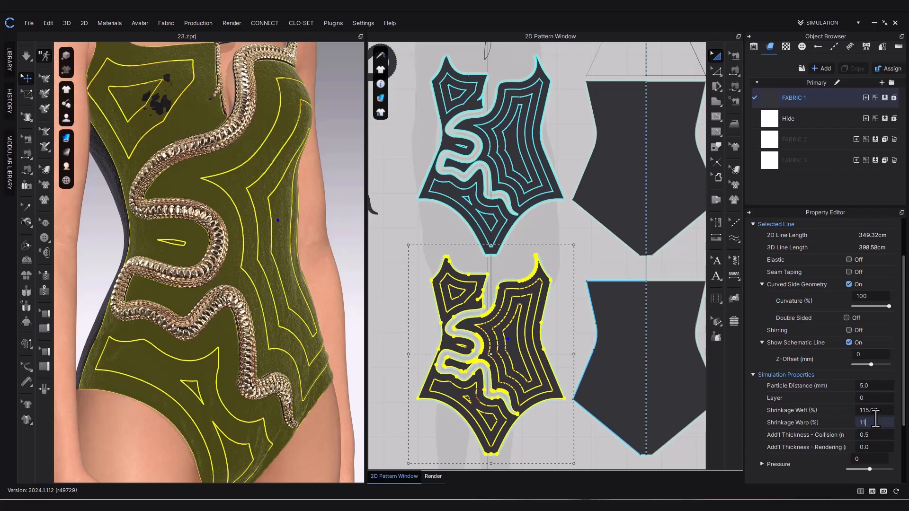
pyautogui.write('0')
pyautogui.press('Return')
pyautogui.press('space')
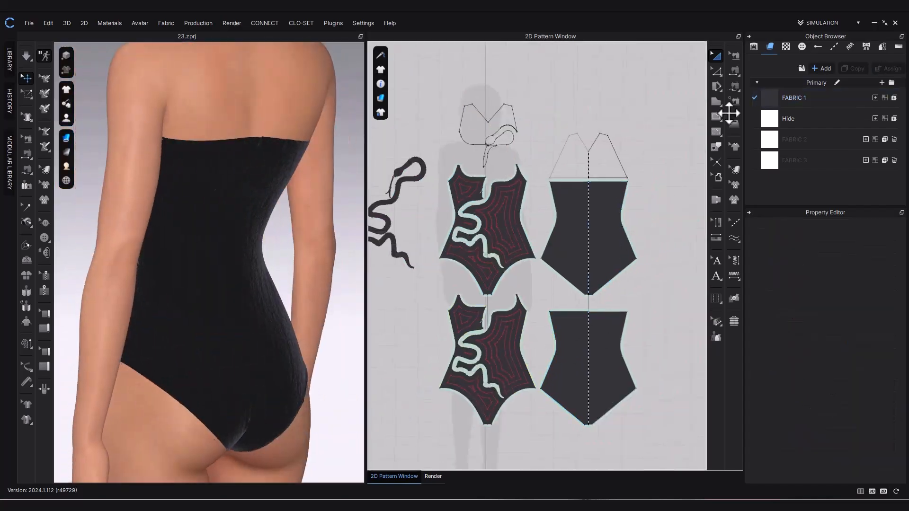
# Create 6 internal line offsets spaced 2.20 cm inside the upper back panel's outline and clear the selection.
pyautogui.rightClick(627, 234)
pyautogui.click(663, 237)
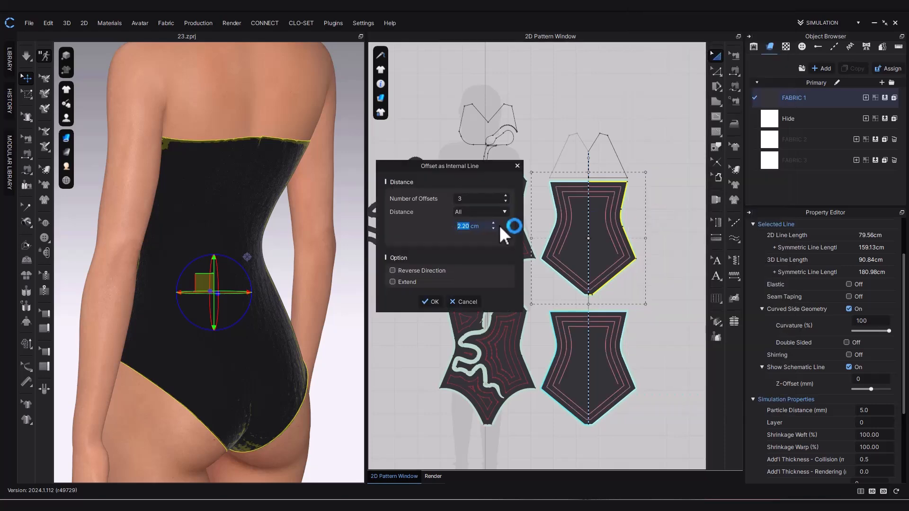
pyautogui.click(506, 195)
pyautogui.click(506, 196)
pyautogui.click(506, 196)
pyautogui.click(430, 301)
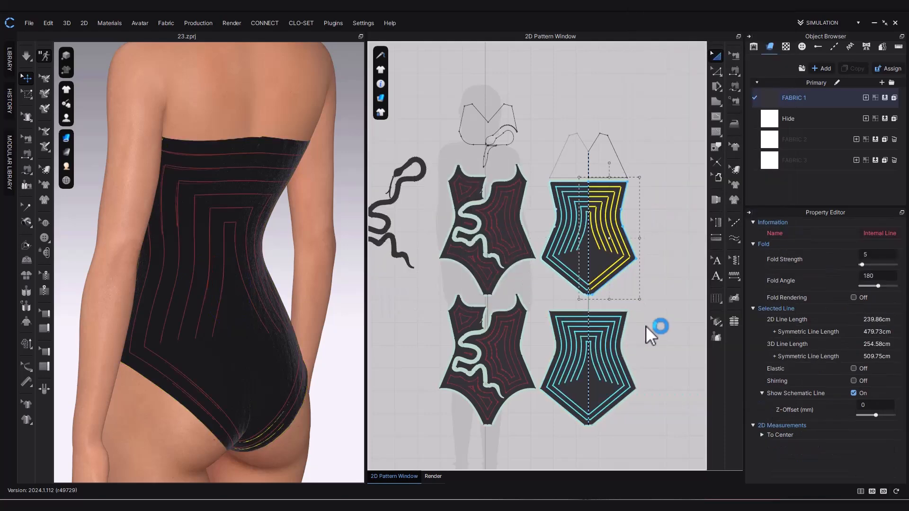
pyautogui.click(648, 326)
# Try to sew the back panels' outermost internal lines together with free sewing.
pyautogui.click(734, 86)
pyautogui.click(549, 258)
pyautogui.click(453, 302)
pyautogui.click(549, 258)
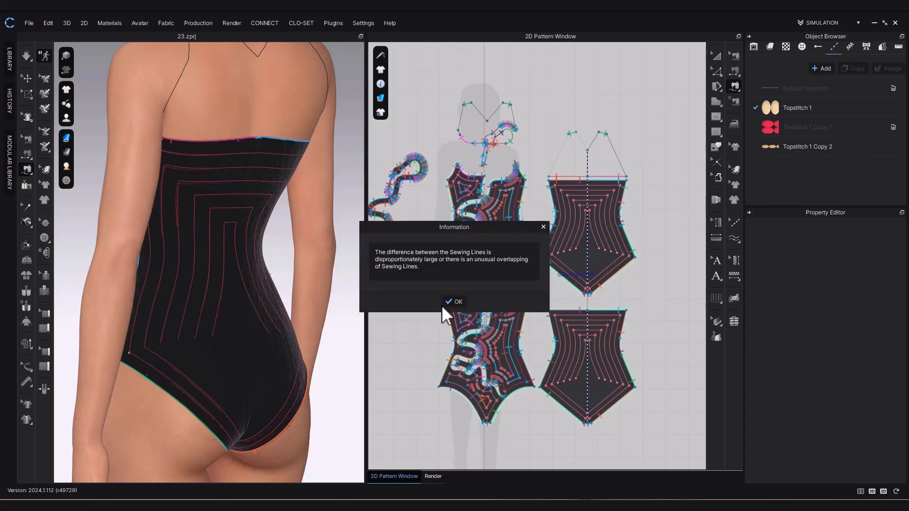
pyautogui.click(445, 304)
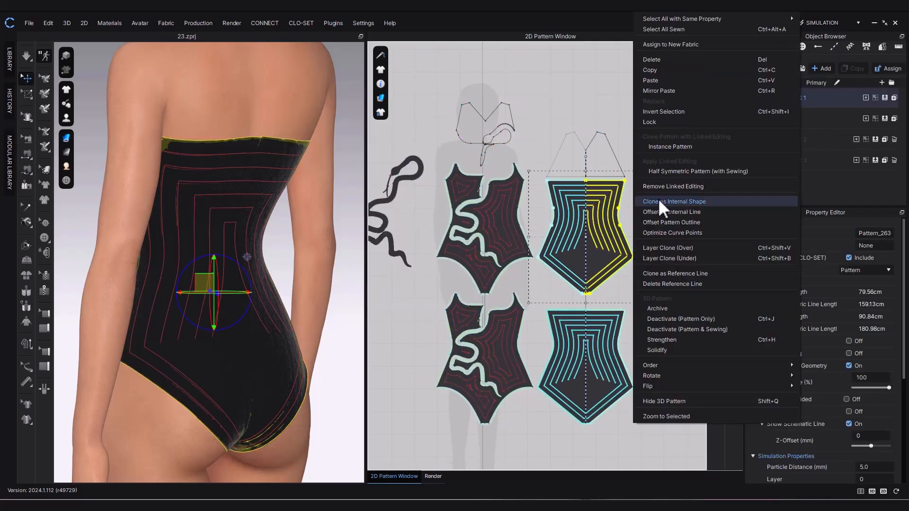
# Remove the back panel's linked editing and retry sewing its internal lines.
pyautogui.click(658, 196)
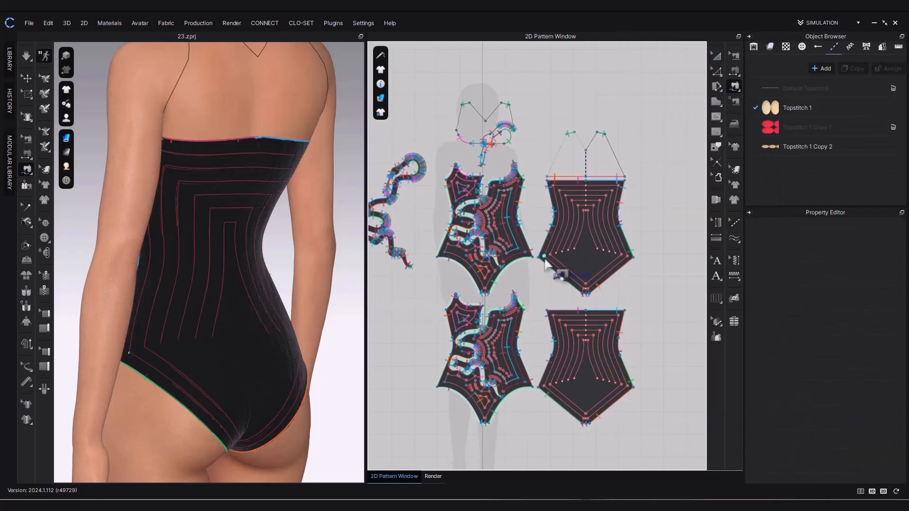
pyautogui.click(544, 258)
pyautogui.click(456, 304)
pyautogui.moveTo(520, 215); pyautogui.dragTo(518, 195, button='middle')
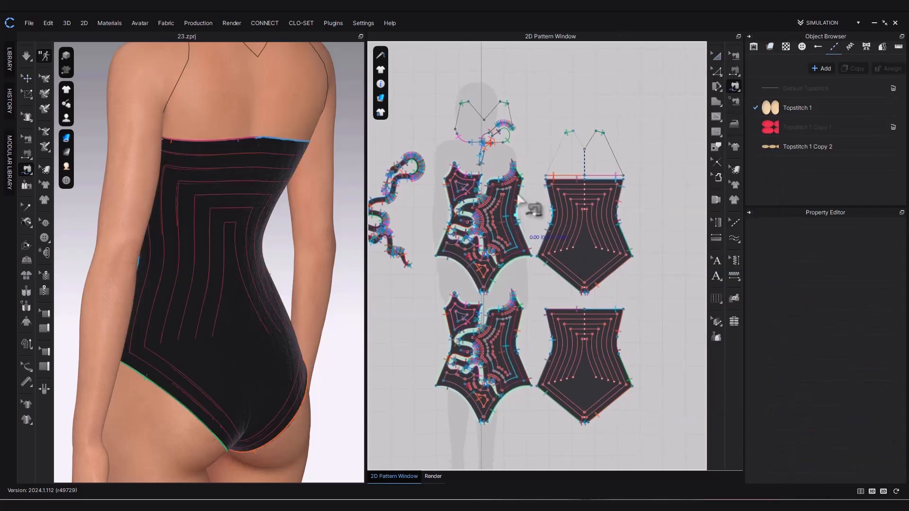
pyautogui.scroll(3, 553, 192)
pyautogui.click(552, 185)
pyautogui.click(464, 299)
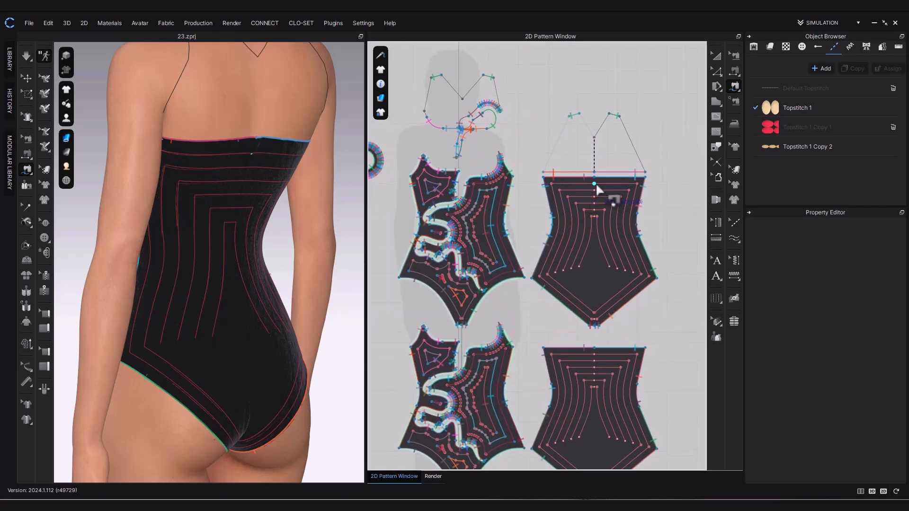
# Try to join the overlapping upper center points of all the upper back panel's internal lines at once.
pyautogui.press('z')
pyautogui.scroll(5, 570, 193)
pyautogui.rightClick(643, 264)
pyautogui.click(668, 313)
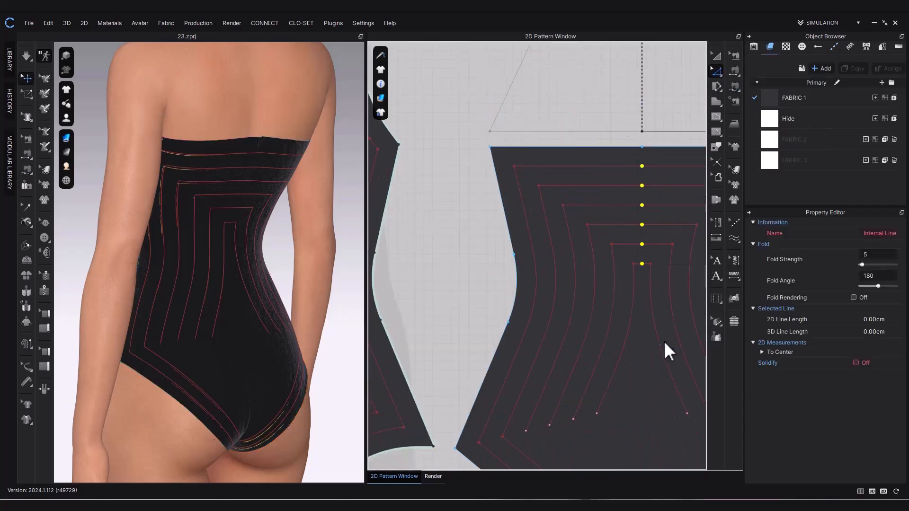
pyautogui.scroll(-3, 661, 334)
pyautogui.moveTo(658, 331); pyautogui.dragTo(632, 283, button='middle')
pyautogui.click(625, 284)
# Join the overlapping upper center points of the upper back panel's internal lines, one line at a time.
pyautogui.rightClick(621, 186)
pyautogui.click(647, 234)
pyautogui.click(624, 365)
pyautogui.rightClick(620, 199)
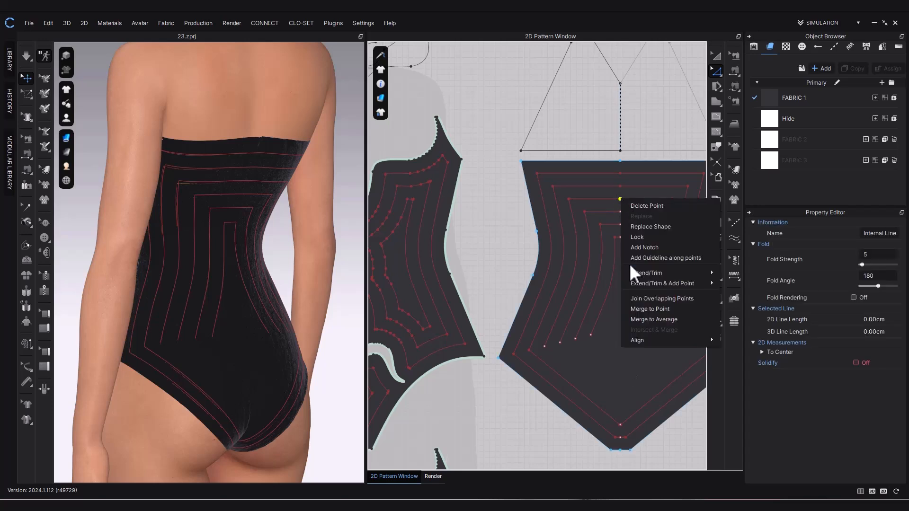
pyautogui.click(643, 247)
pyautogui.rightClick(620, 212)
pyautogui.click(644, 260)
pyautogui.rightClick(620, 224)
pyautogui.click(640, 324)
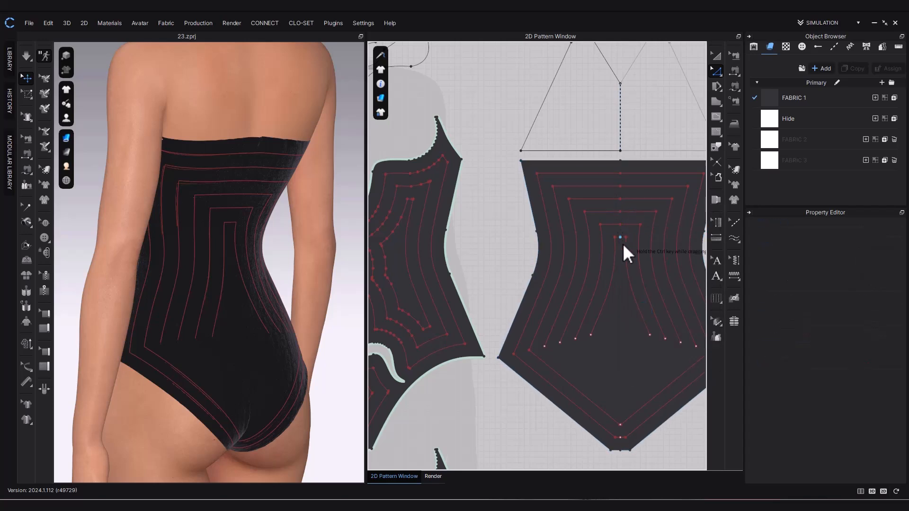
pyautogui.rightClick(620, 237)
pyautogui.click(640, 336)
# Join the overlapping upper center points of the lower back panel's internal lines, one line at a time.
pyautogui.moveTo(623, 386); pyautogui.dragTo(576, 57, button='middle')
pyautogui.rightClick(574, 177)
pyautogui.click(608, 276)
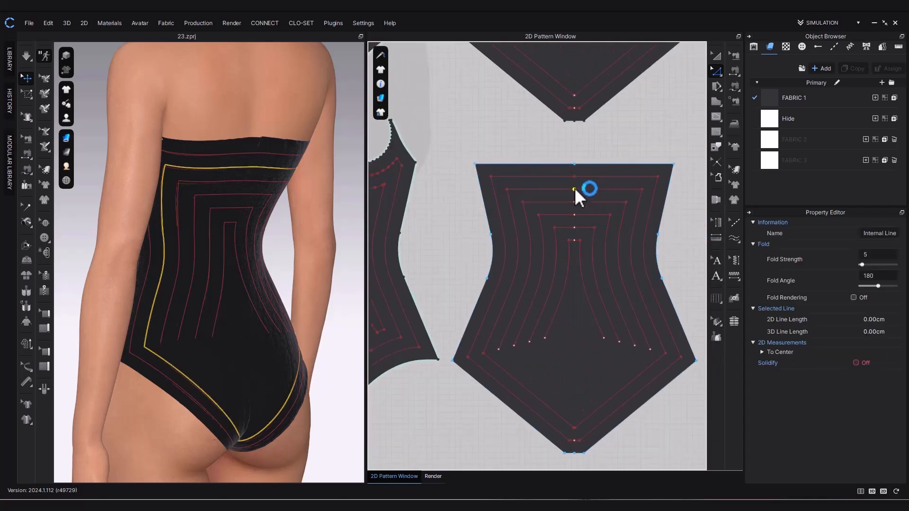
pyautogui.rightClick(574, 215)
pyautogui.click(615, 314)
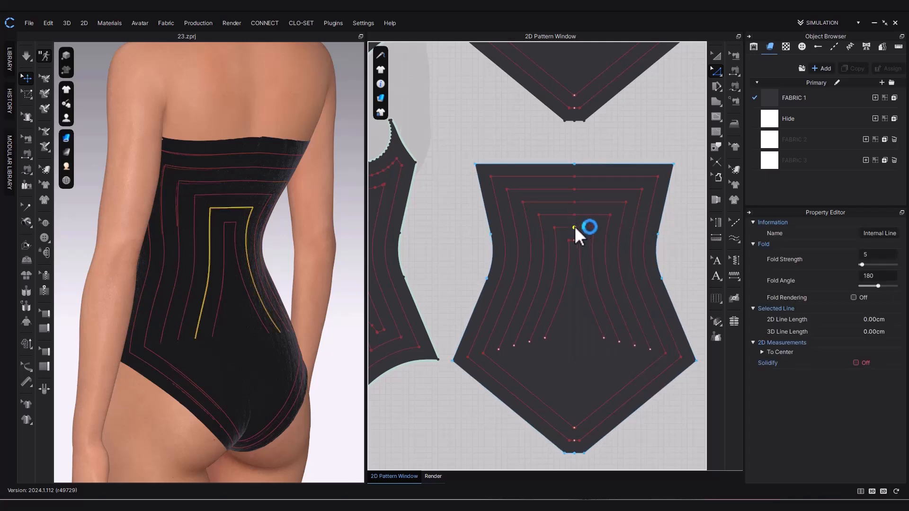
pyautogui.rightClick(575, 240)
pyautogui.click(603, 338)
# Join the overlapping crotch-end center points of the two outermost internal lines on both back panels.
pyautogui.rightClick(574, 428)
pyautogui.click(590, 377)
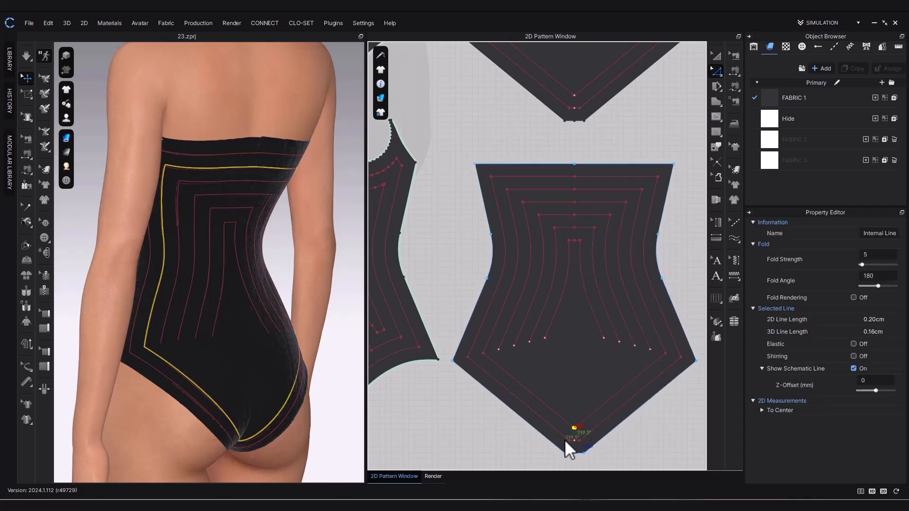
pyautogui.rightClick(574, 441)
pyautogui.click(592, 391)
pyautogui.rightClick(574, 95)
pyautogui.click(595, 196)
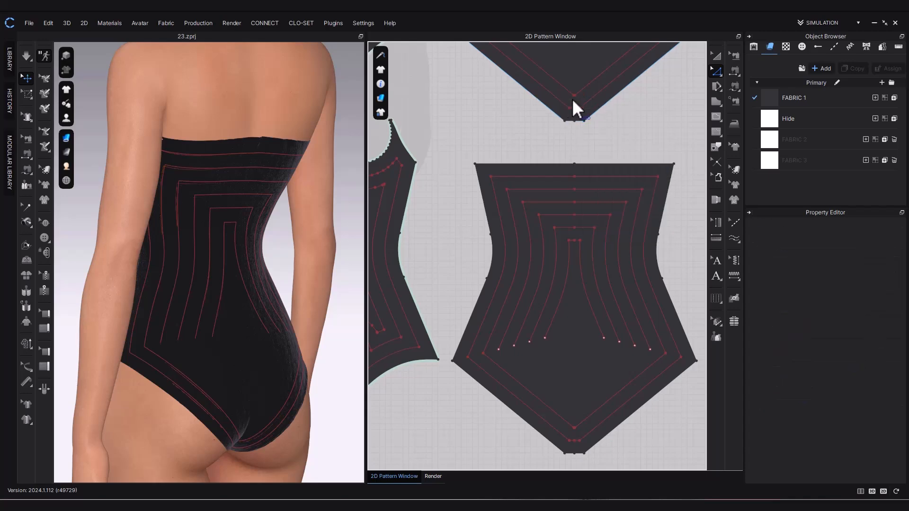
pyautogui.rightClick(574, 109)
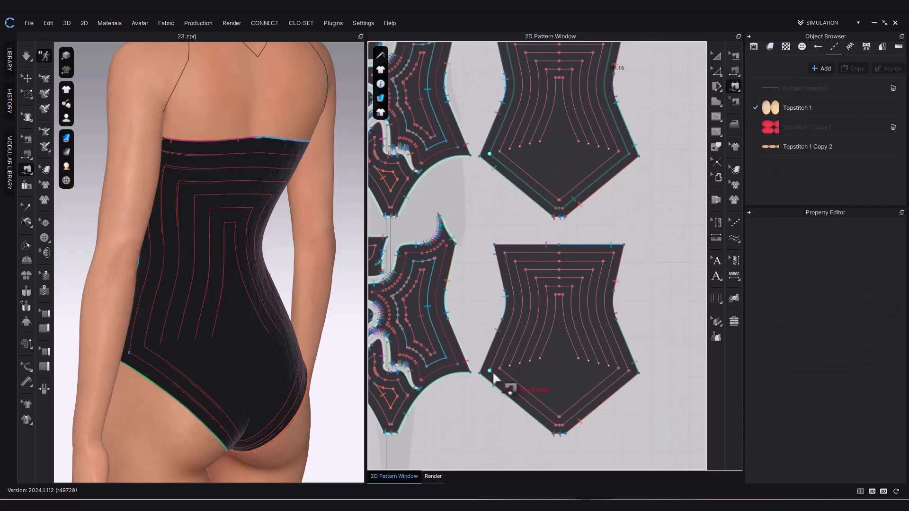
# Sew the inner internal lines of the upper back panel to their counterparts on the lower back panel.
pyautogui.click(501, 151)
pyautogui.click(510, 149)
pyautogui.click(609, 148)
pyautogui.click(510, 366)
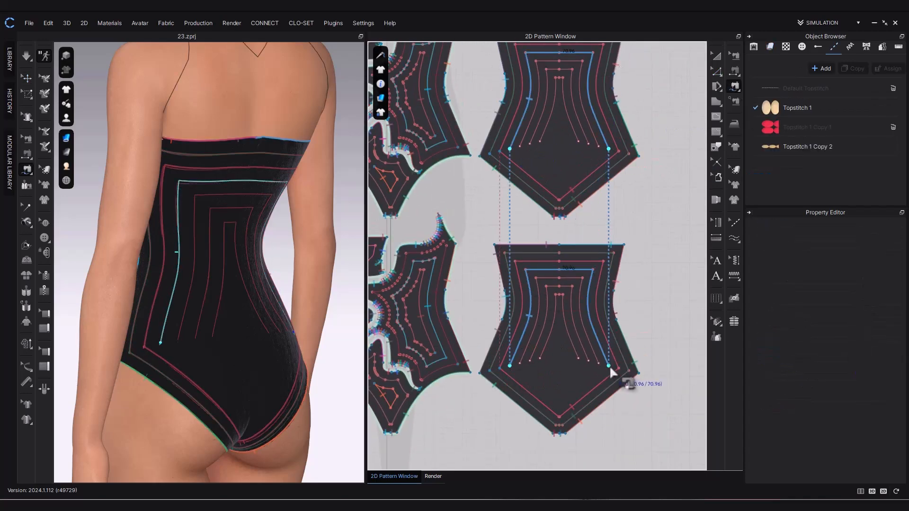
pyautogui.click(609, 366)
pyautogui.click(598, 363)
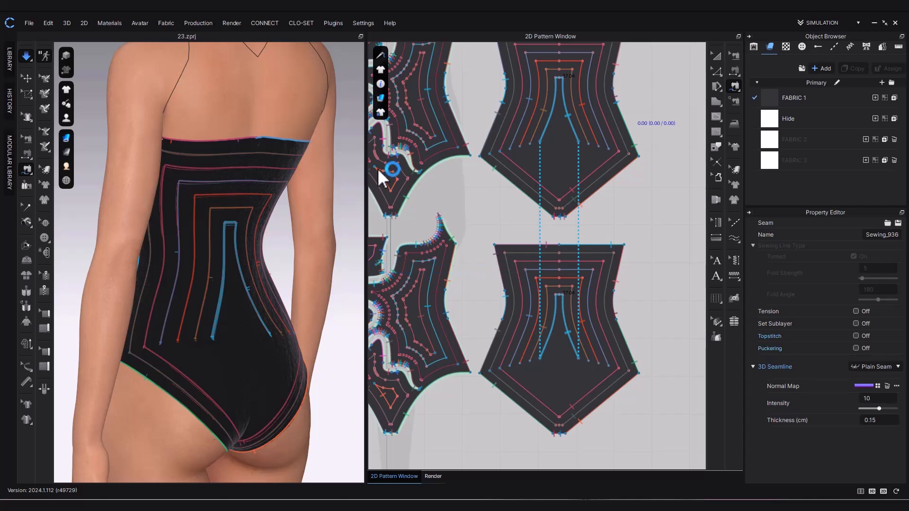
# Set the lower back panel's Shrinkage Weft to 115% and Warp to 110% to match the front, and simulate the garment.
pyautogui.click(468, 160)
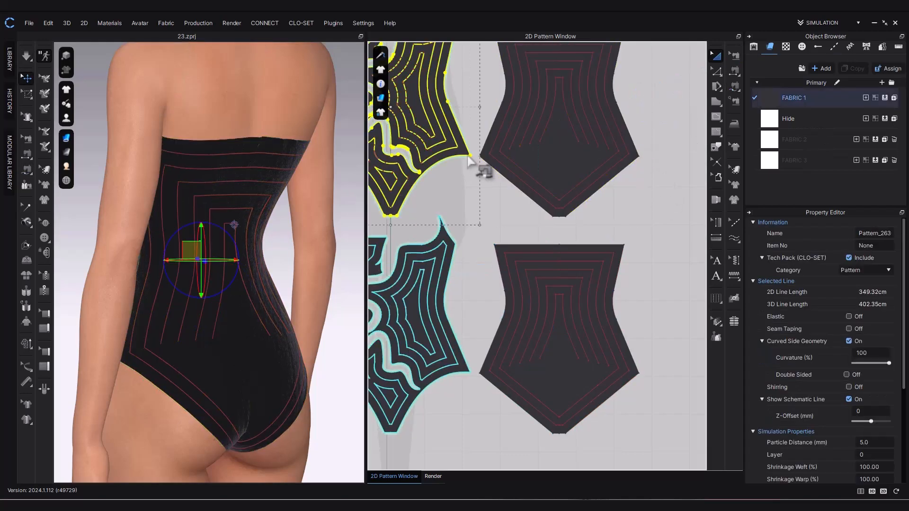
pyautogui.click(440, 259)
pyautogui.moveTo(199, 313); pyautogui.dragTo(284, 316, button='right')
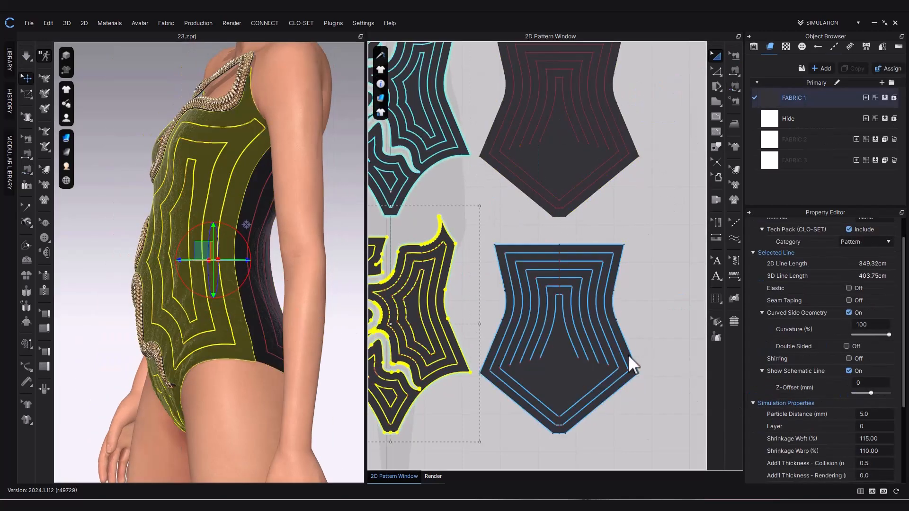
pyautogui.click(632, 365)
pyautogui.click(881, 439)
pyautogui.press('space')
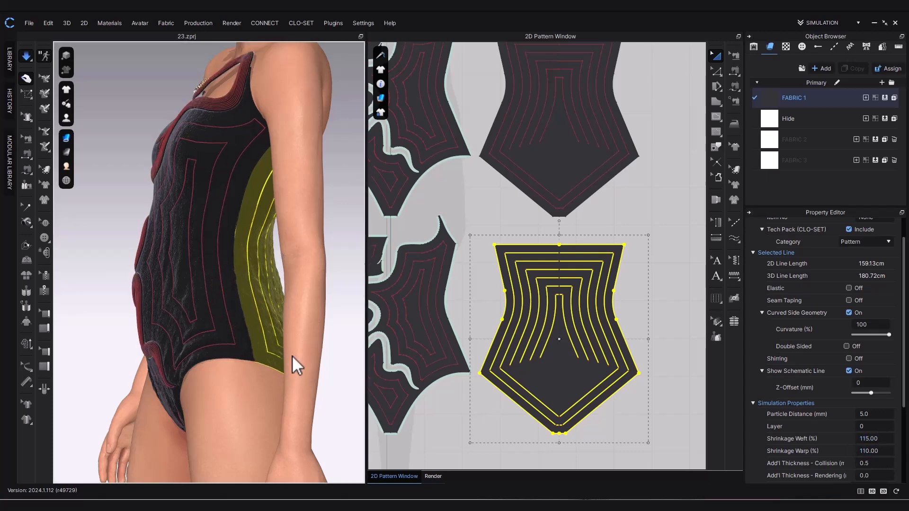
pyautogui.moveTo(292, 356); pyautogui.dragTo(143, 363, button='right')
pyautogui.click(316, 381)
pyautogui.moveTo(317, 382); pyautogui.dragTo(233, 396, button='right')
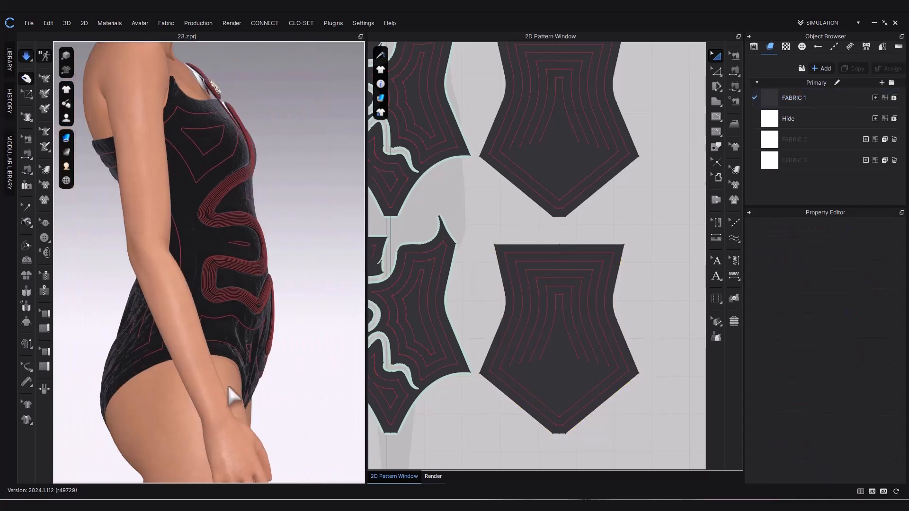
pyautogui.moveTo(269, 324); pyautogui.dragTo(231, 322, button='right')
# Select the snake pattern nearest the front panels and simulate the garment.
pyautogui.scroll(-4, 490, 291)
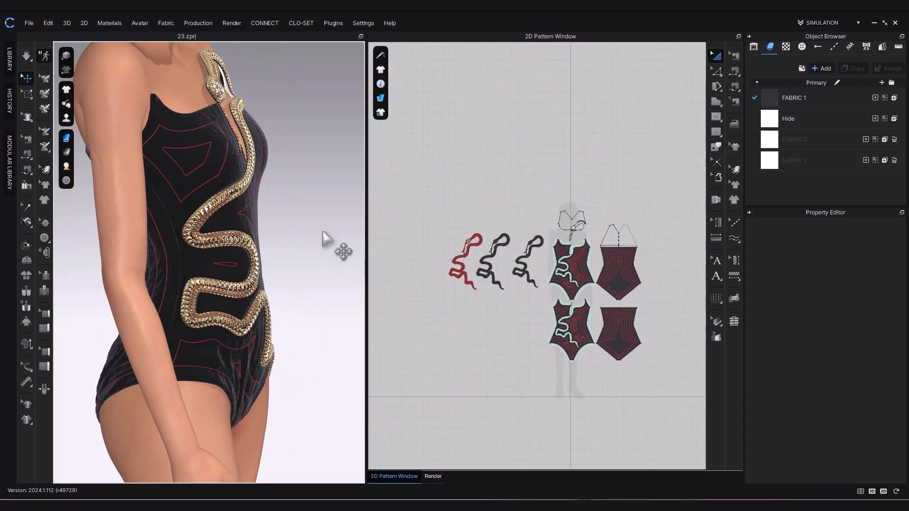
pyautogui.moveTo(341, 244); pyautogui.dragTo(284, 246, button='right')
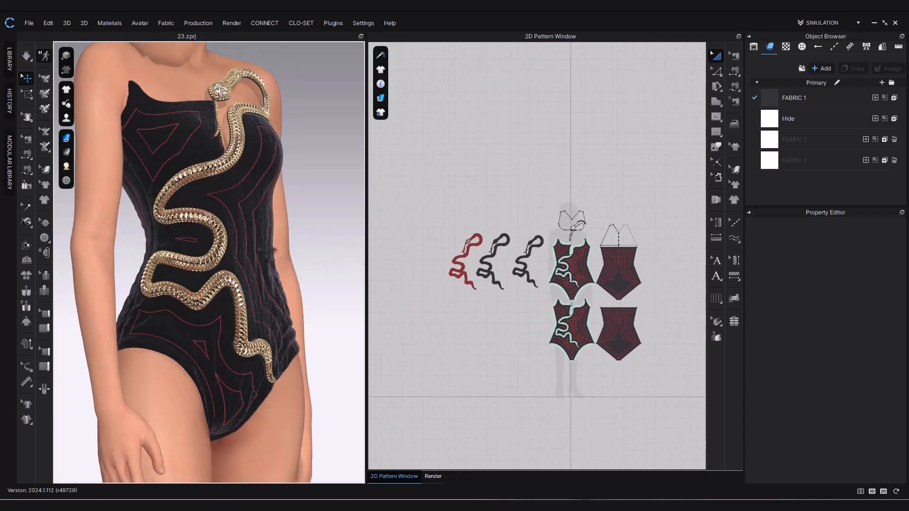
pyautogui.scroll(3, 544, 233)
pyautogui.moveTo(474, 351); pyautogui.dragTo(561, 199)
pyautogui.rightClick(546, 225)
pyautogui.click(578, 383)
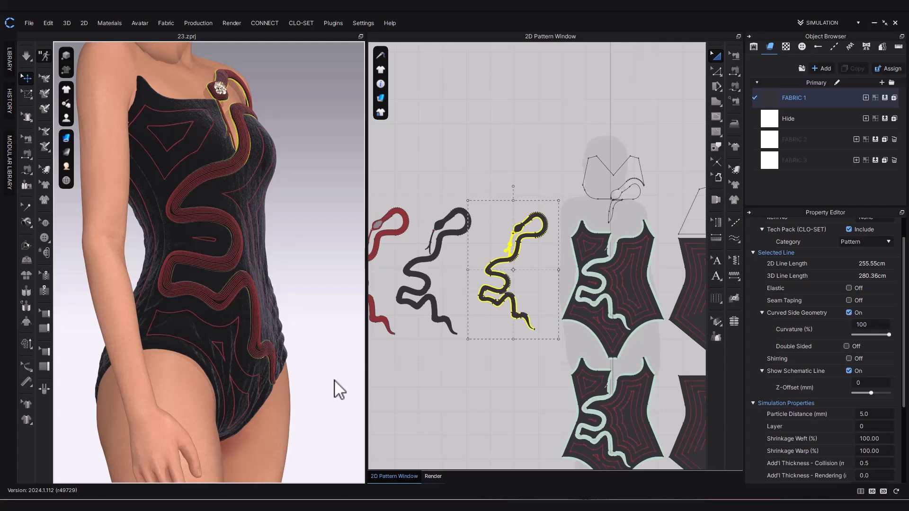
pyautogui.press('space')
pyautogui.moveTo(334, 380); pyautogui.dragTo(349, 377, button='right')
pyautogui.press('space')
# Hide the avatar to inspect the bodysuit and snake without it, and show the avatar again.
pyautogui.moveTo(66, 118)
pyautogui.click(97, 135)
pyautogui.moveTo(232, 159); pyautogui.dragTo(189, 190, button='right')
pyautogui.click(282, 179)
pyautogui.click(96, 136)
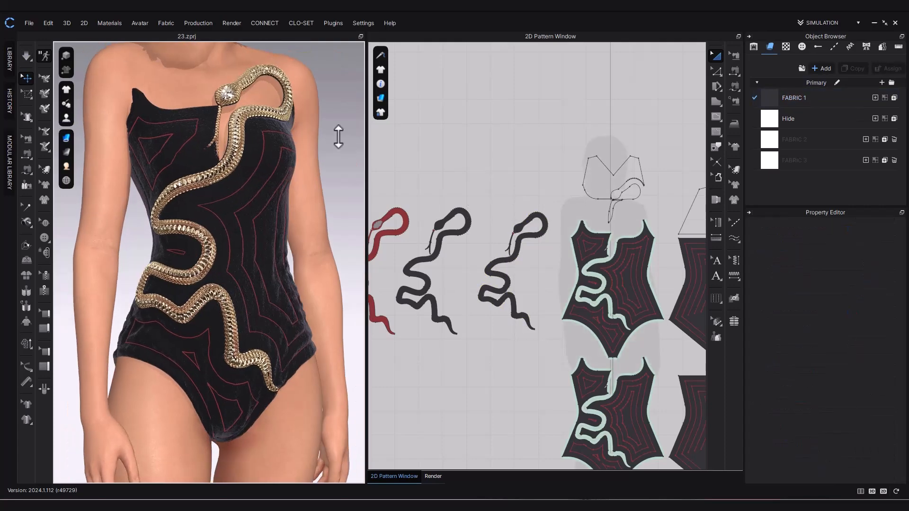
# Run the simulation and check from the side how the snake sits on the quilted front panels.
pyautogui.rightClick(337, 134)
pyautogui.click(365, 160)
pyautogui.moveTo(270, 199); pyautogui.dragTo(314, 349, button='right')
pyautogui.scroll(6, 261, 237)
pyautogui.click(274, 338)
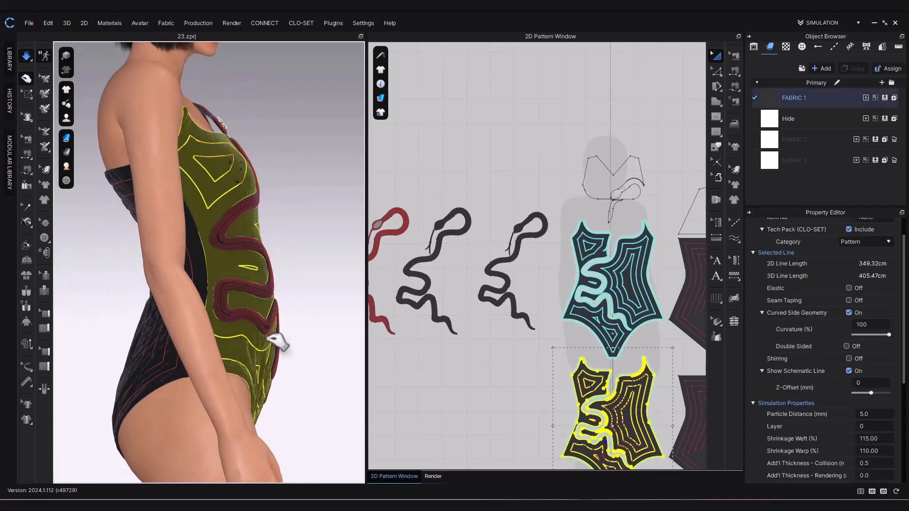
pyautogui.click(308, 329)
pyautogui.press('space')
# Set the Pressure of all three snake patterns to 0 and simulate the garment.
pyautogui.moveTo(516, 346); pyautogui.dragTo(575, 341, button='middle')
pyautogui.moveTo(385, 180); pyautogui.dragTo(612, 362)
pyautogui.scroll(-5, 865, 376)
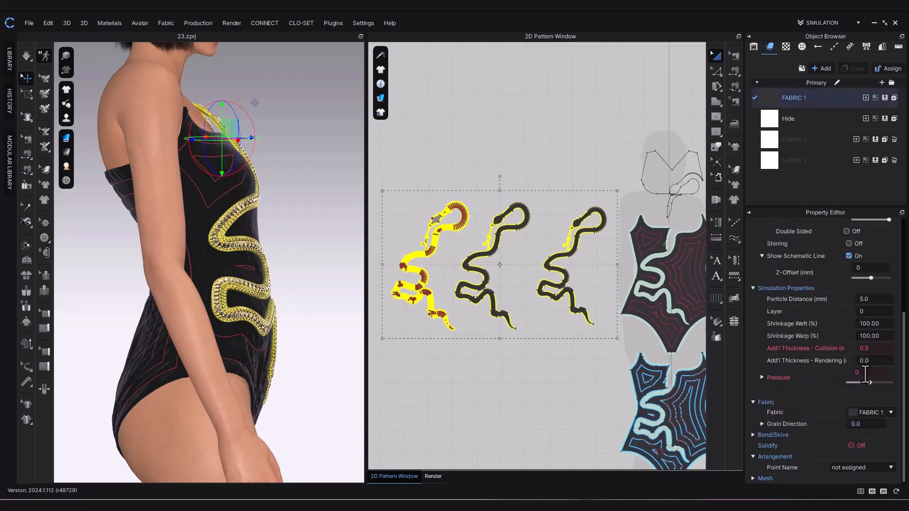
pyautogui.moveTo(382, 182); pyautogui.dragTo(607, 340)
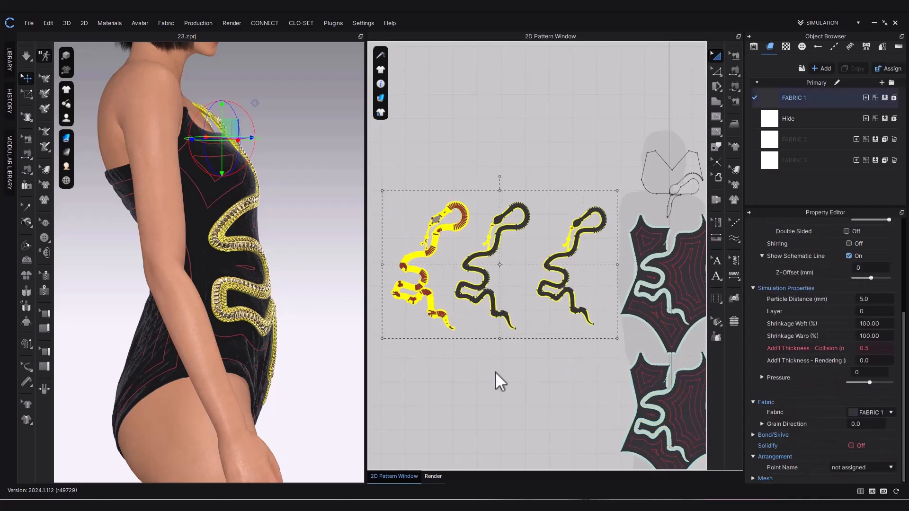
pyautogui.hotkey('shift', 'q')
pyautogui.press('space')
pyautogui.press('space')
pyautogui.moveTo(316, 364); pyautogui.dragTo(256, 363, button='right')
# Hide the avatar and inspect the snake layer nearest the front panels from the back, selecting it in 3D.
pyautogui.hotkey('shift', 'q')
pyautogui.rightClick(574, 303)
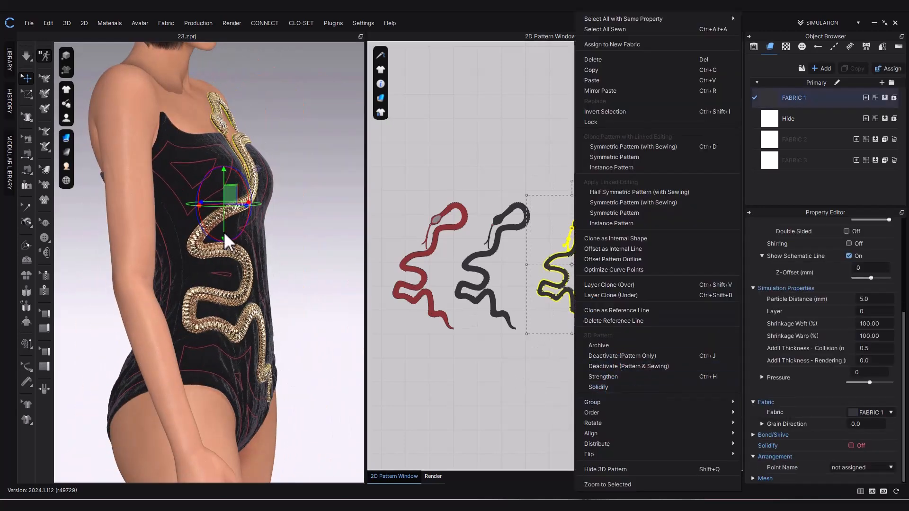
pyautogui.click(508, 370)
pyautogui.hotkey('shift', 'a')
pyautogui.moveTo(96, 115); pyautogui.dragTo(212, 128, button='right')
pyautogui.click(212, 128)
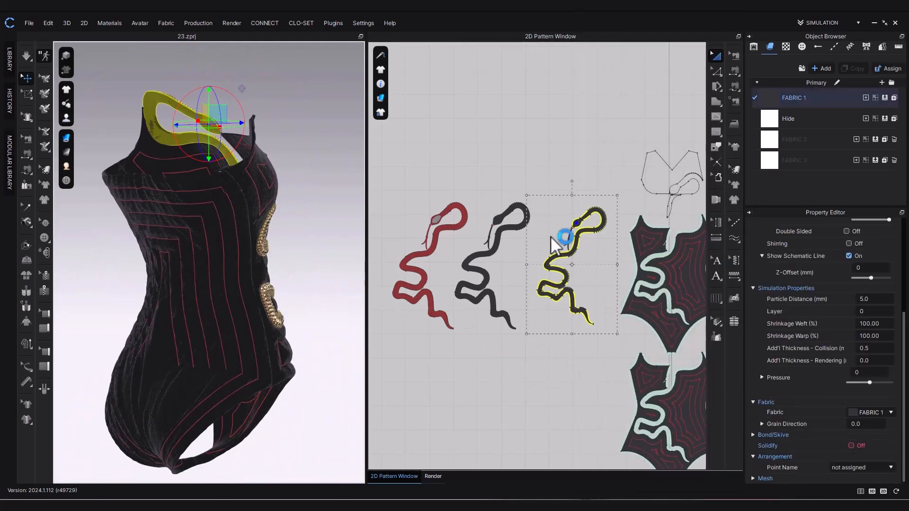
pyautogui.rightClick(163, 137)
pyautogui.click(202, 221)
pyautogui.click(473, 161)
# Show the avatar again, then set the Pressure of the two snake patterns farthest from the front panels to 70 and simulate.
pyautogui.click(82, 119)
pyautogui.moveTo(289, 237); pyautogui.dragTo(161, 239, button='right')
pyautogui.click(231, 131)
pyautogui.press('space')
pyautogui.moveTo(317, 361); pyautogui.dragTo(338, 369, button='right')
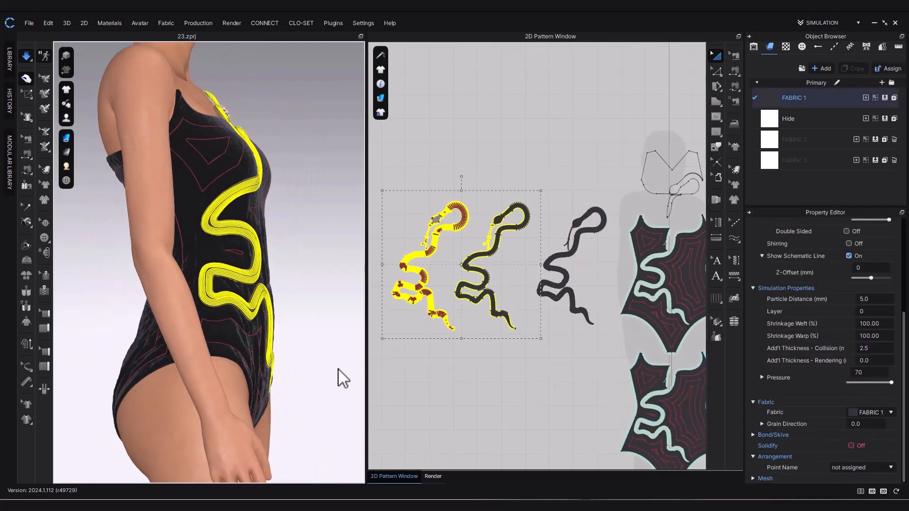
pyautogui.click(507, 317)
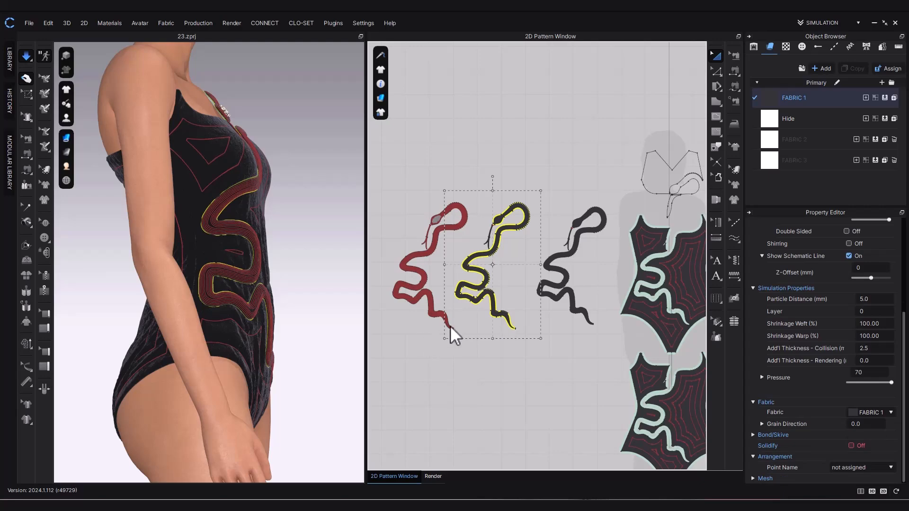
pyautogui.click(416, 342)
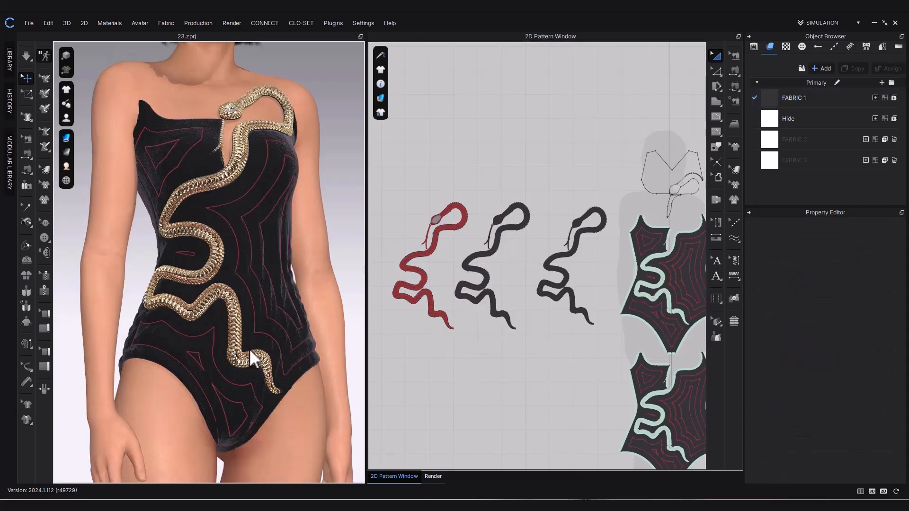
# Start a render of the front view and set FABRIC 1's material type to Metal.
pyautogui.scroll(-2, 249, 349)
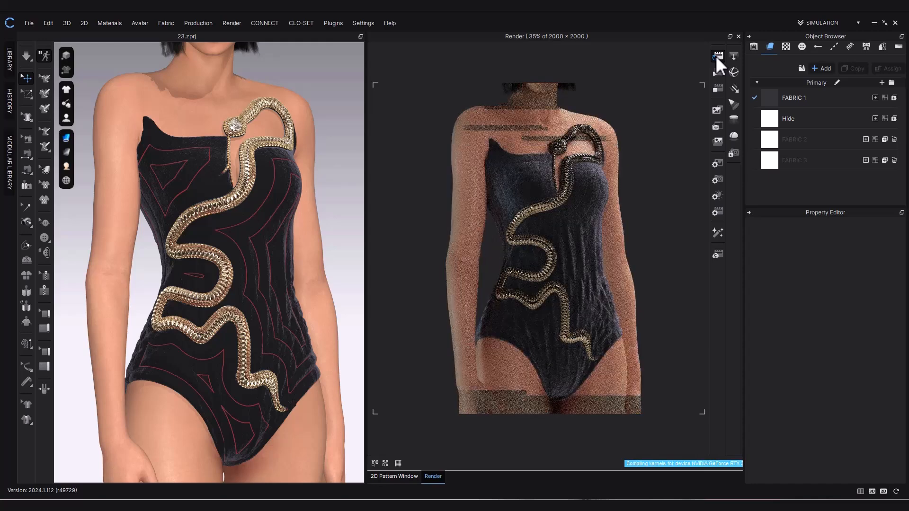
pyautogui.click(793, 98)
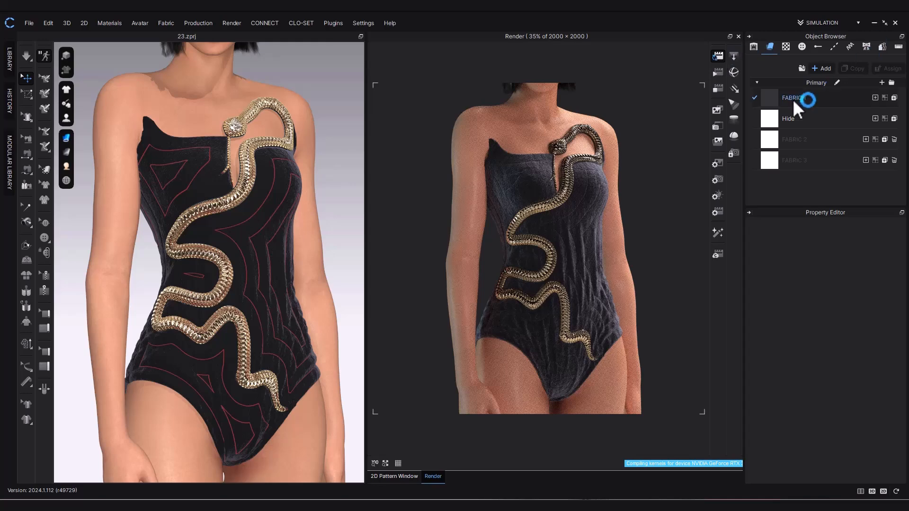
pyautogui.scroll(3, 840, 297)
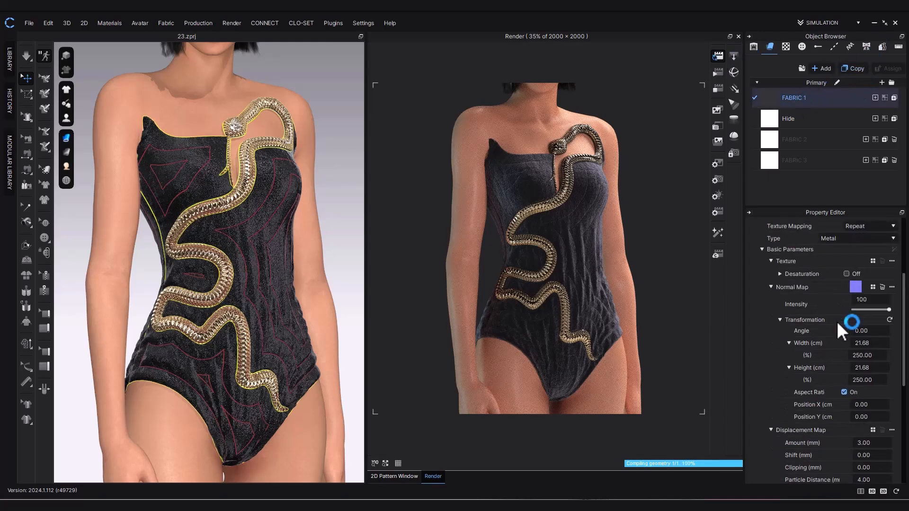
pyautogui.scroll(-3, 837, 321)
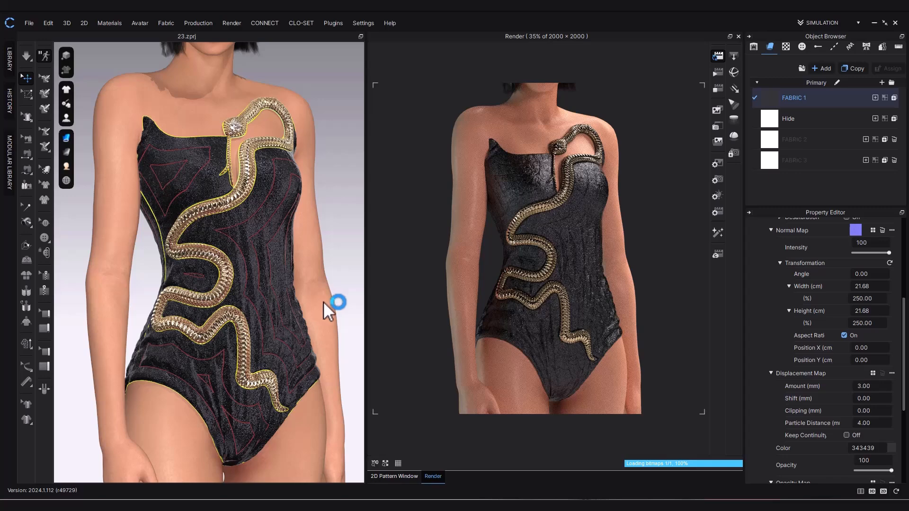
# Stop the render and turn on high-quality rendering in a wider 3D window.
pyautogui.scroll(2, 323, 302)
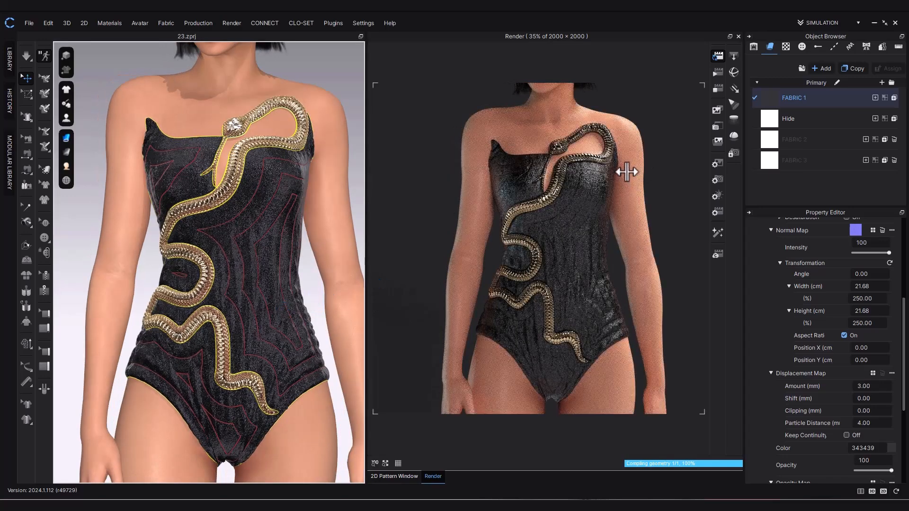
pyautogui.moveTo(366, 209); pyautogui.dragTo(409, 209)
pyautogui.scroll(-5, 357, 250)
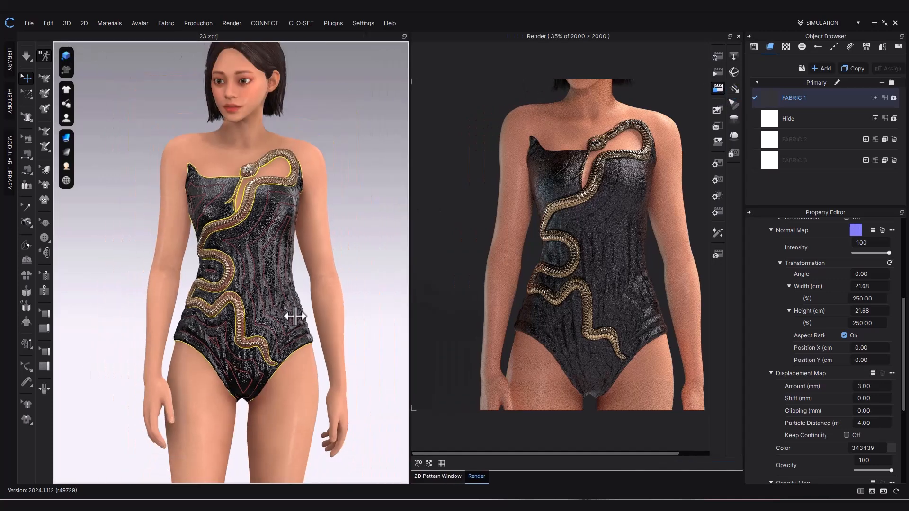
pyautogui.click(357, 249)
# Examine the metallic bodysuit and gold snake in full-body and close-up 3D views from several angles.
pyautogui.scroll(-2, 247, 262)
pyautogui.scroll(5, 241, 281)
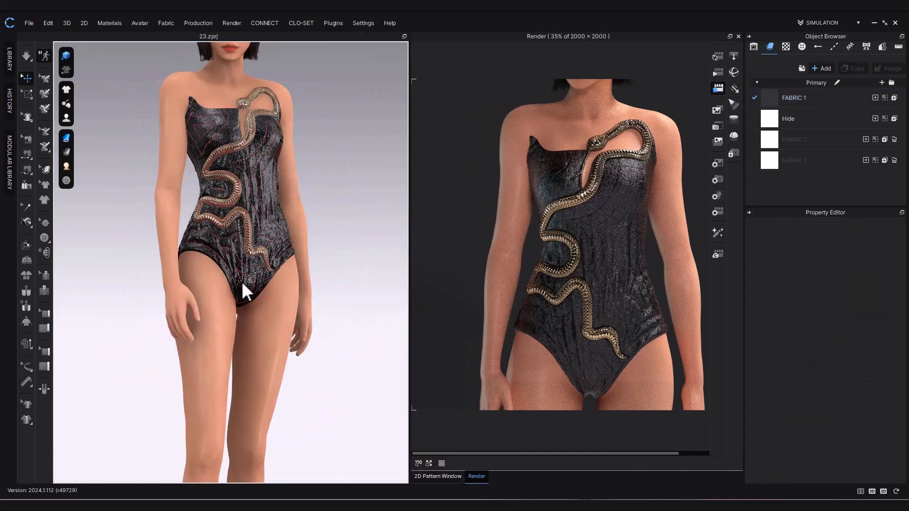
pyautogui.scroll(2, 295, 283)
pyautogui.moveTo(273, 280); pyautogui.dragTo(271, 307, button='middle')
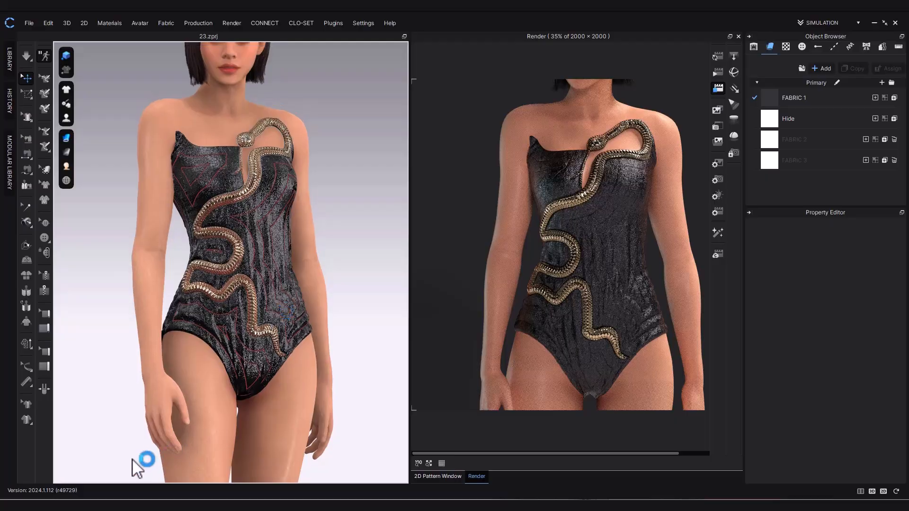
pyautogui.moveTo(132, 458); pyautogui.dragTo(598, 465, button='right')
pyautogui.scroll(5, 197, 299)
pyautogui.moveTo(227, 161); pyautogui.dragTo(220, 308, button='middle')
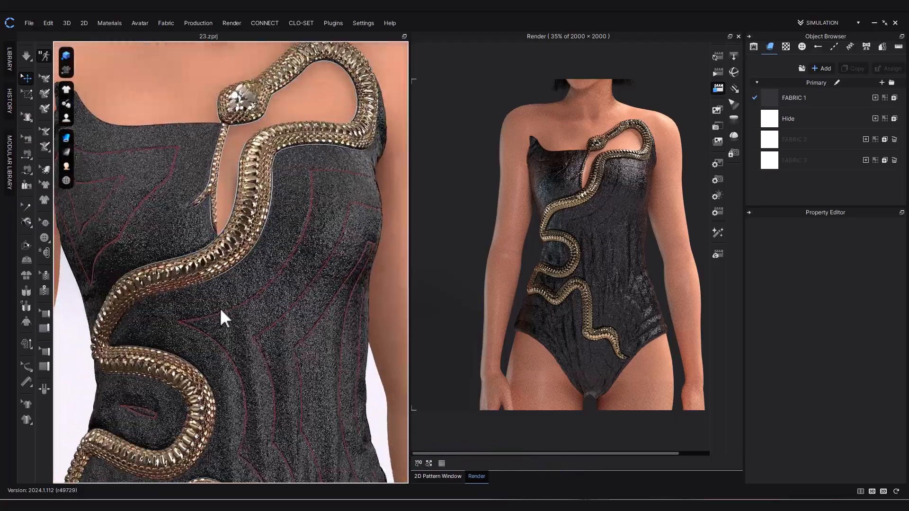
pyautogui.moveTo(220, 308)
pyautogui.mouseDown(button='right')
pyautogui.moveTo(134, 314)
pyautogui.moveTo(282, 303)
pyautogui.moveTo(235, 311)
pyautogui.mouseUp(button='right')
pyautogui.scroll(-5, 235, 311)
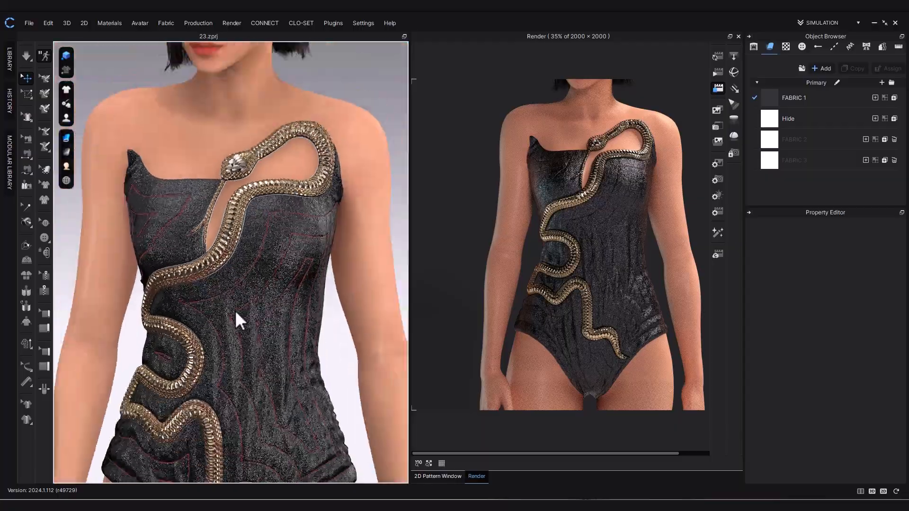
pyautogui.moveTo(234, 310); pyautogui.dragTo(237, 286, button='middle')
pyautogui.moveTo(409, 352); pyautogui.dragTo(393, 359)
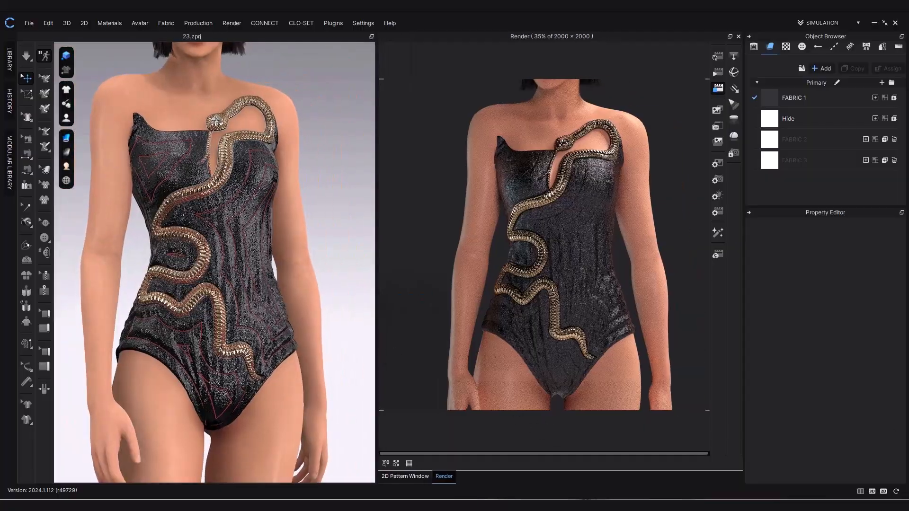